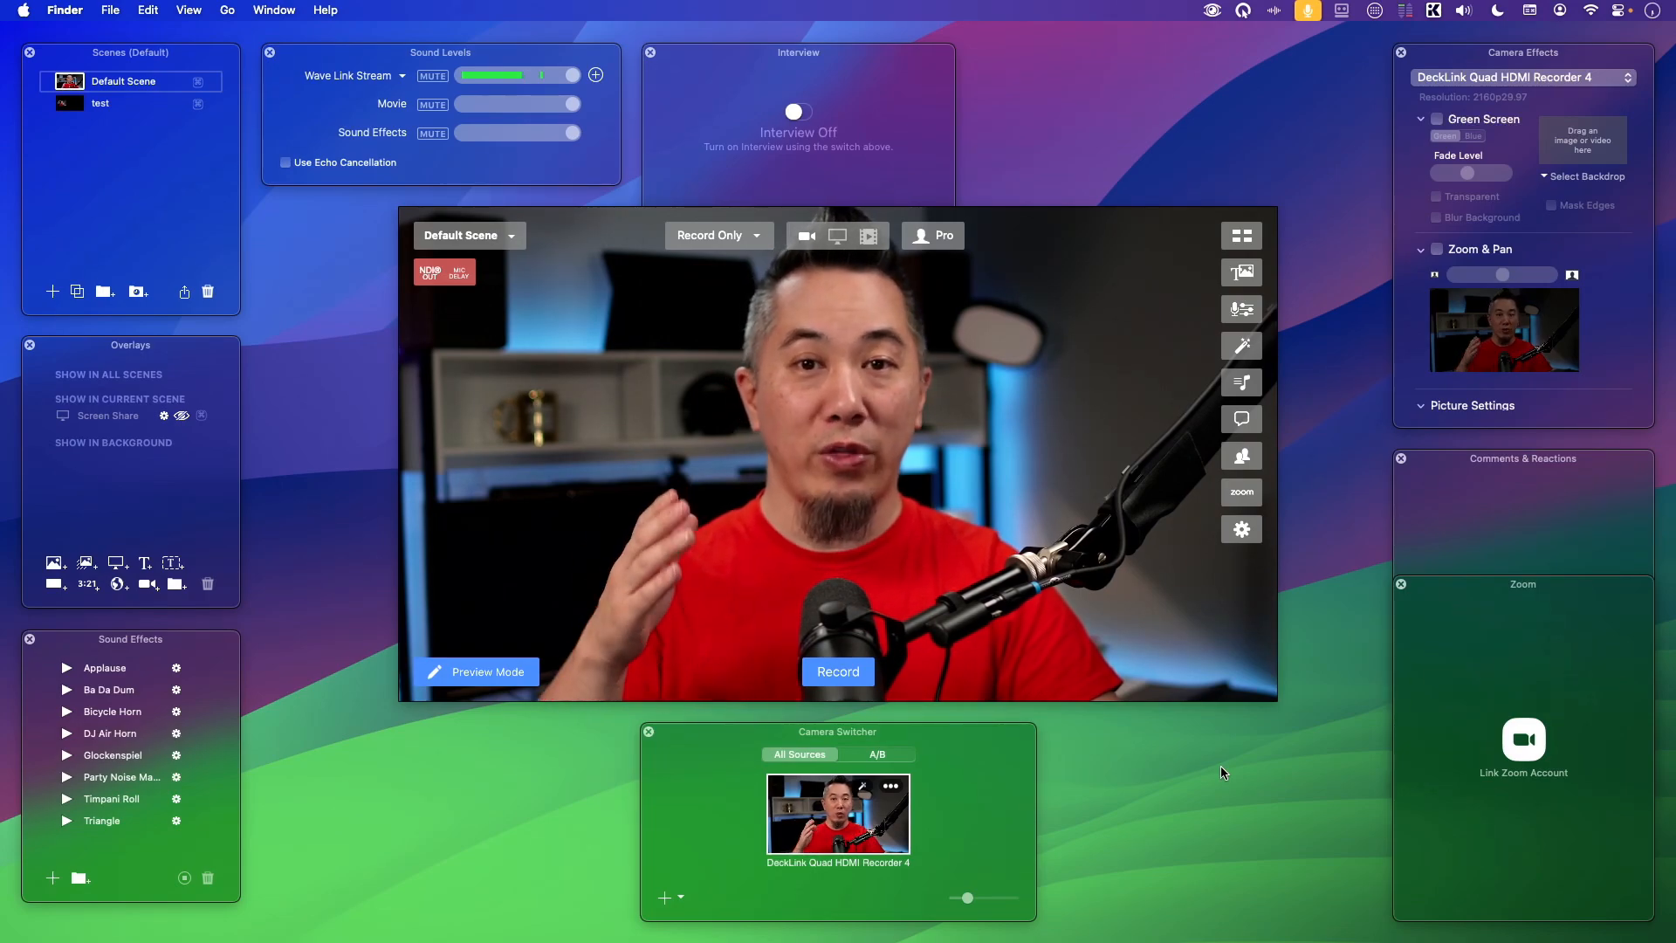
Turn on Preview Mode so the Program window shows the live output separately from the edited scene.
{"action": "left_click", "coordinate": [1221, 766]}
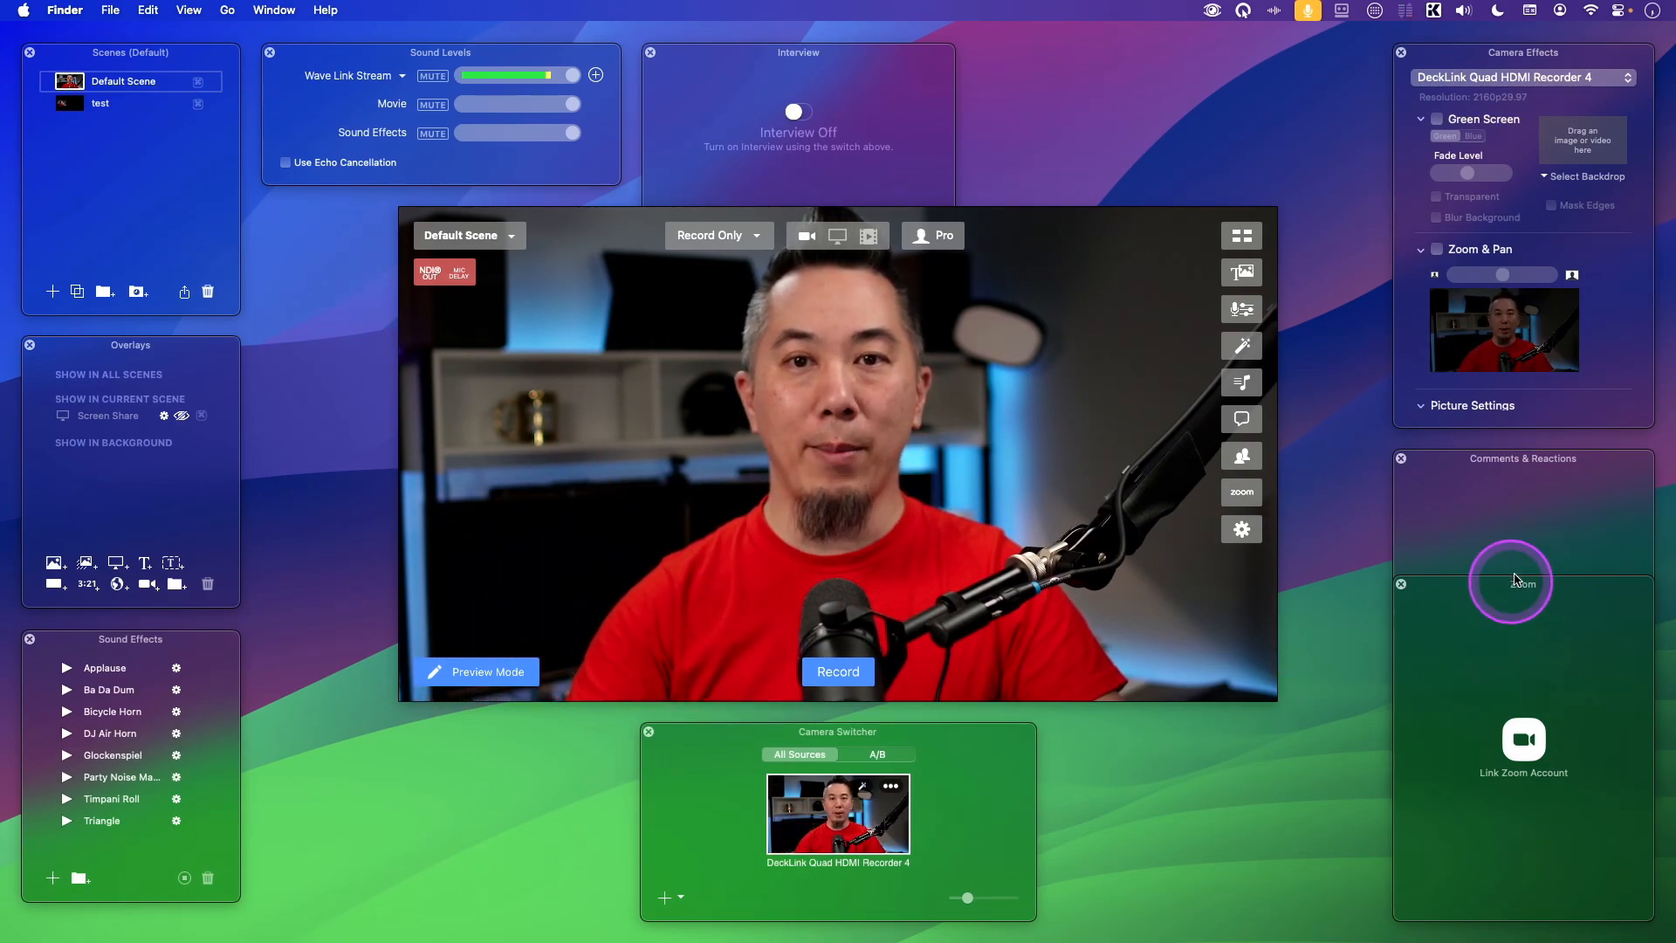
{"action": "left_click", "coordinate": [476, 672]}
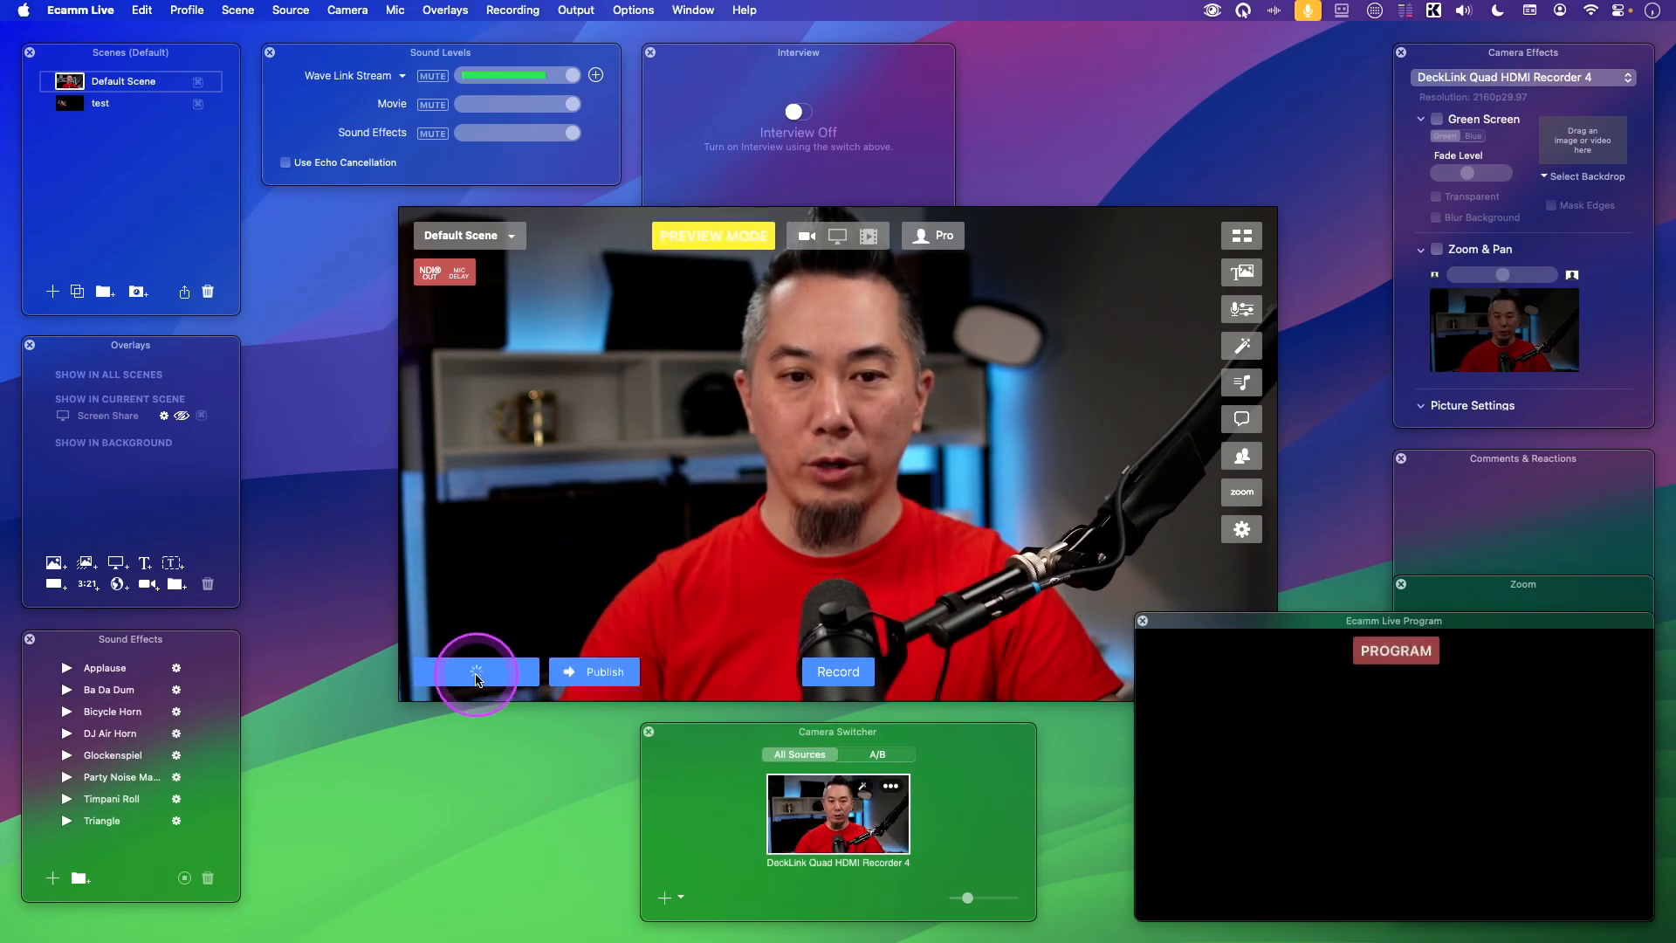
{"action": "left_click", "coordinate": [1499, 673]}
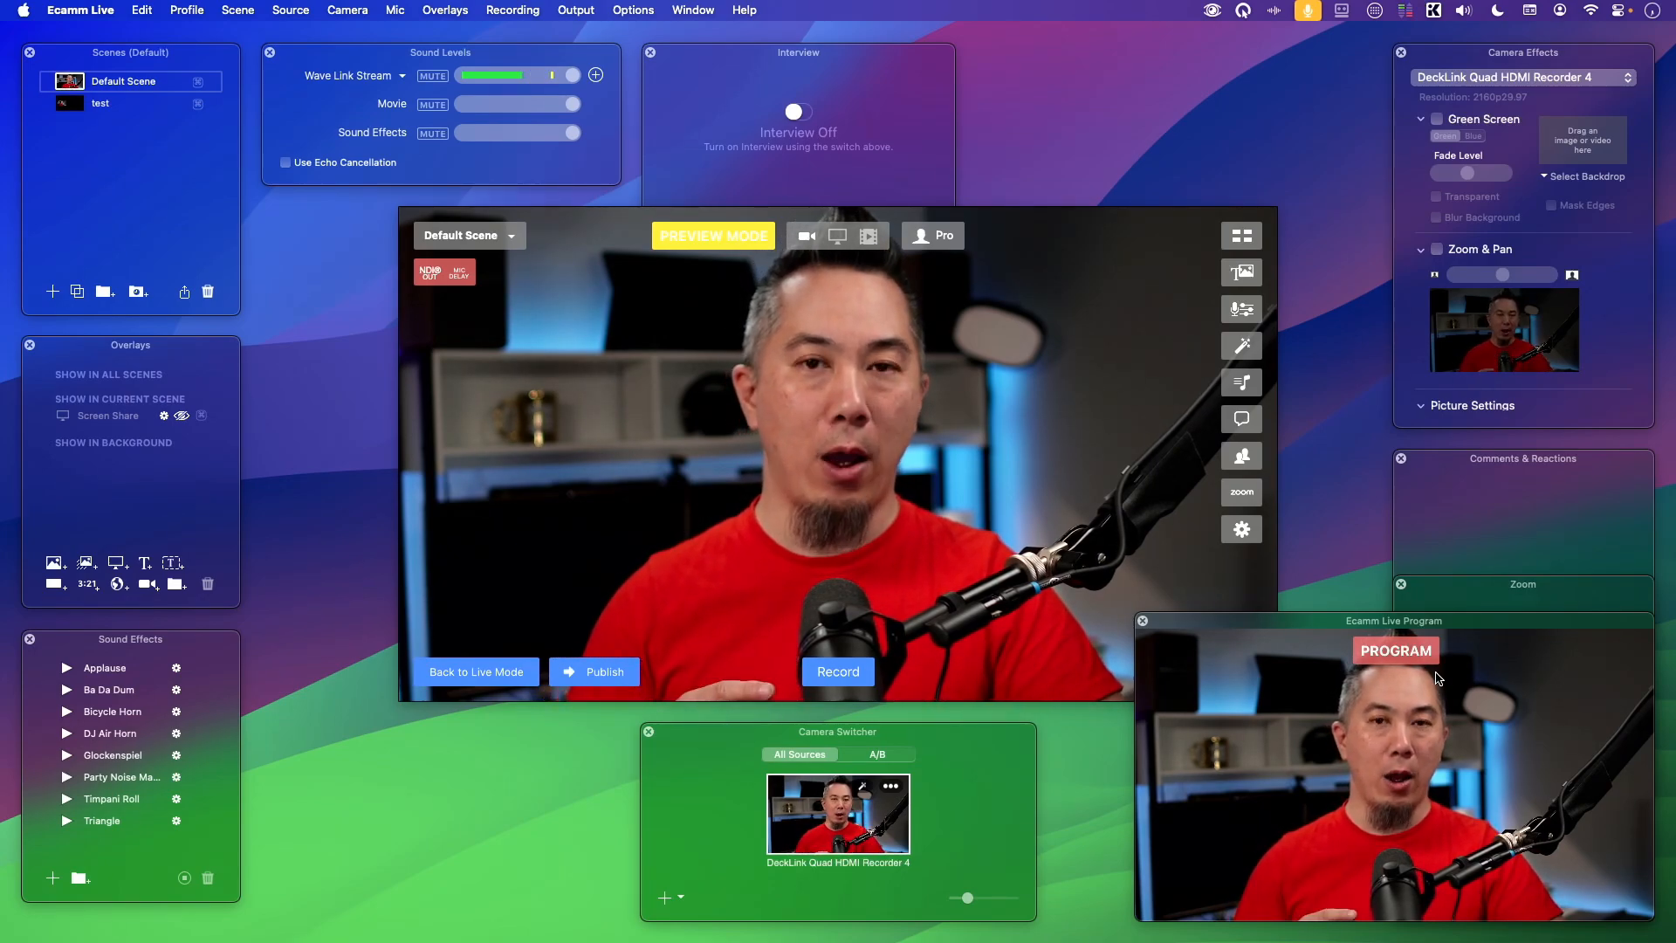
{"action": "left_click", "coordinate": [1243, 544]}
{"action": "left_click", "coordinate": [935, 396]}
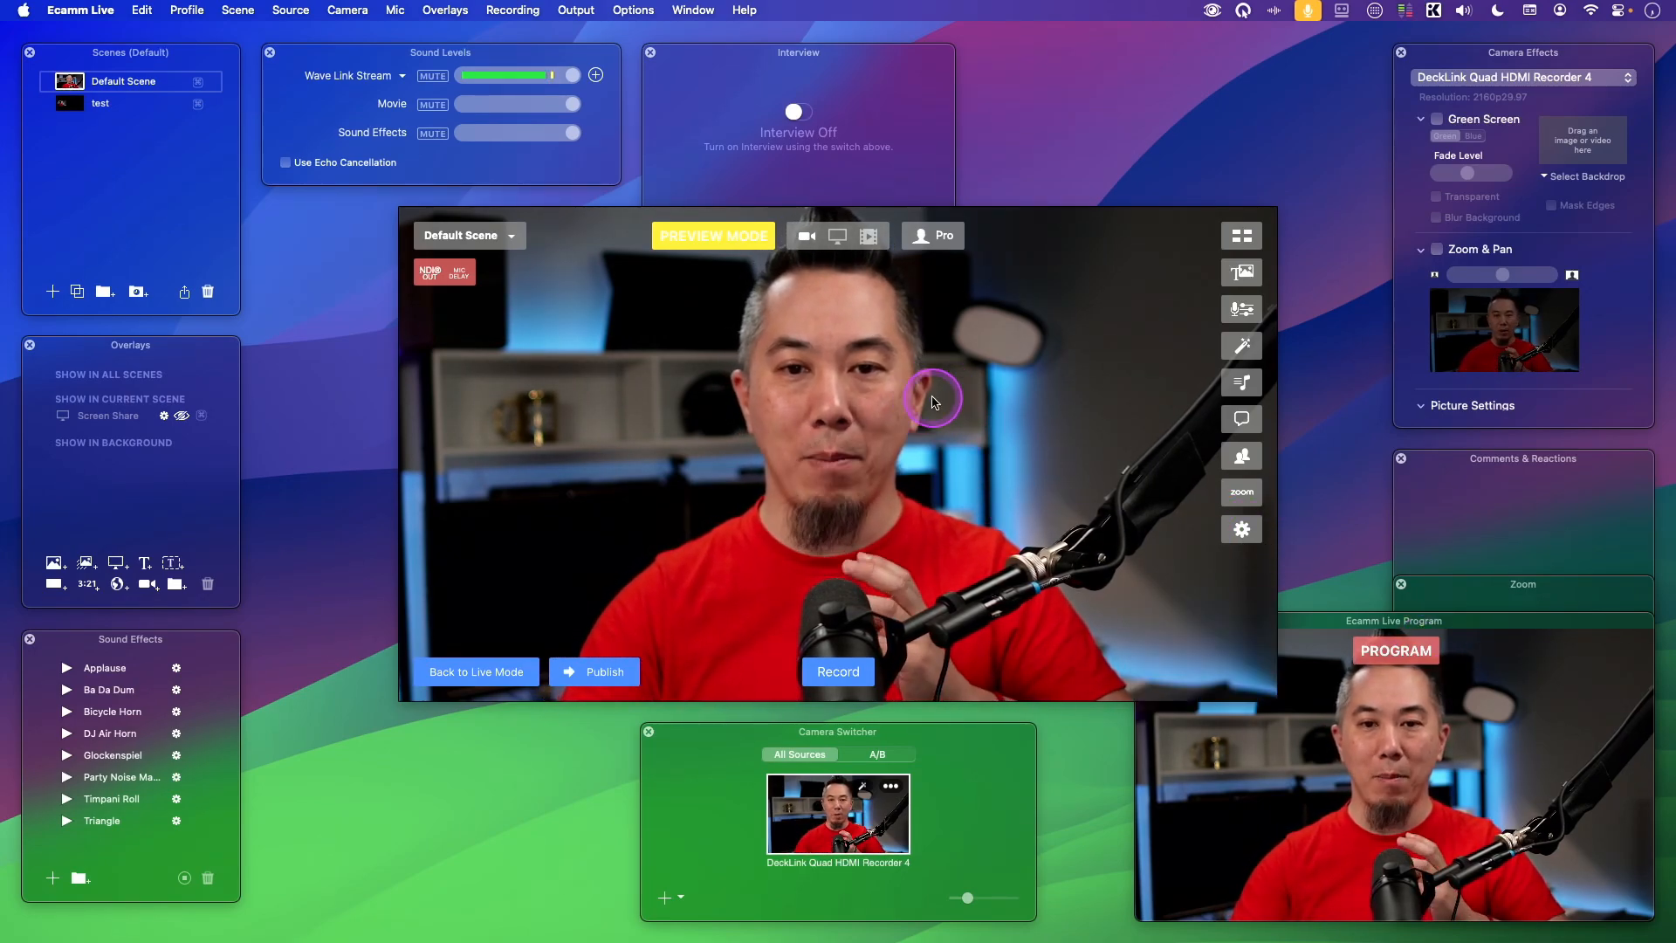
Load the test scene in the preview and move its camera overlay to the exact centre of the canvas.
{"action": "left_click", "coordinate": [70, 105]}
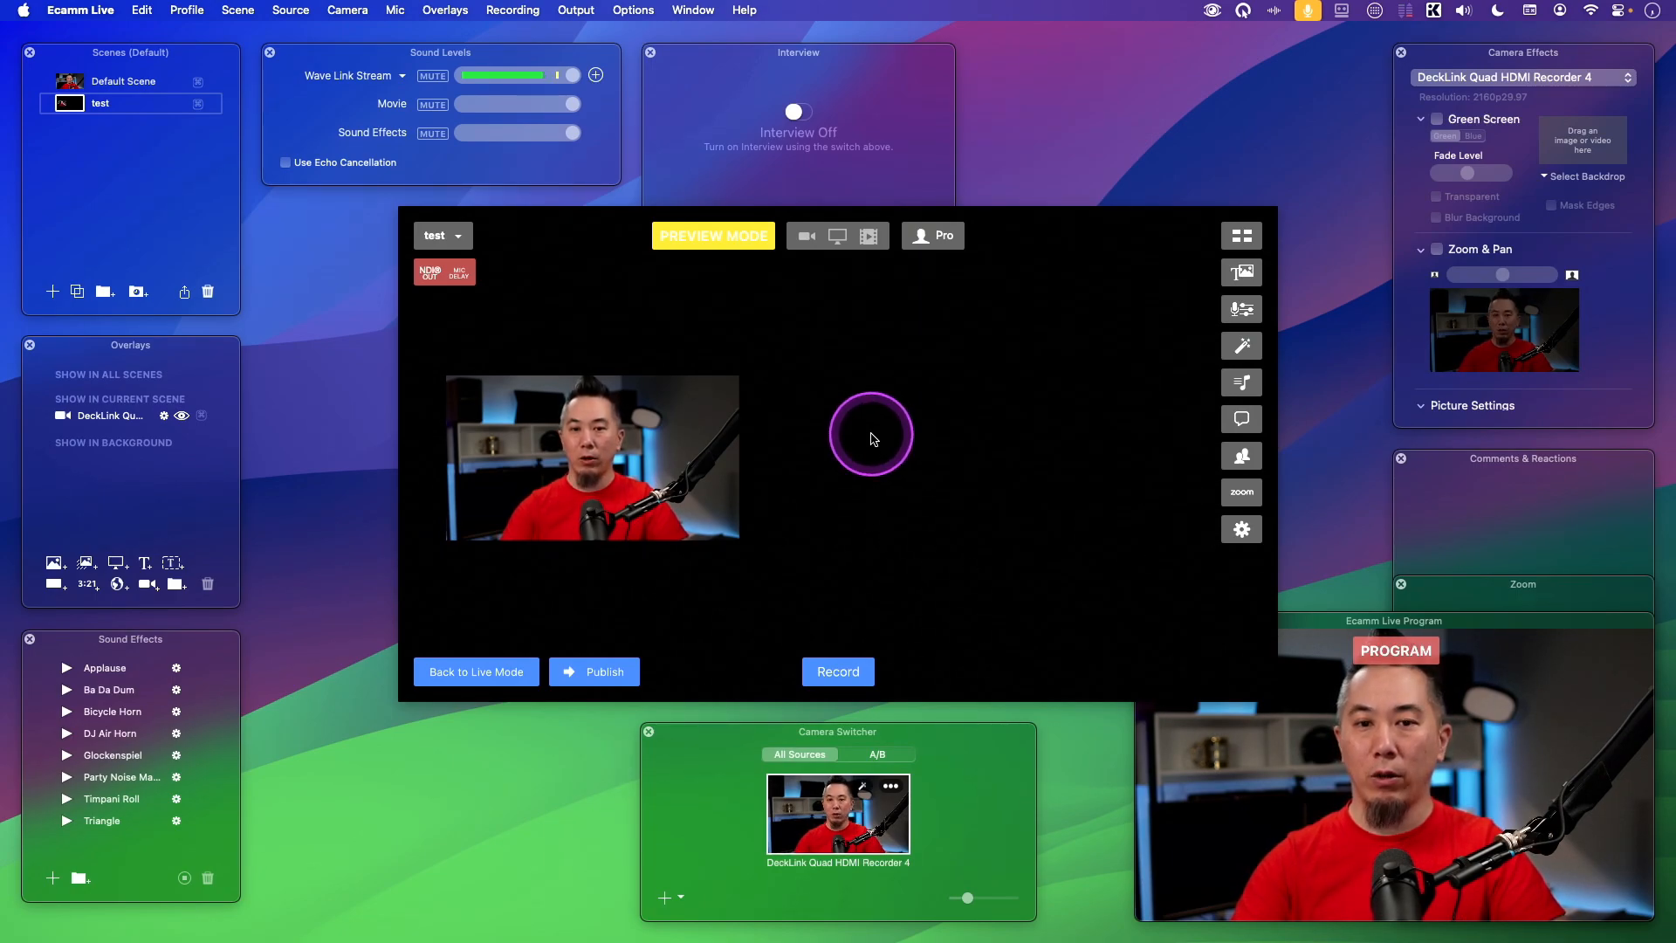
{"action": "mouse_move", "coordinate": [569, 490]}
{"action": "left_mouse_down"}
{"action": "mouse_move", "coordinate": [732, 423]}
{"action": "mouse_move", "coordinate": [582, 406]}
{"action": "mouse_move", "coordinate": [563, 468]}
{"action": "left_mouse_up"}
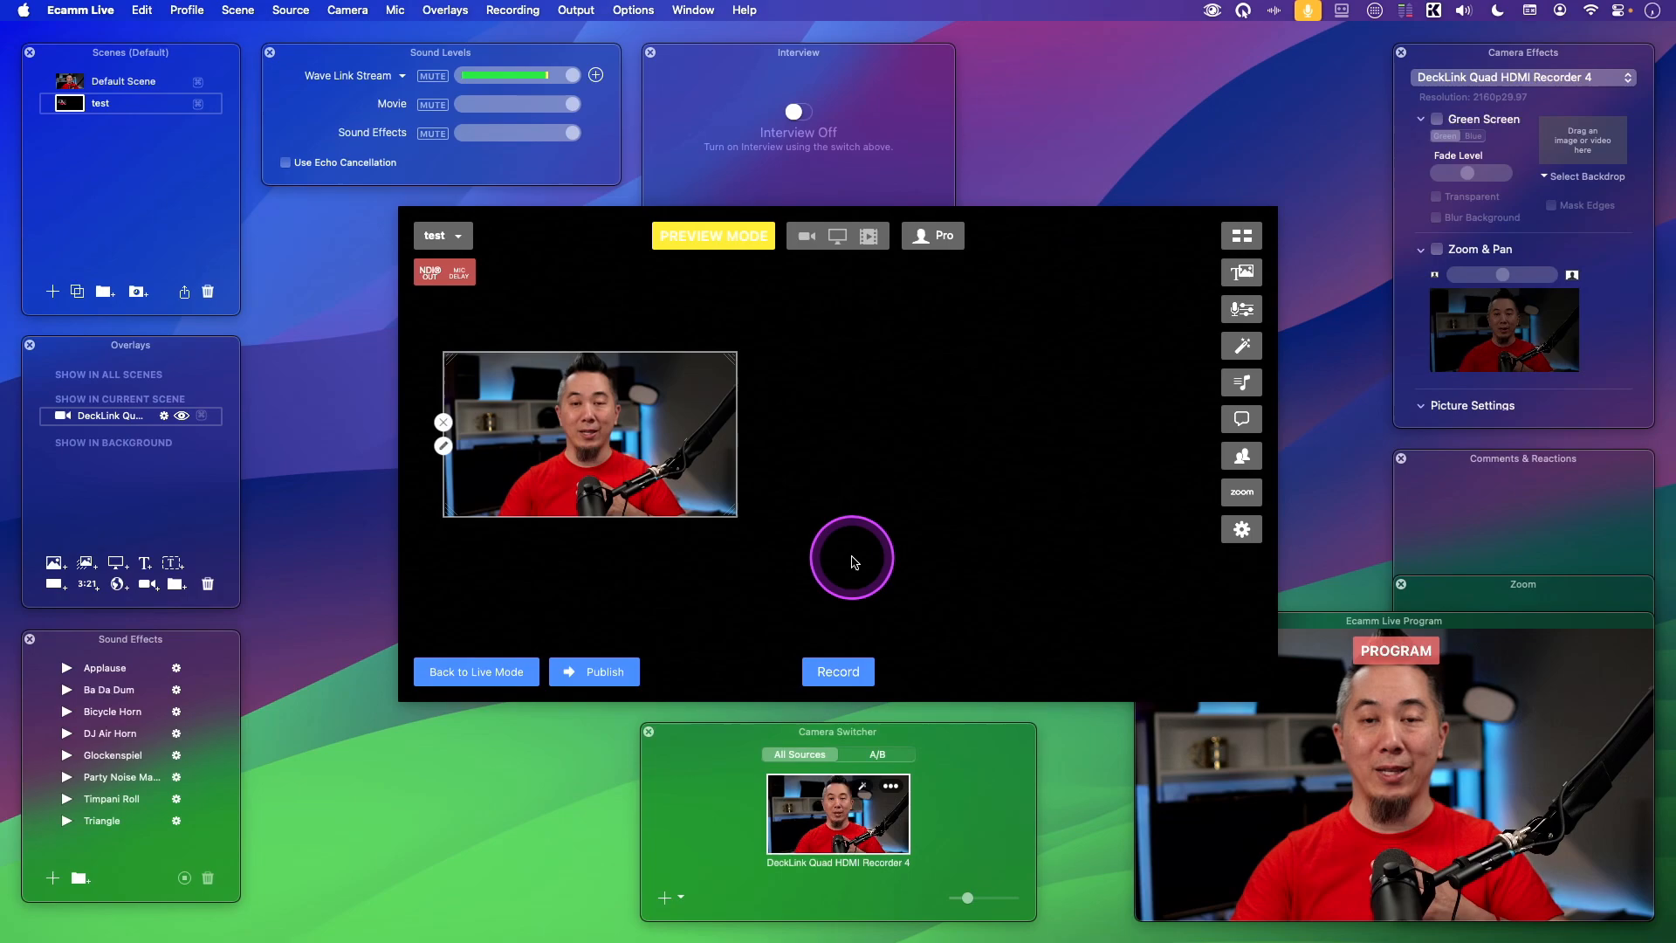
{"action": "left_click", "coordinate": [858, 578]}
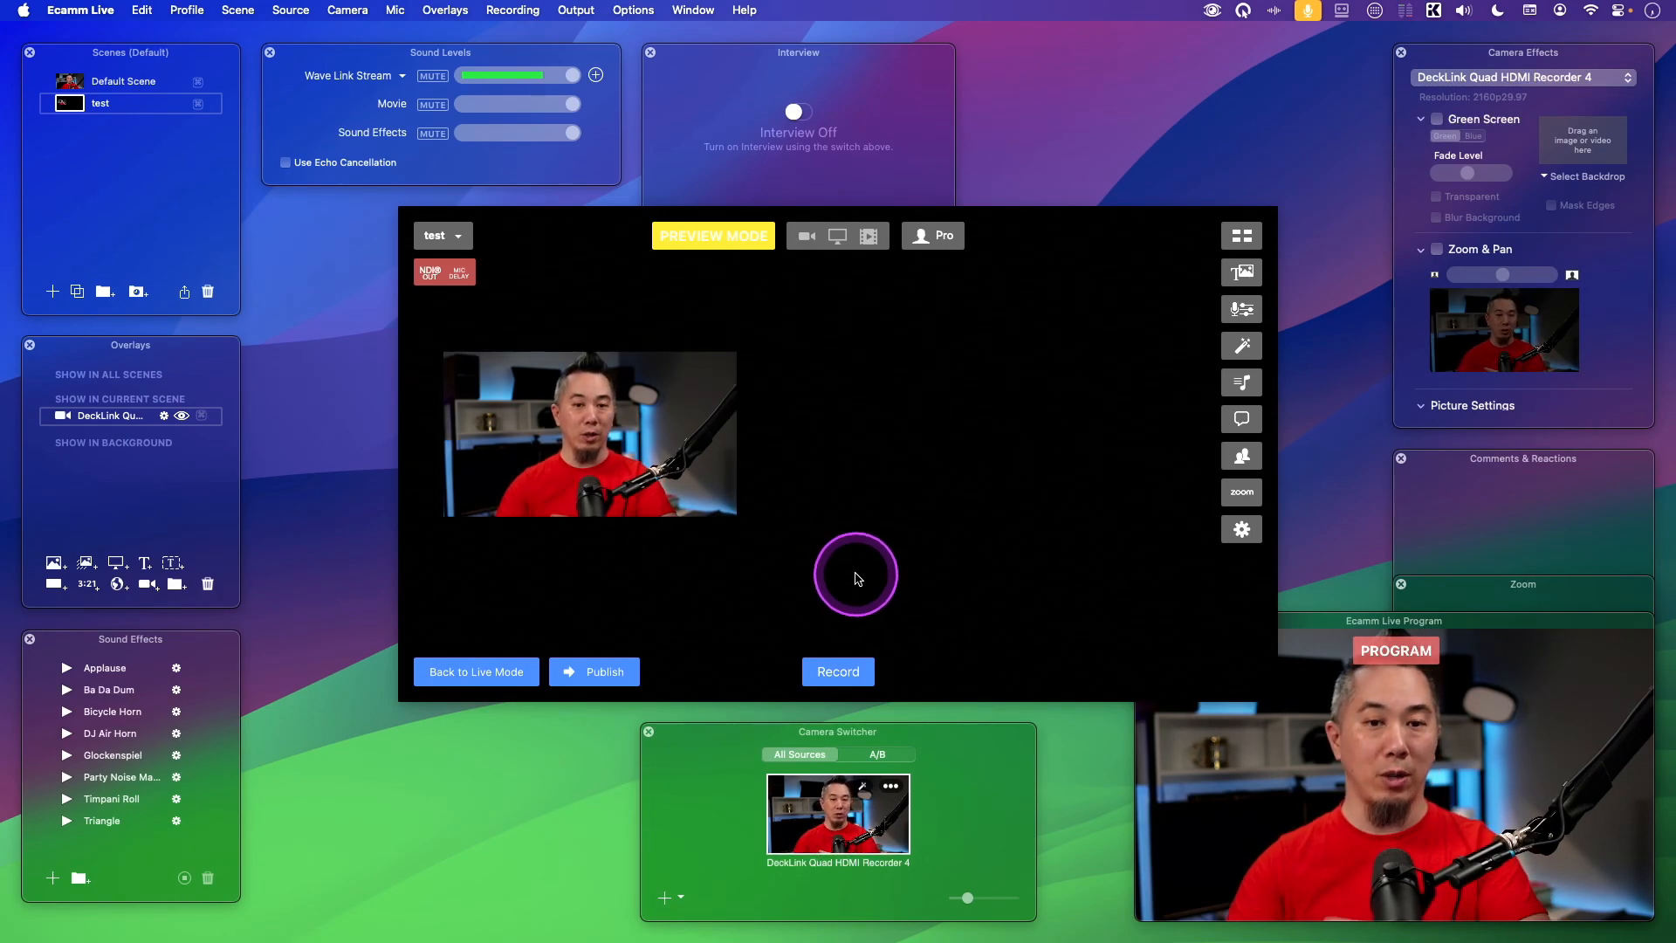
{"action": "left_click_drag", "start_coordinate": [613, 445], "coordinate": [860, 465]}
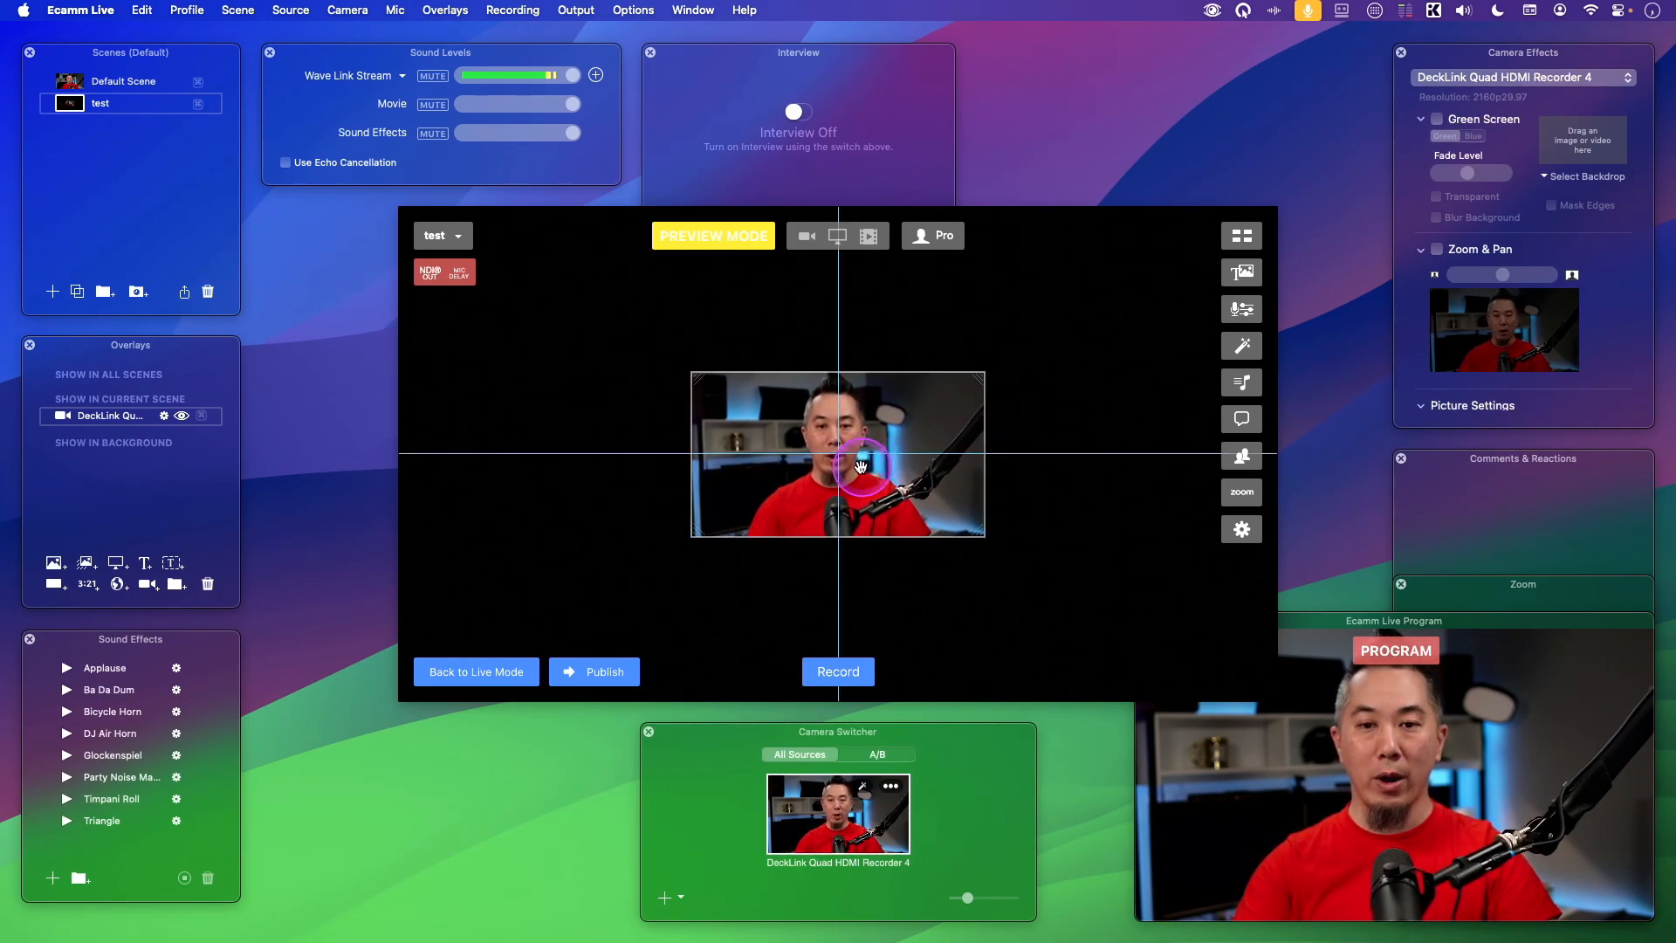
Publish the edited test scene to the program output, and switch back to Default Scene and publish it.
{"action": "left_click", "coordinate": [591, 673]}
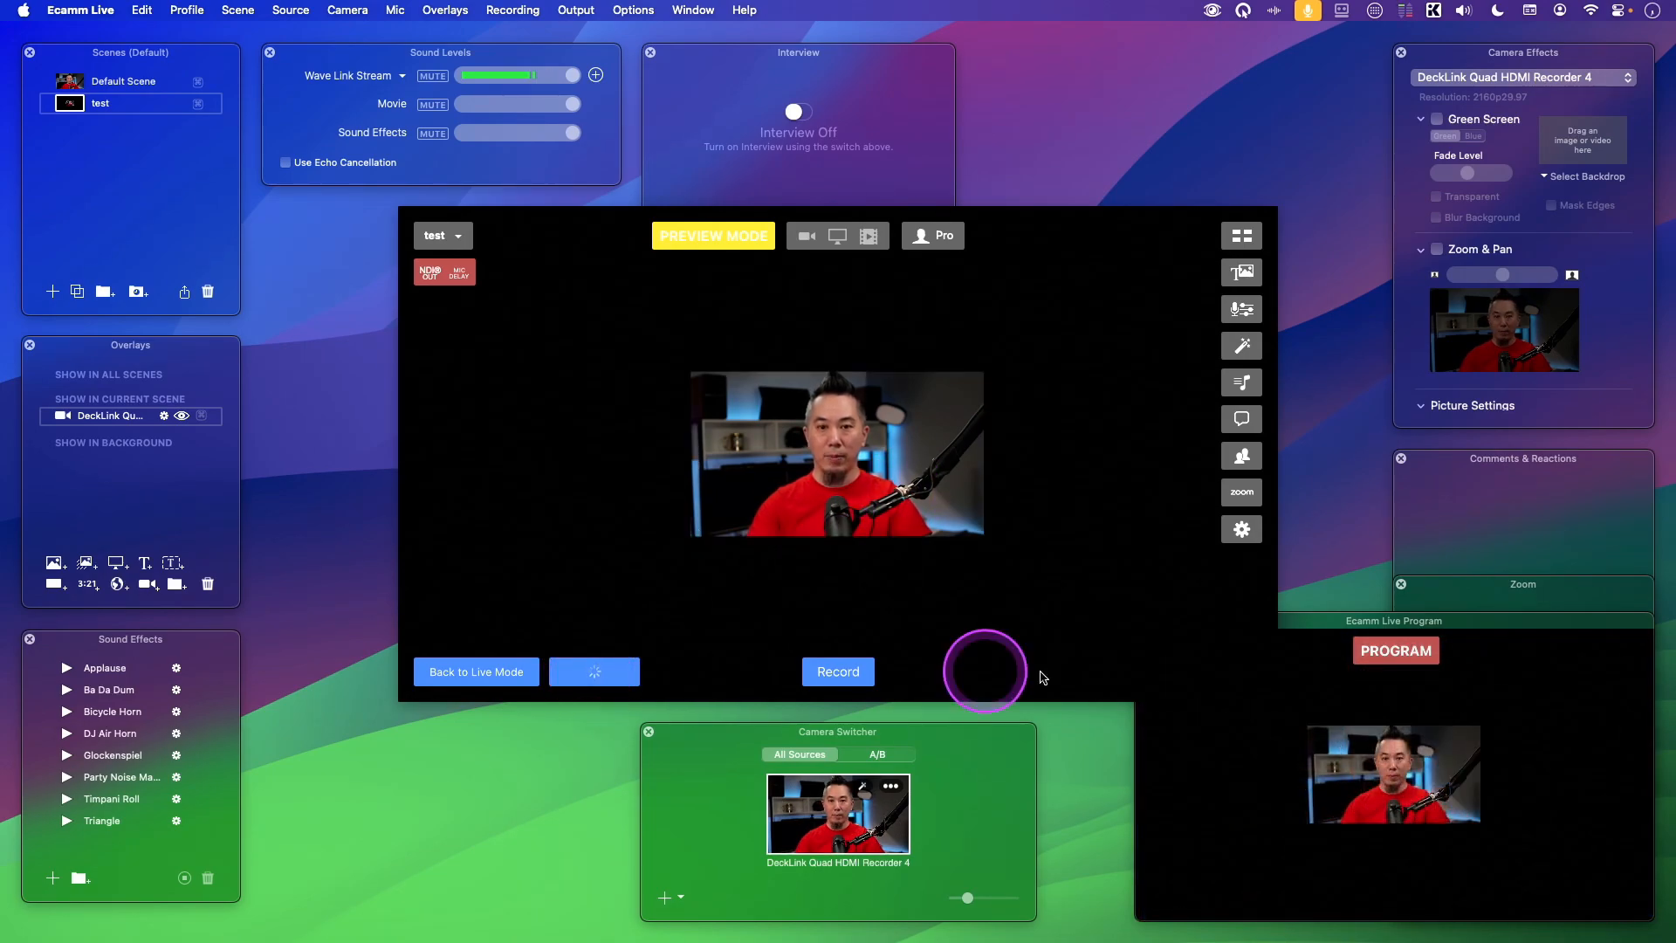
{"action": "left_click", "coordinate": [63, 85]}
{"action": "left_click", "coordinate": [596, 672]}
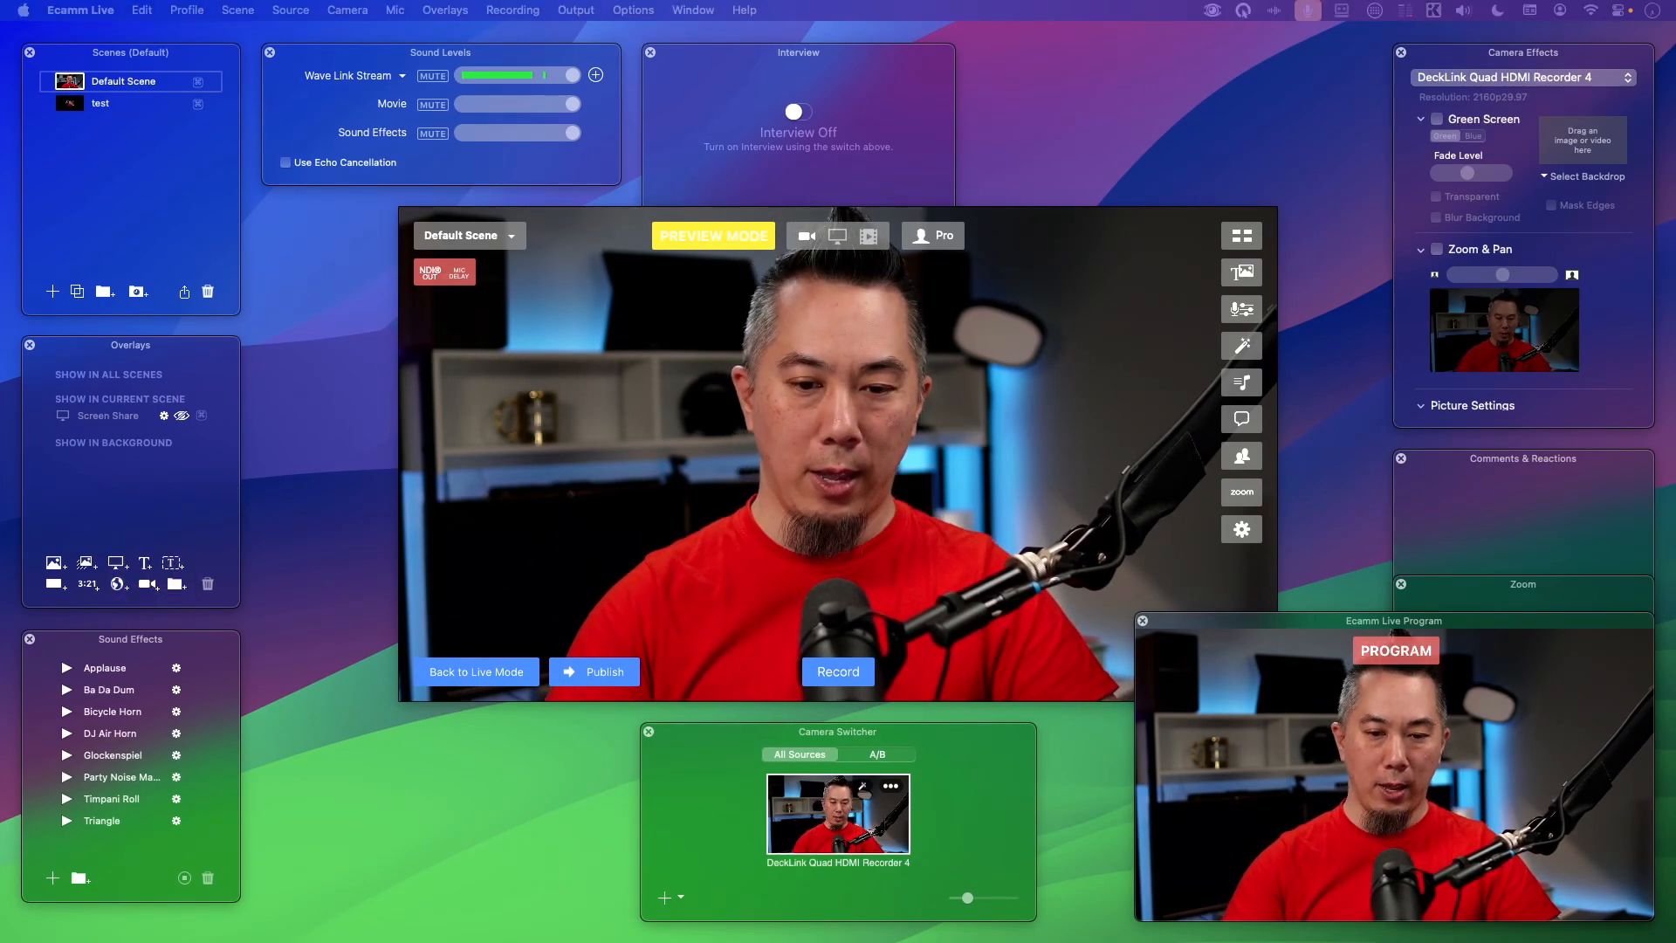
Paste the DC text overlay into Default Scene, place it beside the speaker's head above the microphone arm, and publish it.
{"action": "key", "text": "super+v"}
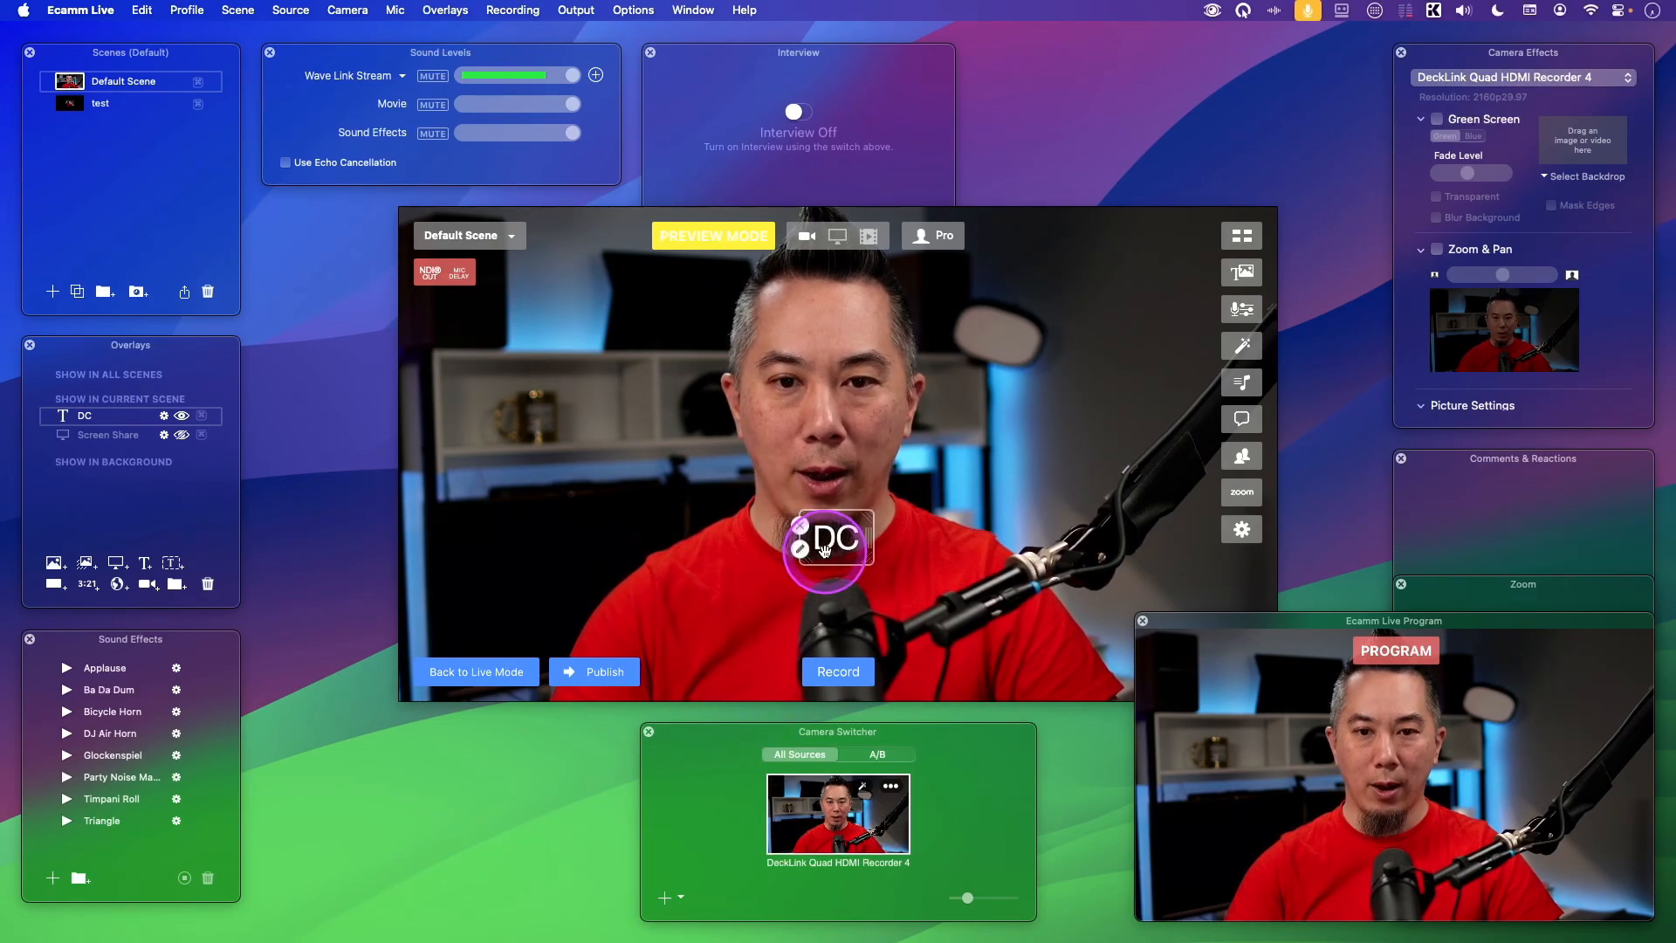
{"action": "left_click_drag", "start_coordinate": [836, 536], "coordinate": [1131, 360]}
{"action": "left_click", "coordinate": [1467, 693]}
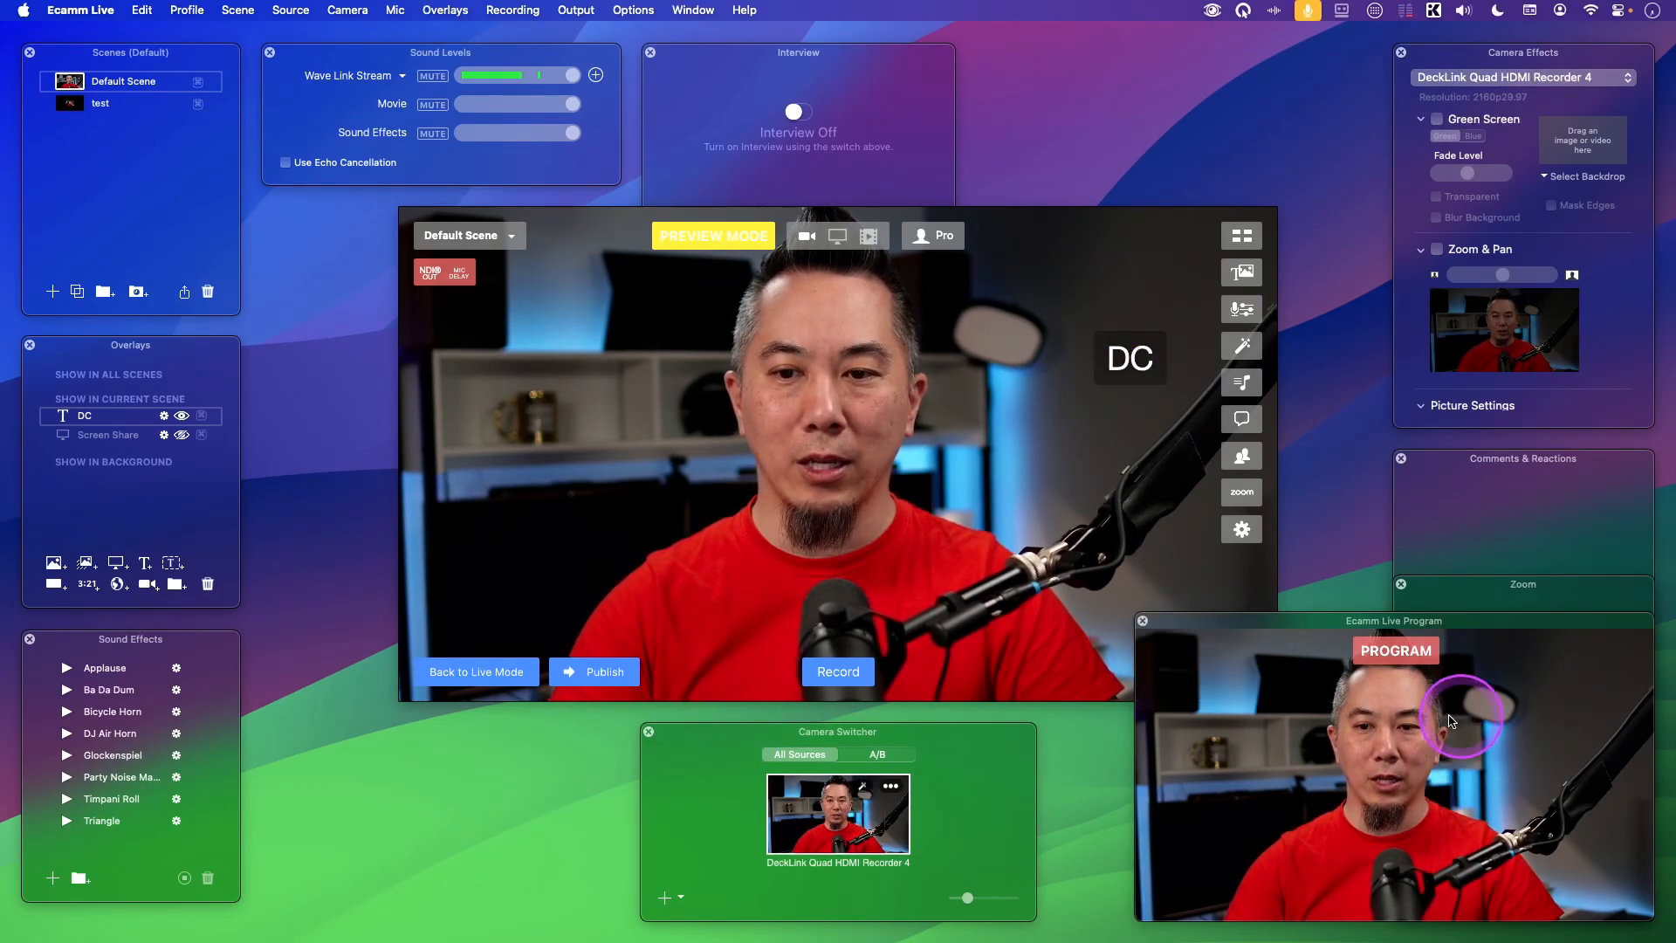
{"action": "left_click", "coordinate": [638, 671]}
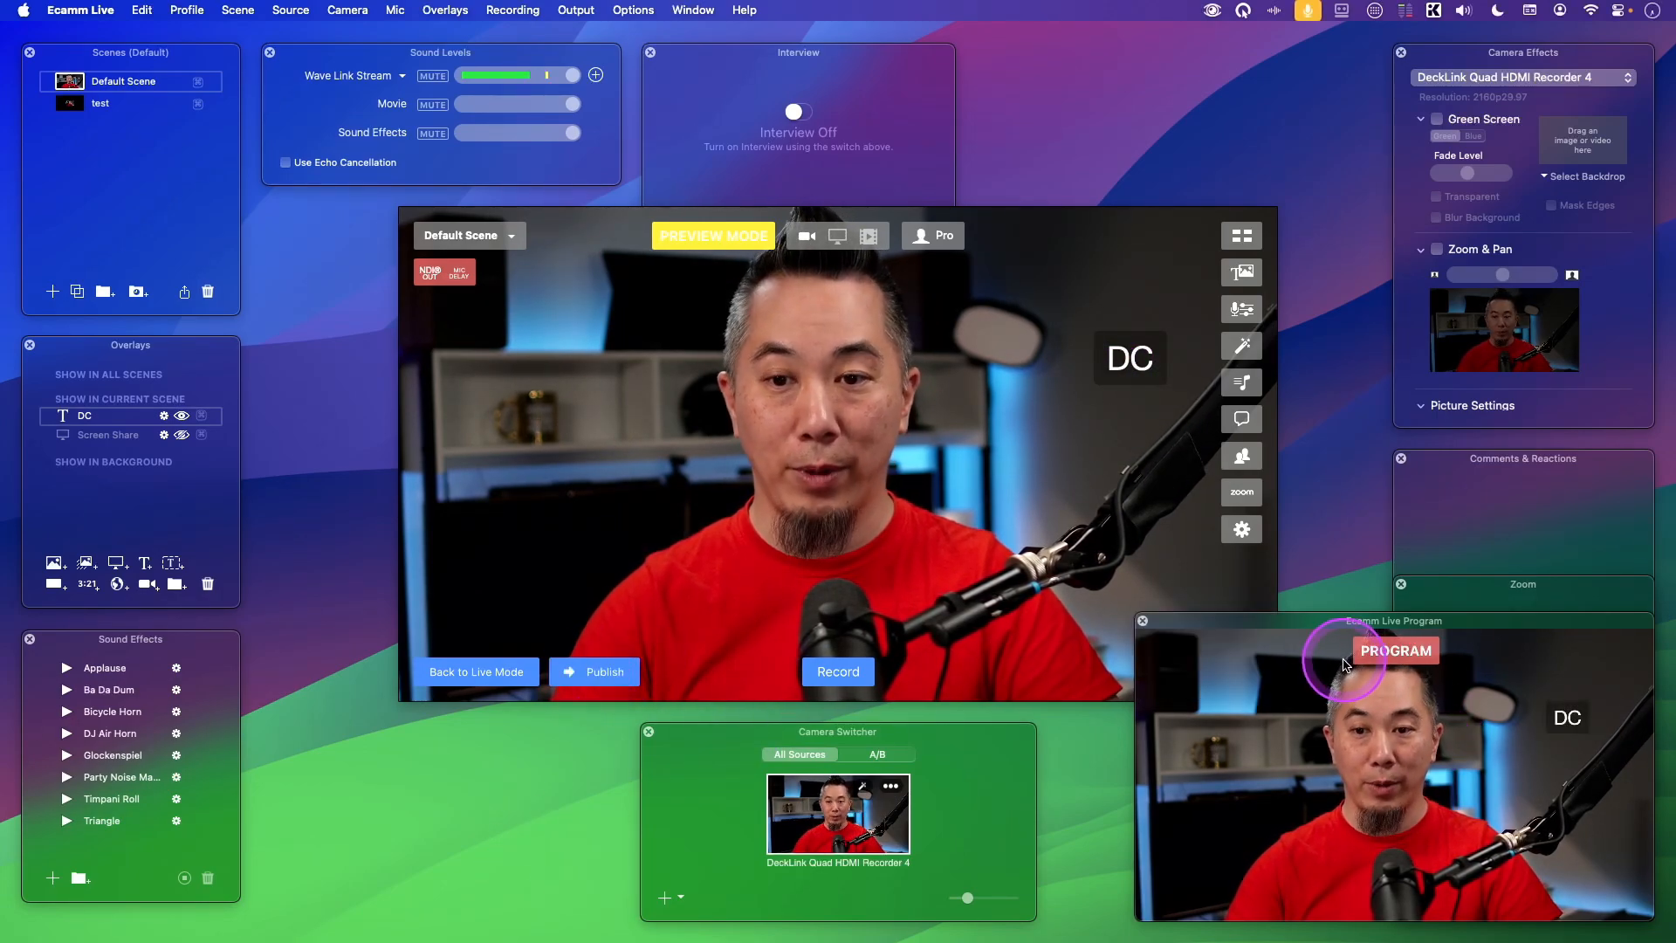
Hide the DC text overlay in the preview and publish the change to the program output.
{"action": "left_click", "coordinate": [1124, 357]}
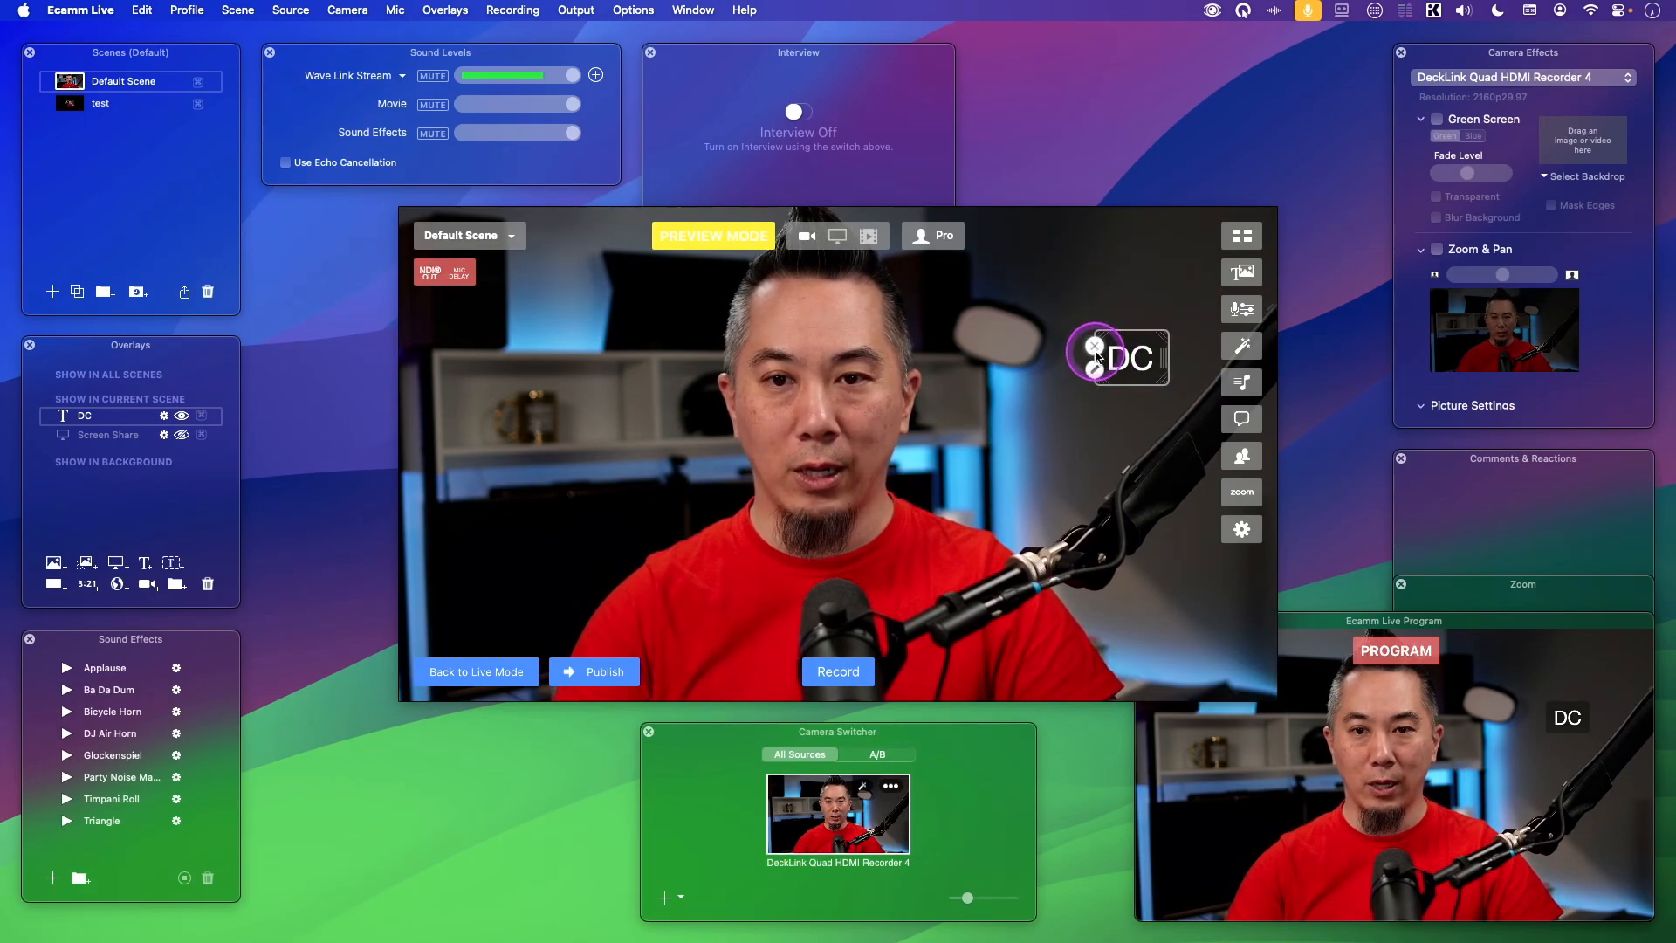
{"action": "left_click", "coordinate": [1096, 347]}
{"action": "left_click", "coordinate": [597, 674]}
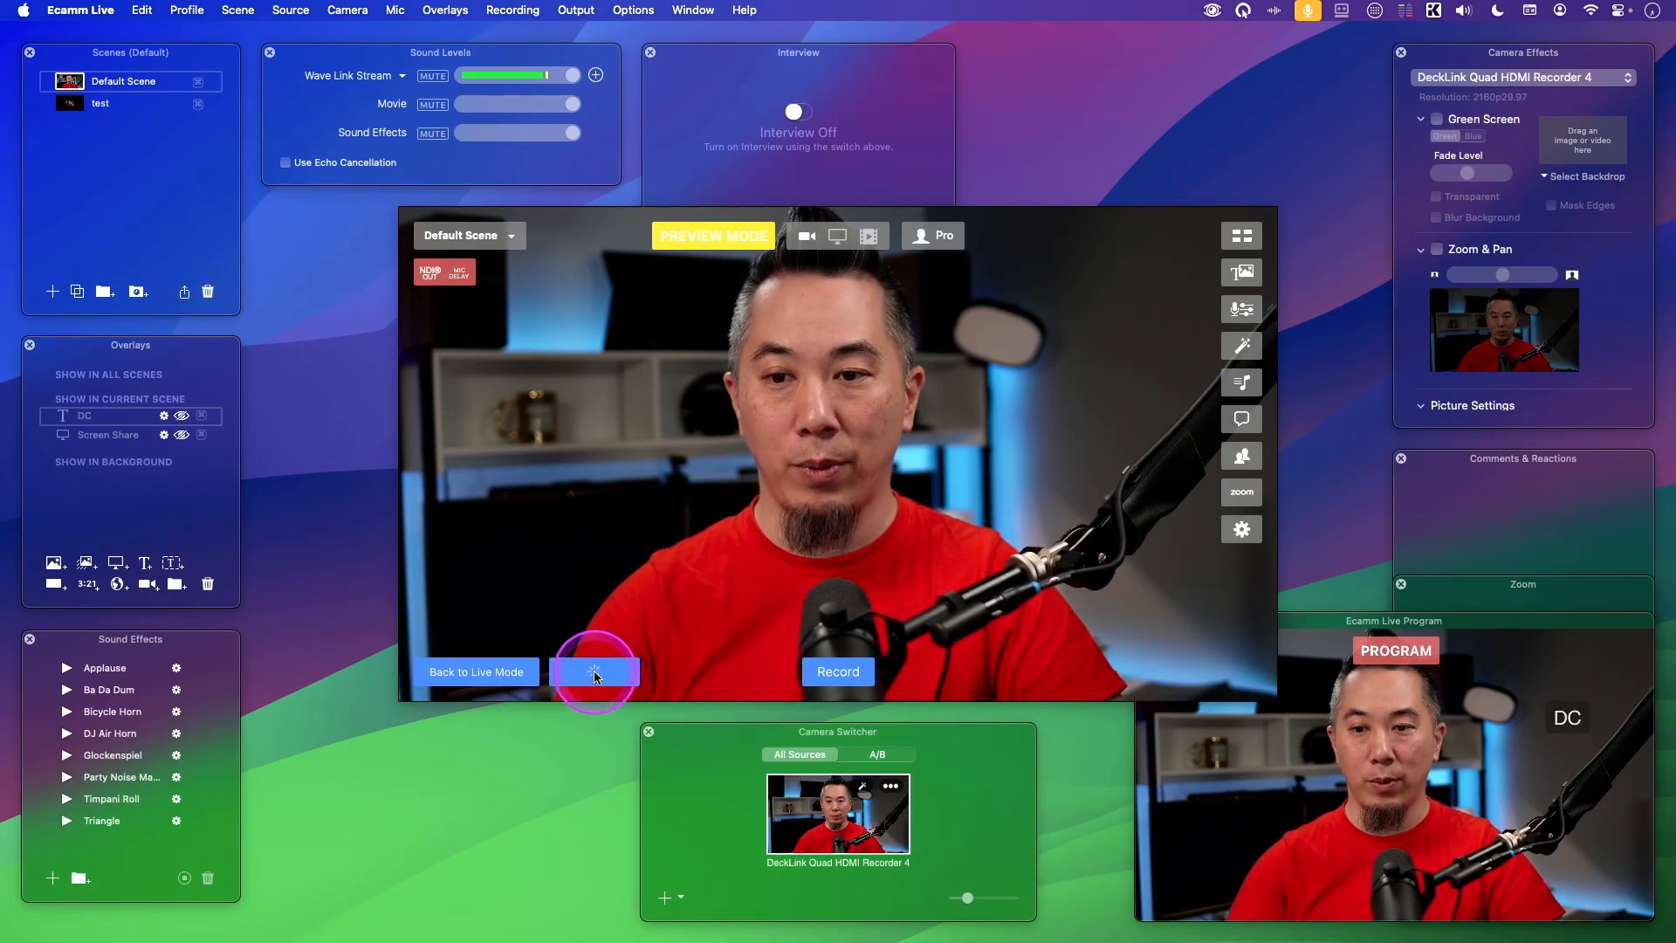
Leave Preview Mode and go back to Live Mode.
{"action": "left_click", "coordinate": [520, 675]}
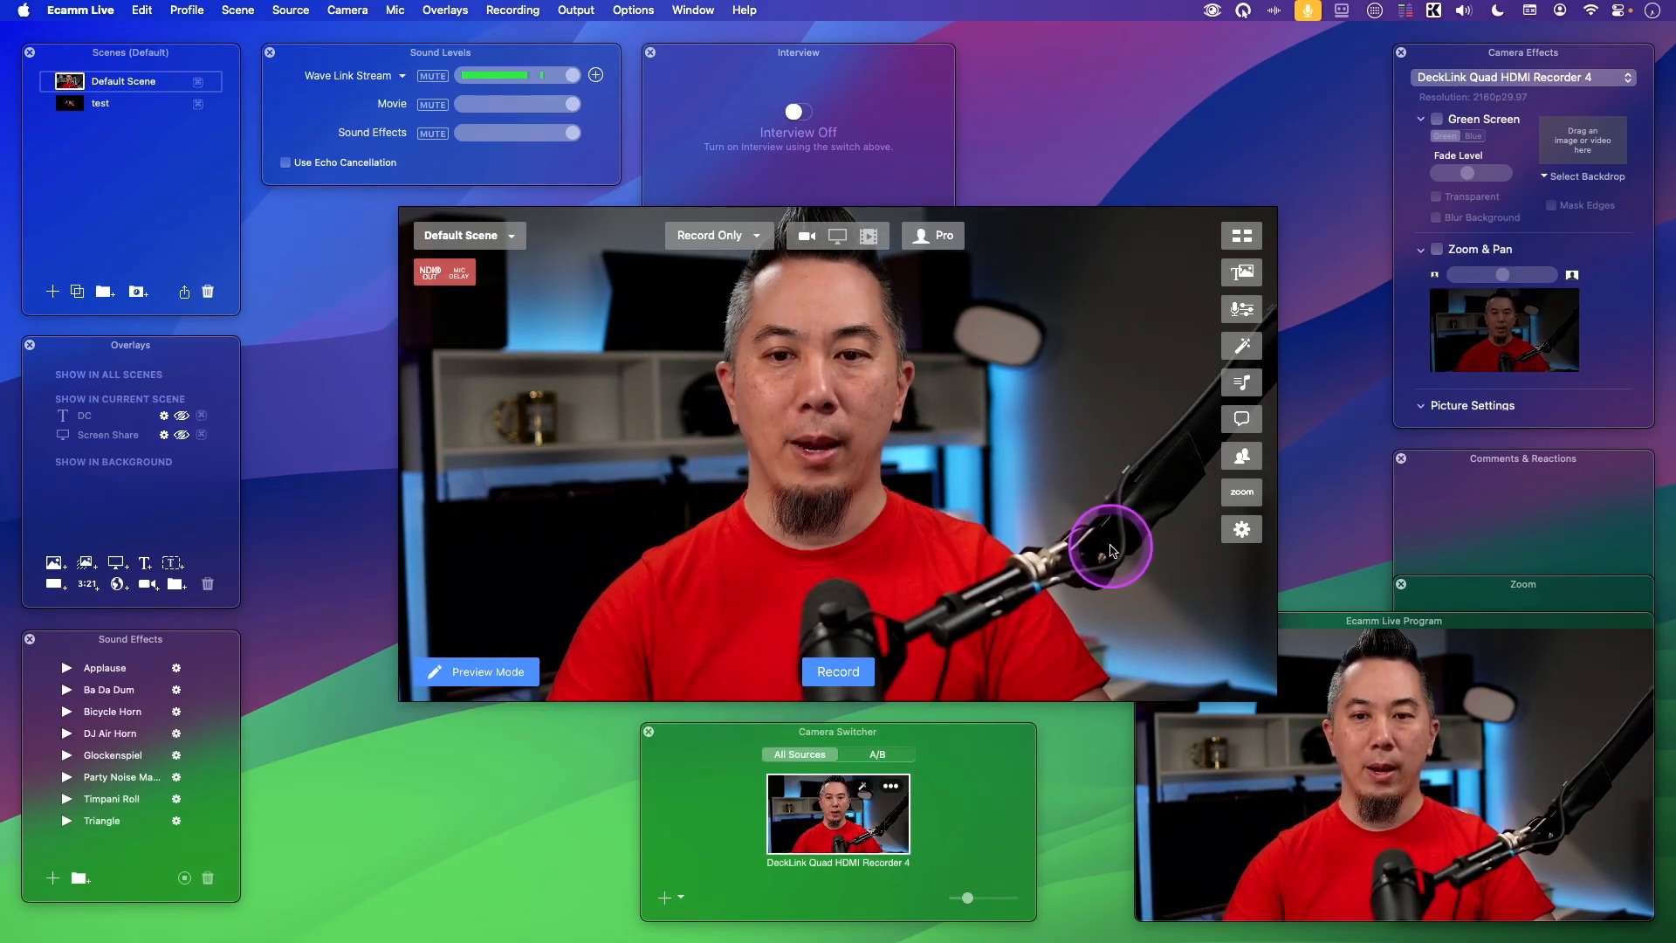
{"action": "left_click", "coordinate": [461, 665]}
{"action": "left_click", "coordinate": [472, 671]}
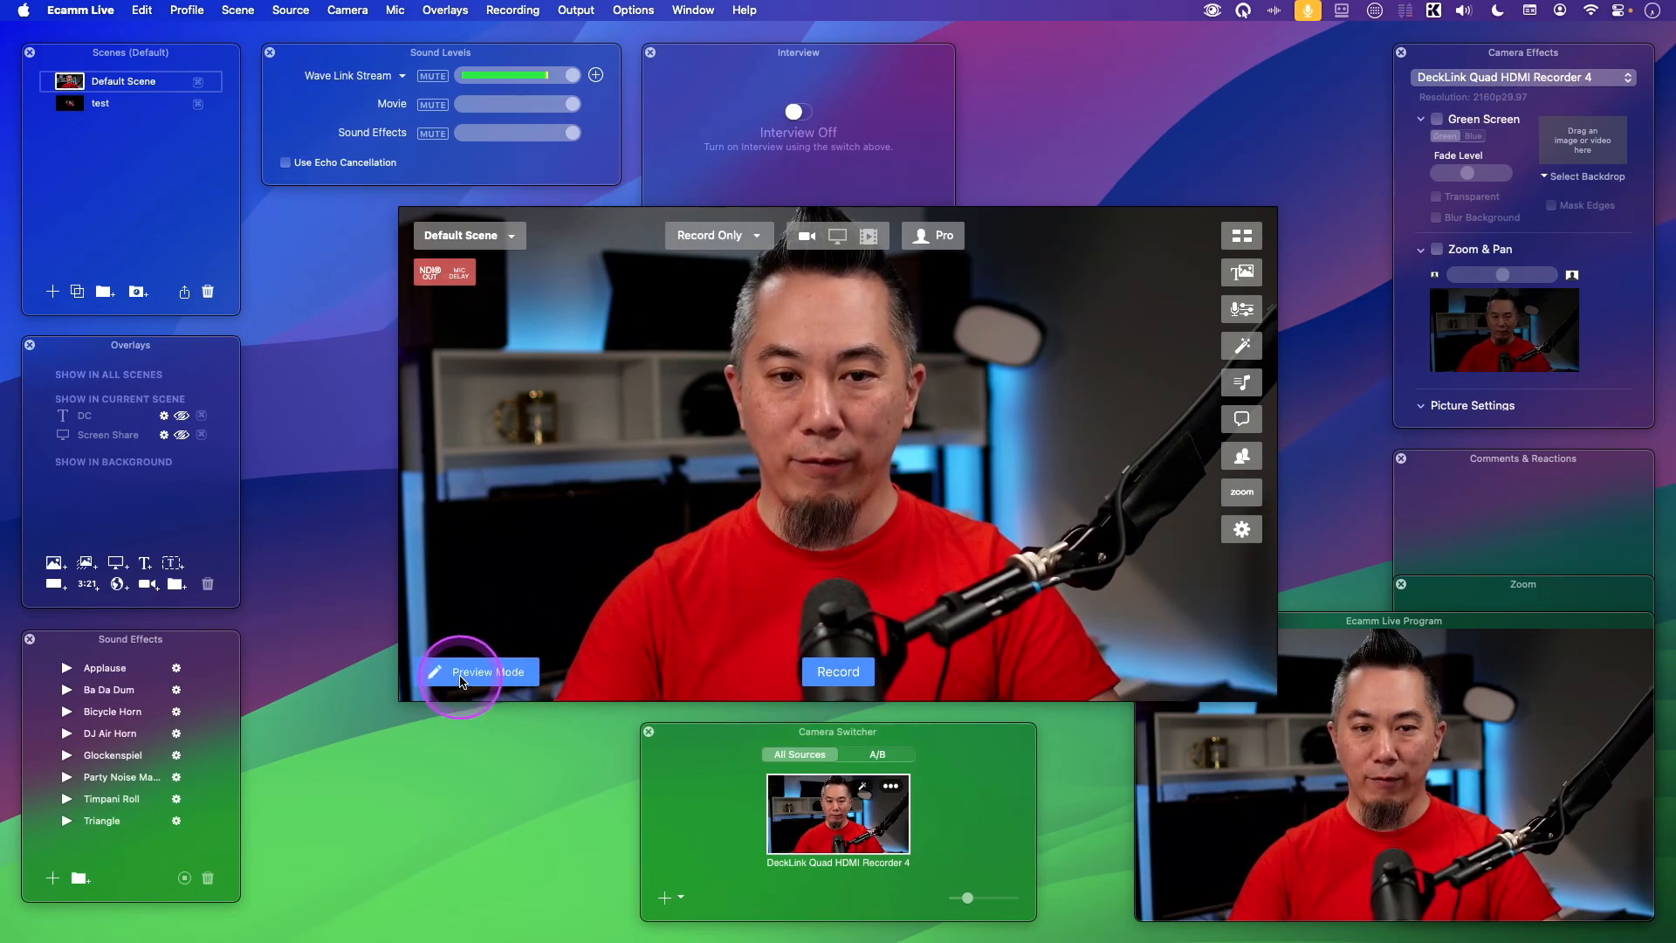
Move the Ecamm Live Program window up over the Camera Effects panel.
{"action": "left_click", "coordinate": [1416, 629]}
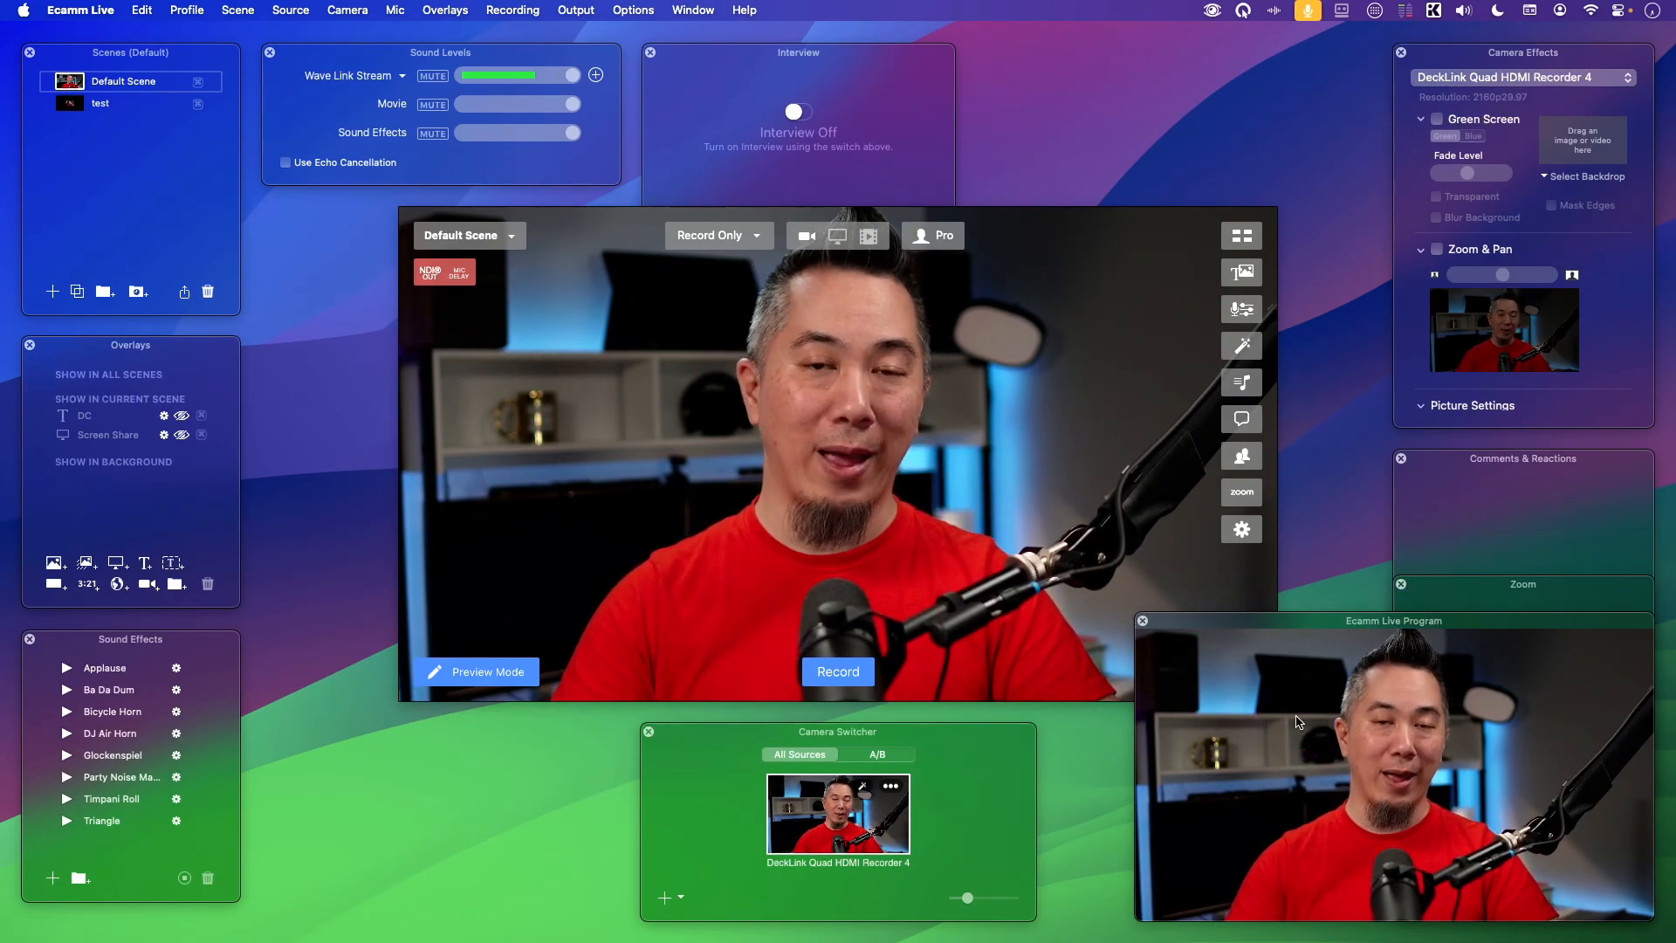
{"action": "left_click", "coordinate": [1319, 630]}
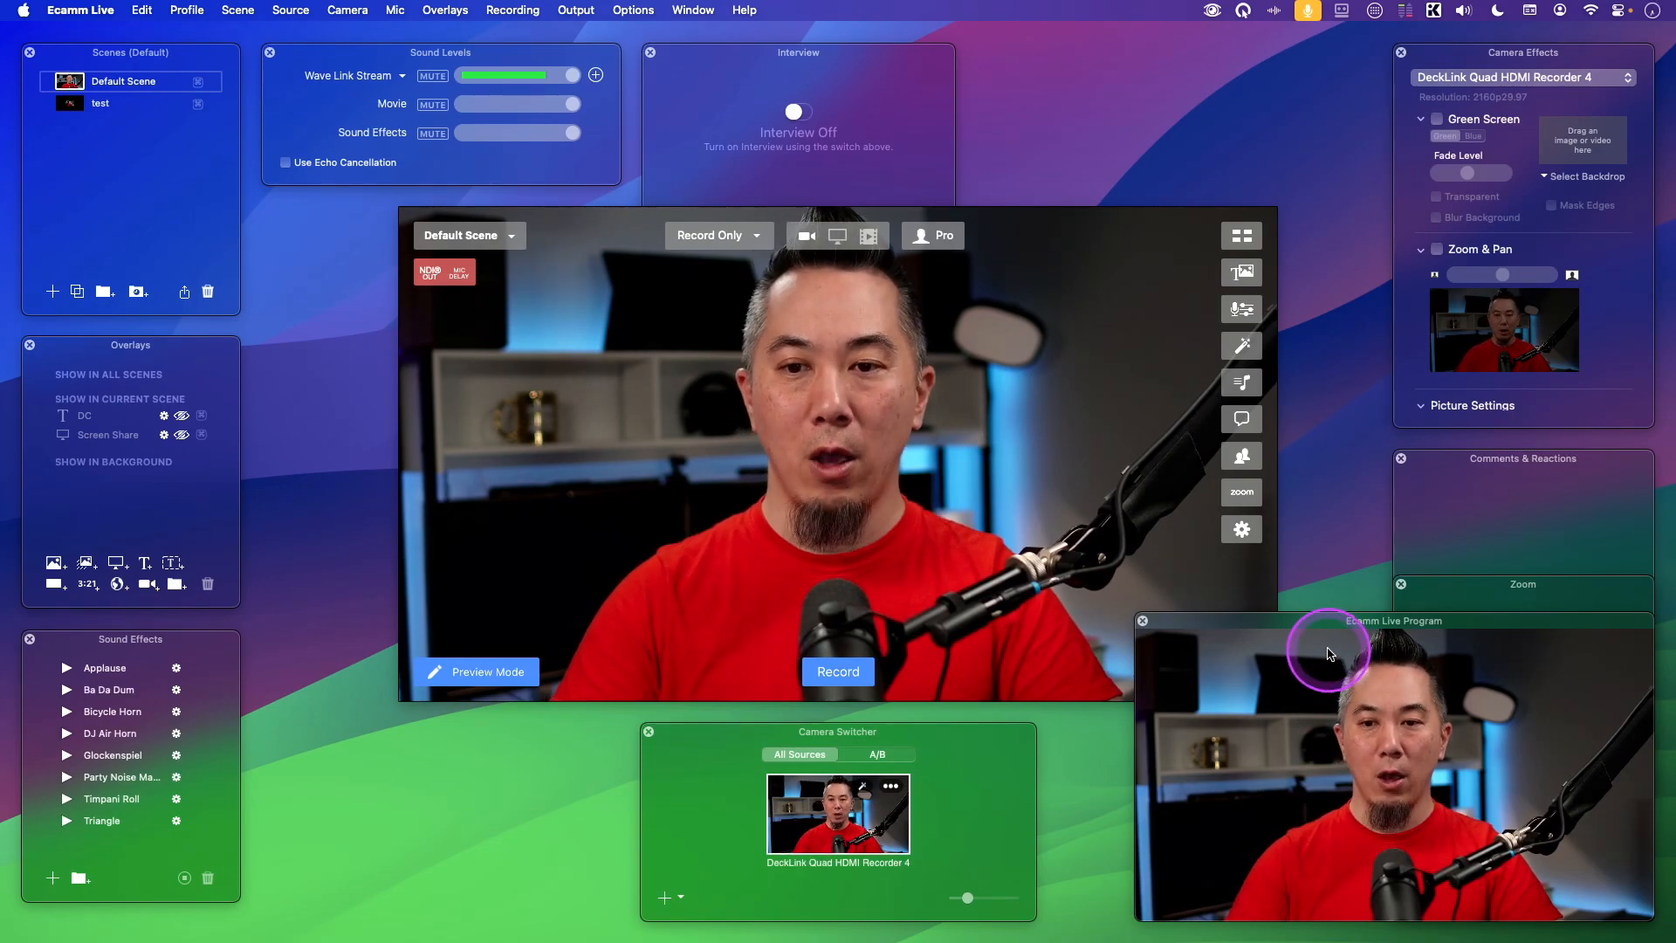
{"action": "left_click_drag", "start_coordinate": [1324, 626], "coordinate": [1317, 52]}
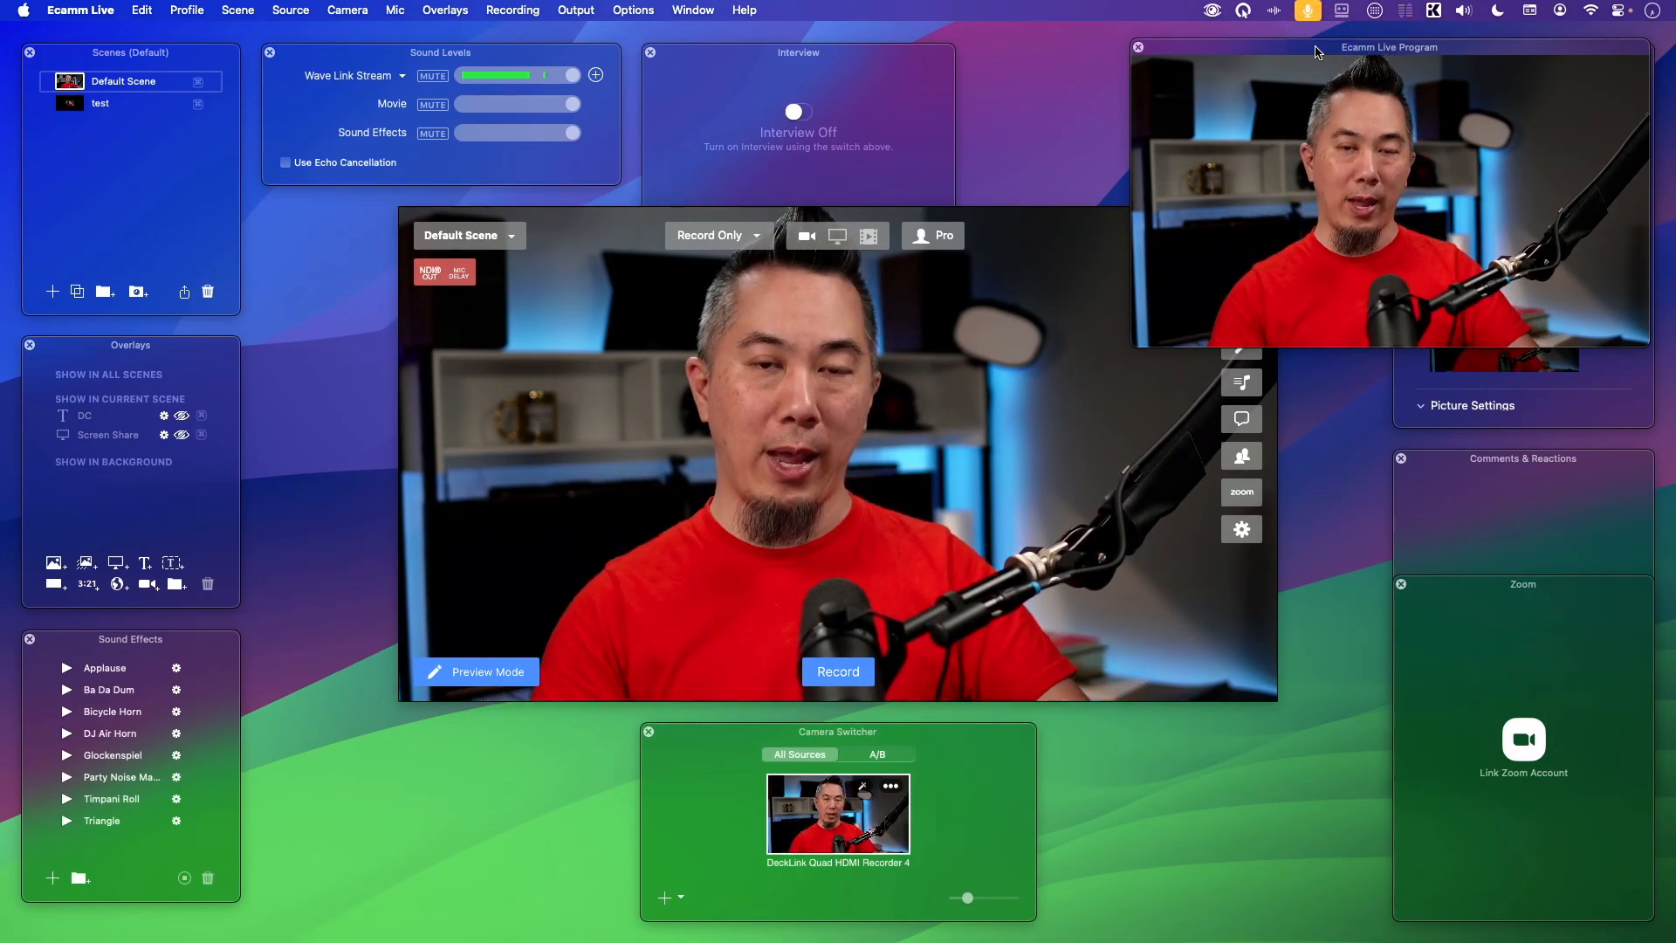
{"action": "left_click", "coordinate": [1318, 60]}
{"action": "left_click_drag", "start_coordinate": [1315, 55], "coordinate": [1324, 48]}
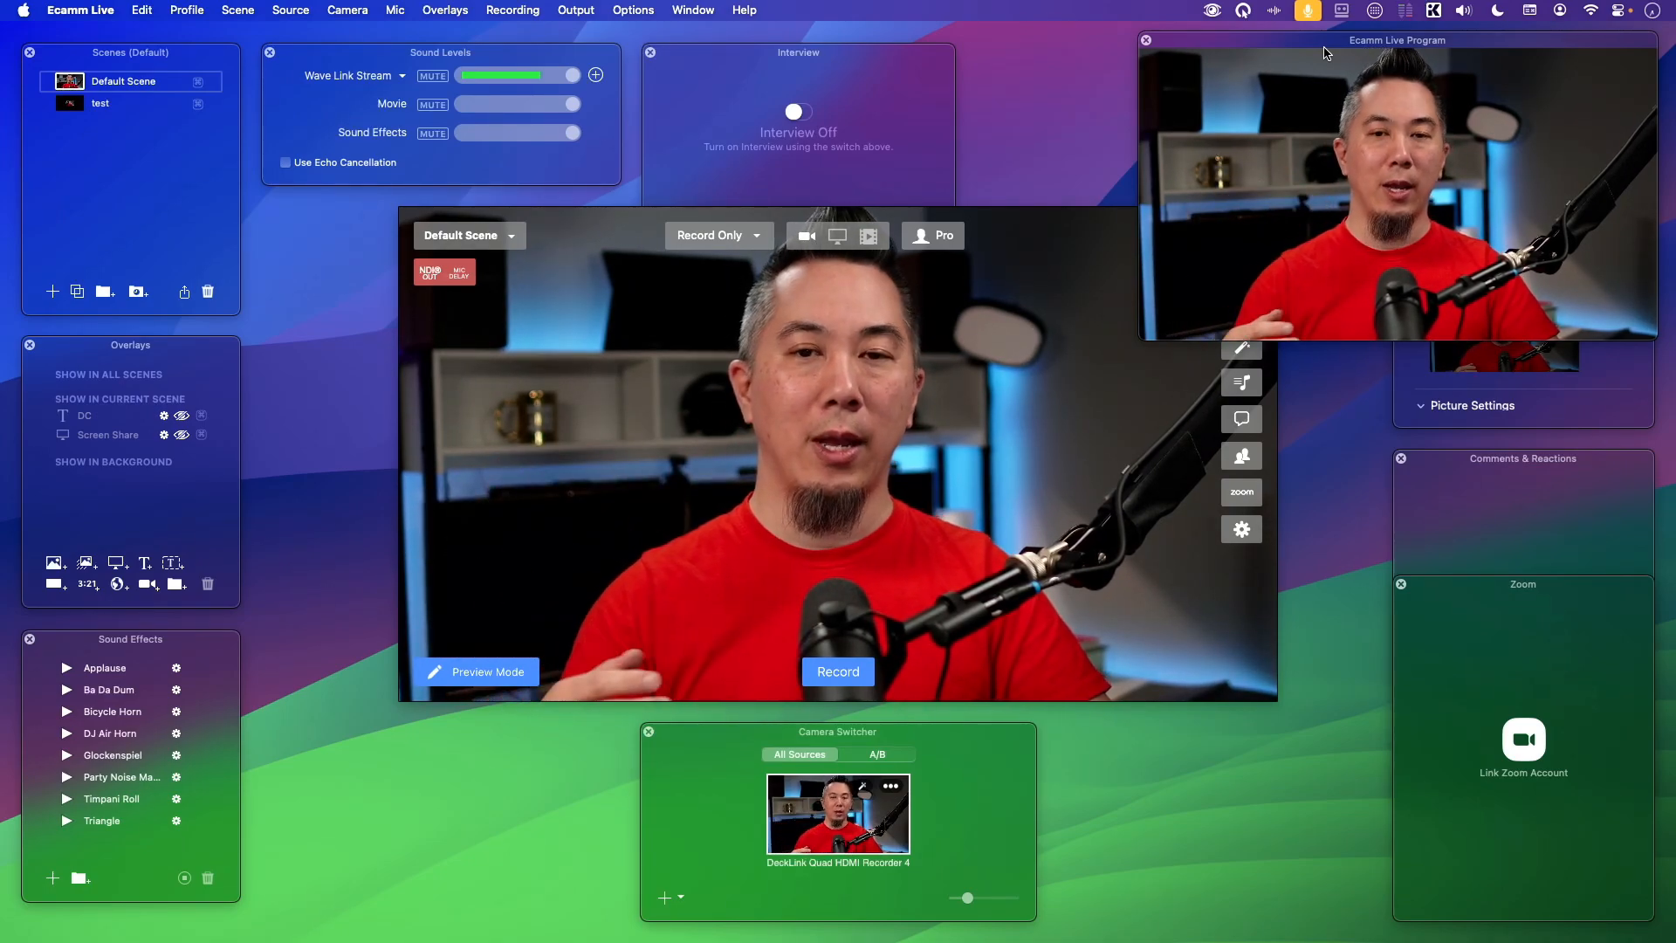
Show the DC text overlay directly in Live Mode and hide it again.
{"action": "left_click", "coordinate": [593, 582]}
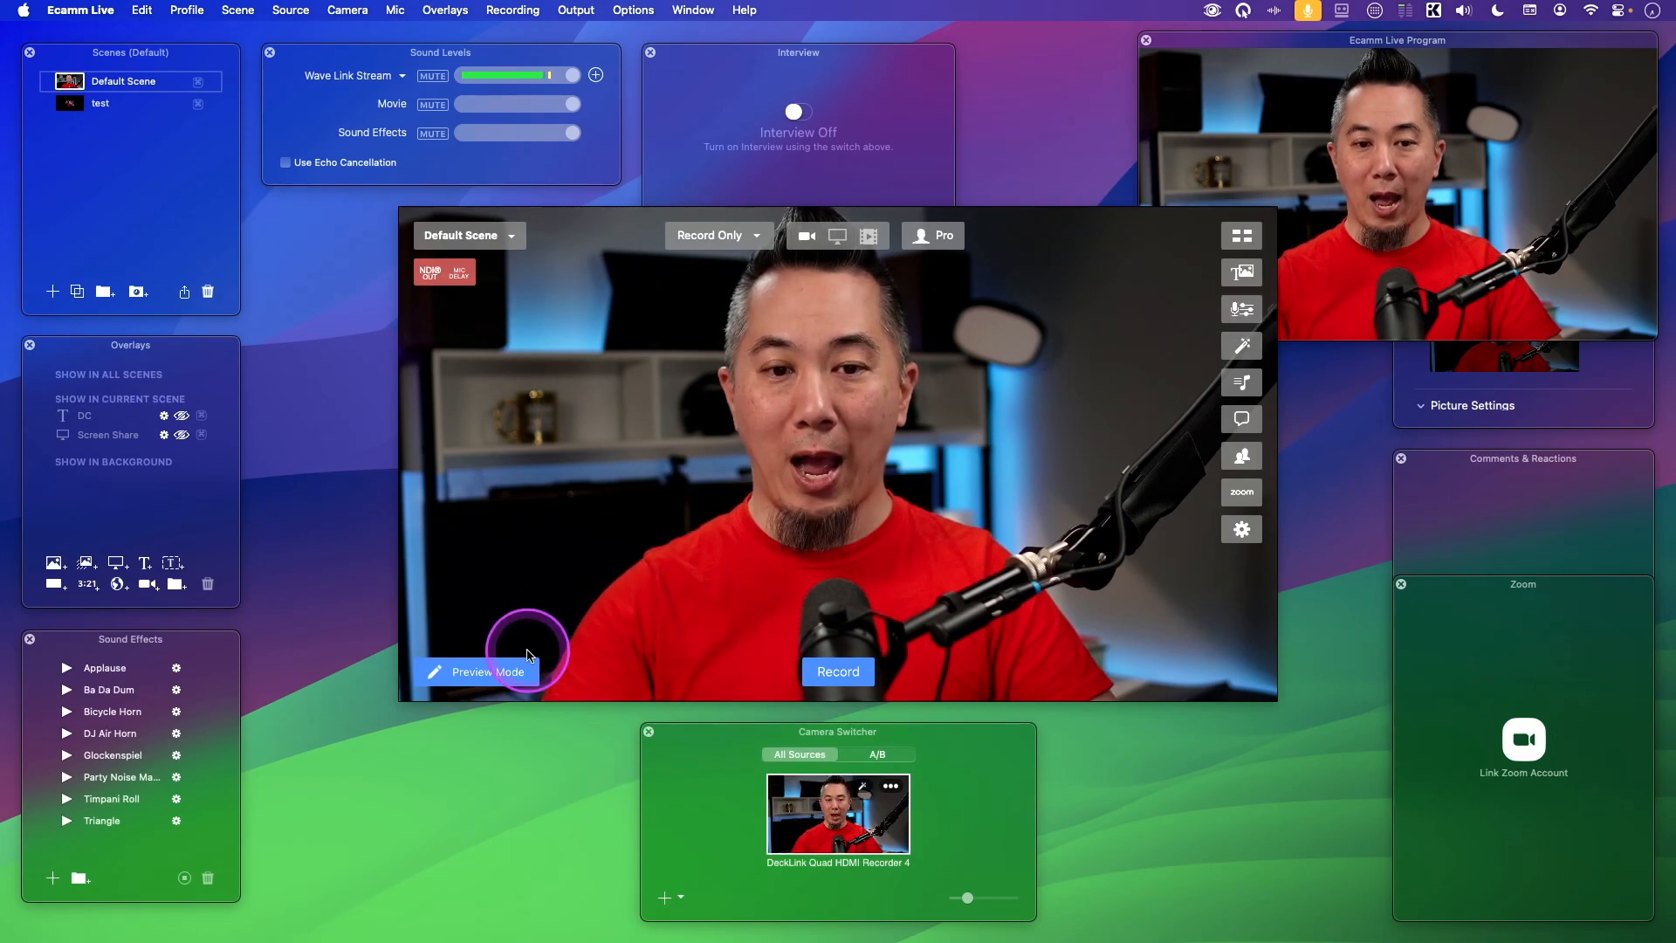
{"action": "left_click", "coordinate": [181, 417]}
{"action": "left_click", "coordinate": [181, 418]}
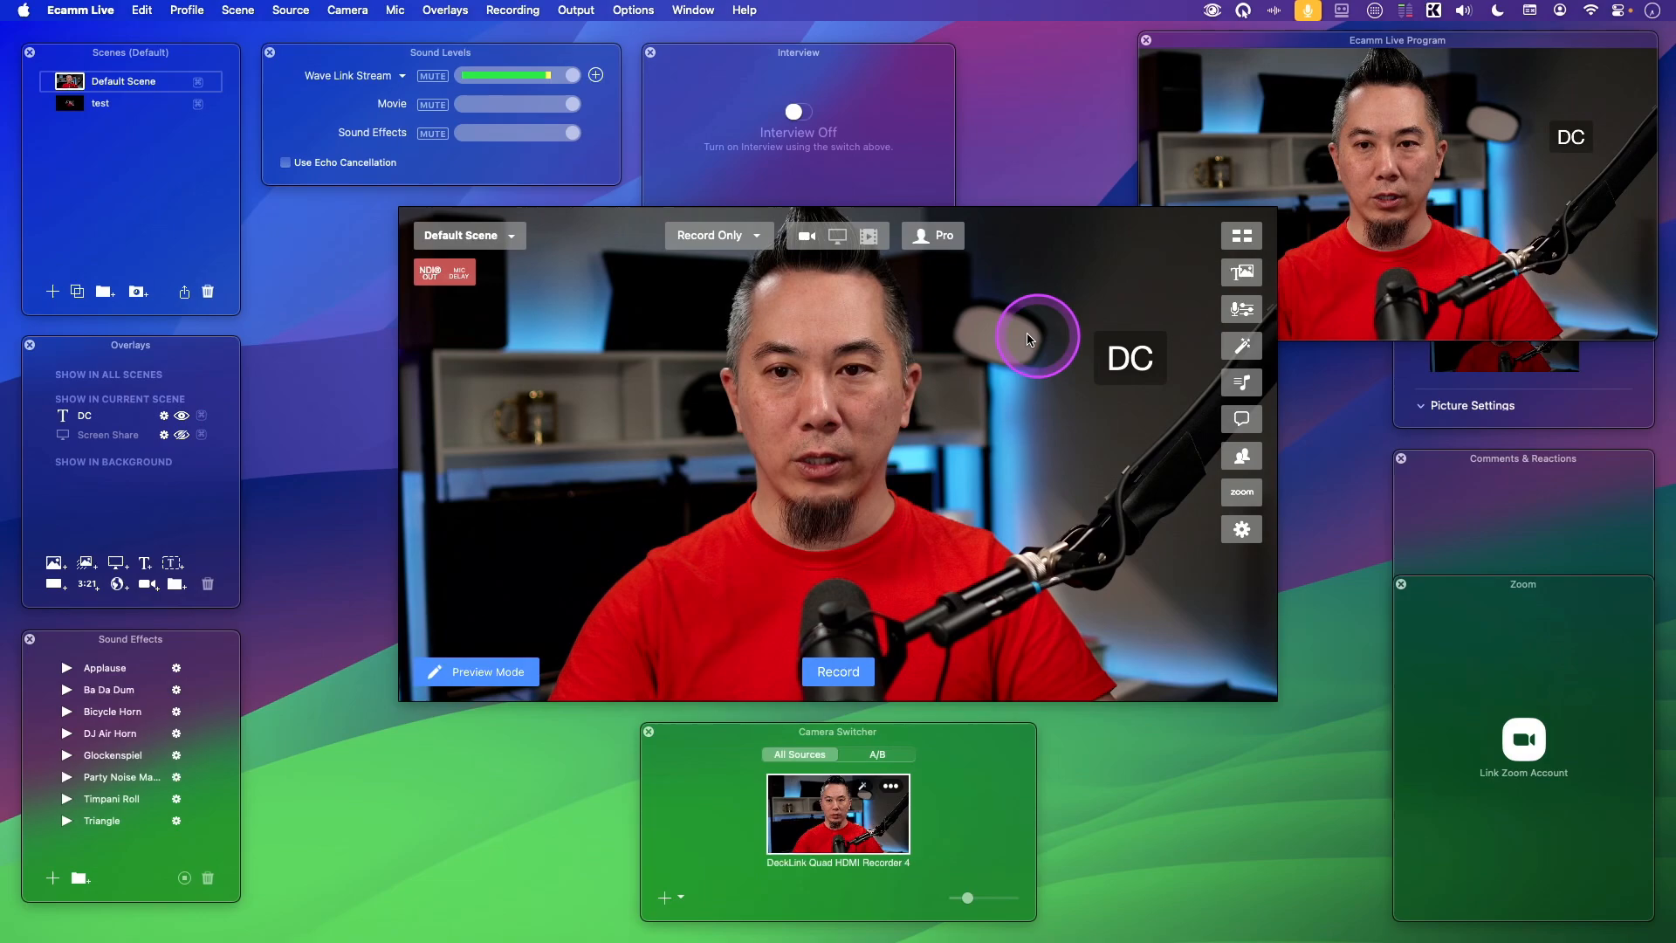
{"action": "left_click", "coordinate": [181, 416]}
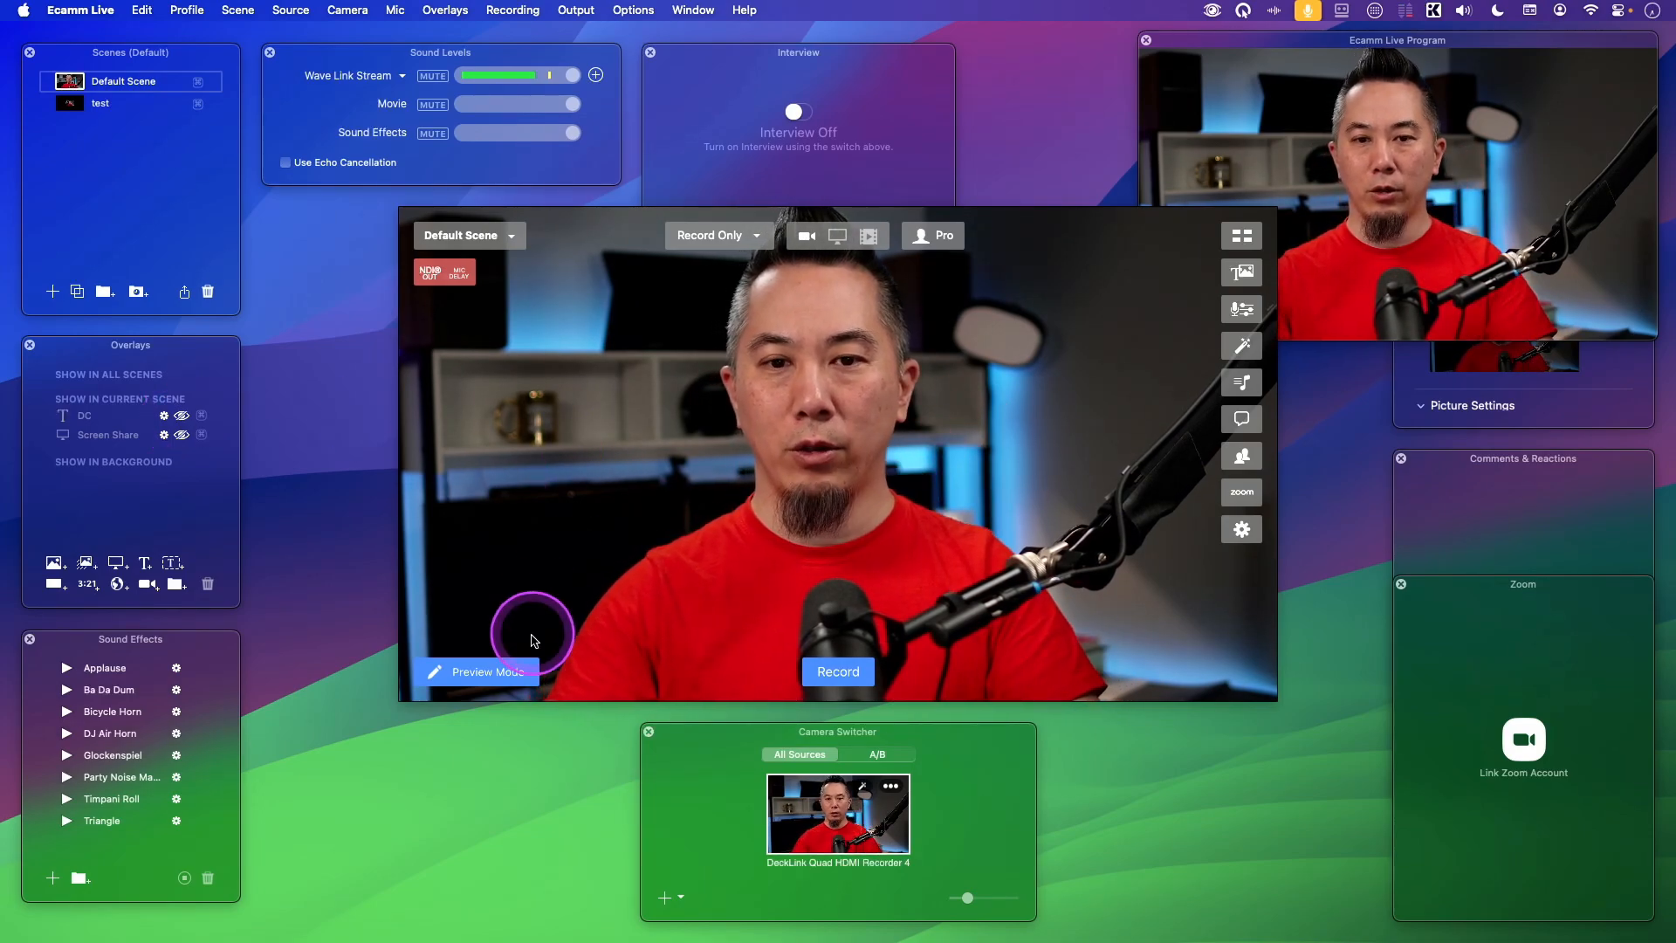
Enter Preview Mode, return to Live Mode, and close the Ecamm Live Program window.
{"action": "left_click", "coordinate": [480, 671]}
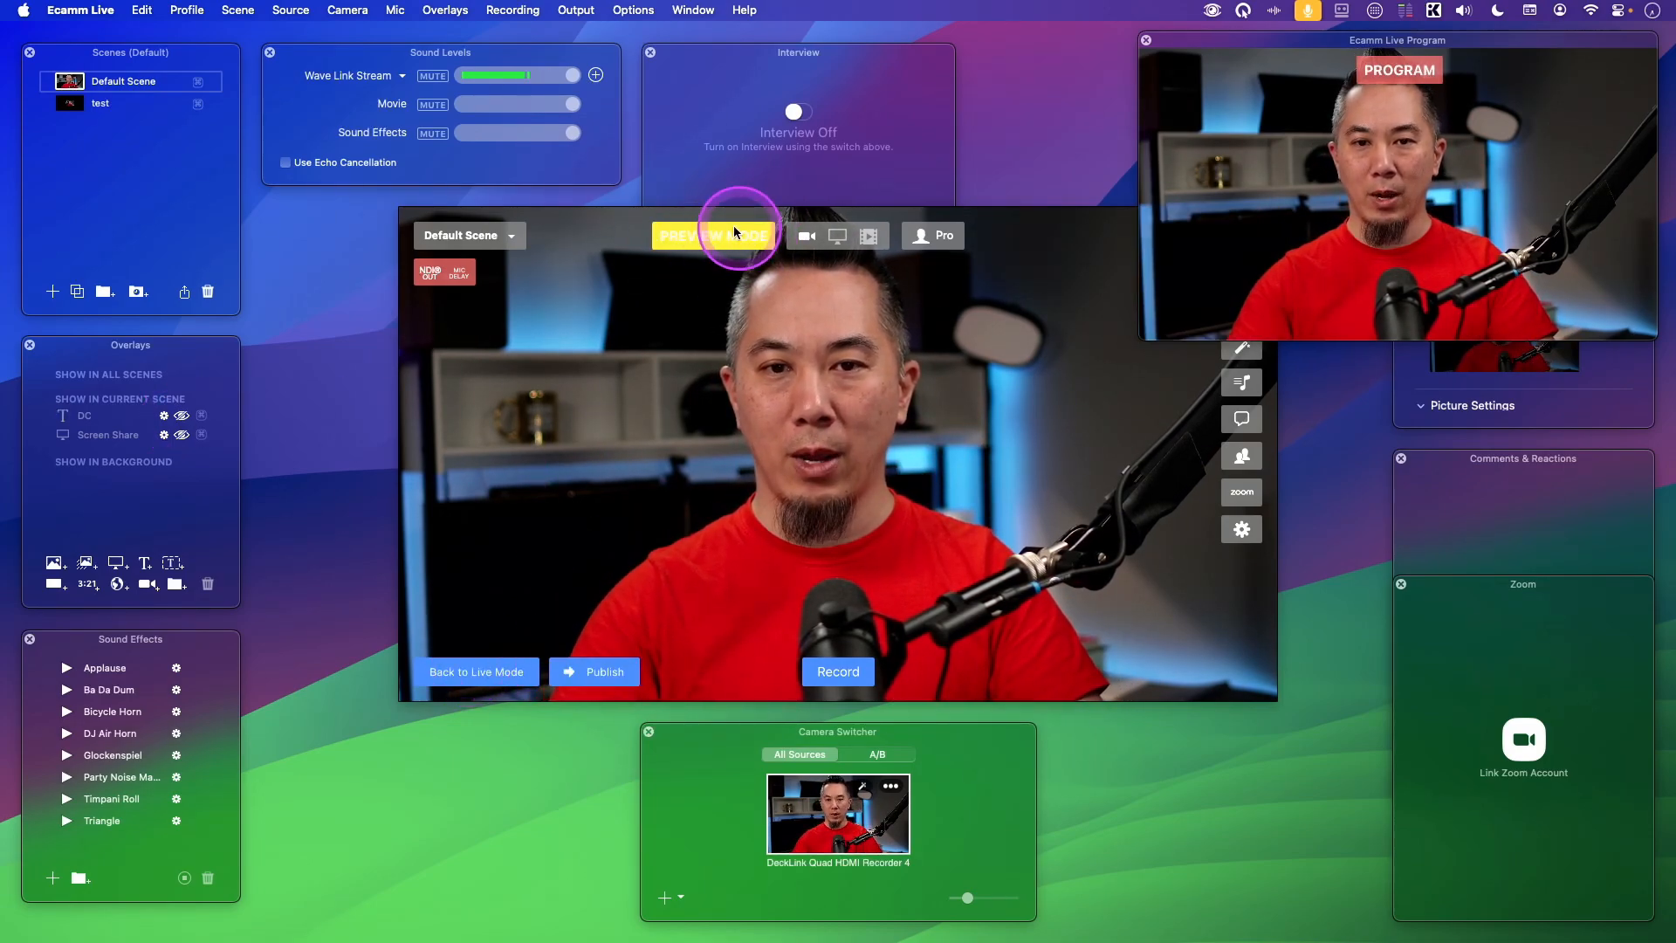
{"action": "left_click", "coordinate": [464, 668]}
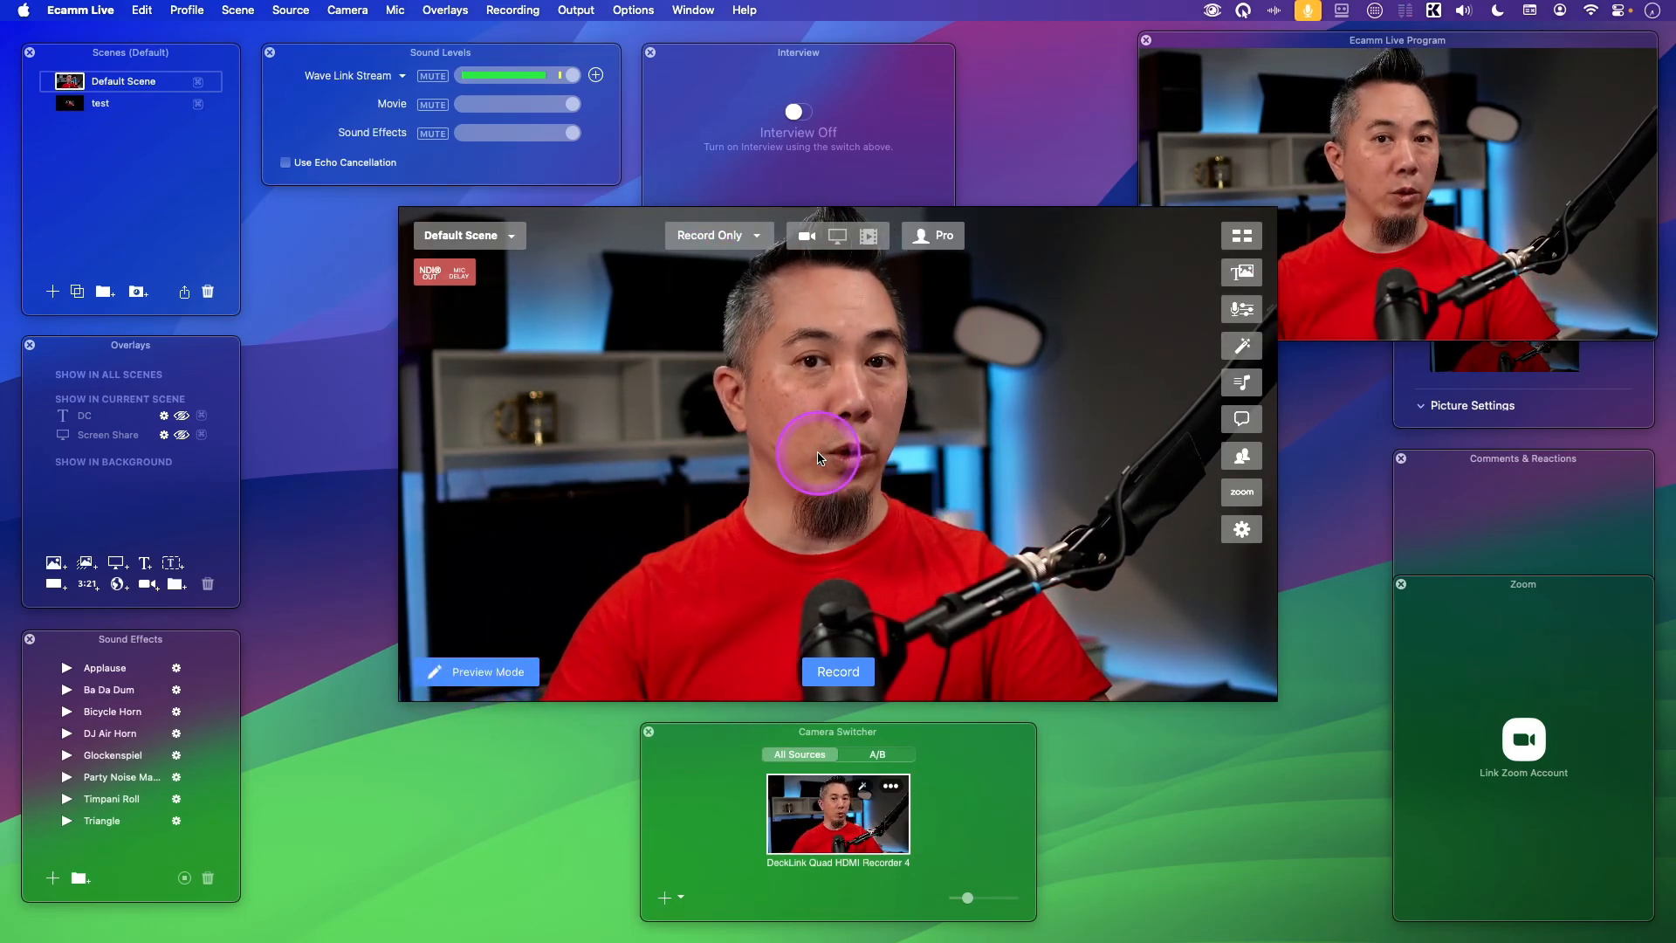
{"action": "left_click", "coordinate": [1384, 140]}
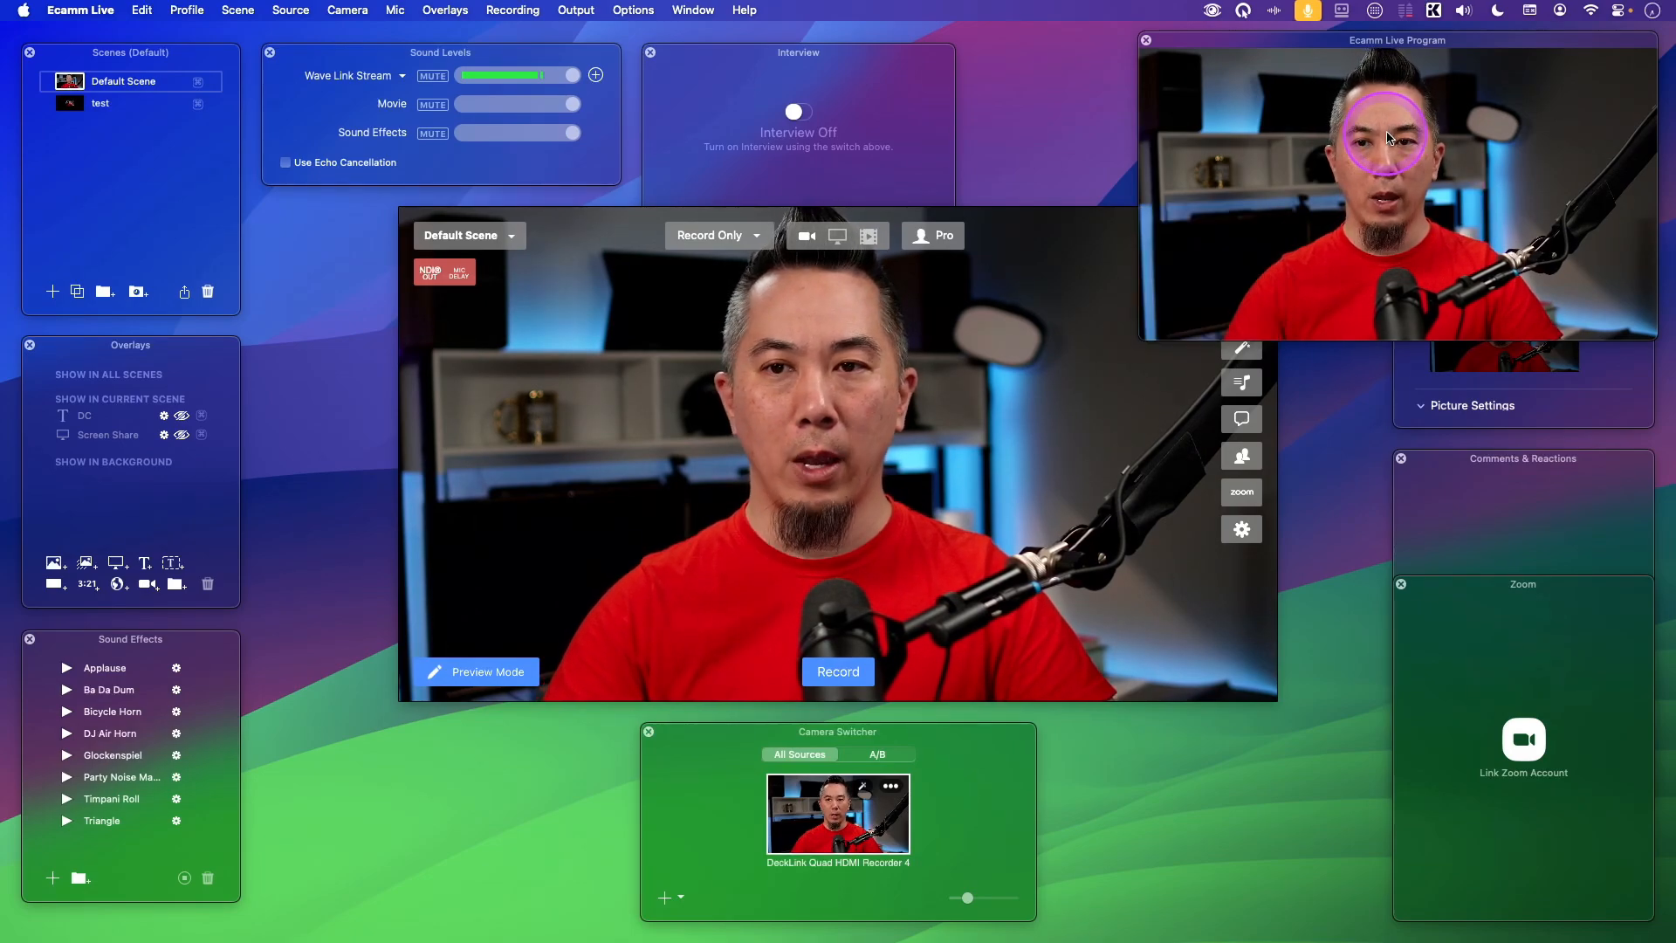
{"action": "left_click", "coordinate": [1147, 41]}
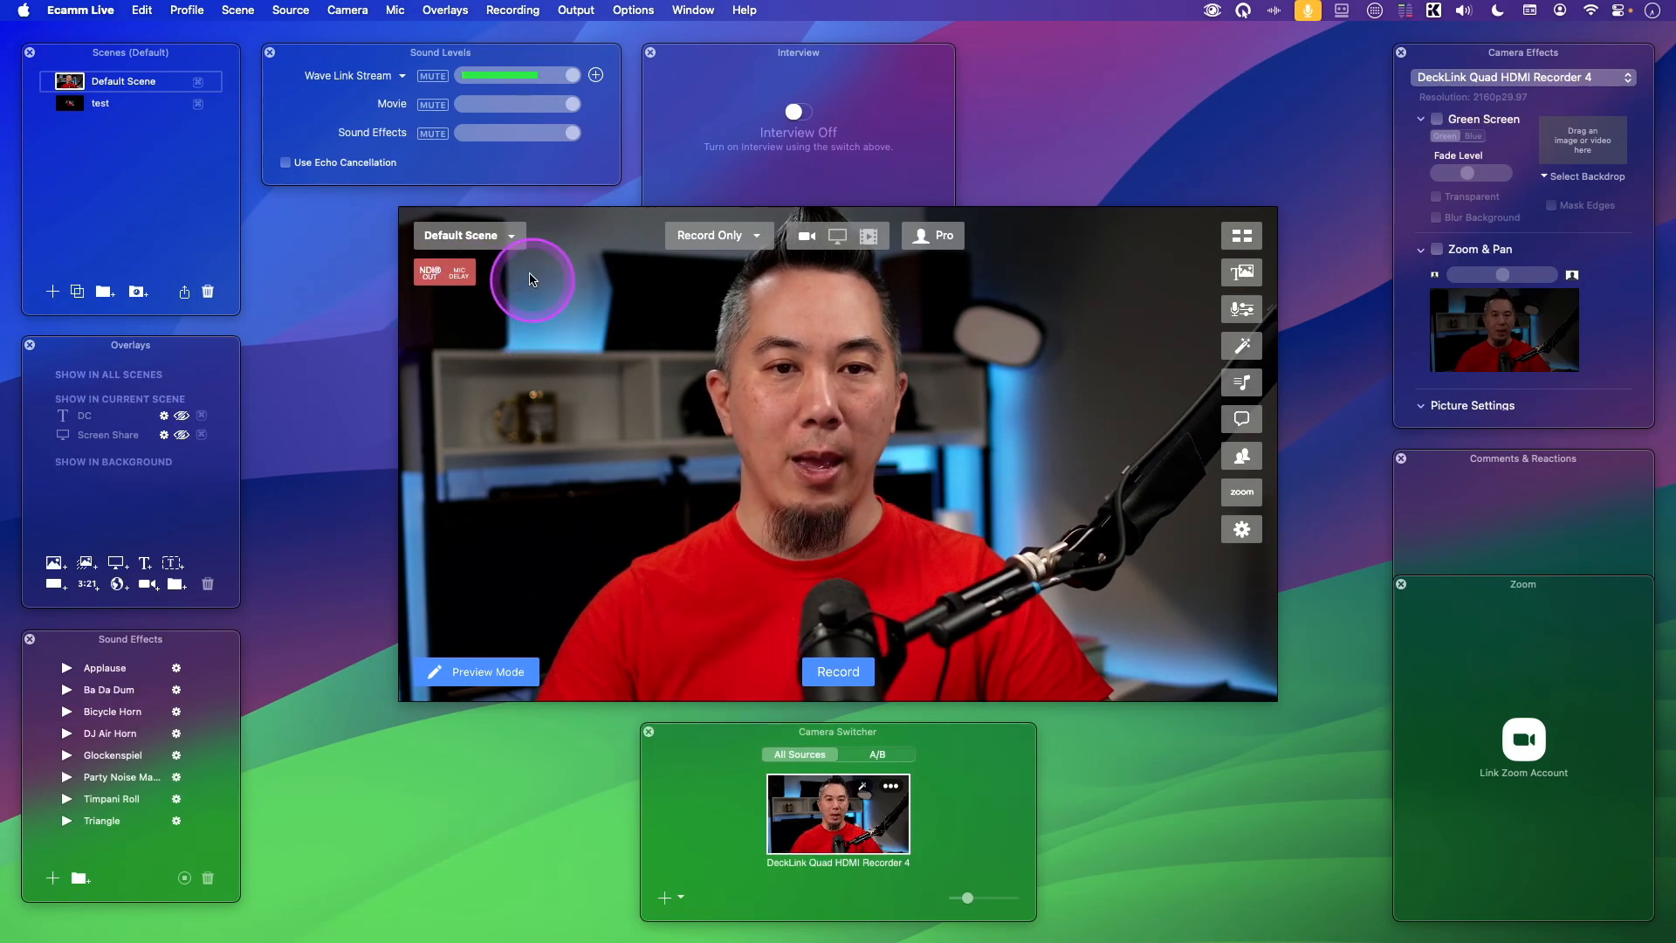
Look through the Video and Audio preferences, including the Mic Delay setting, and close the preferences.
{"action": "left_click", "coordinate": [77, 12]}
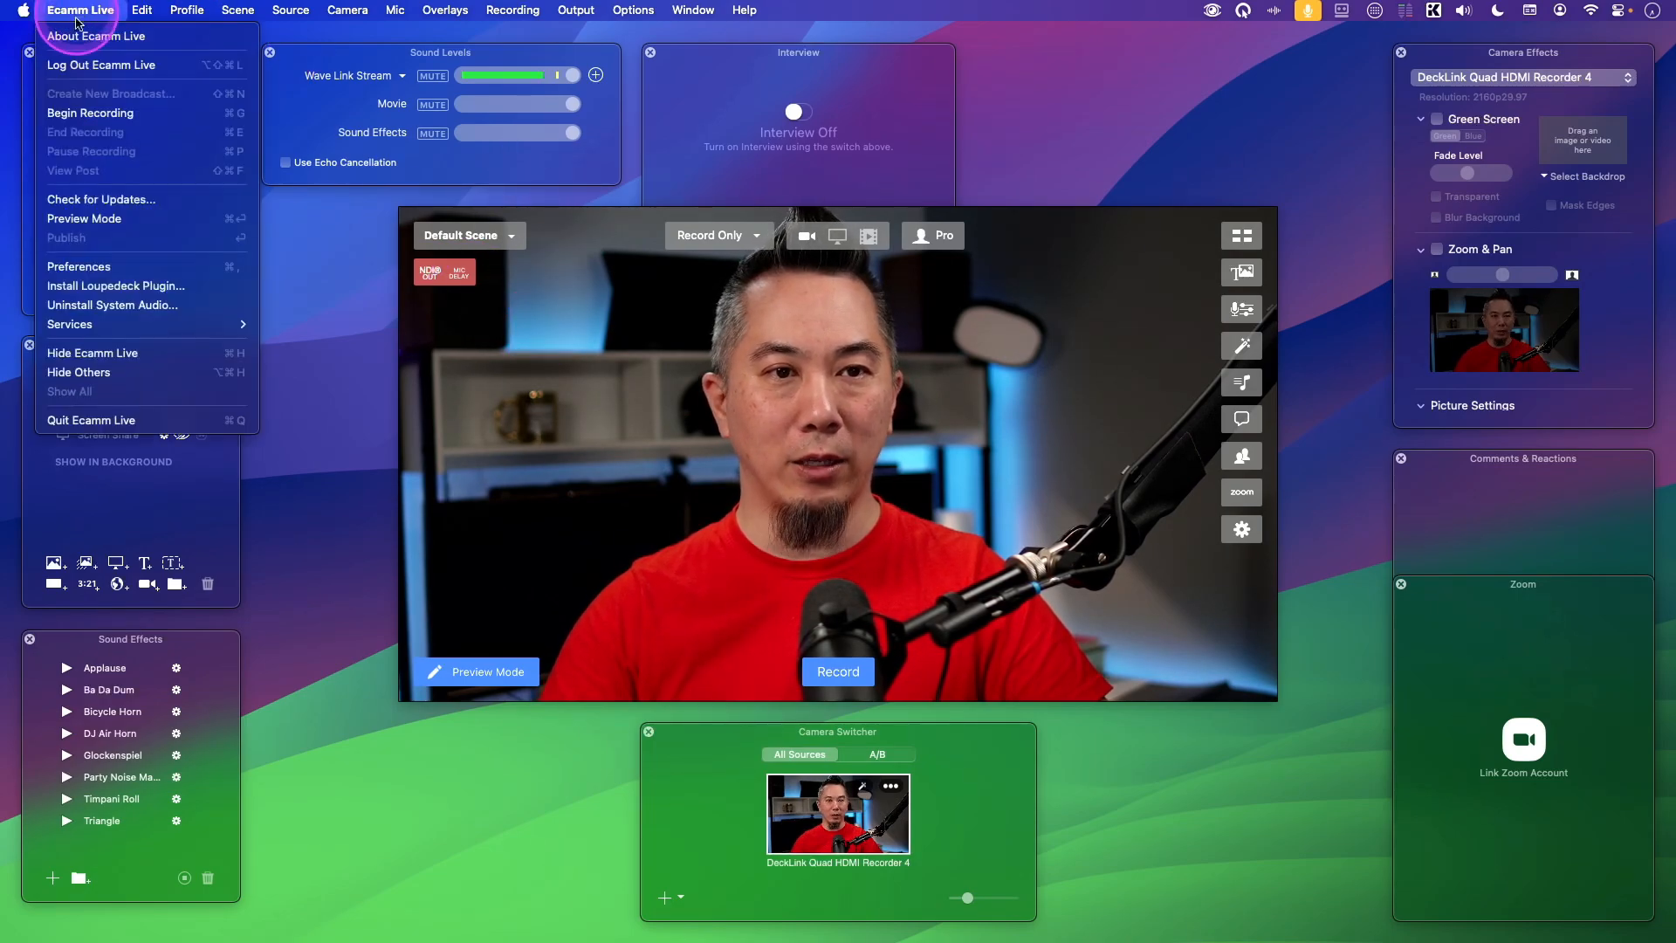
{"action": "left_click", "coordinate": [160, 267]}
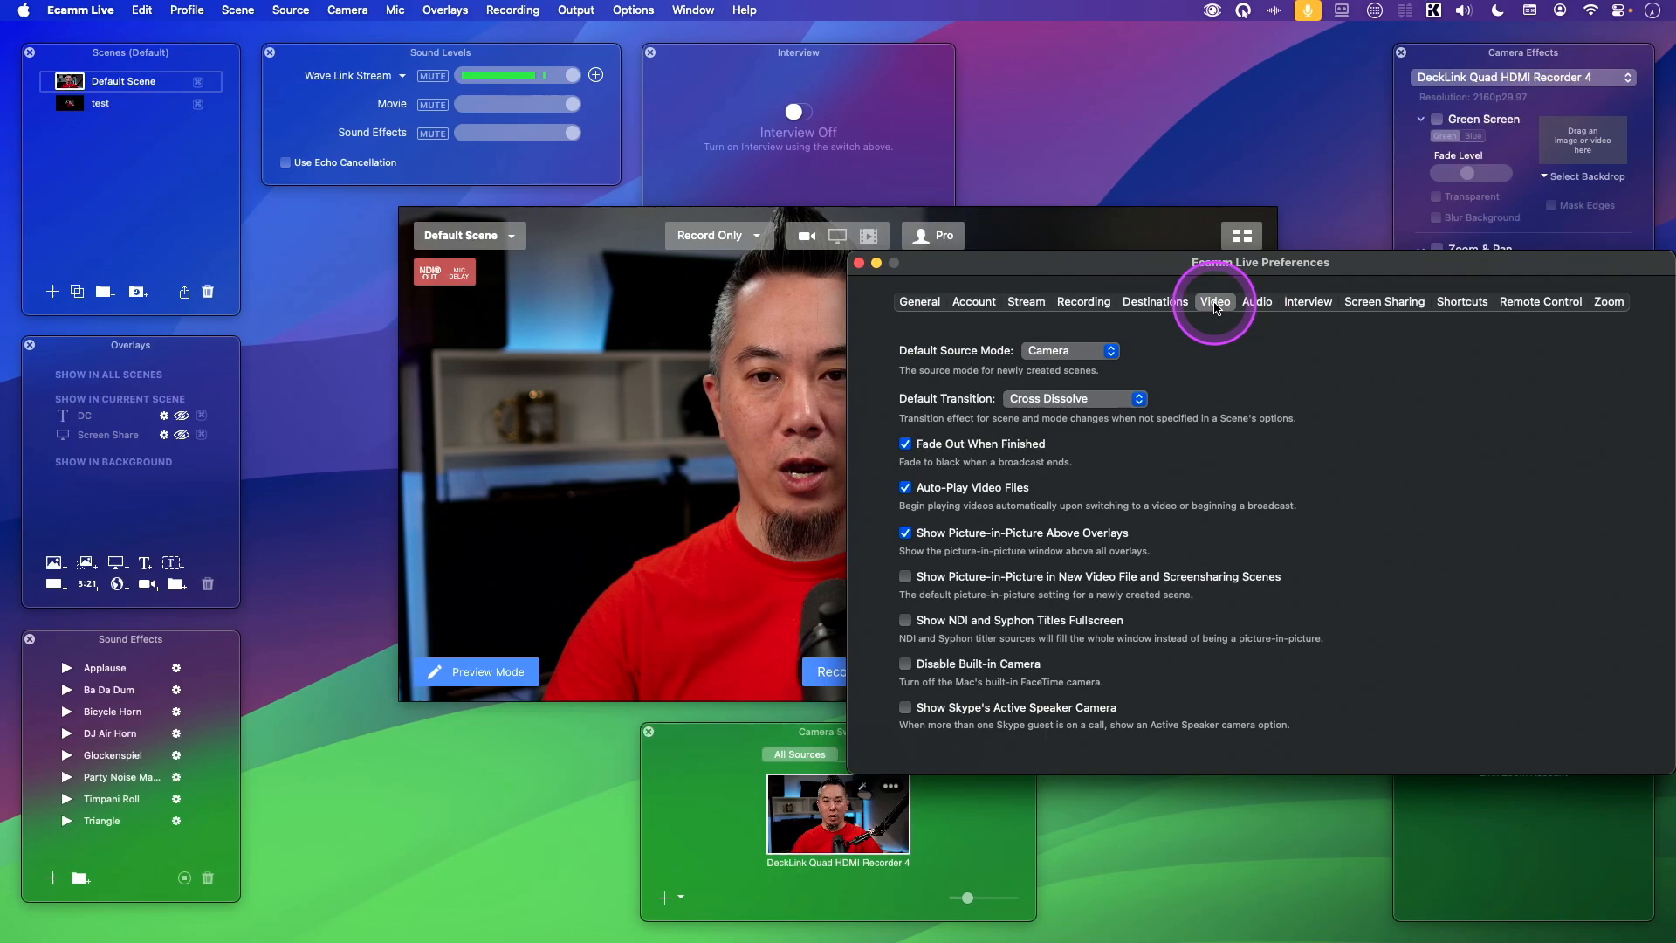
{"action": "left_click", "coordinate": [1257, 303]}
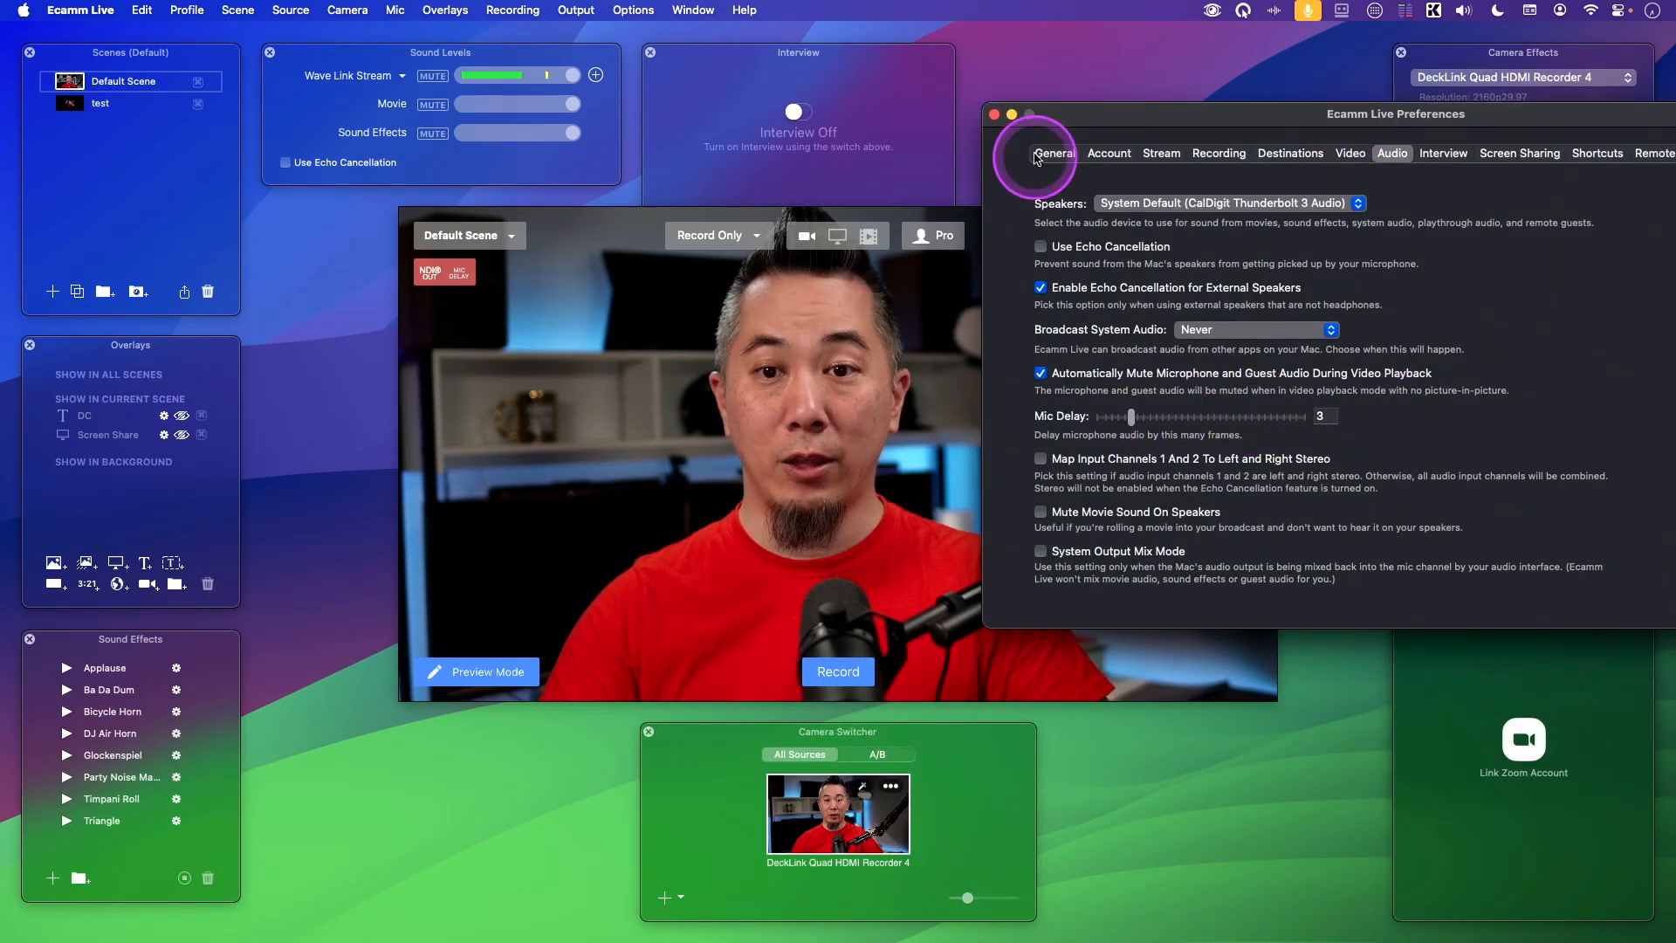
{"action": "left_click", "coordinate": [994, 115]}
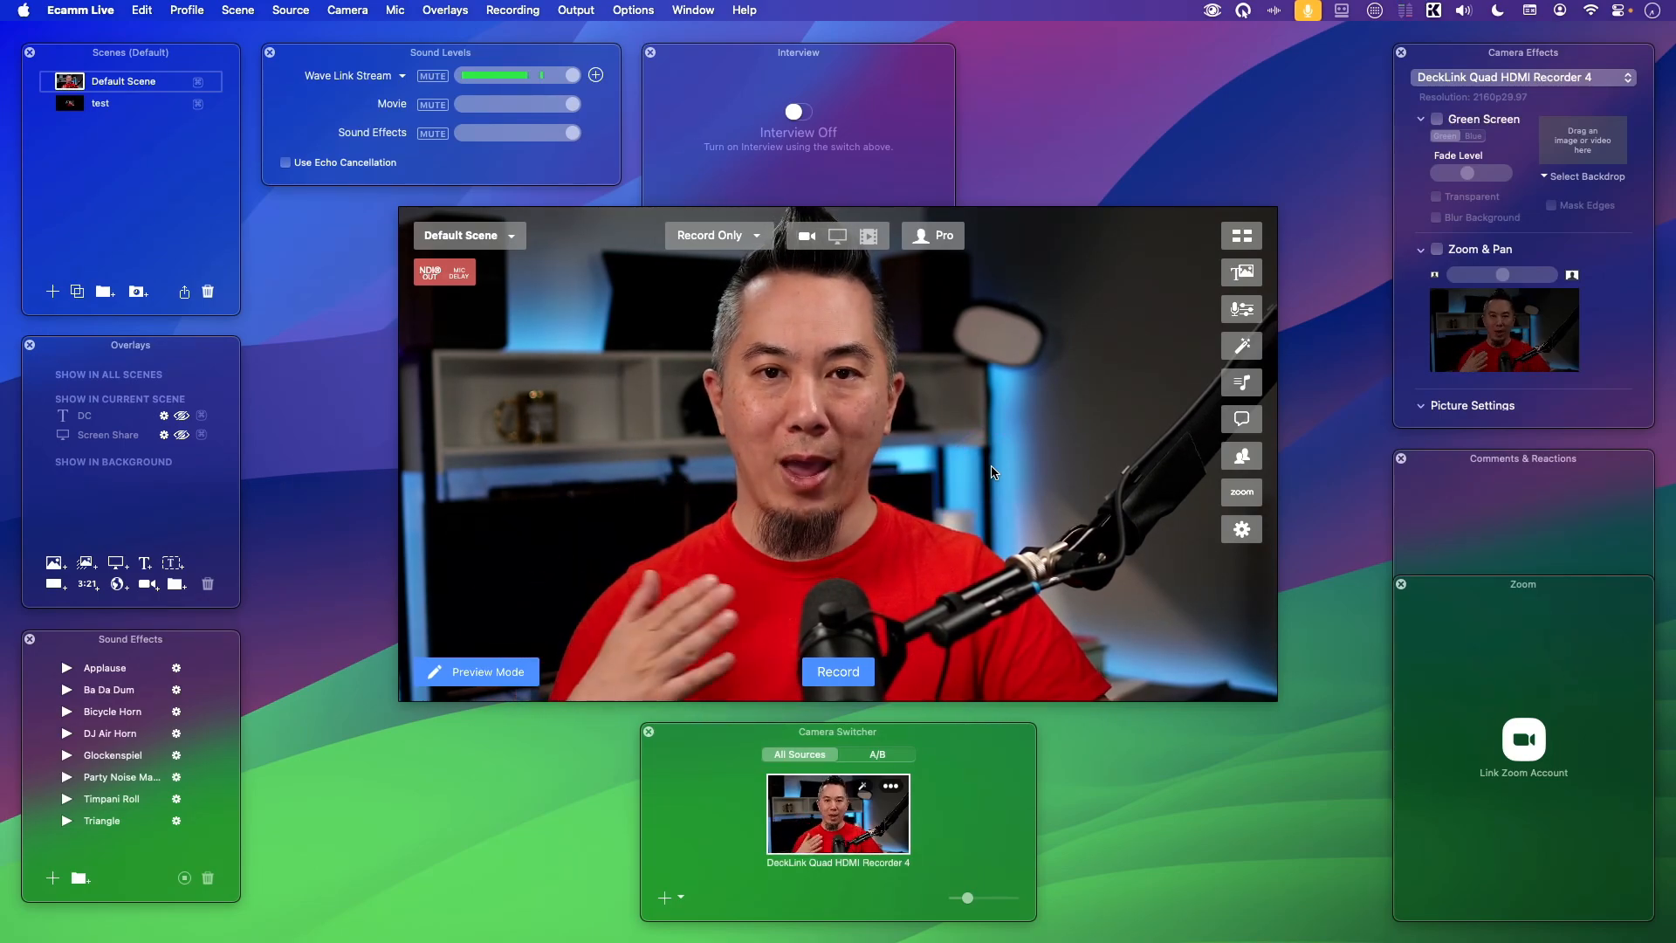
Review the NDI output resolution options and keep the output at 1080p.
{"action": "left_click", "coordinate": [993, 466]}
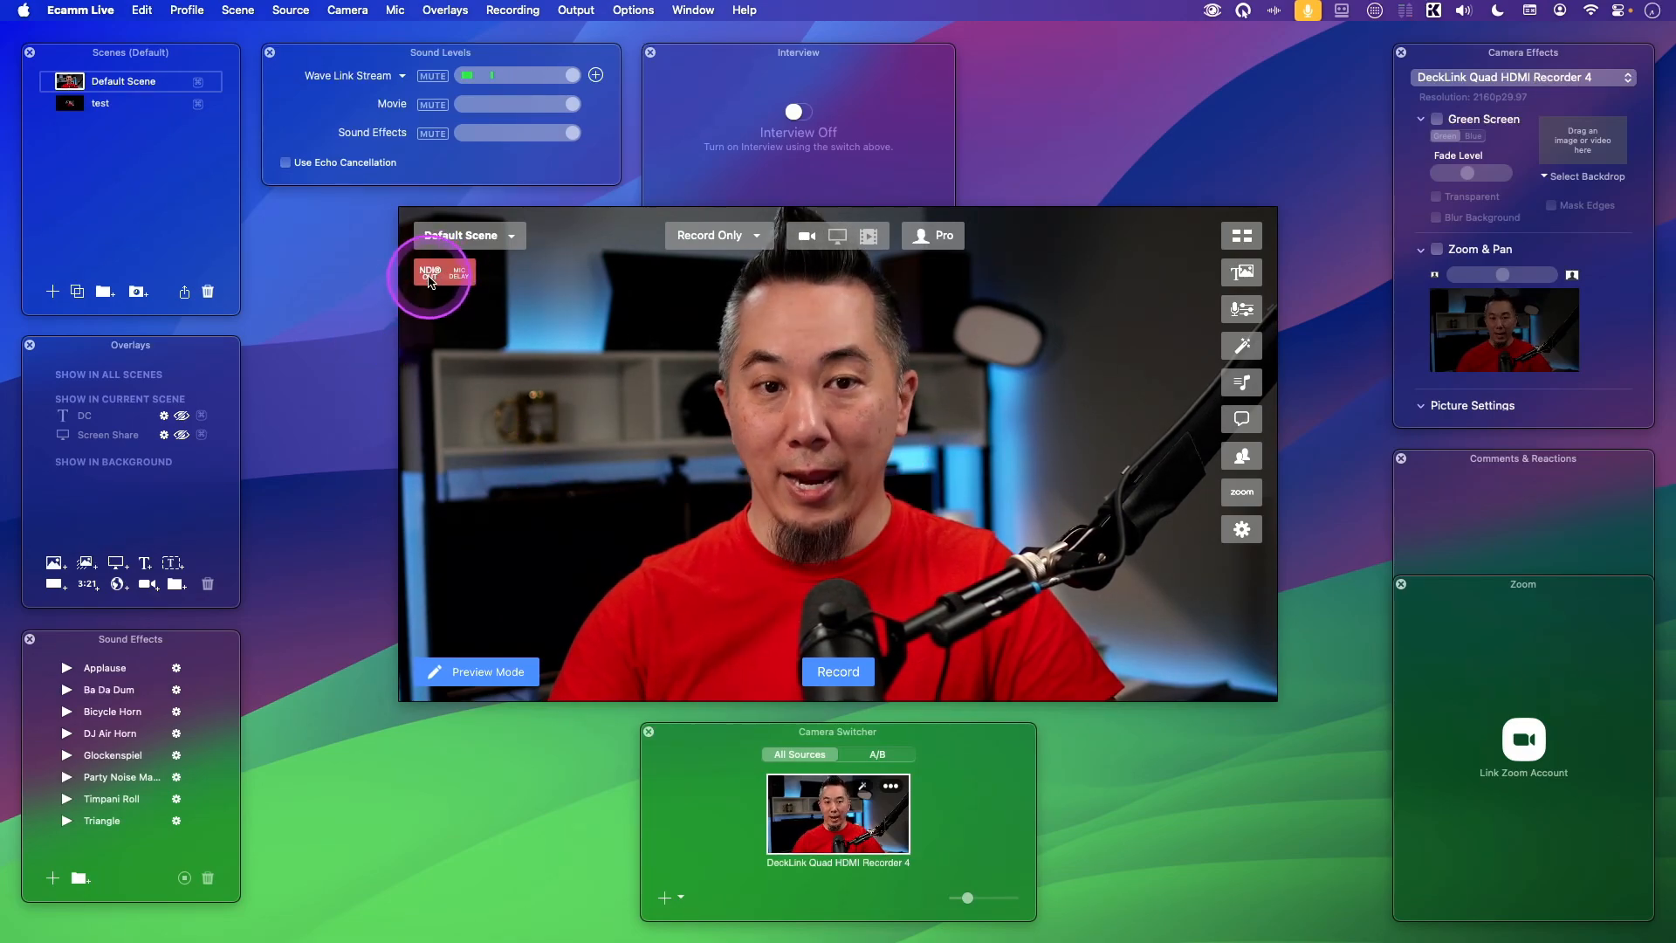
{"action": "left_click", "coordinate": [577, 9]}
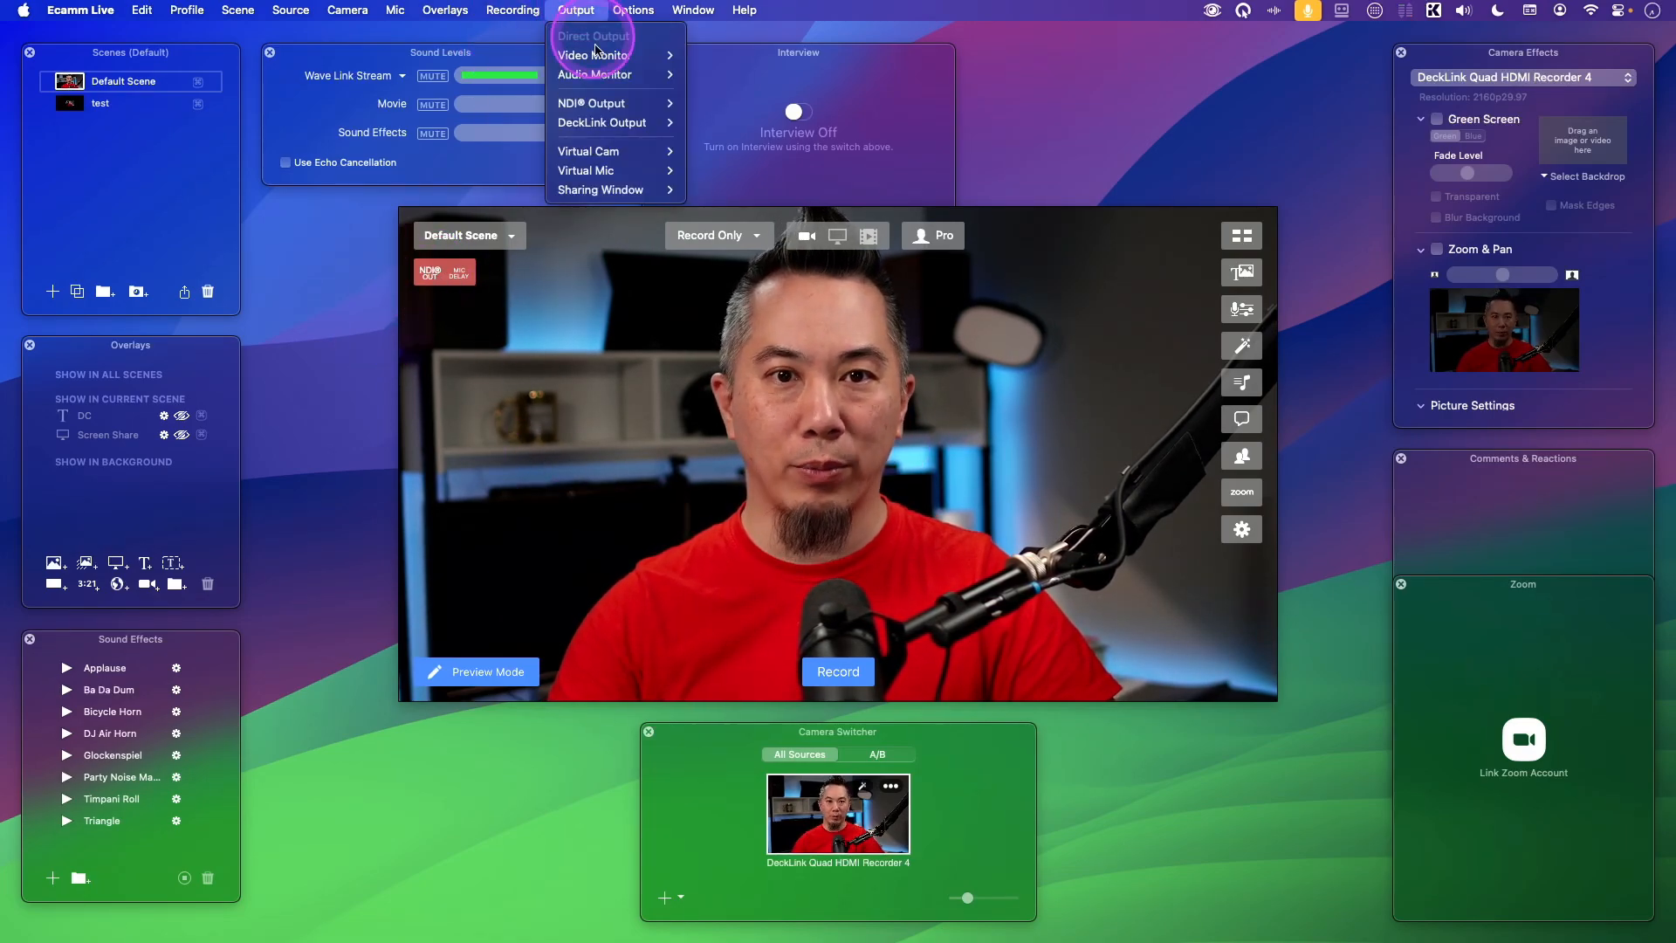
{"action": "mouse_move", "coordinate": [607, 104]}
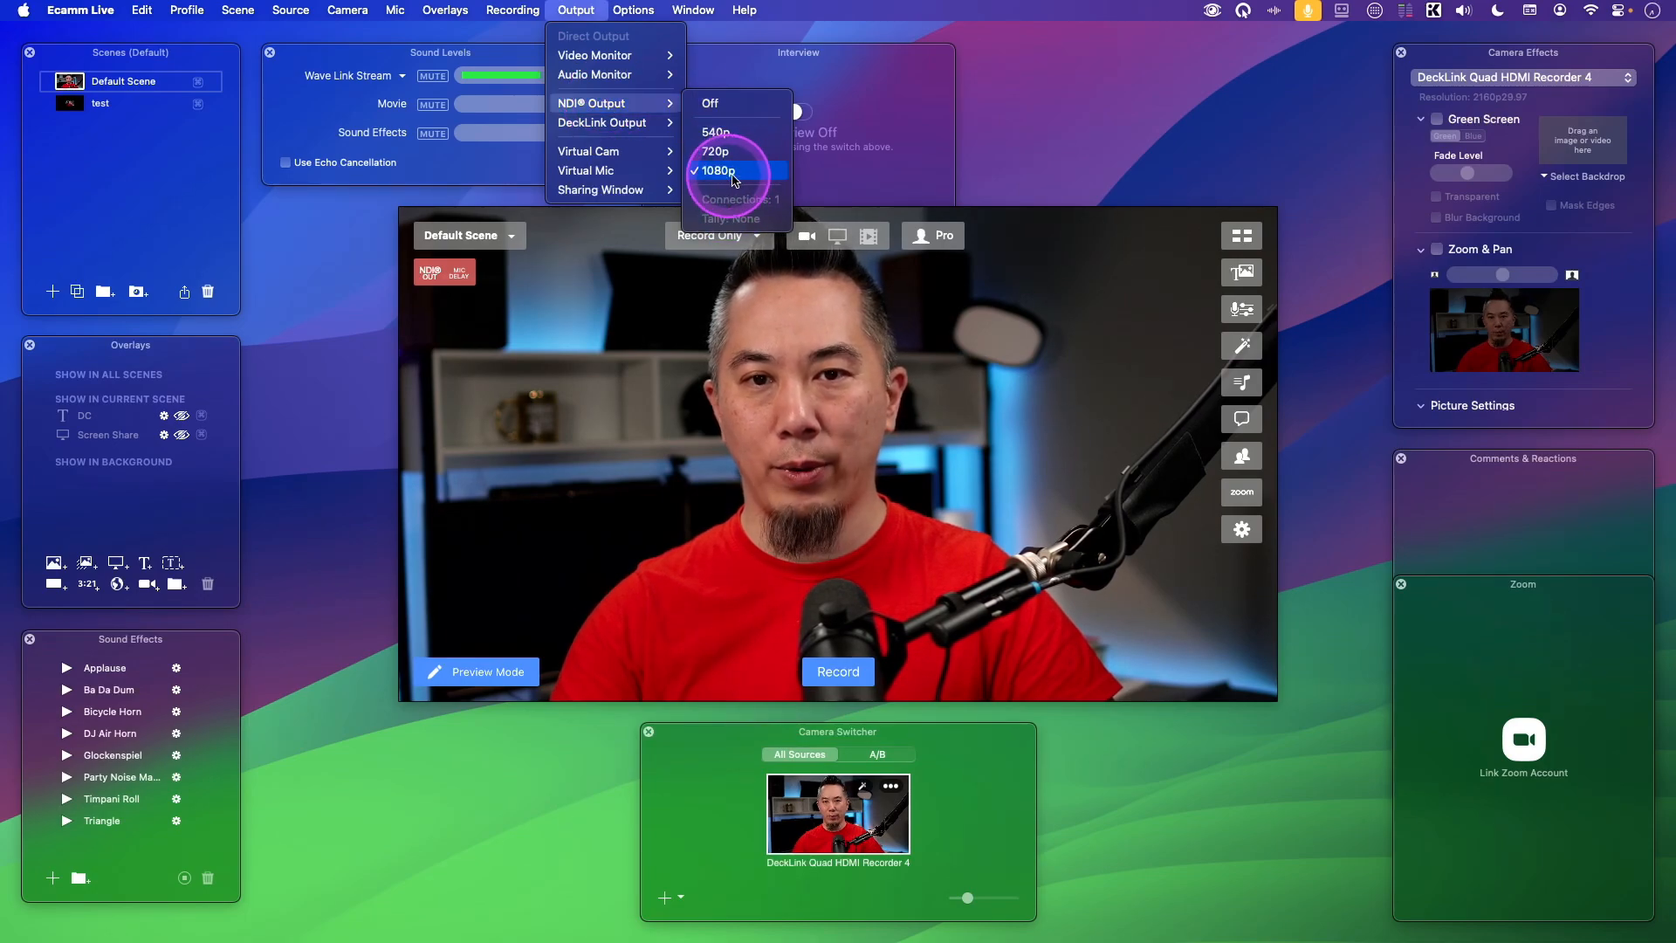
{"action": "left_click", "coordinate": [734, 173]}
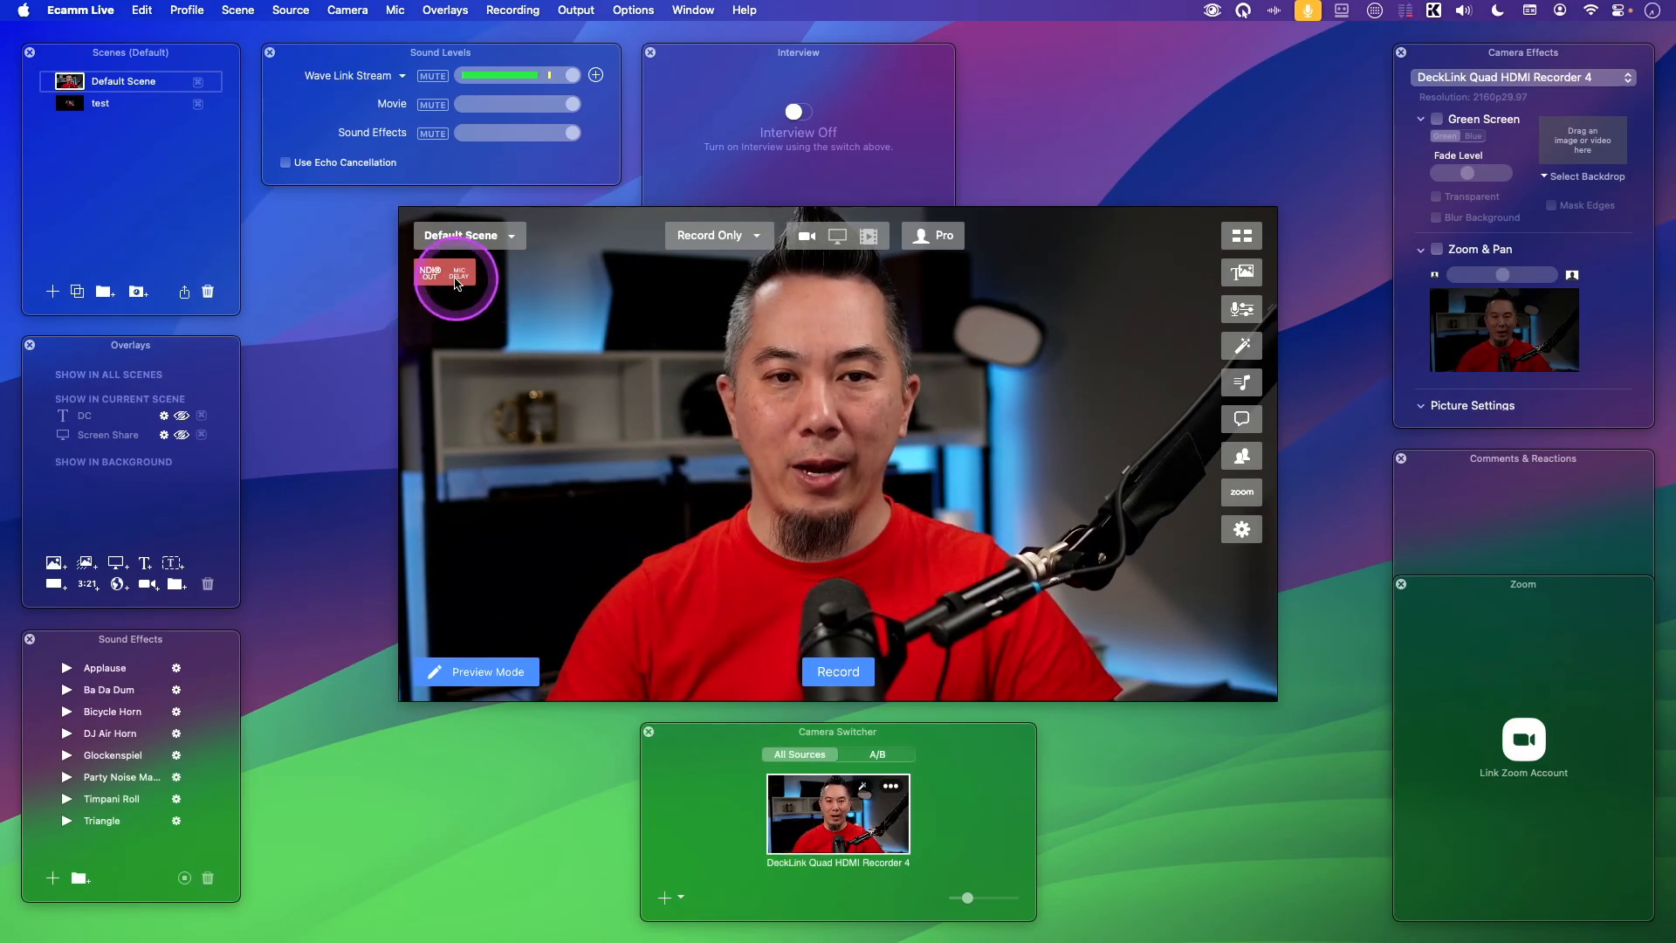
Compare the scene selector's list with the Default Scene and test entries in the Scenes window, keeping Default Scene live.
{"action": "left_click", "coordinate": [512, 236]}
{"action": "left_click", "coordinate": [507, 240]}
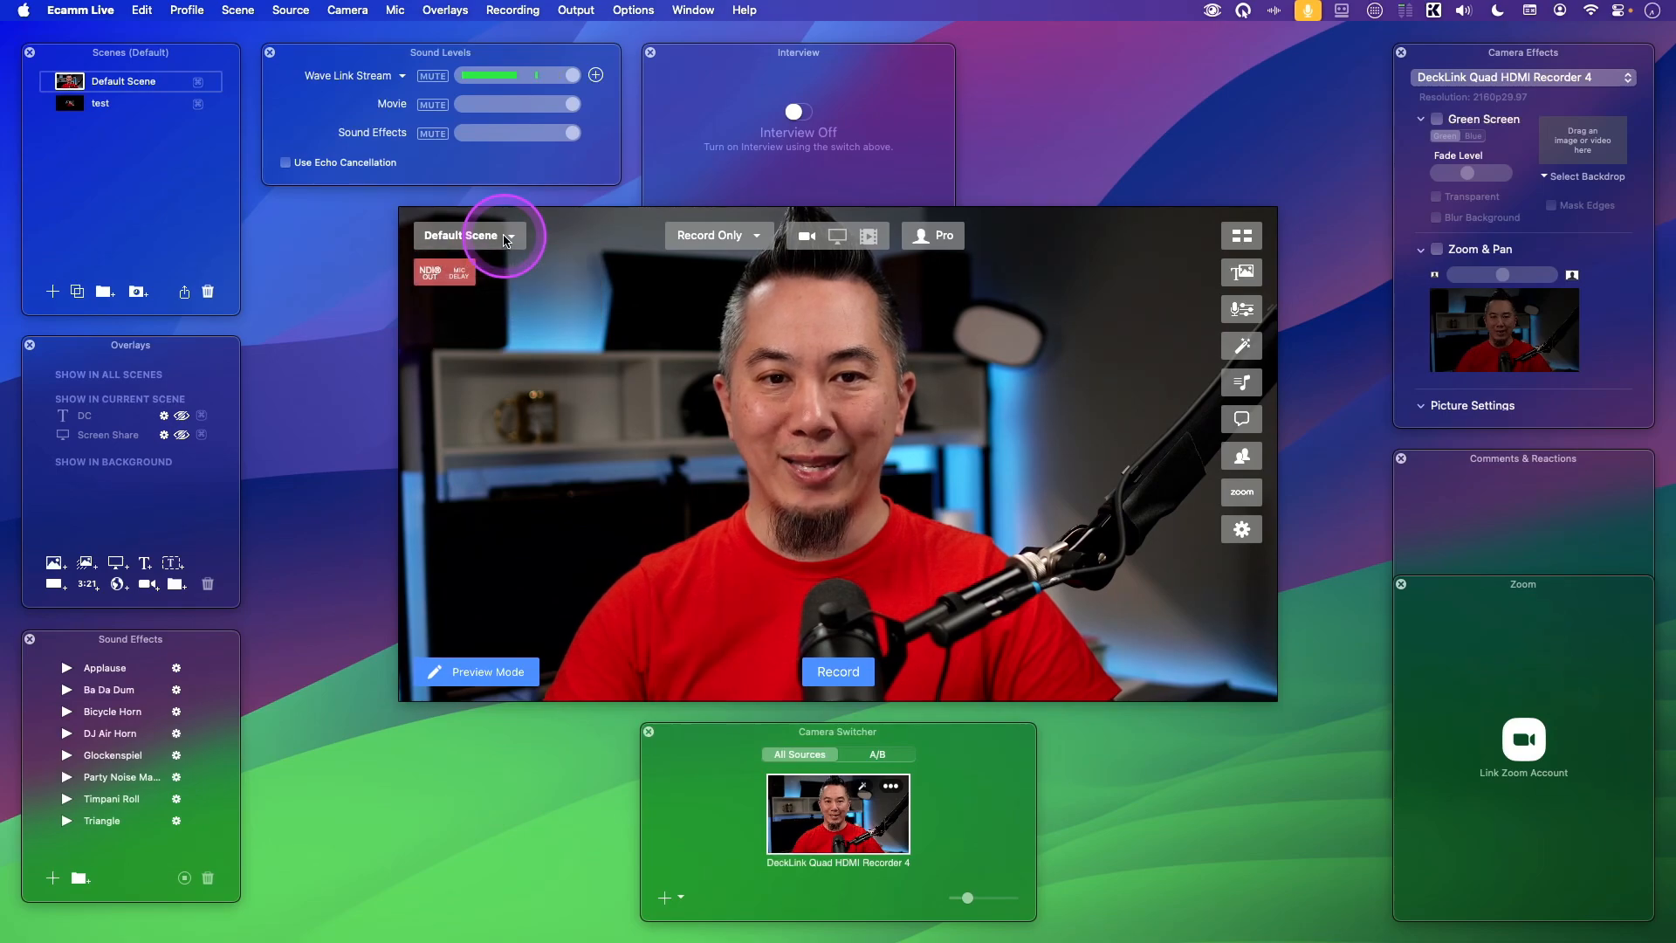
{"action": "left_click", "coordinate": [494, 237]}
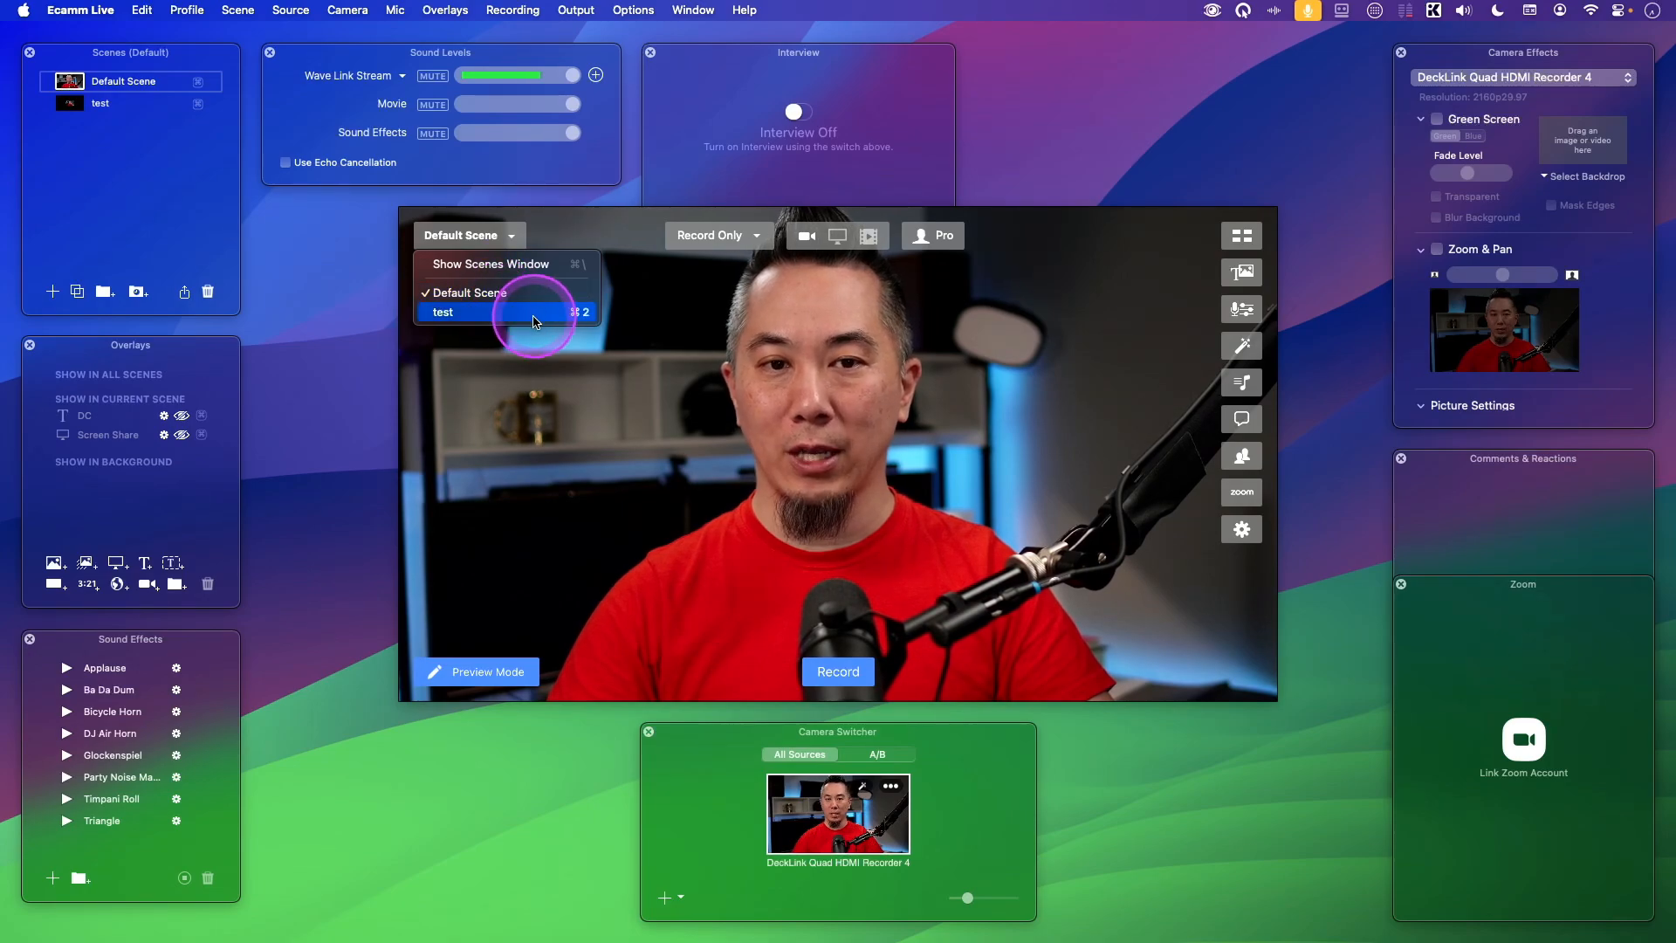
{"action": "left_click", "coordinate": [86, 165]}
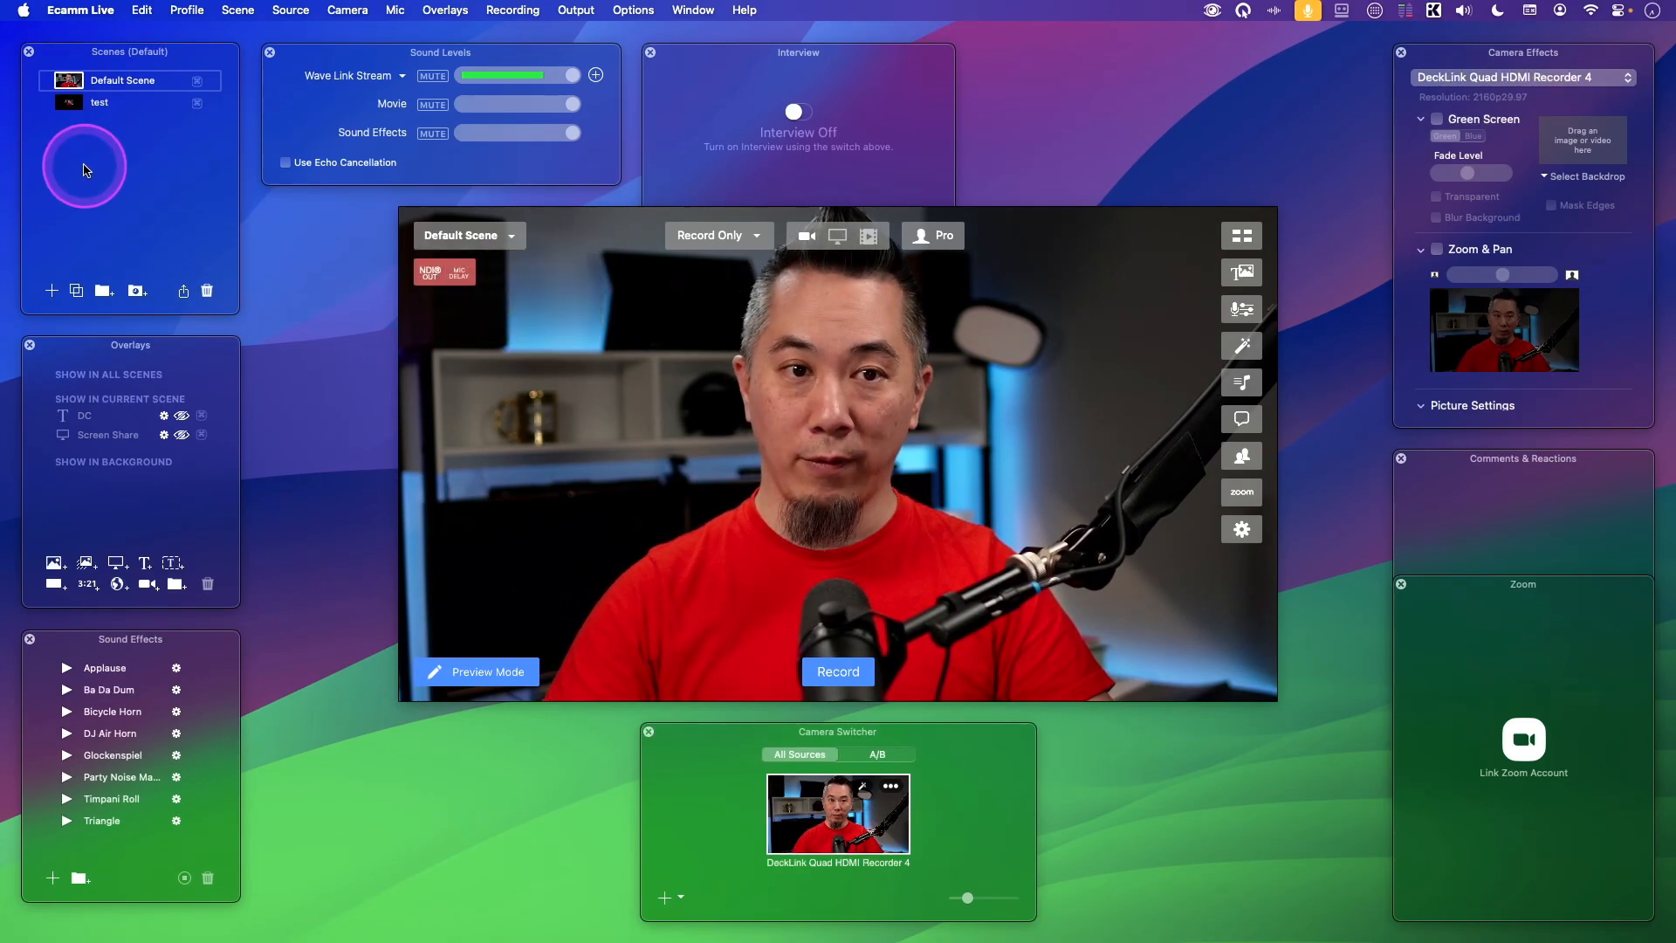
{"action": "left_click", "coordinate": [66, 103]}
{"action": "left_click", "coordinate": [69, 82]}
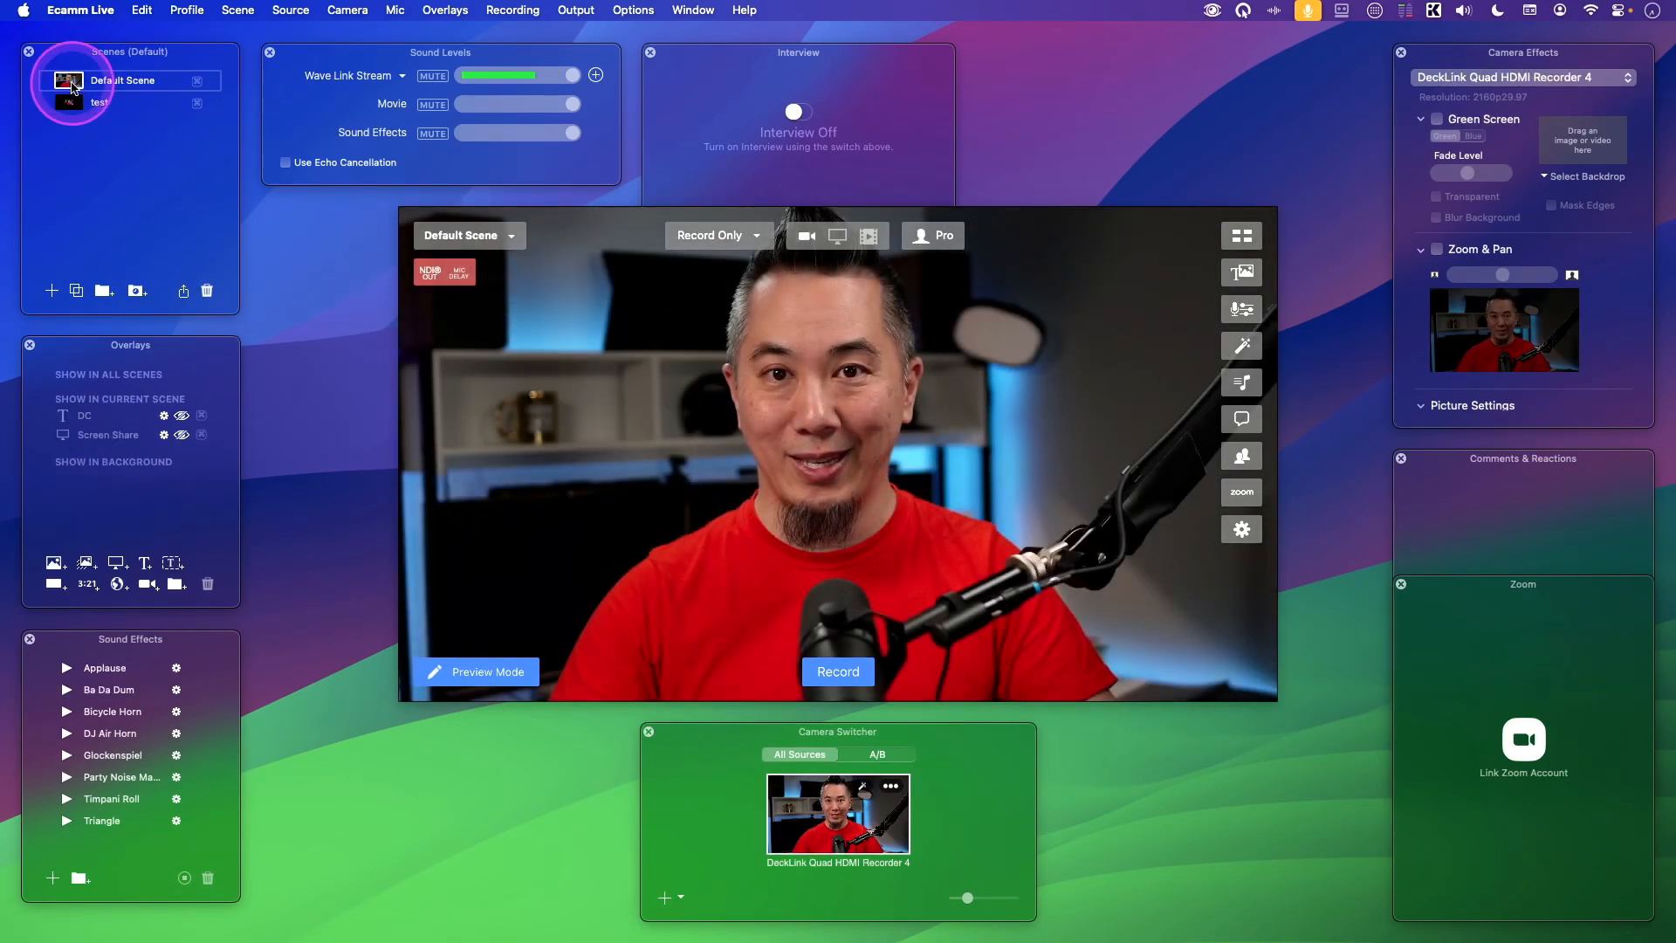
{"action": "left_click", "coordinate": [486, 235]}
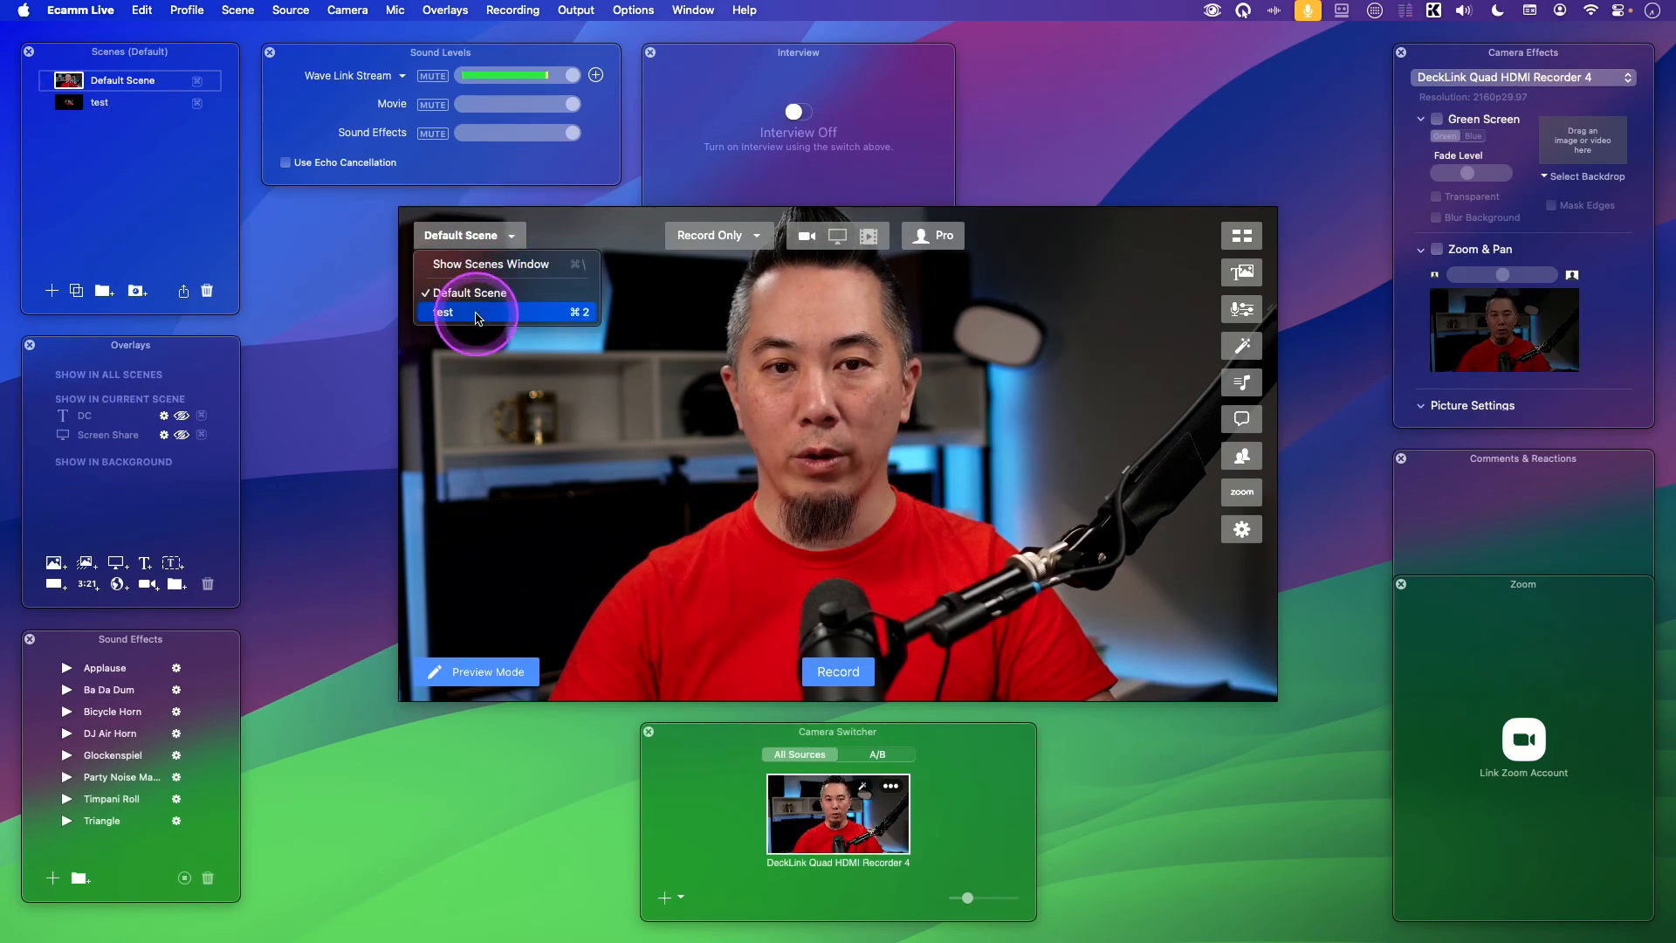
{"action": "left_click", "coordinate": [477, 315]}
{"action": "left_click", "coordinate": [112, 105]}
{"action": "left_click", "coordinate": [73, 85]}
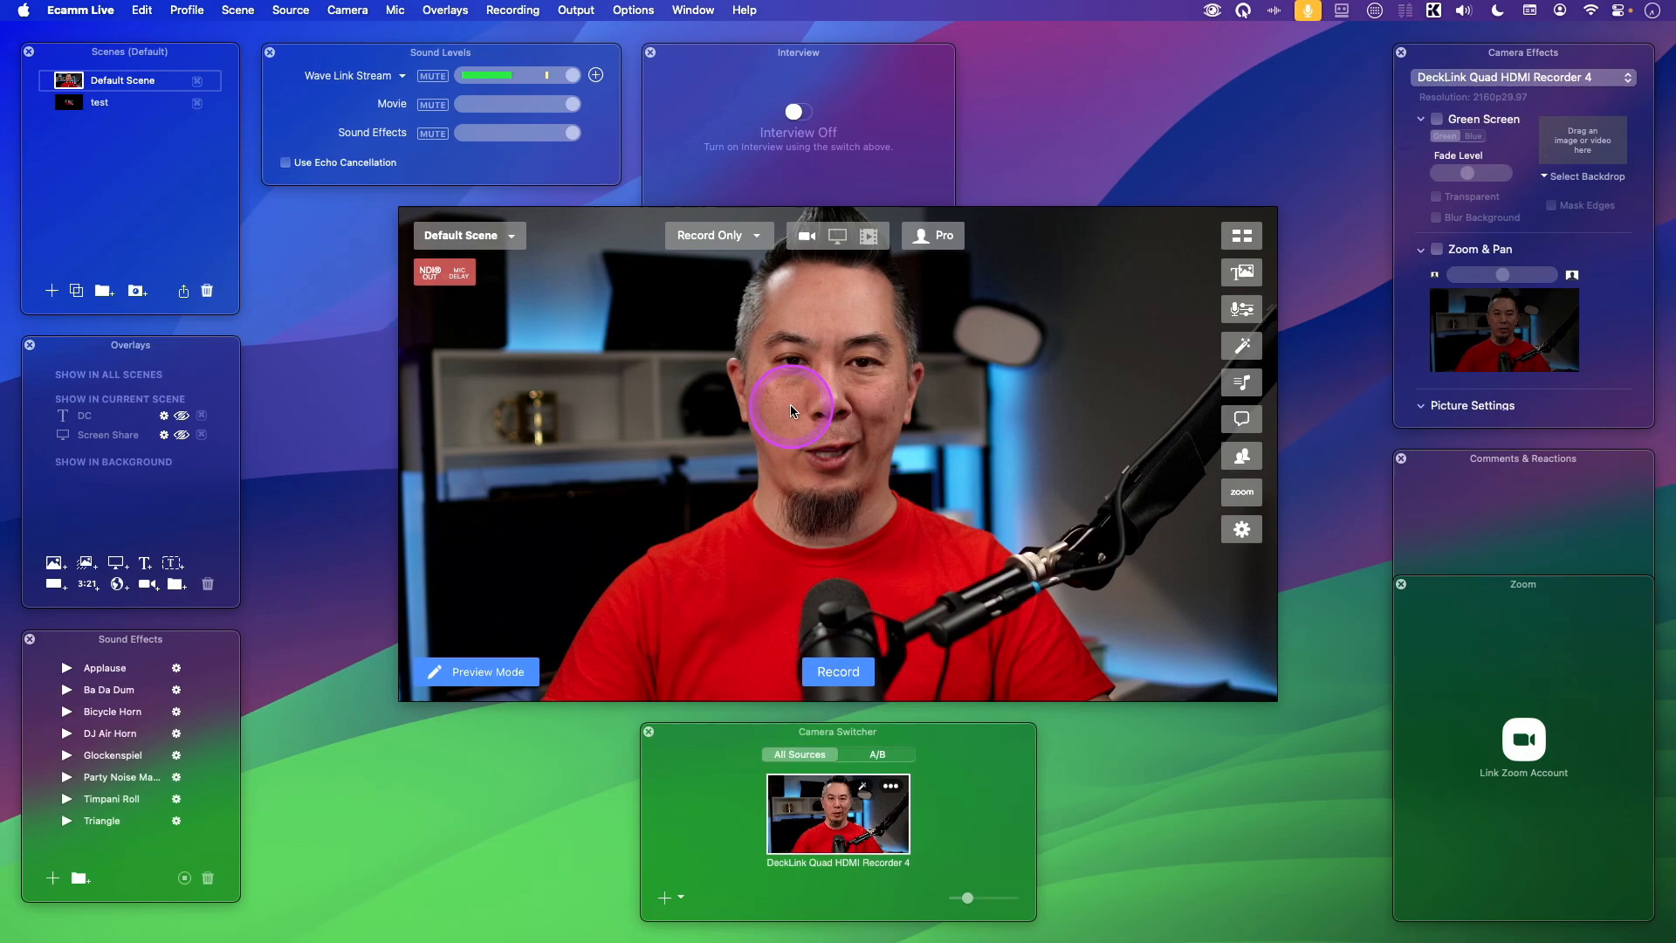
Enable streaming alongside recording, and switch the output mode back to Record Only.
{"action": "left_click", "coordinate": [745, 238]}
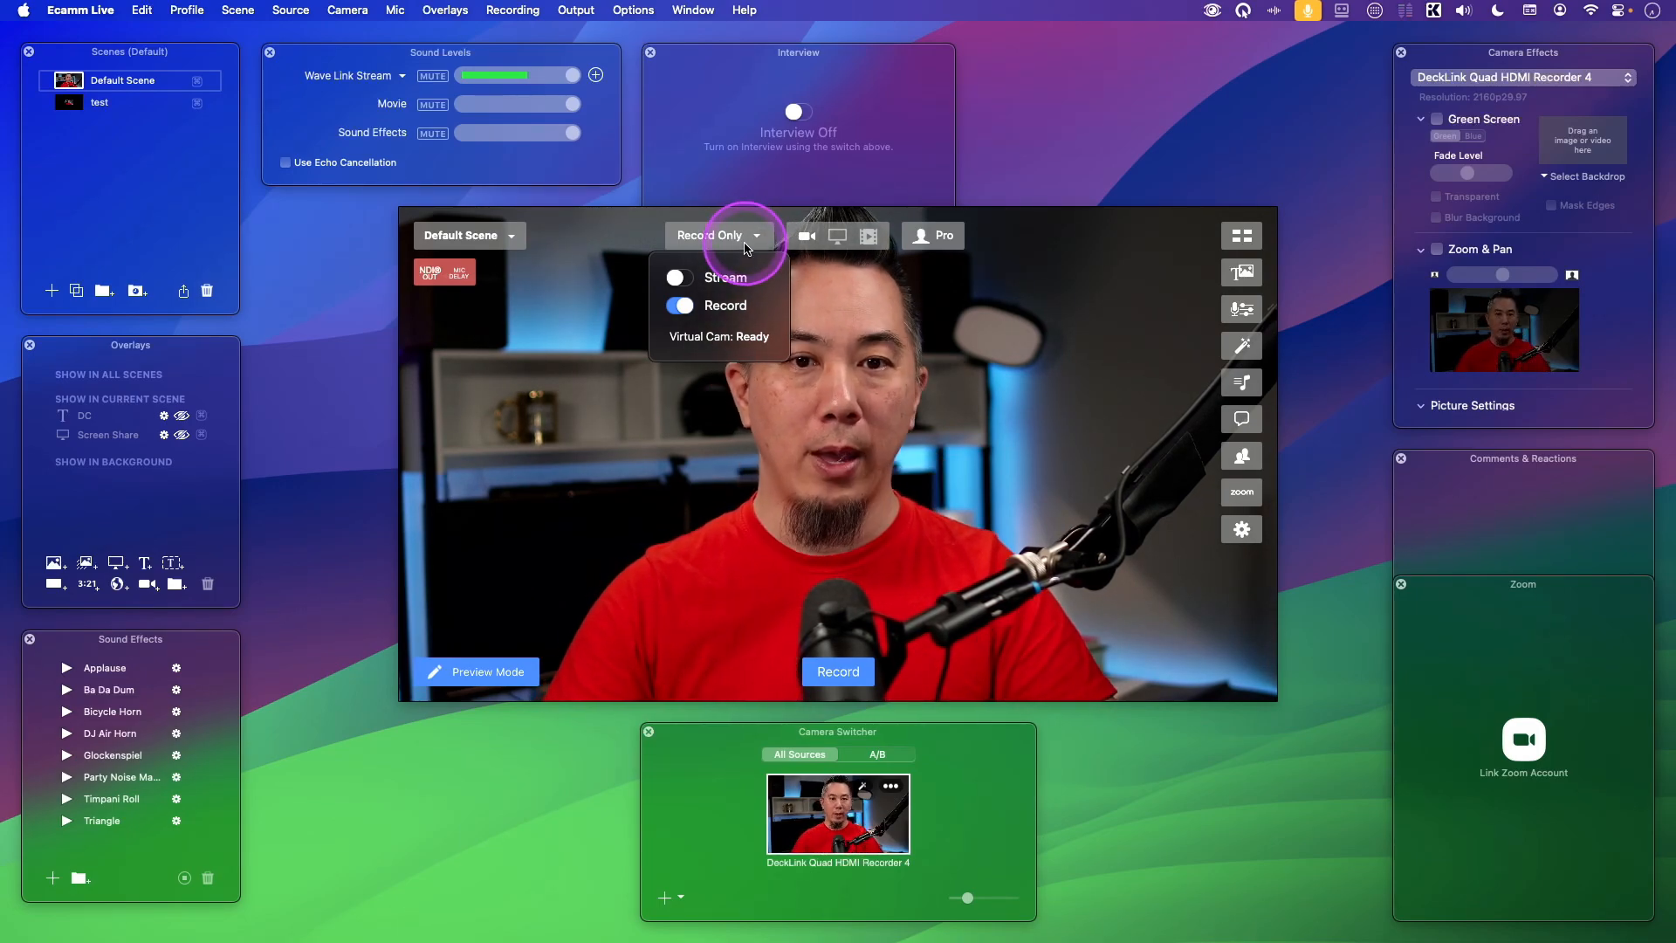
{"action": "left_click", "coordinate": [681, 277]}
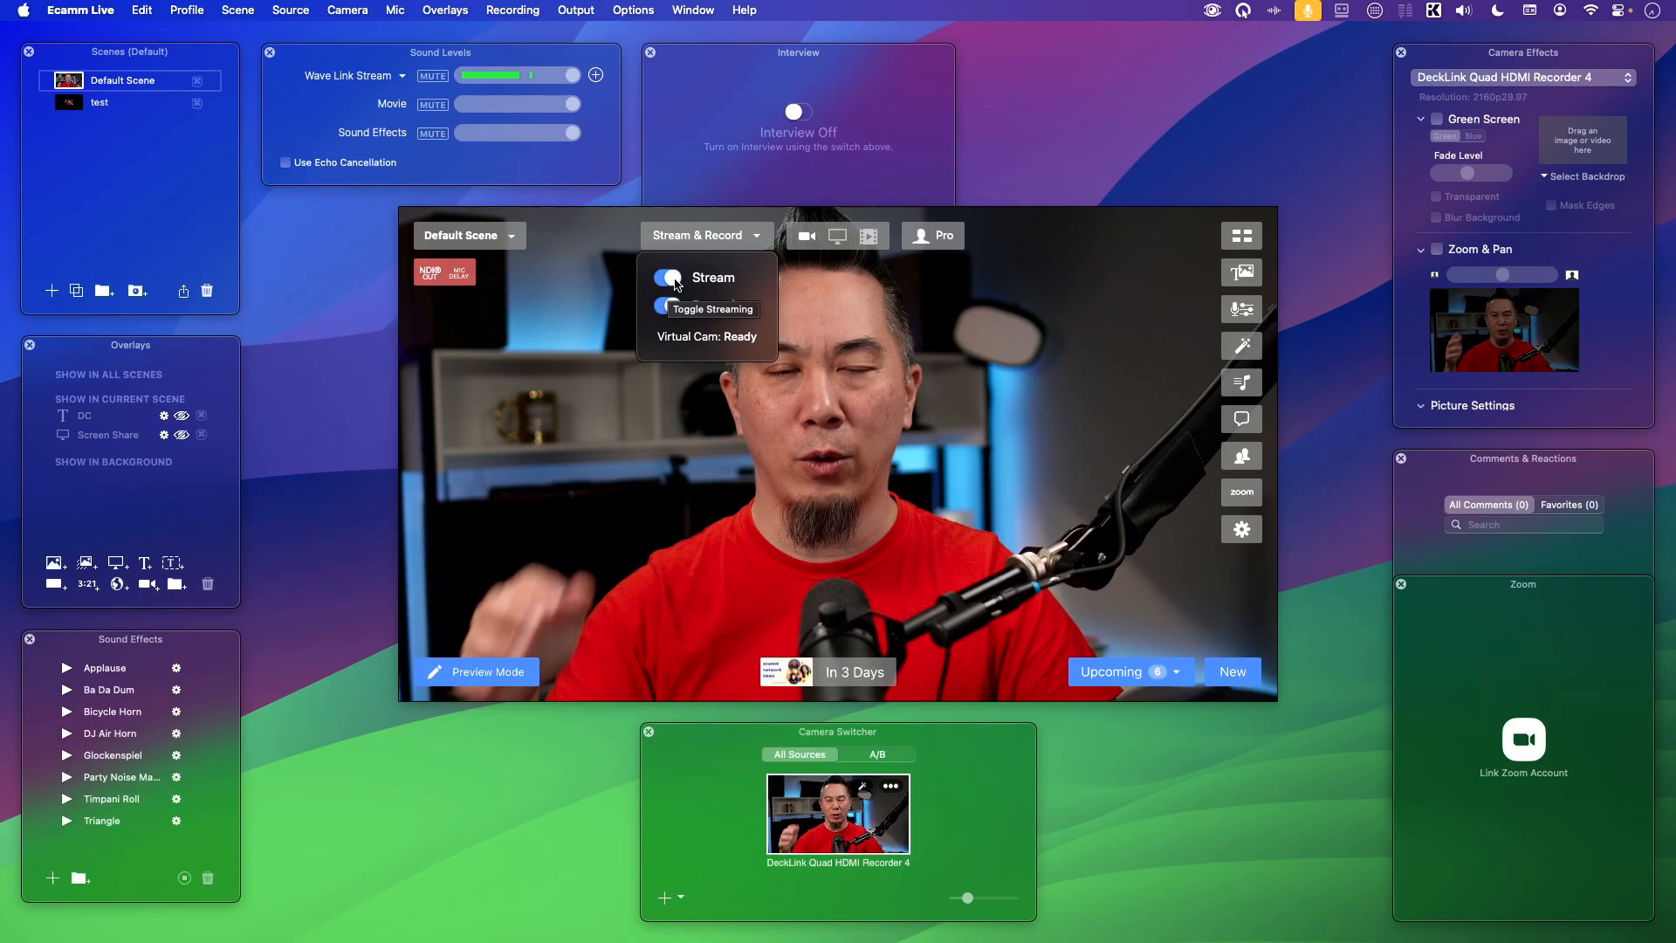
{"action": "left_click", "coordinate": [668, 280]}
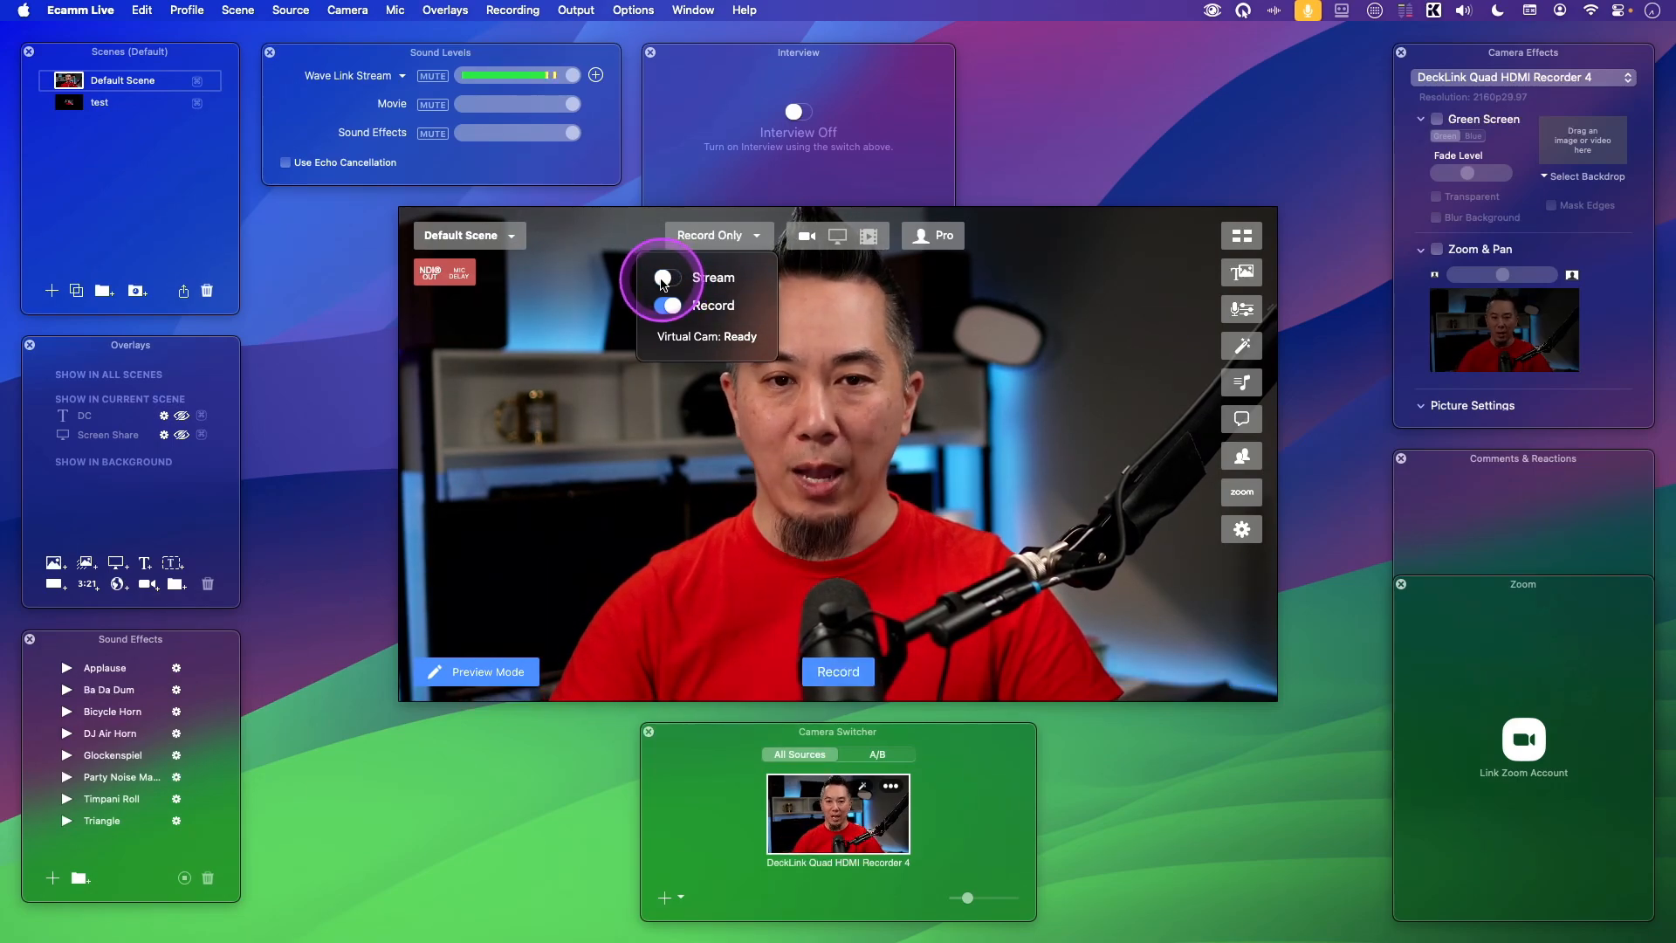
{"action": "left_click", "coordinate": [701, 317]}
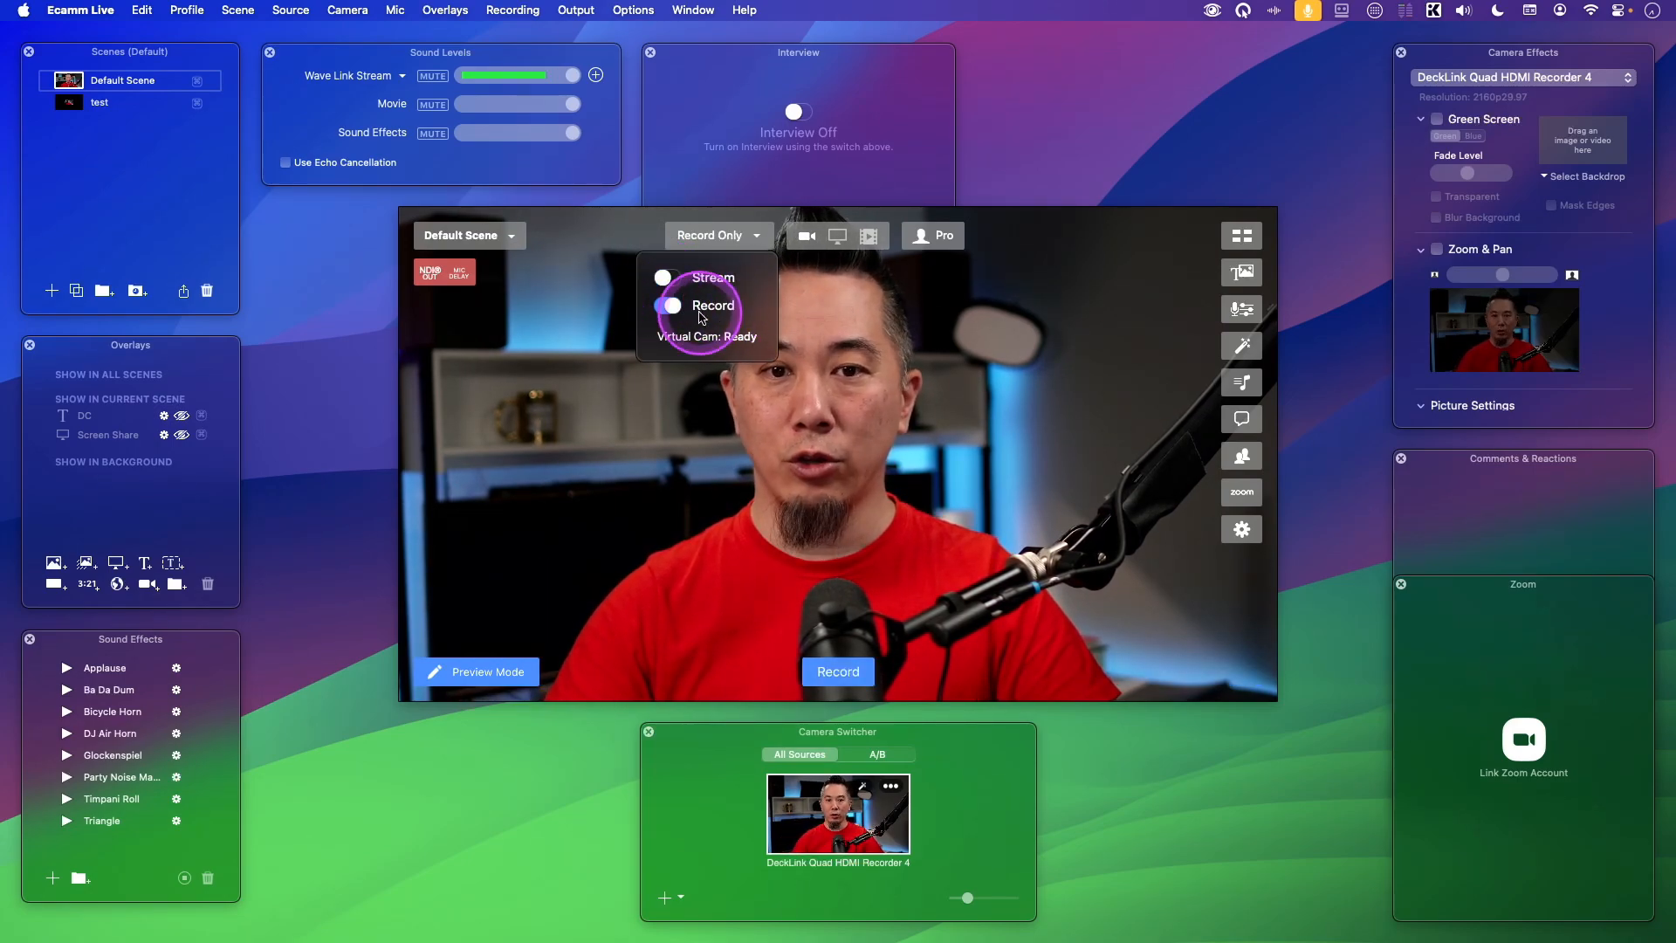
{"action": "left_click", "coordinate": [737, 500]}
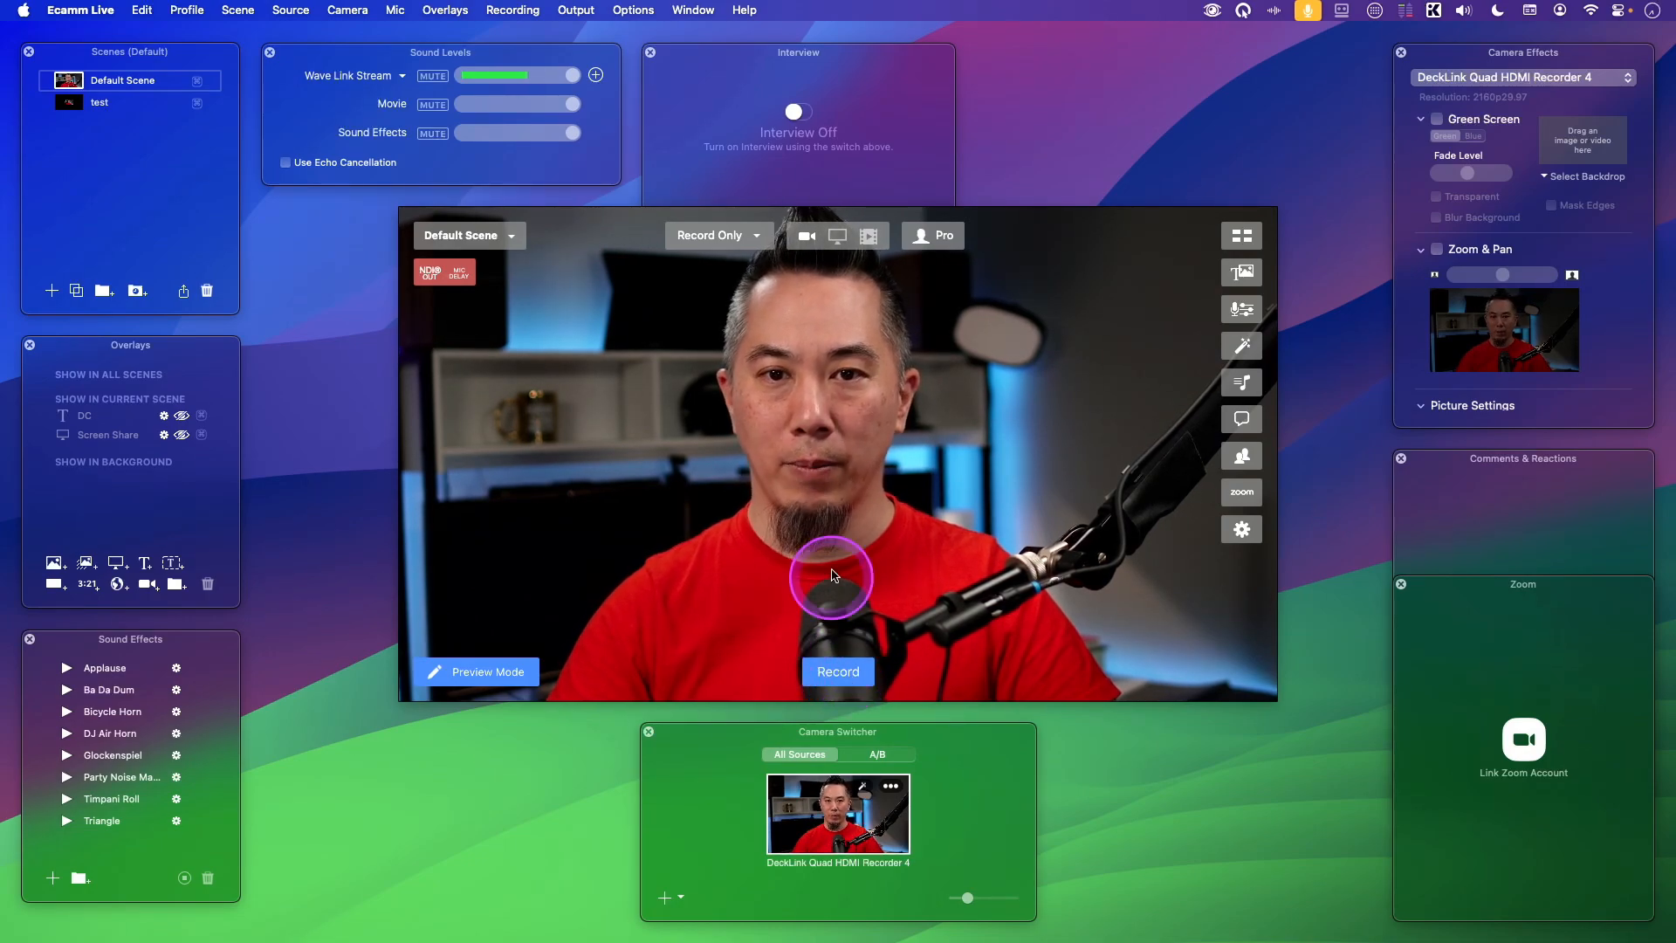
Turn the Stream option on once more with Record enabled, turn it off again, and close the output mode options.
{"action": "left_click", "coordinate": [722, 234]}
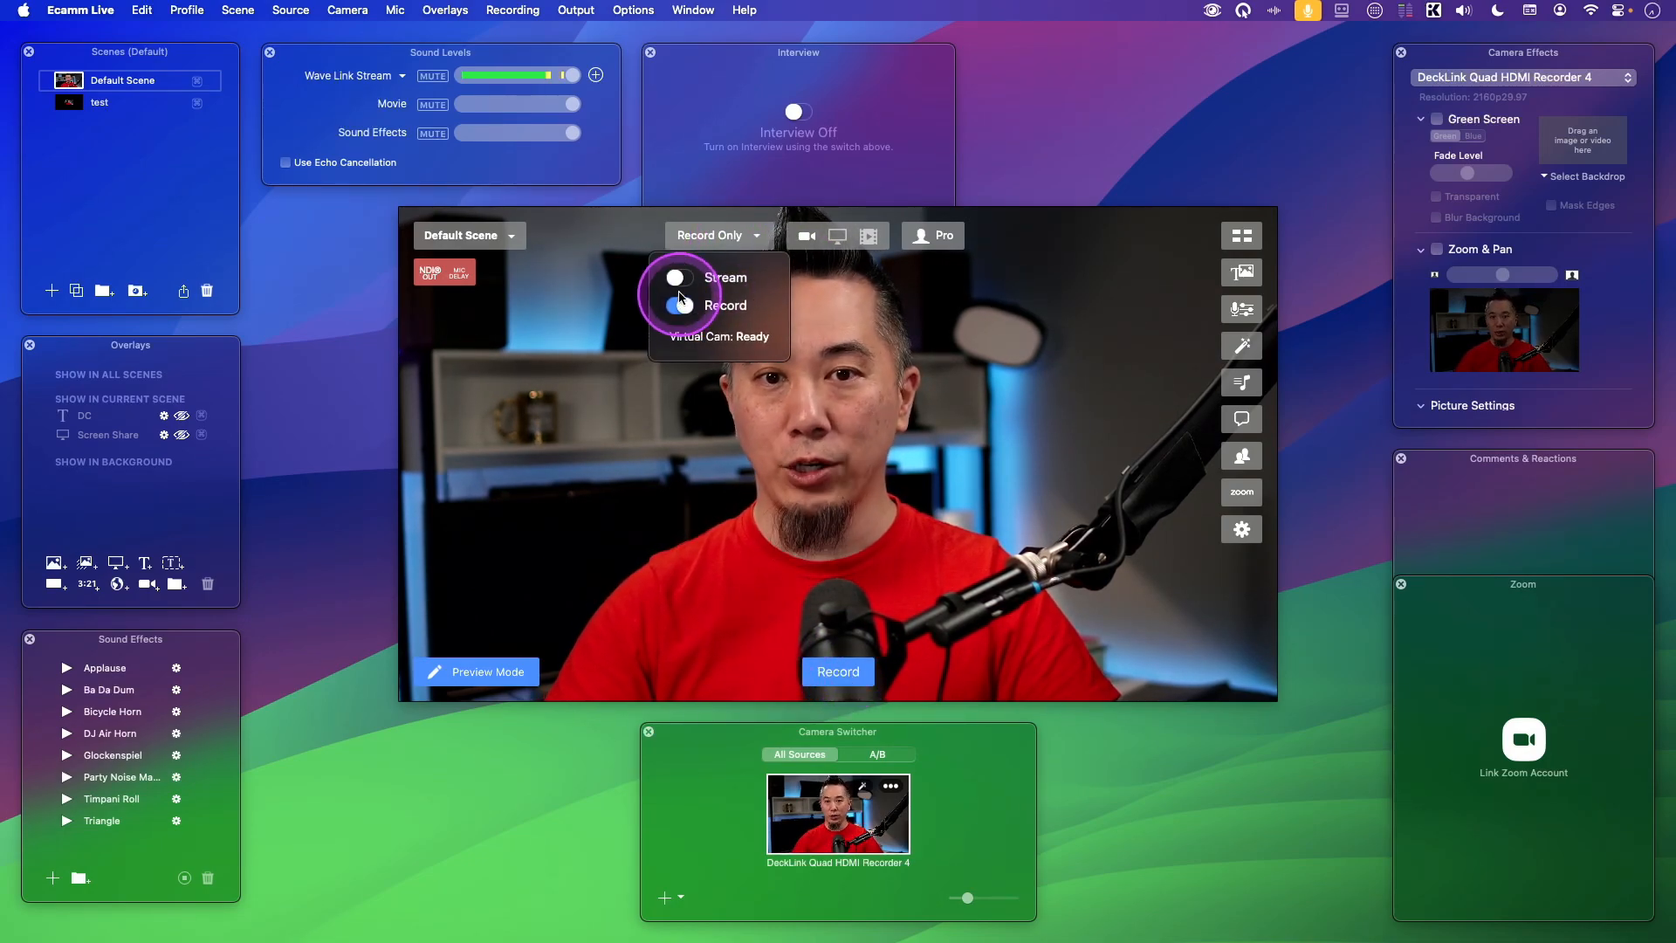
{"action": "left_click", "coordinate": [717, 307]}
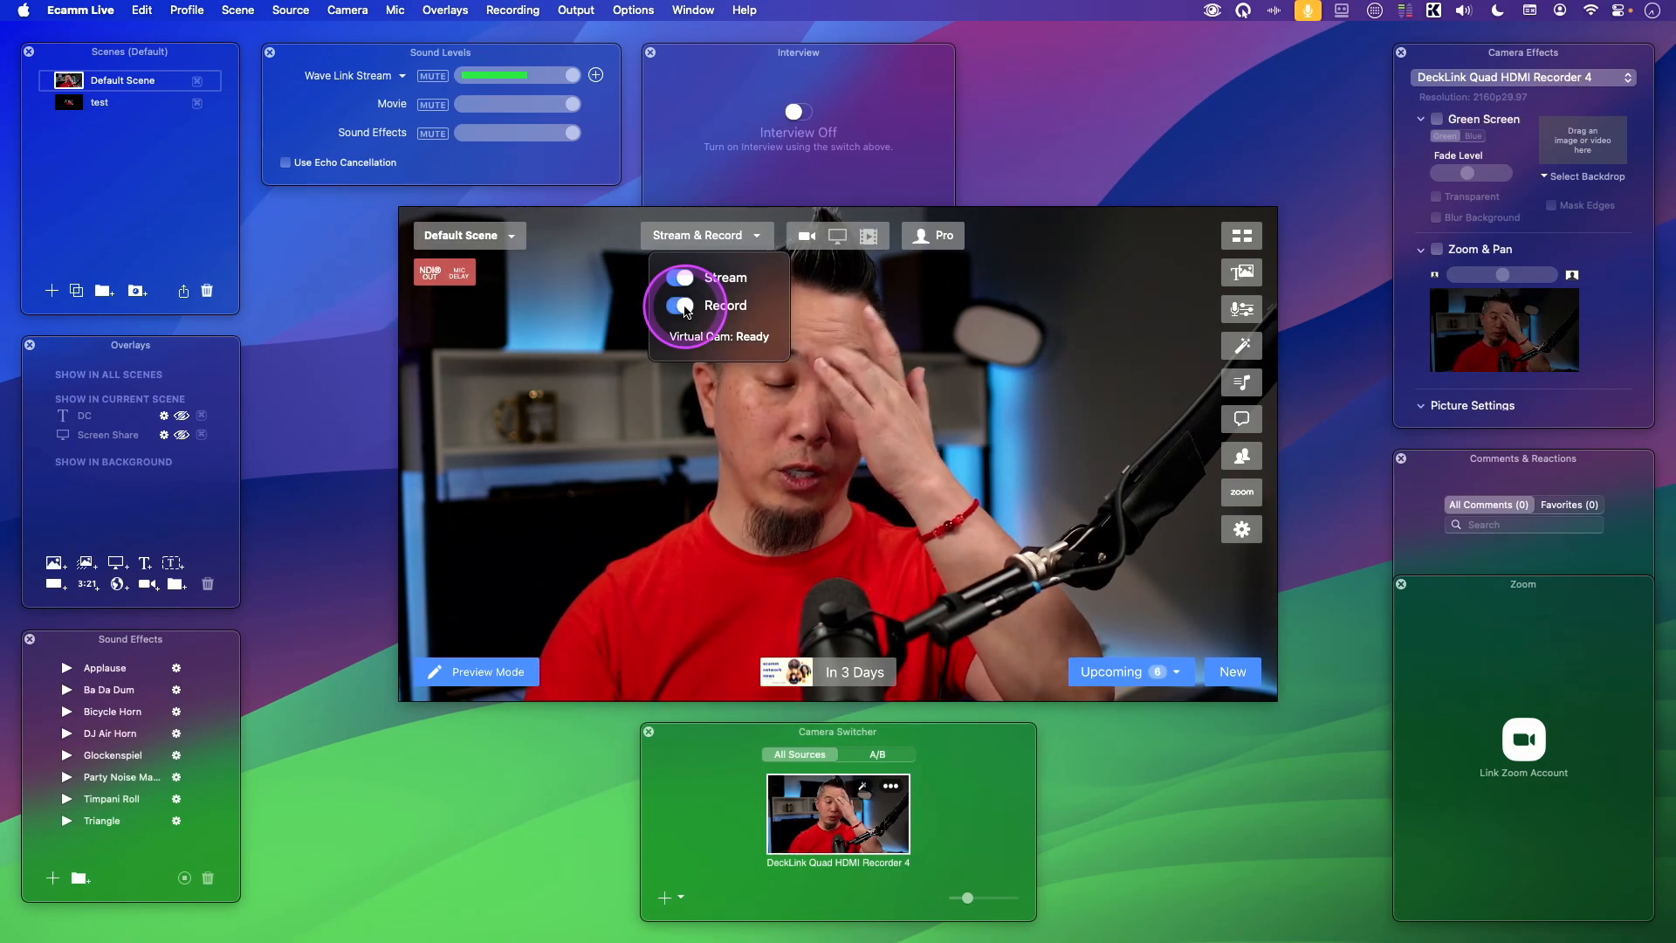
{"action": "left_click", "coordinate": [680, 277]}
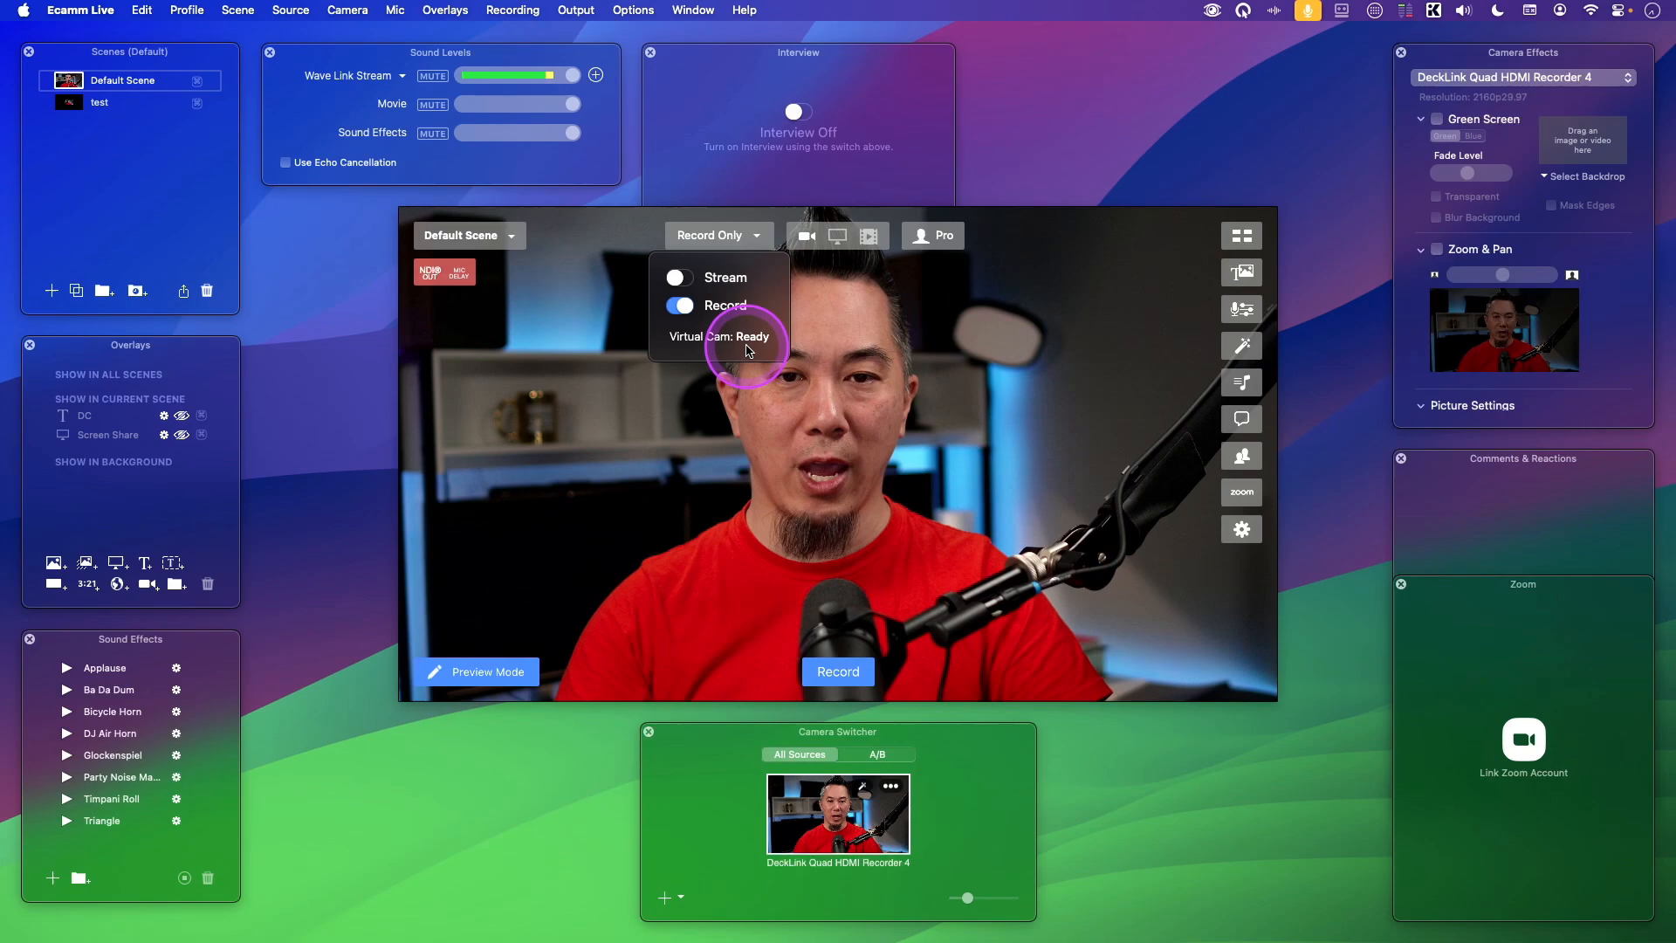
{"action": "left_click", "coordinate": [771, 411]}
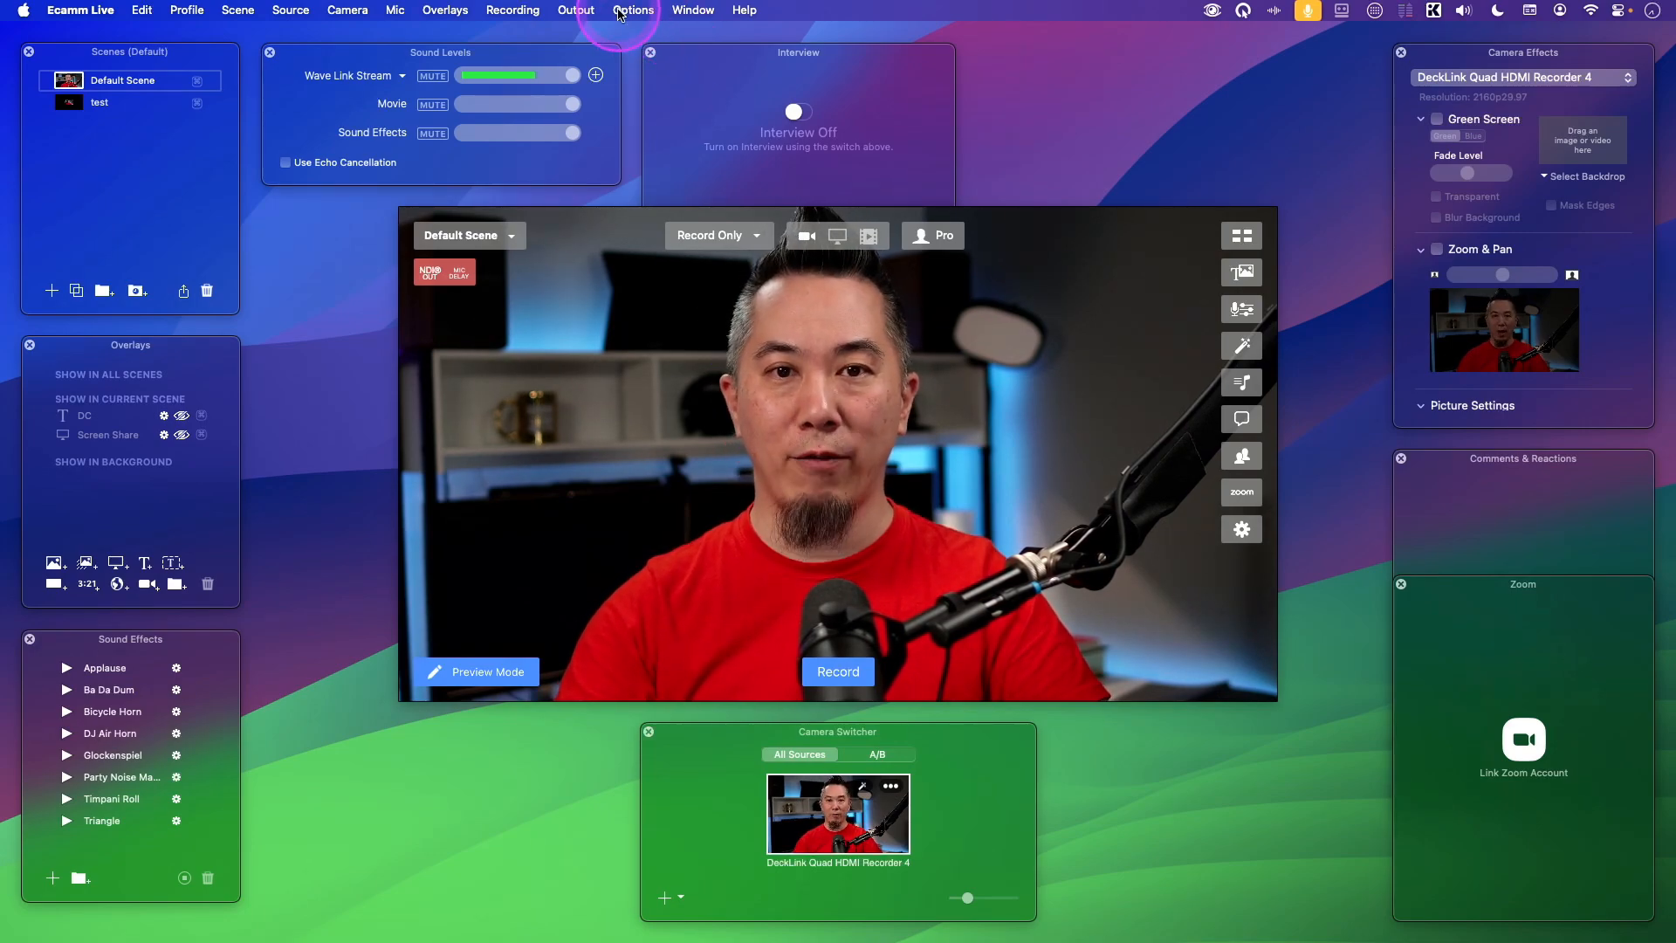
Check the Virtual Cam output options without changing them.
{"action": "left_click", "coordinate": [575, 9]}
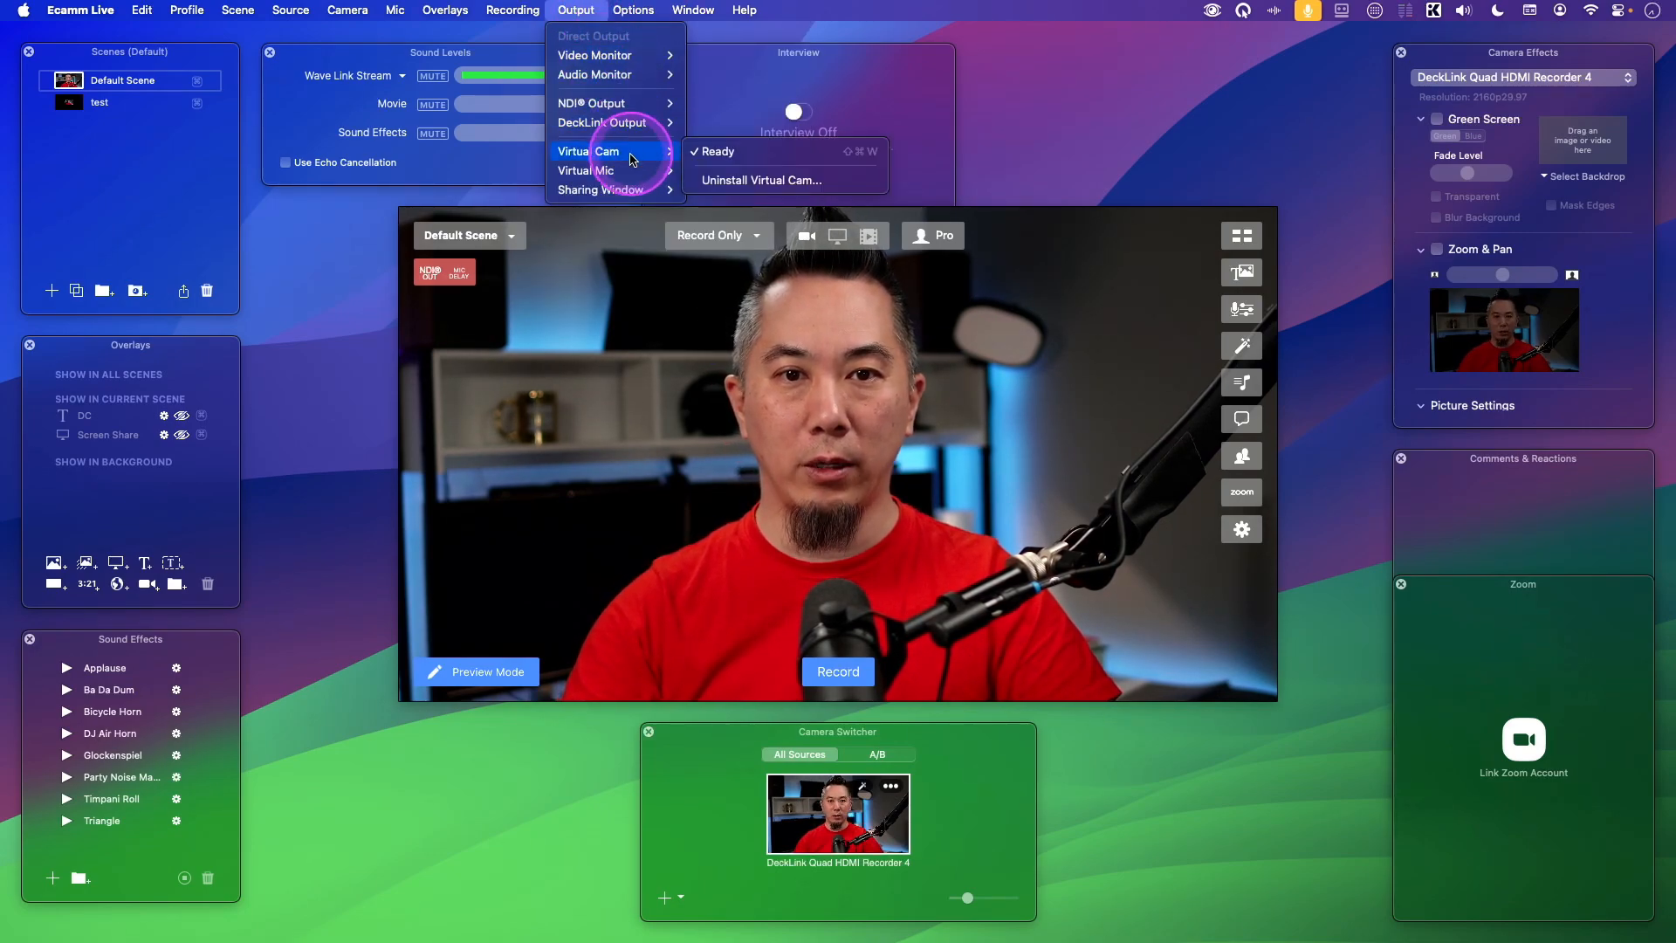
{"action": "left_click", "coordinate": [852, 437]}
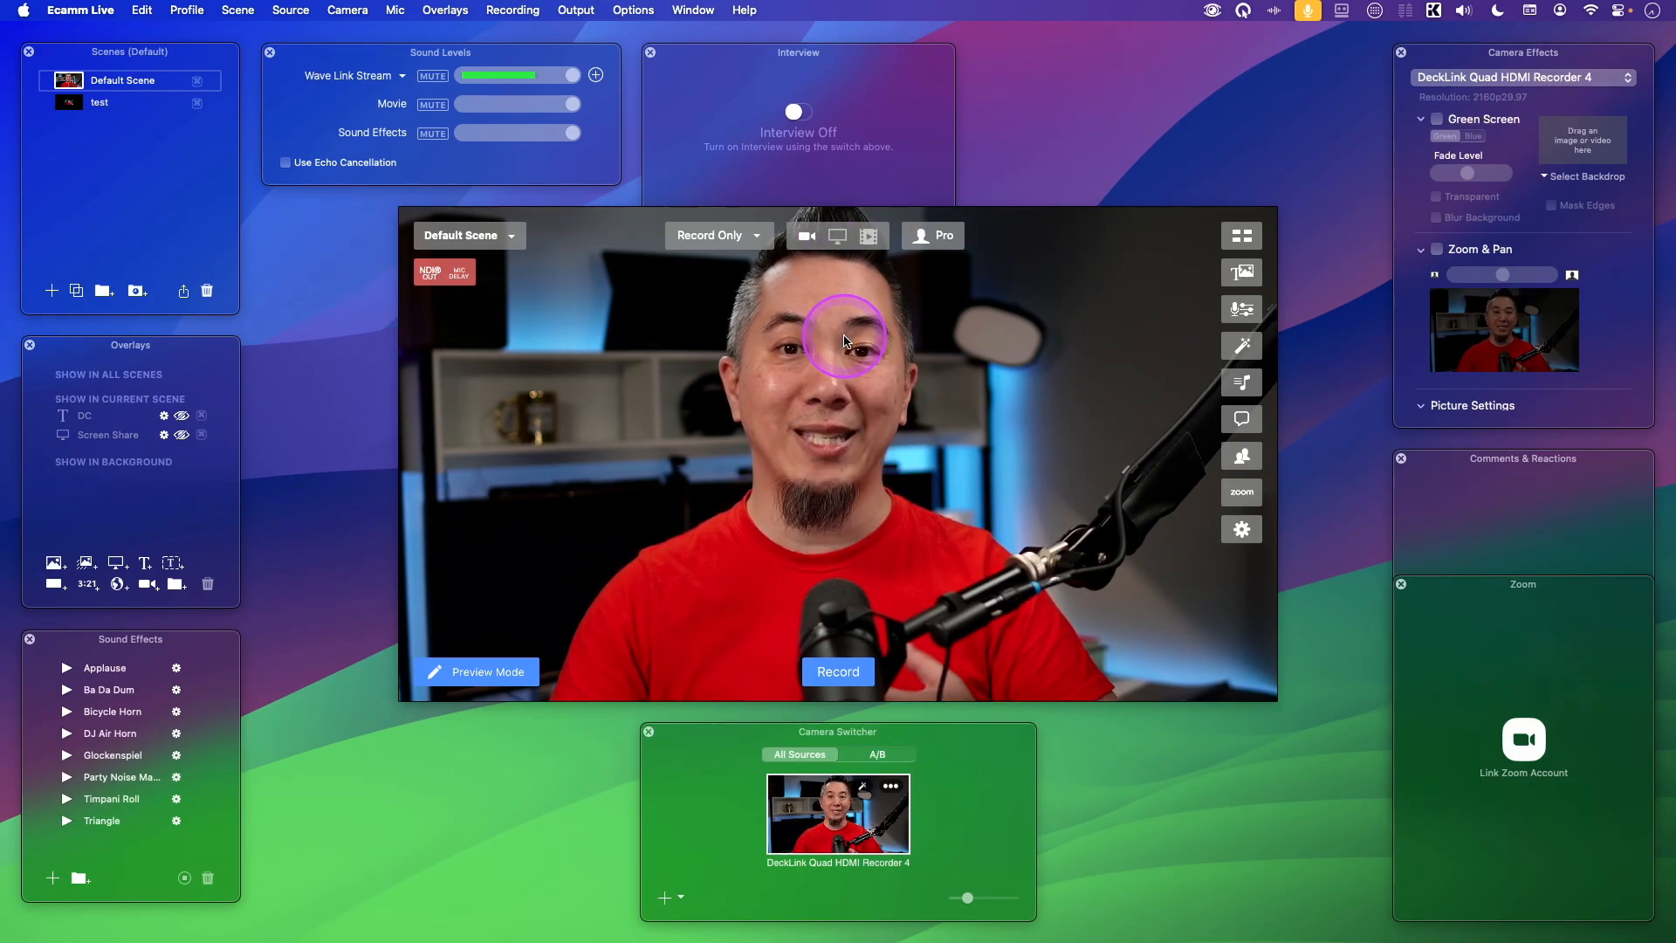
Turn on Interview and try Guest 1 side by side with the DeckLink camera before returning to the camera alone.
{"action": "mouse_move", "coordinate": [143, 104]}
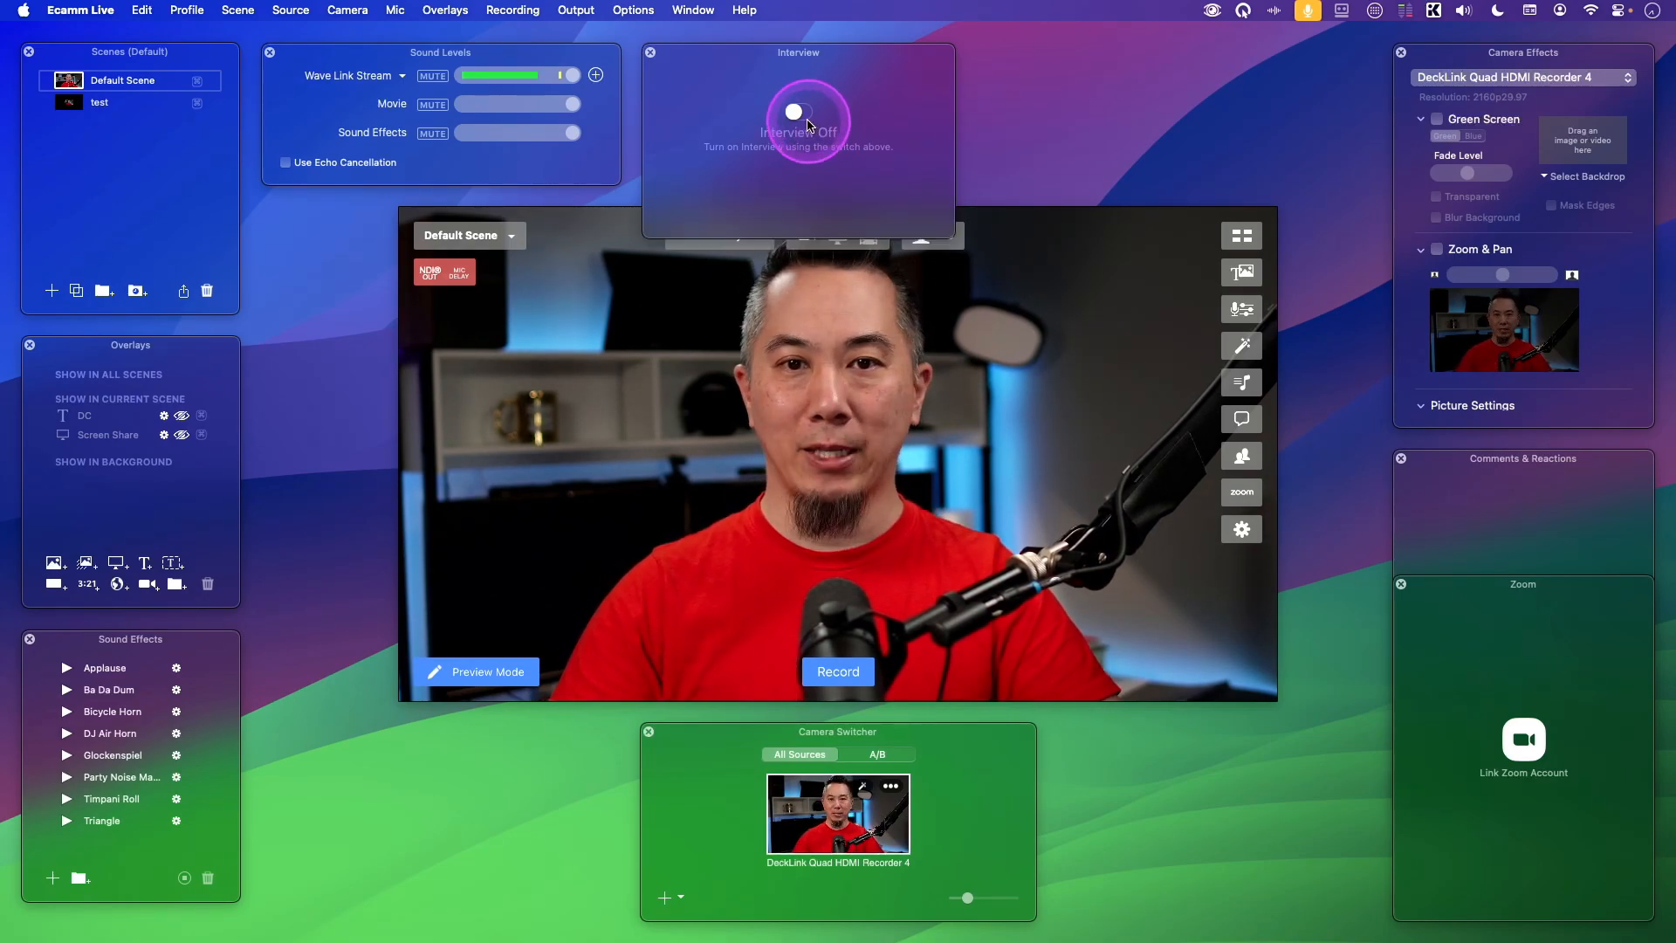
{"action": "left_click", "coordinate": [808, 126]}
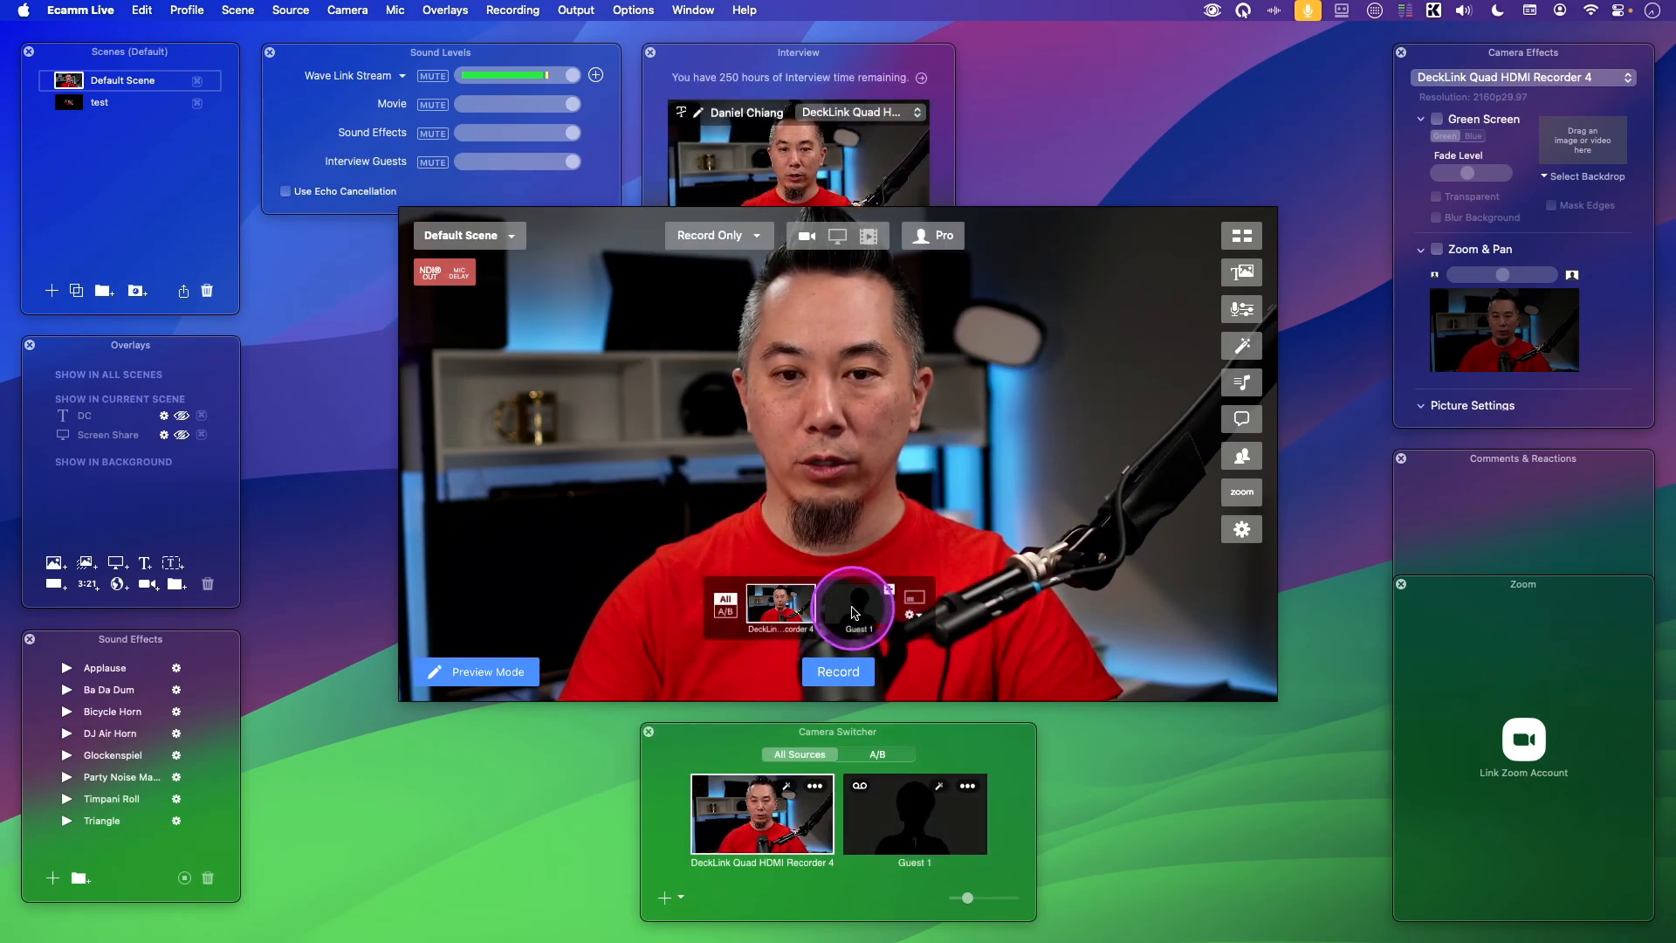
{"action": "left_click", "coordinate": [889, 592]}
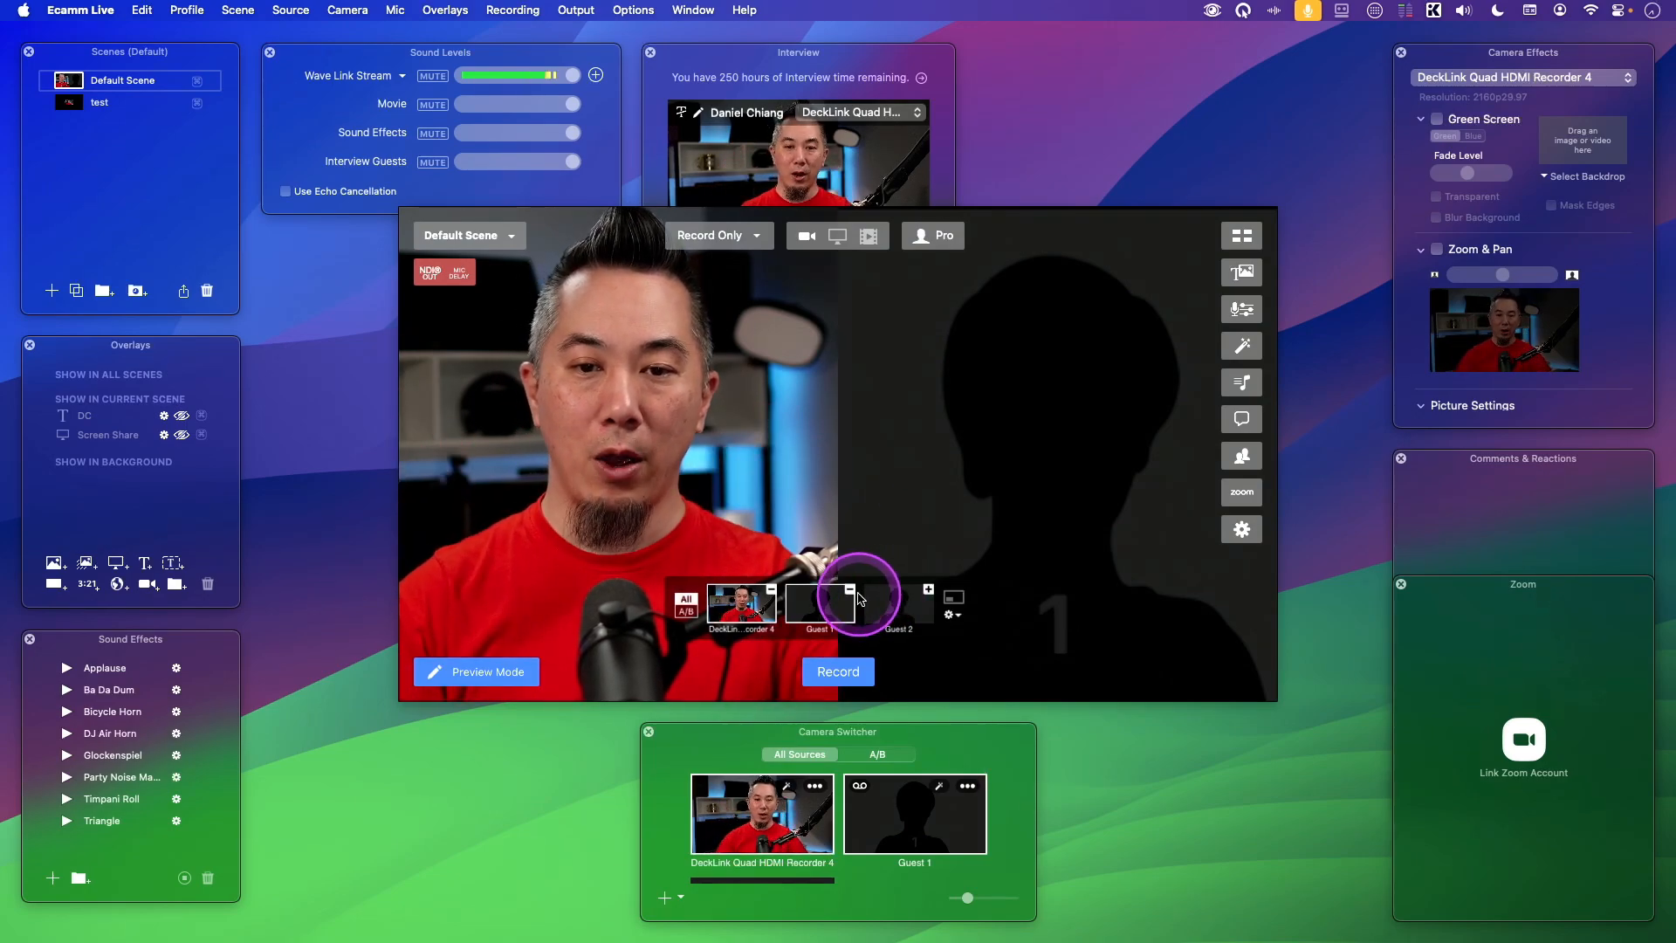
{"action": "left_click", "coordinate": [739, 602]}
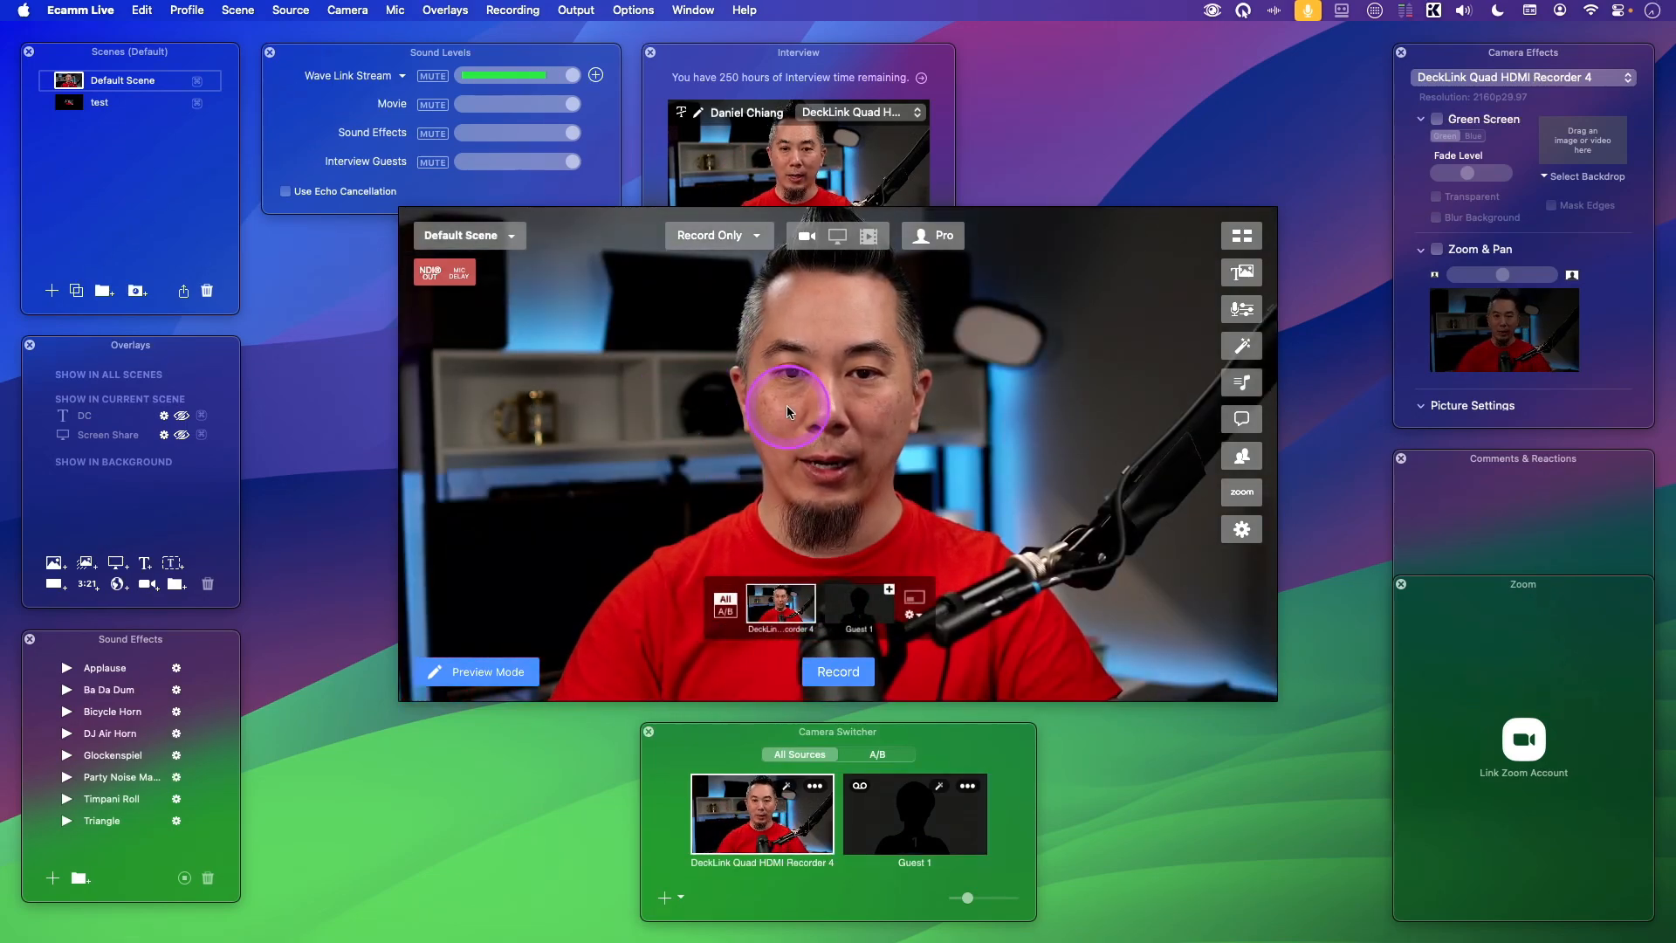
Add Guest 1 as a camera overlay in the upper-right area of the video, and hide that overlay.
{"action": "left_click_drag", "start_coordinate": [909, 809], "coordinate": [1114, 329]}
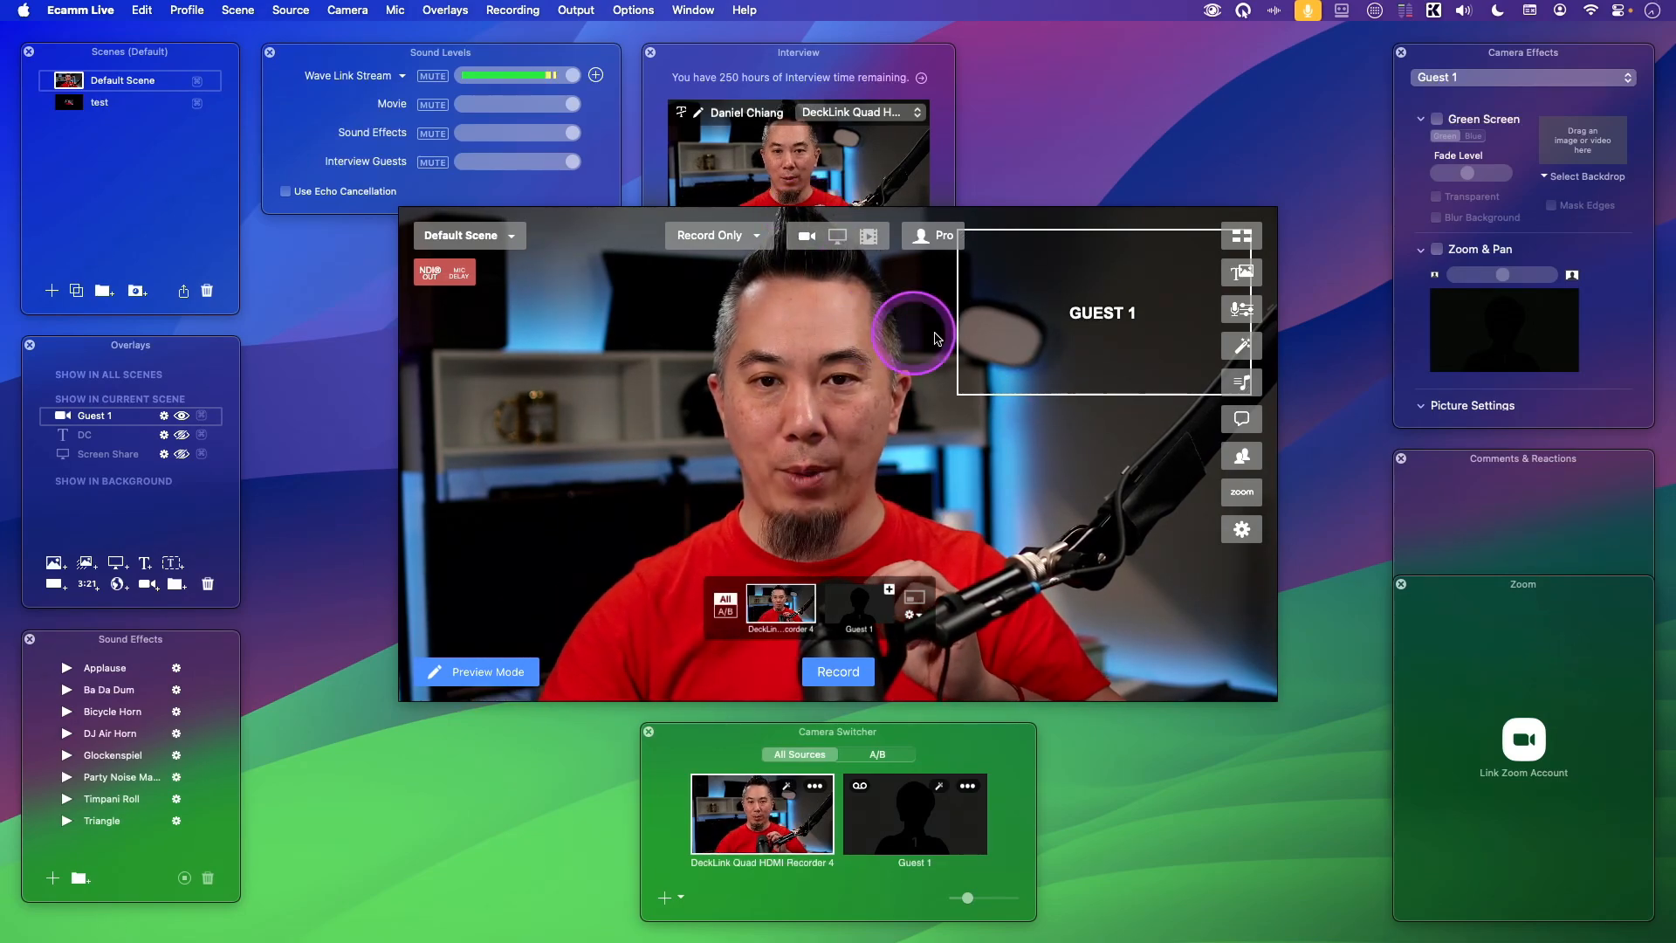
{"action": "left_click", "coordinate": [958, 301]}
{"action": "left_click_drag", "start_coordinate": [767, 416], "coordinate": [773, 405]}
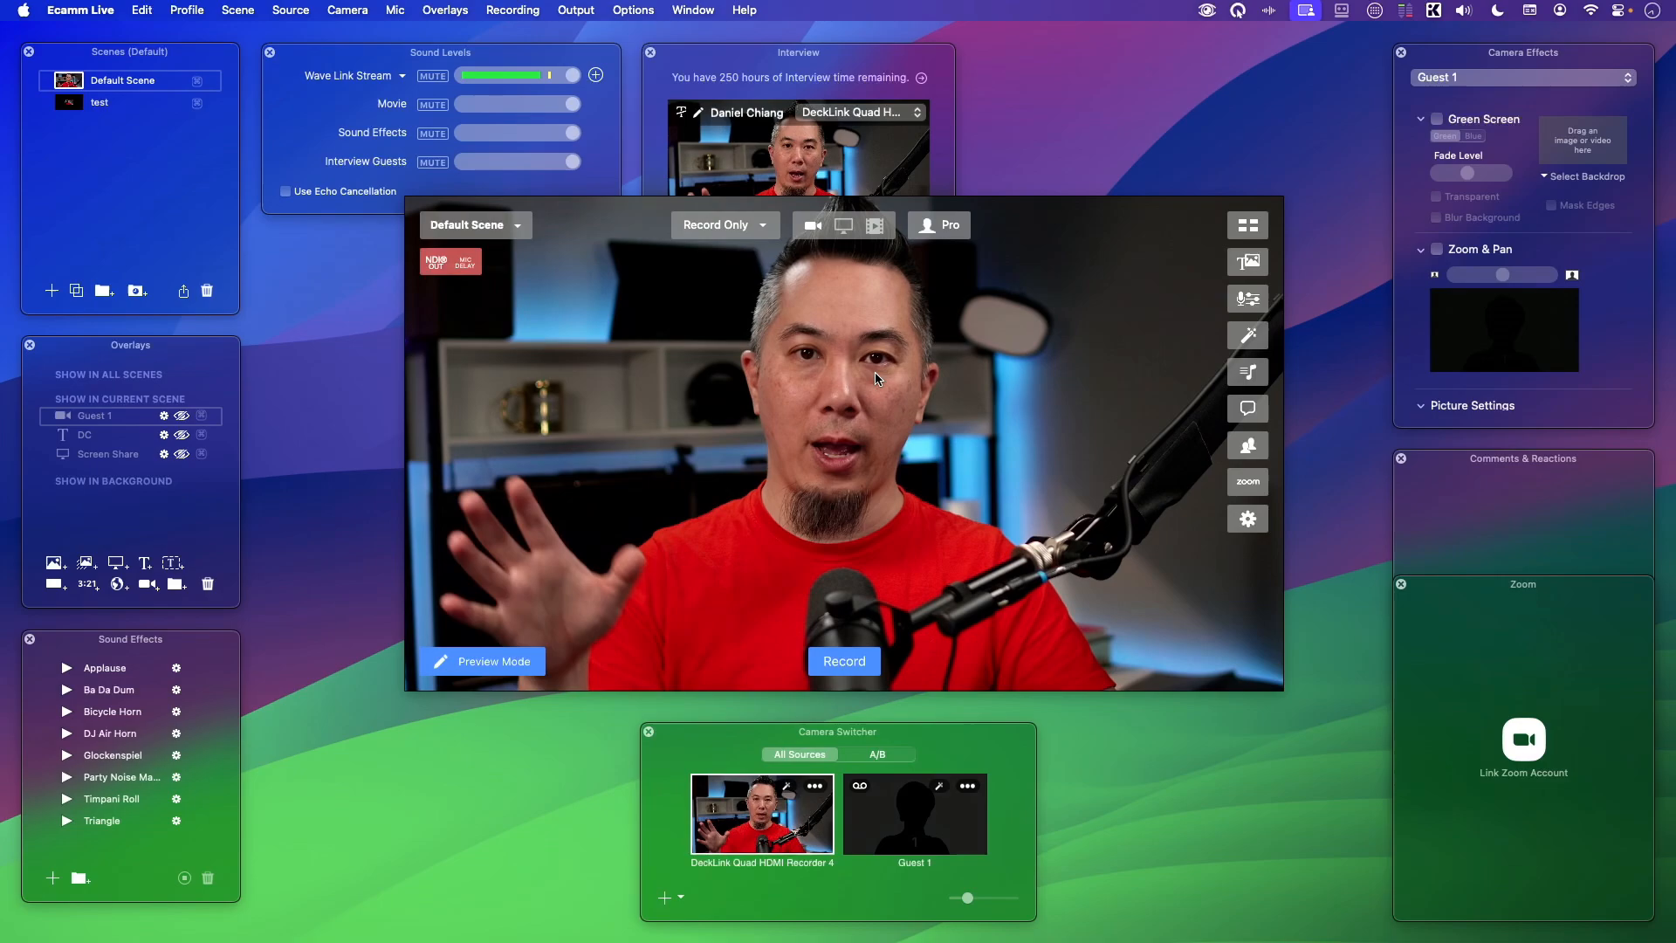
{"action": "left_click", "coordinate": [873, 364]}
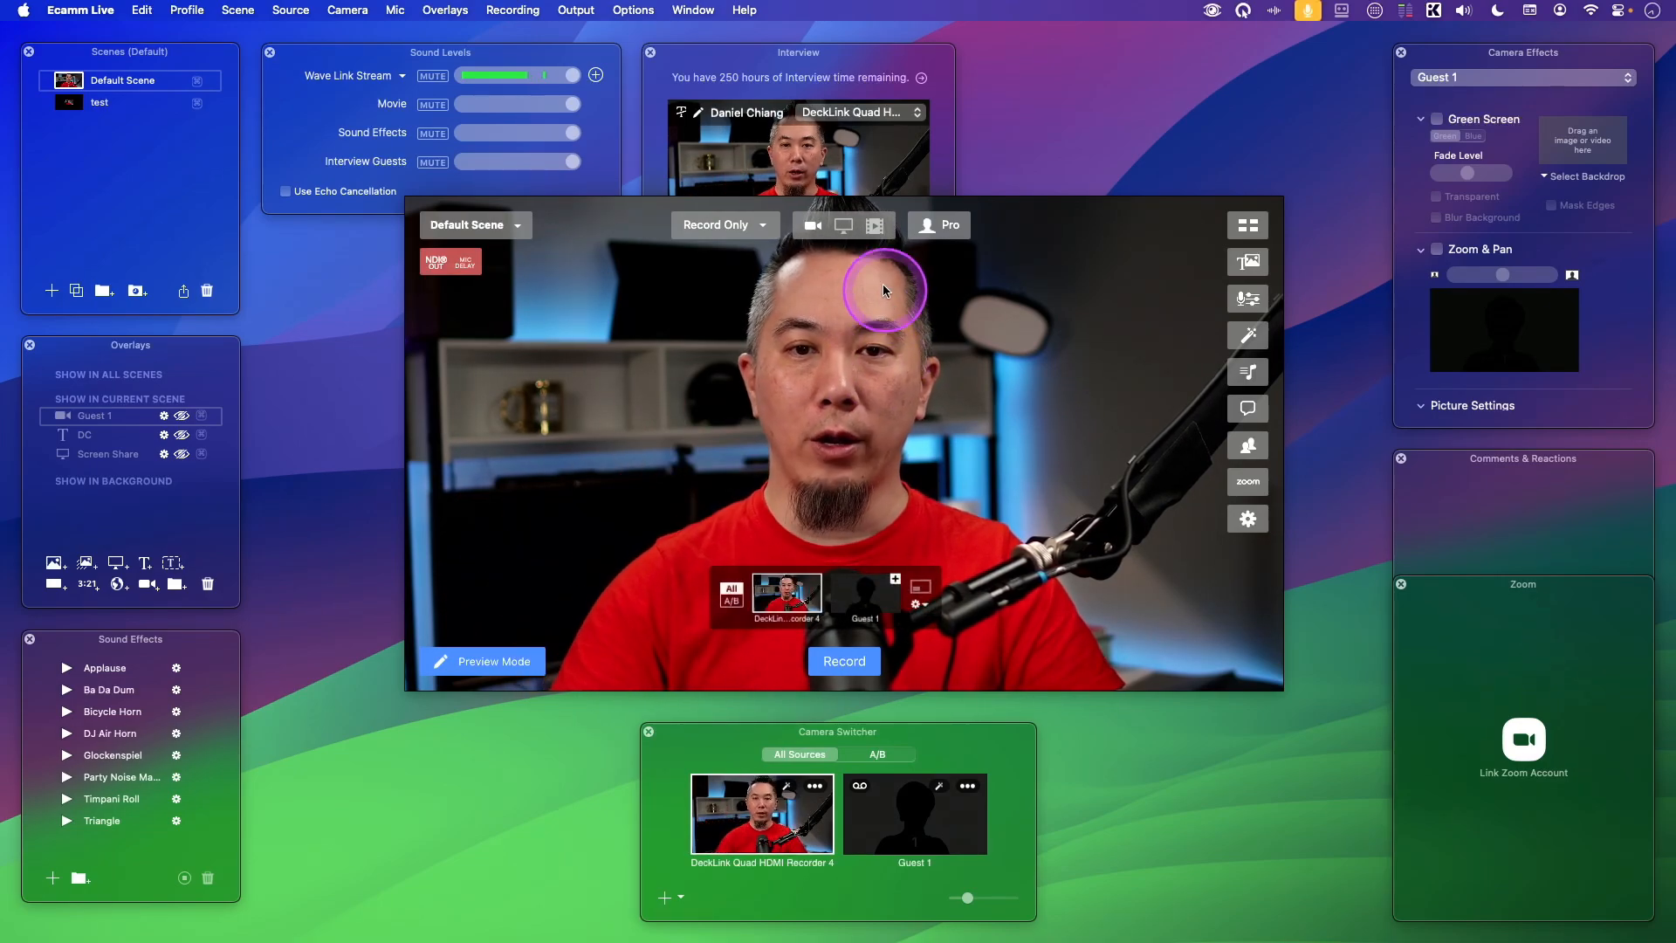
Switch the scene's main source to screen sharing, back to the camera, and to screen sharing again.
{"action": "left_click", "coordinate": [847, 233]}
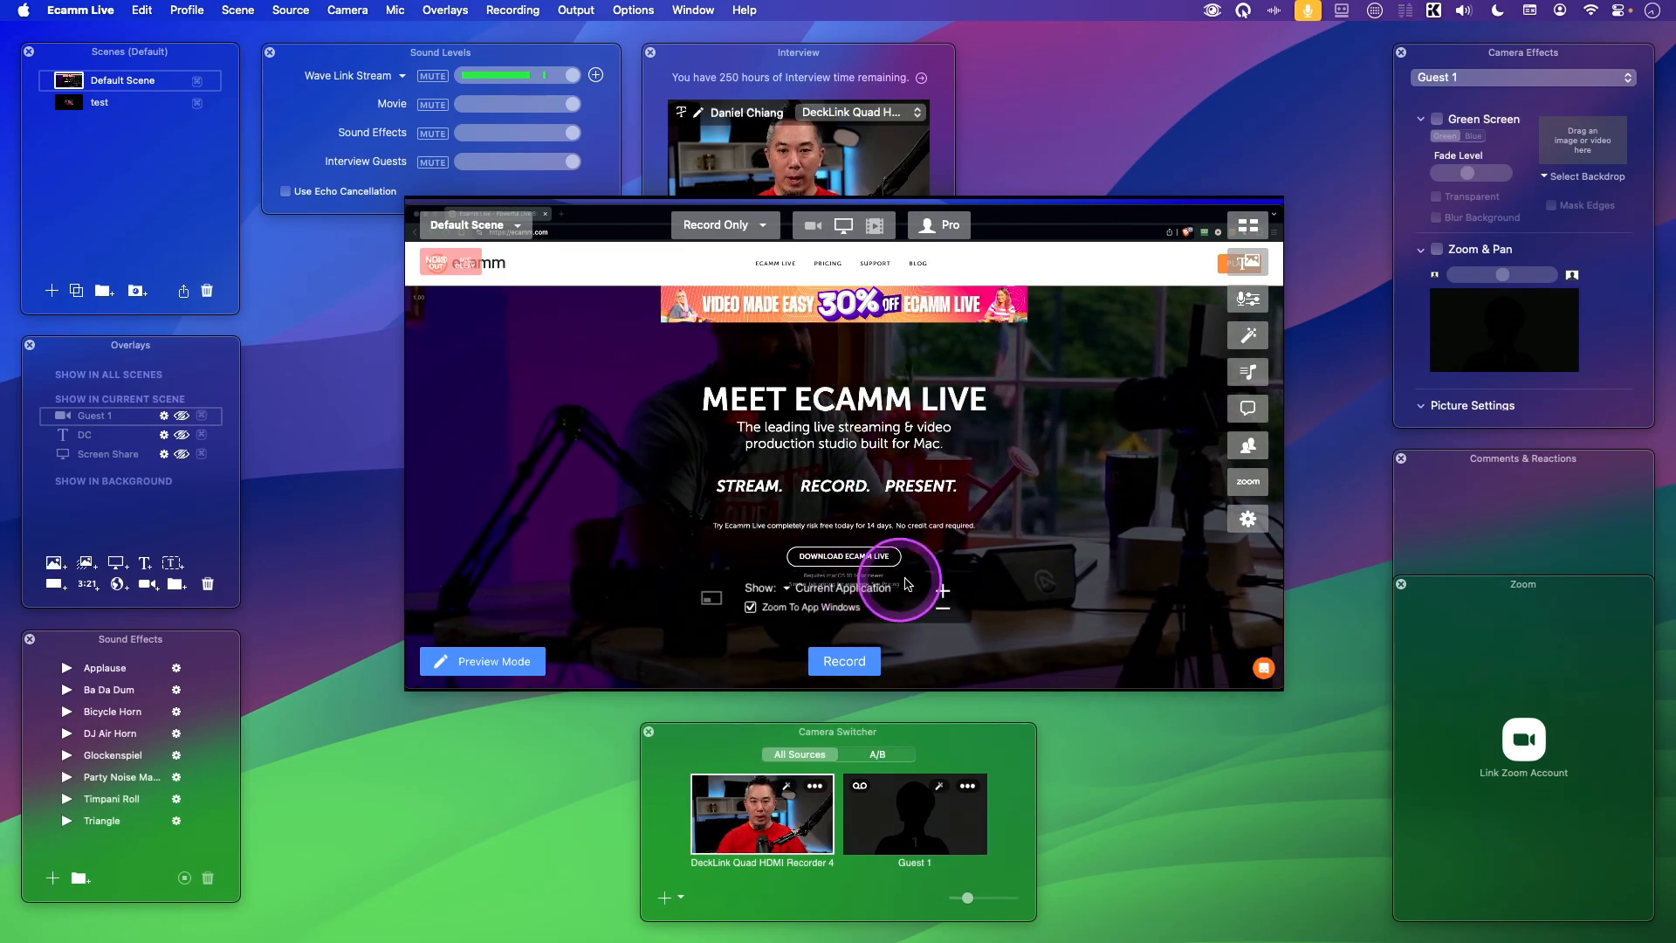
{"action": "left_click", "coordinate": [811, 227]}
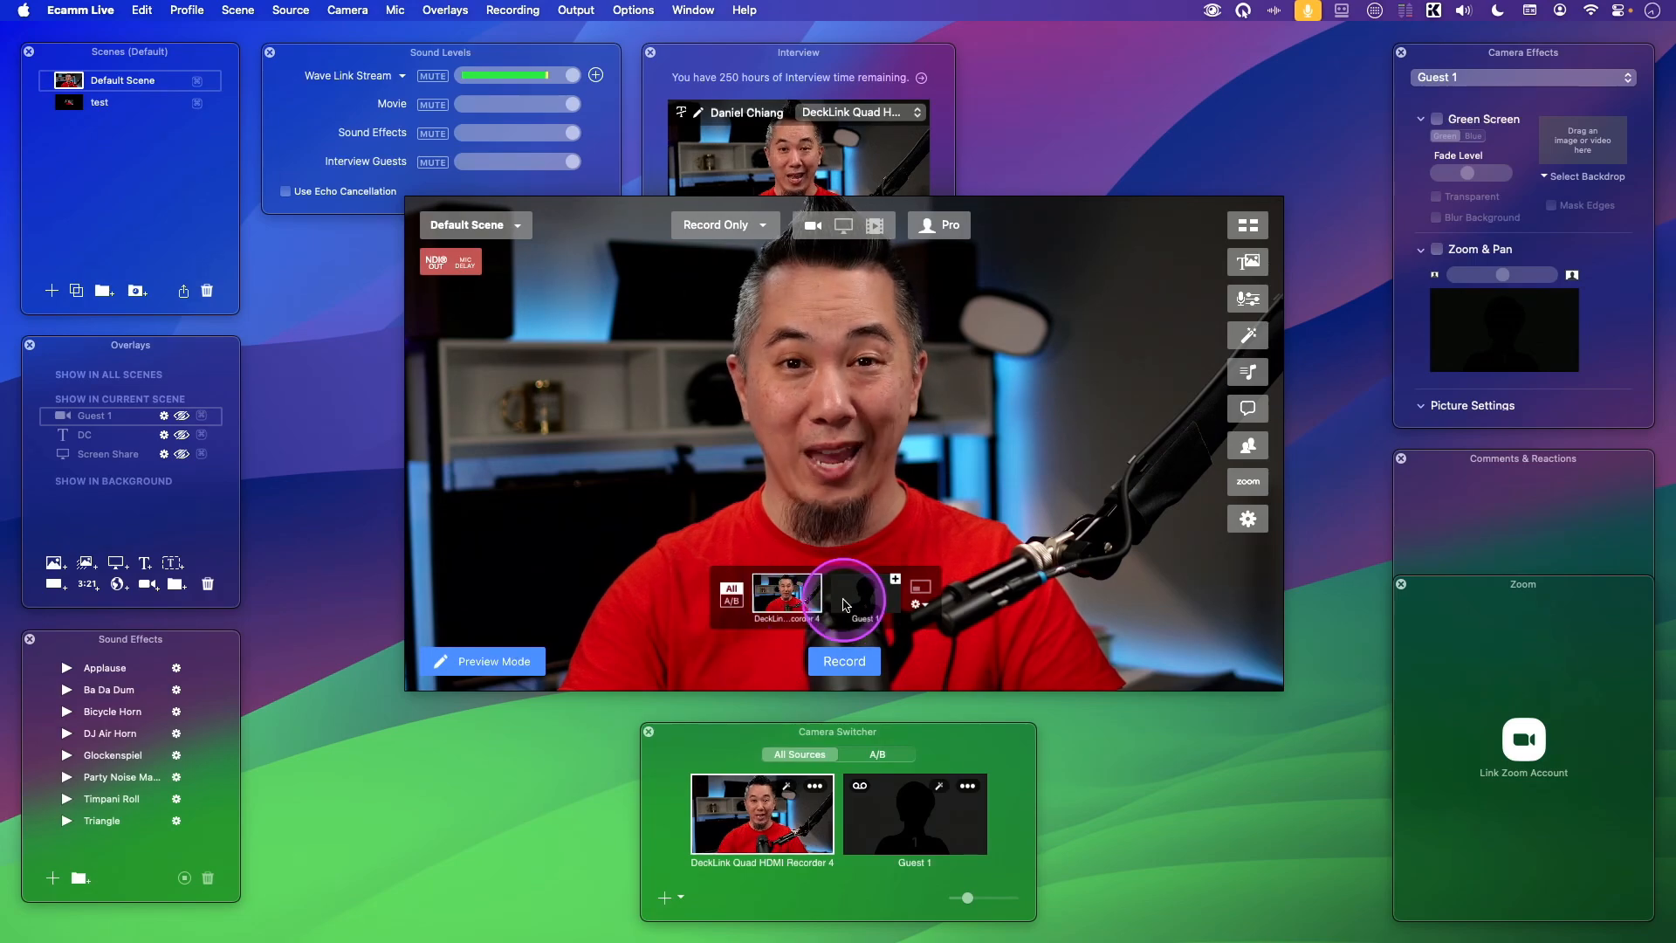
{"action": "left_click", "coordinate": [844, 227]}
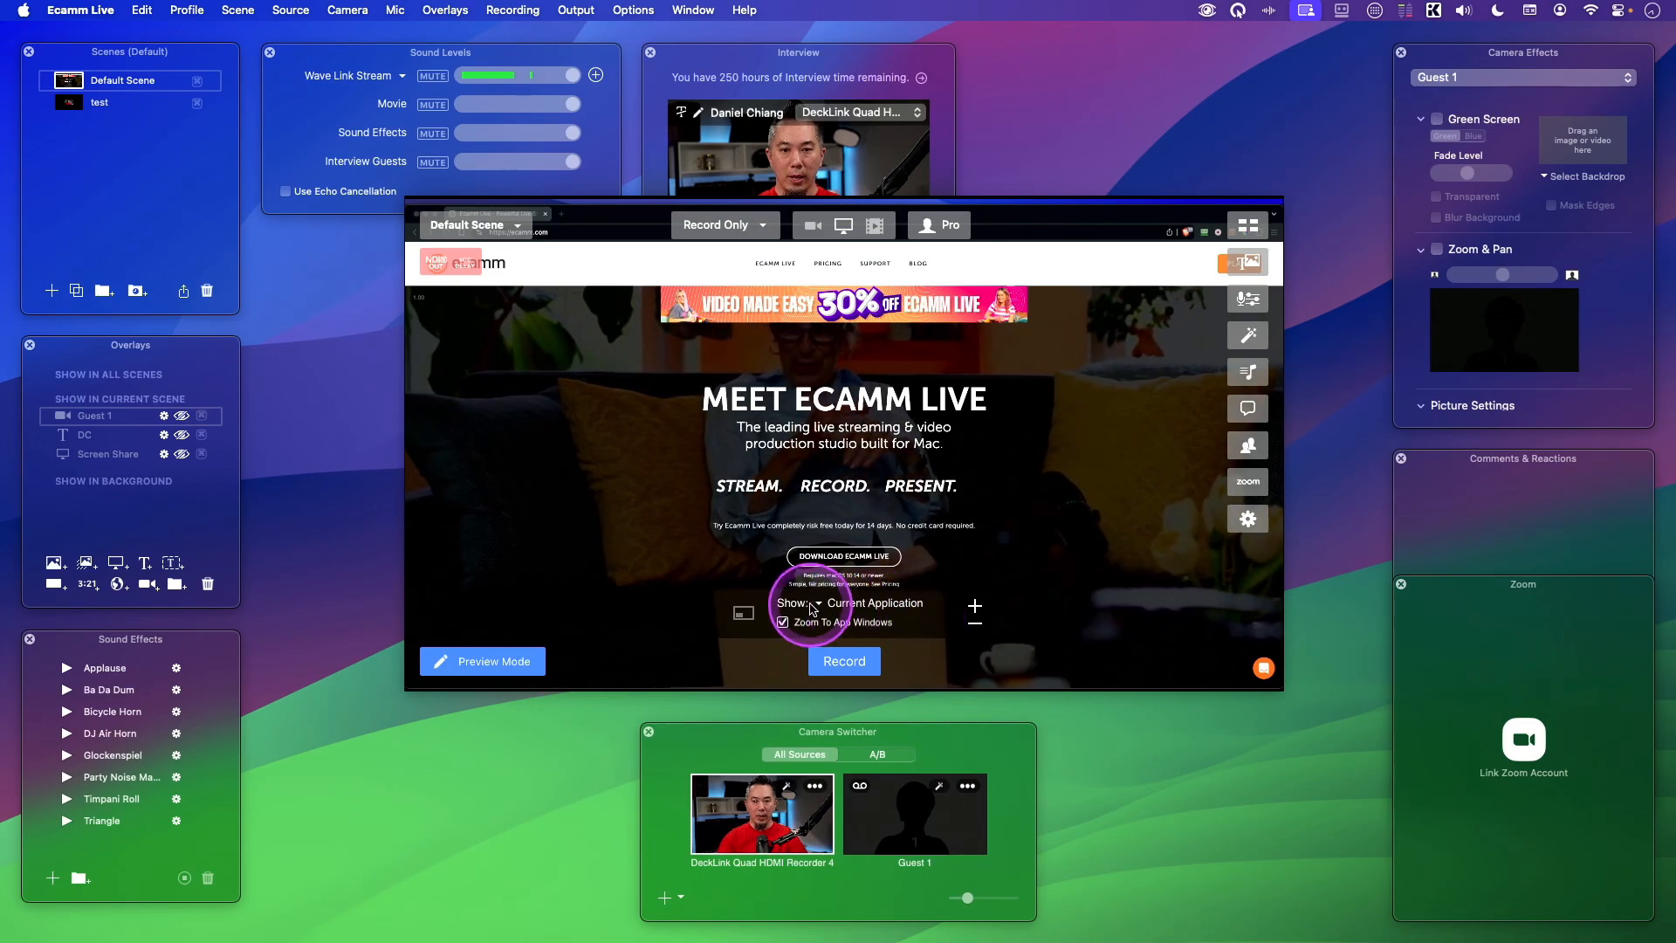
Keep the shared source on Current Application and alternate the active application between the browser and Stream Deck.
{"action": "left_click", "coordinate": [862, 603]}
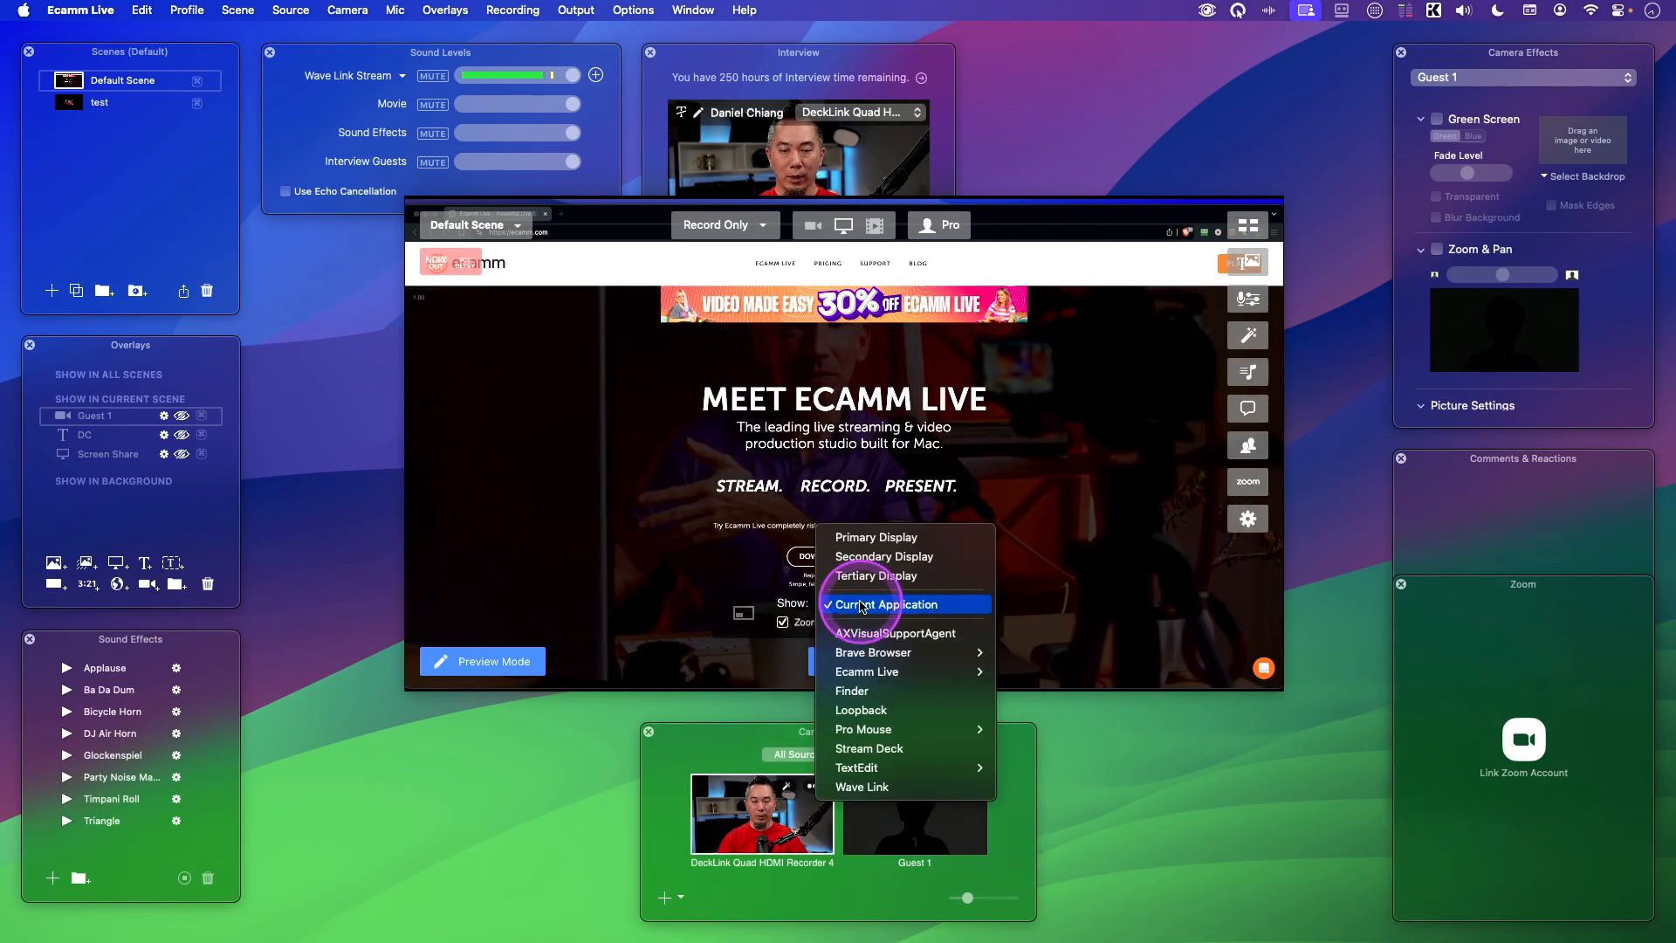
{"action": "left_click", "coordinate": [562, 377]}
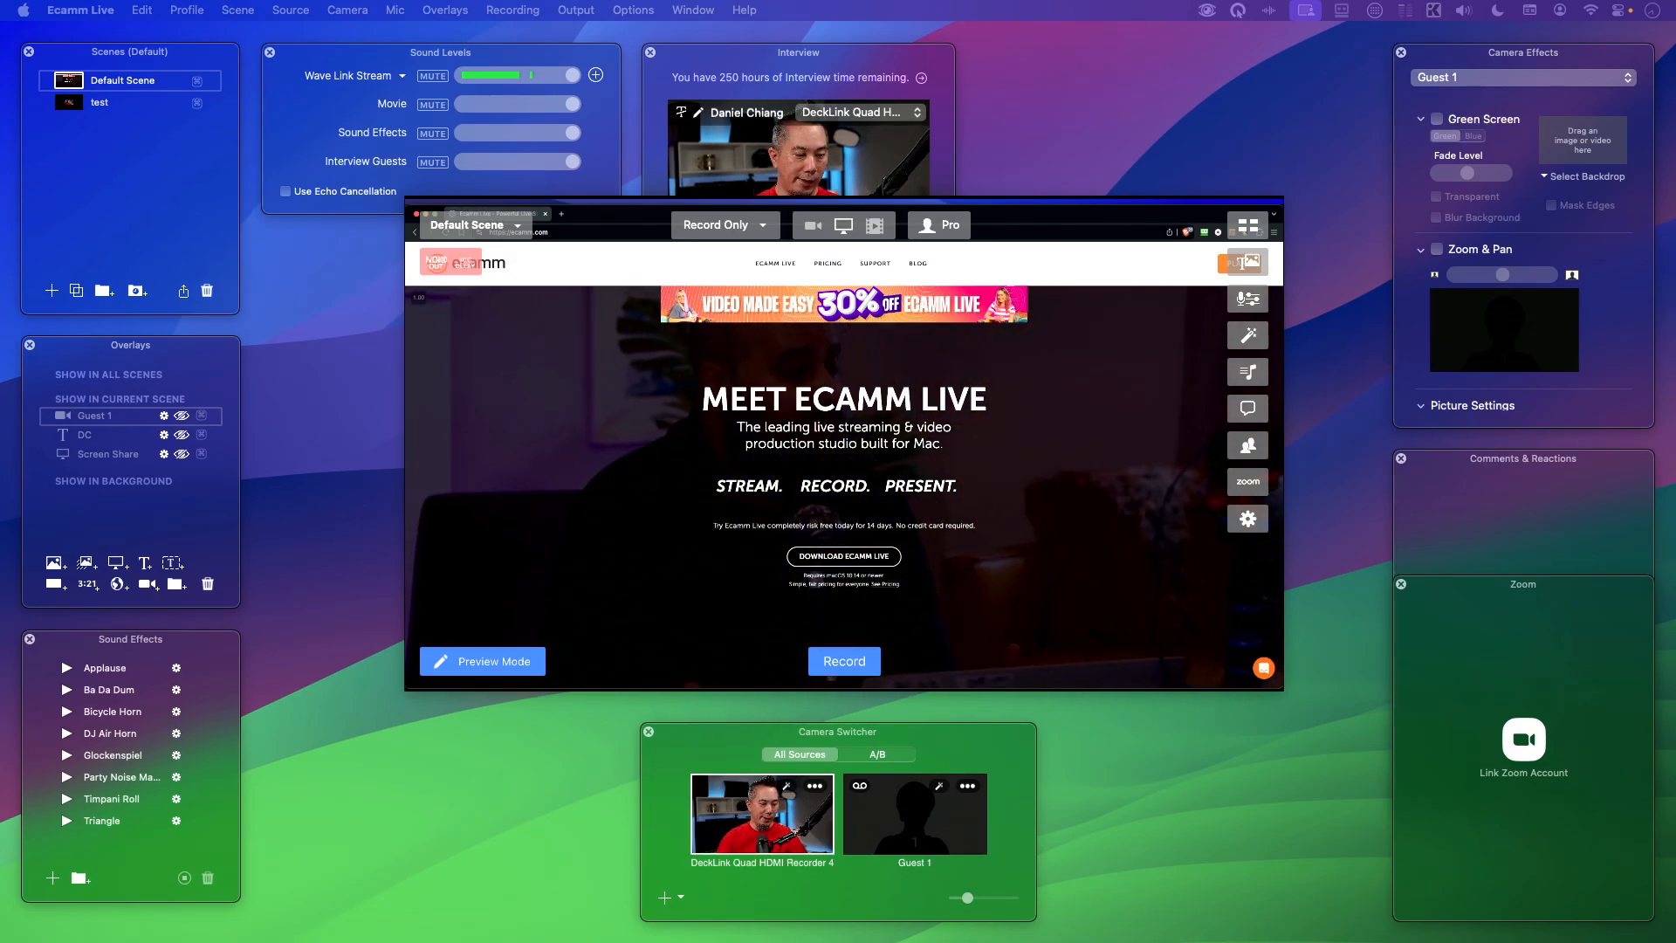
{"action": "left_click", "coordinate": [644, 513]}
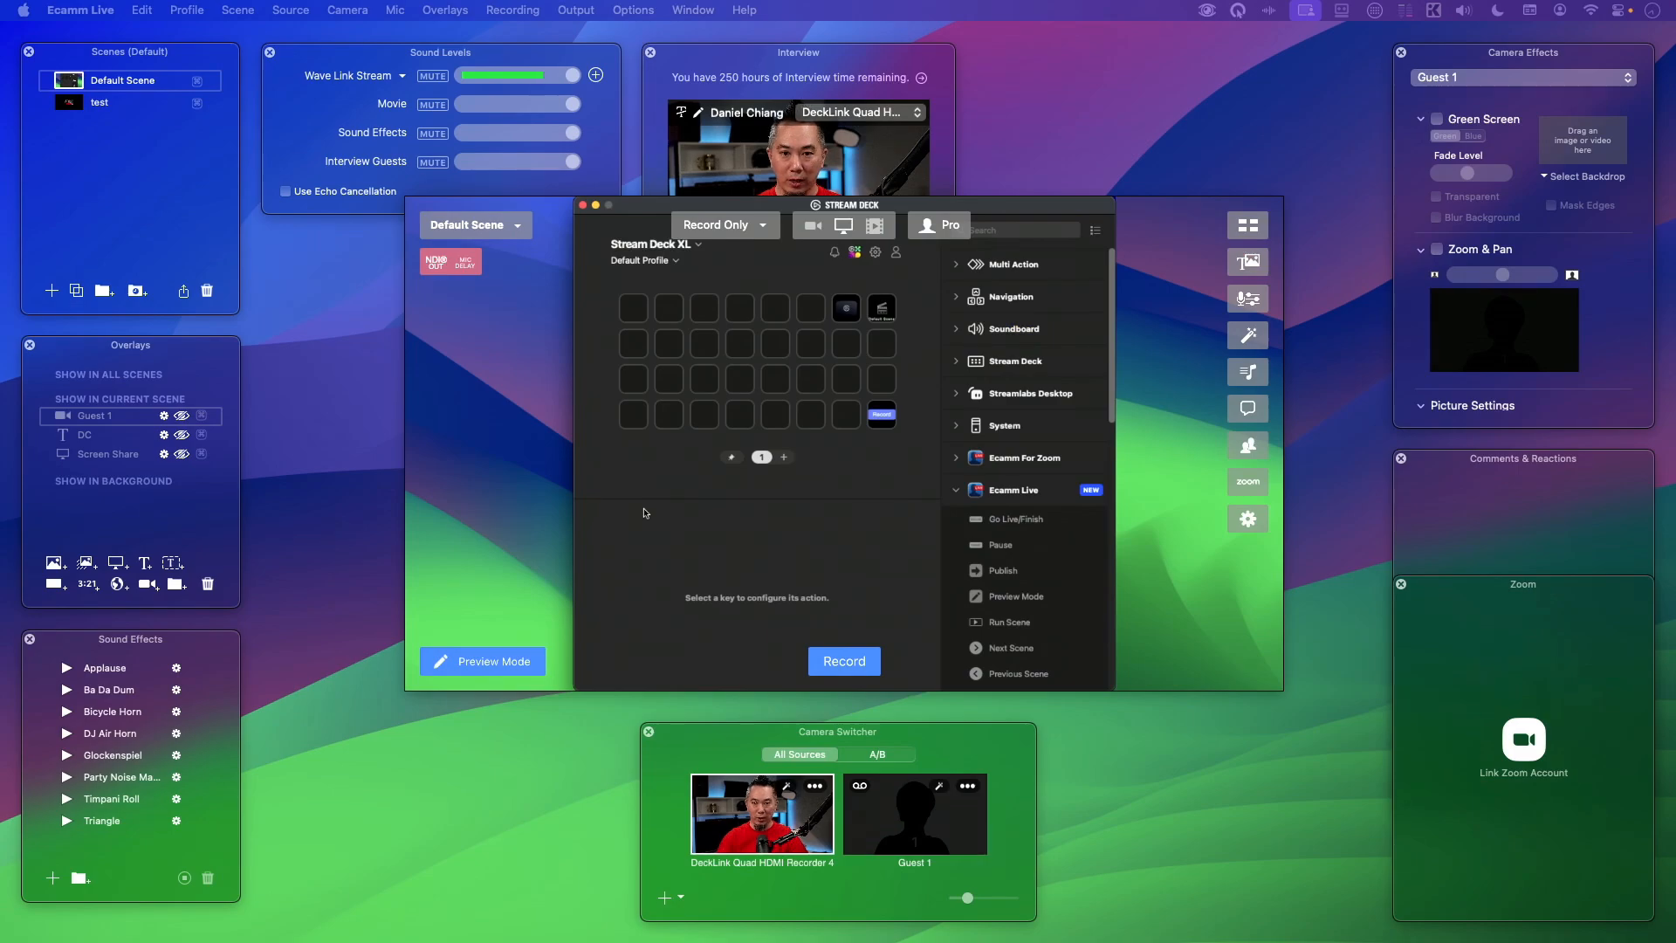
{"action": "left_click", "coordinate": [565, 399]}
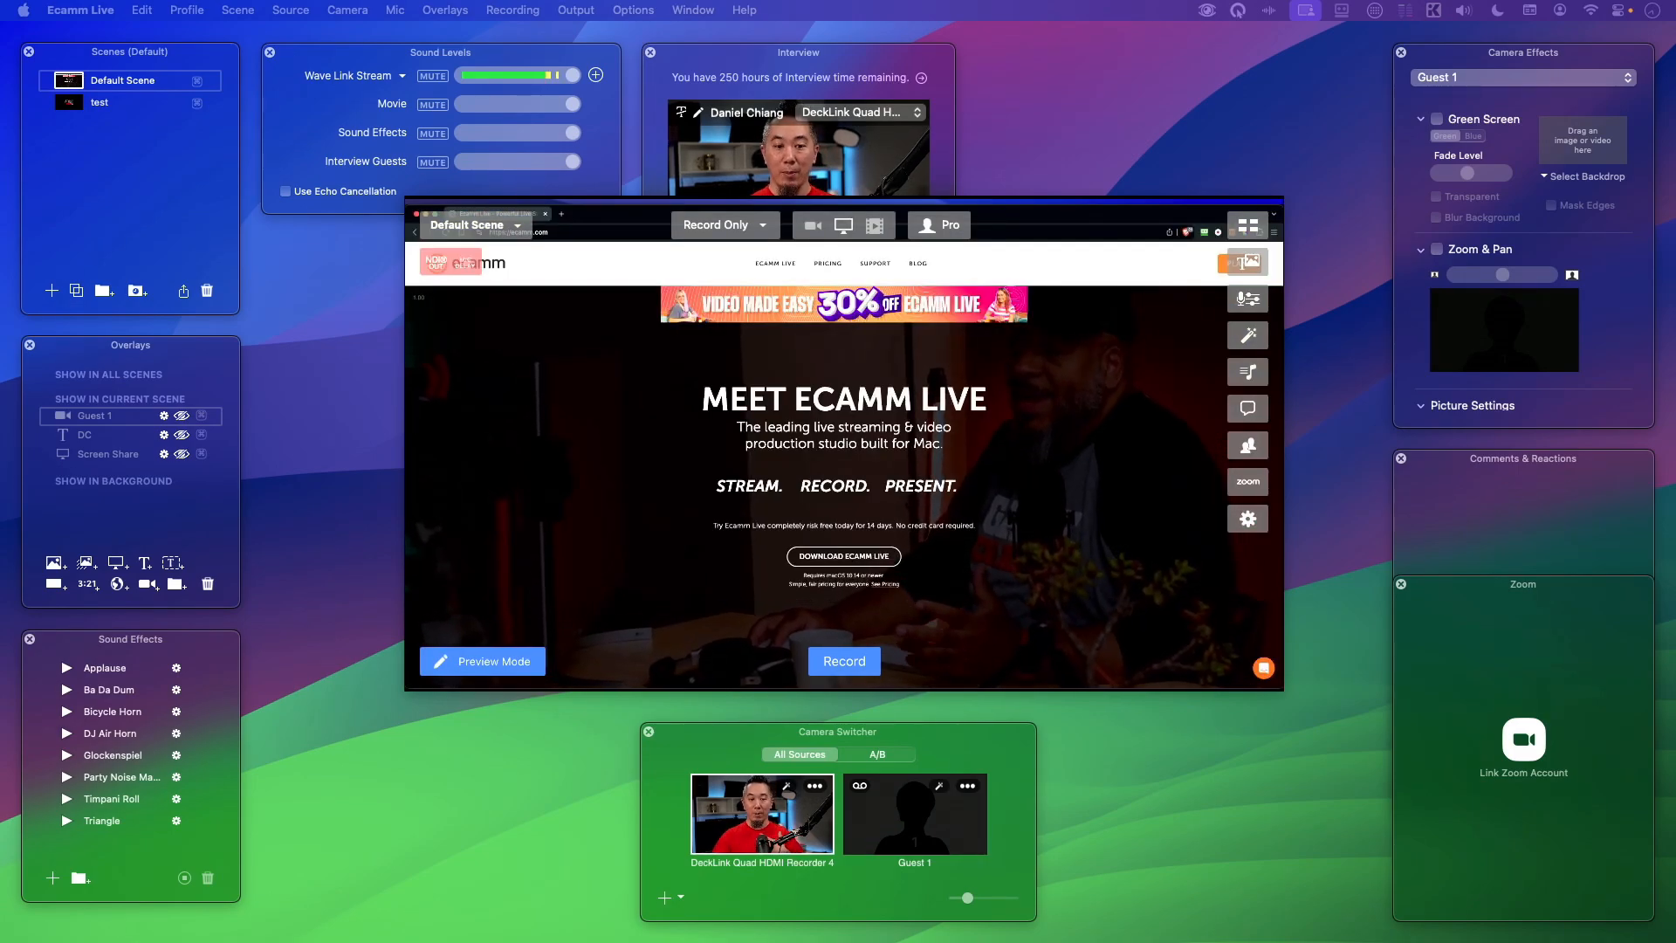
Alternate the shared application between Stream Deck and the browser, and try sharing the Primary Display with its Stream Deck window active.
{"action": "left_click", "coordinate": [858, 544]}
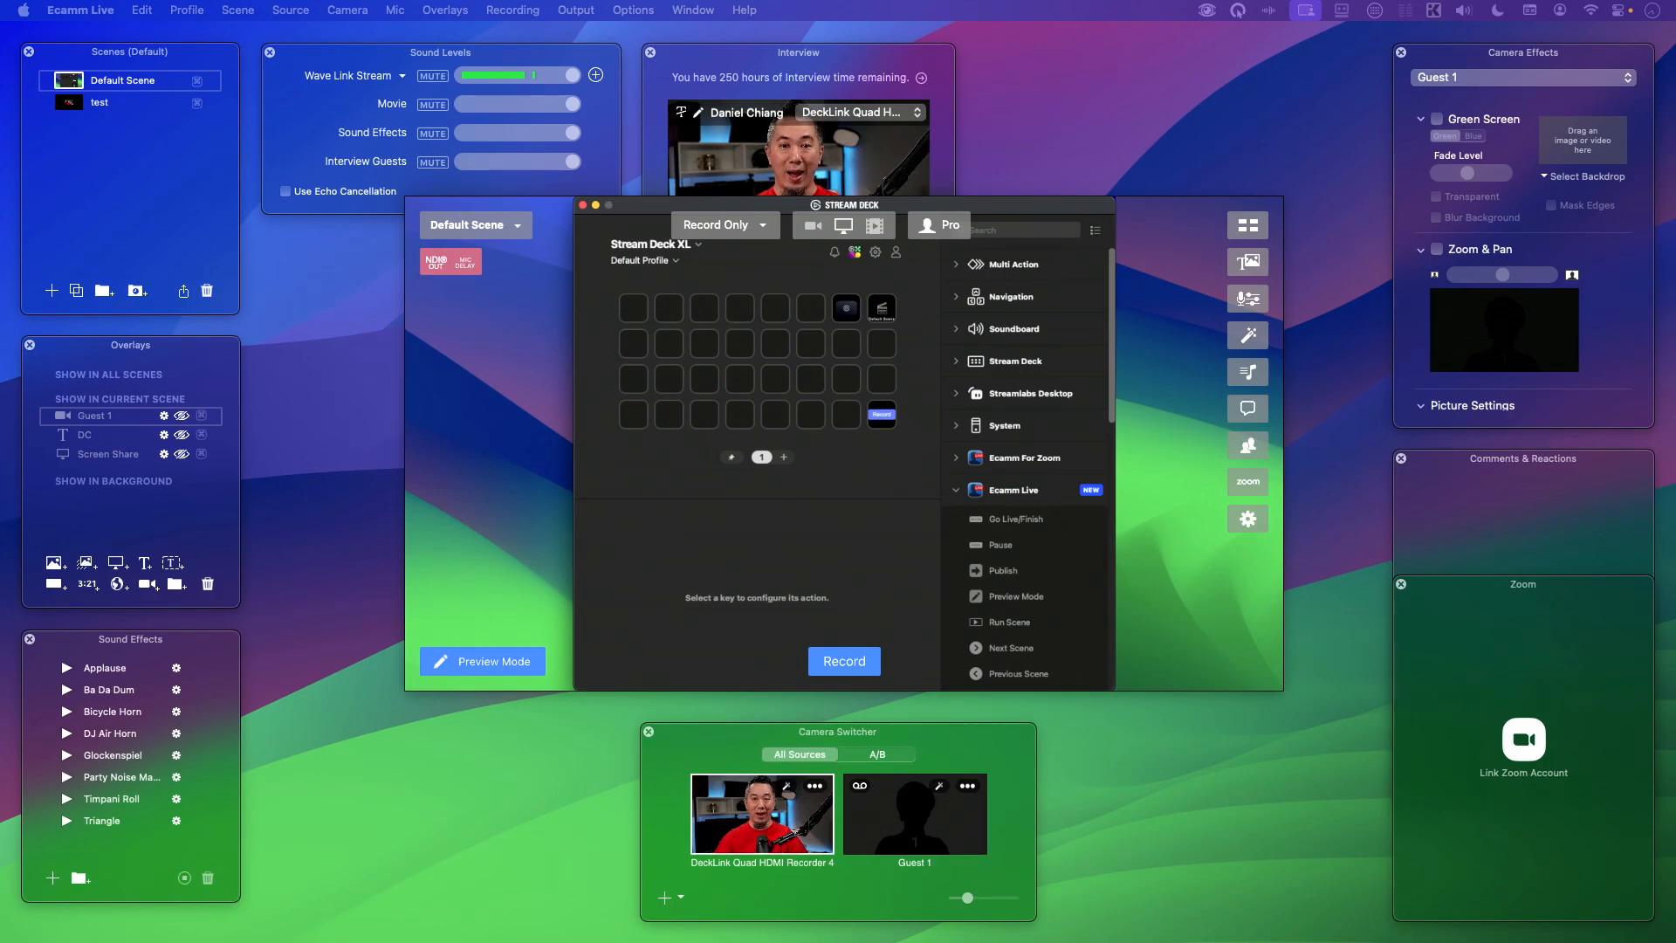
{"action": "left_click", "coordinate": [588, 411]}
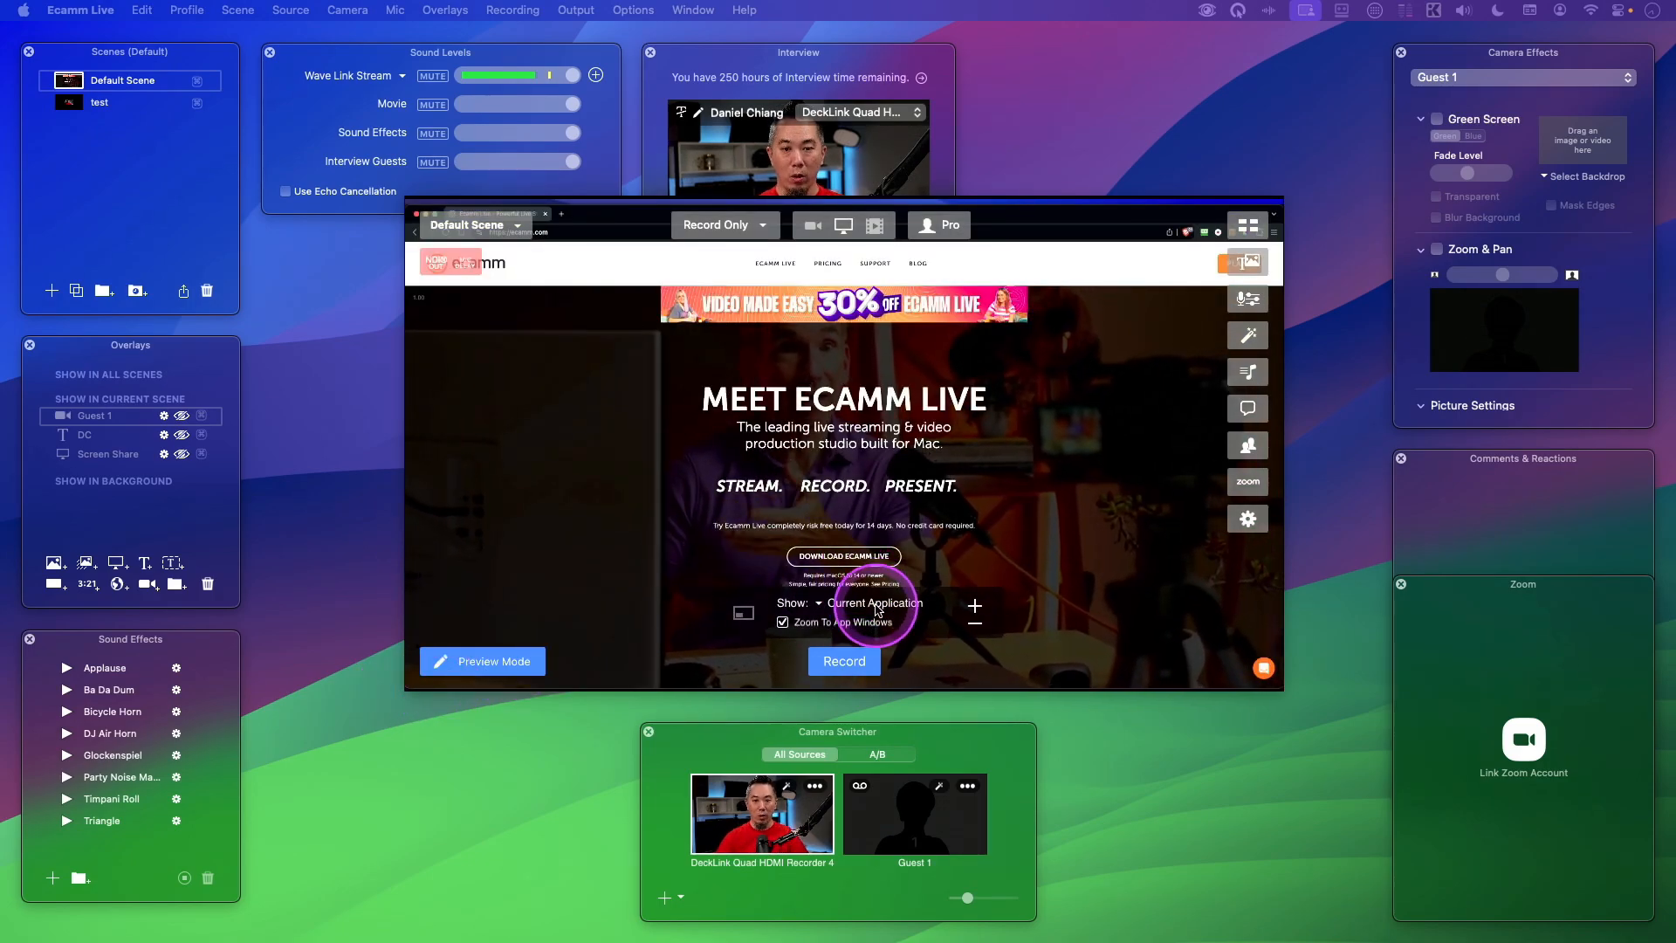
{"action": "left_click", "coordinate": [876, 603]}
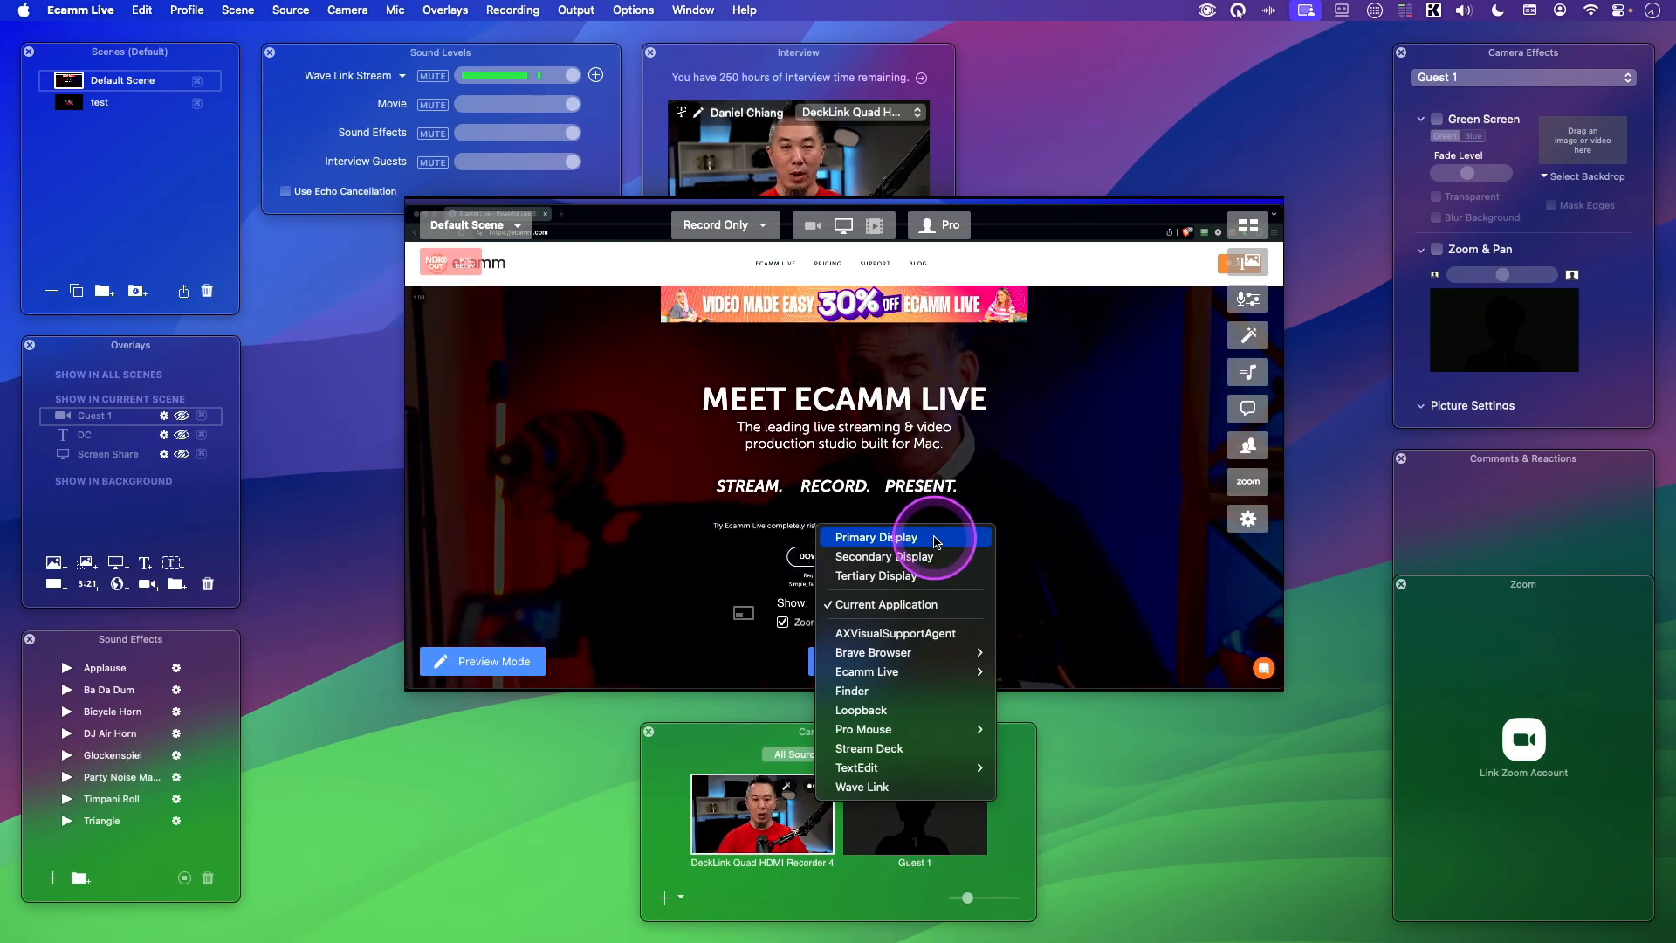
{"action": "left_click", "coordinate": [937, 540]}
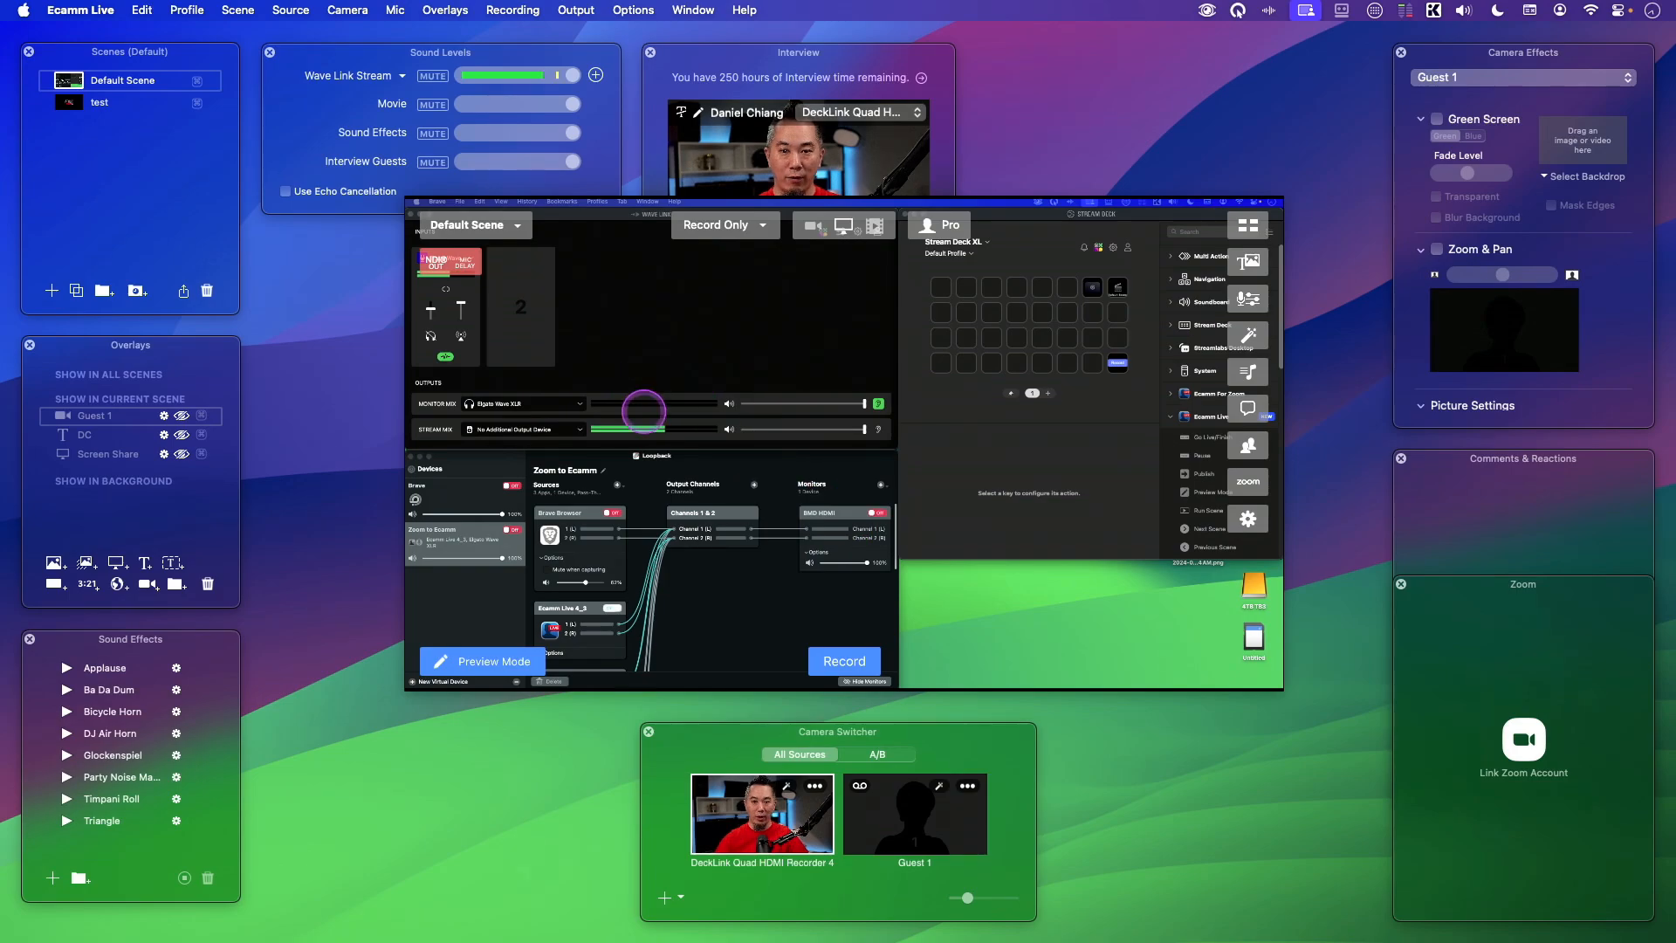
{"action": "left_click", "coordinate": [946, 247]}
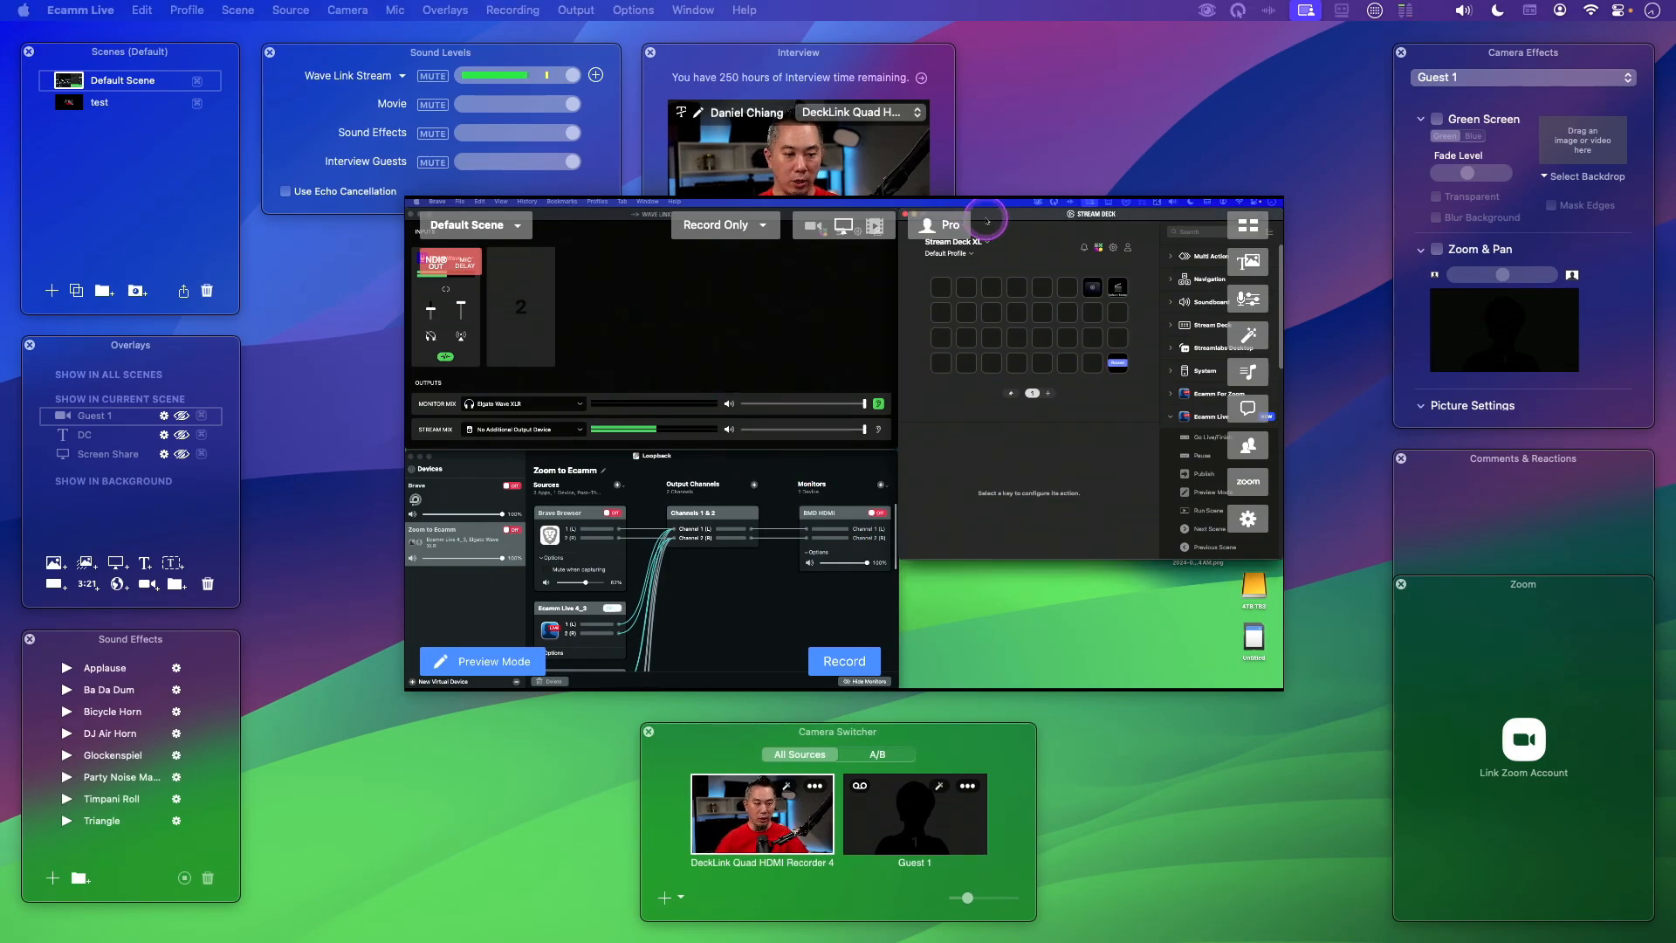
{"action": "mouse_move", "coordinate": [986, 221]}
{"action": "left_mouse_down"}
{"action": "mouse_move", "coordinate": [917, 247]}
{"action": "mouse_move", "coordinate": [990, 207]}
{"action": "left_mouse_up"}
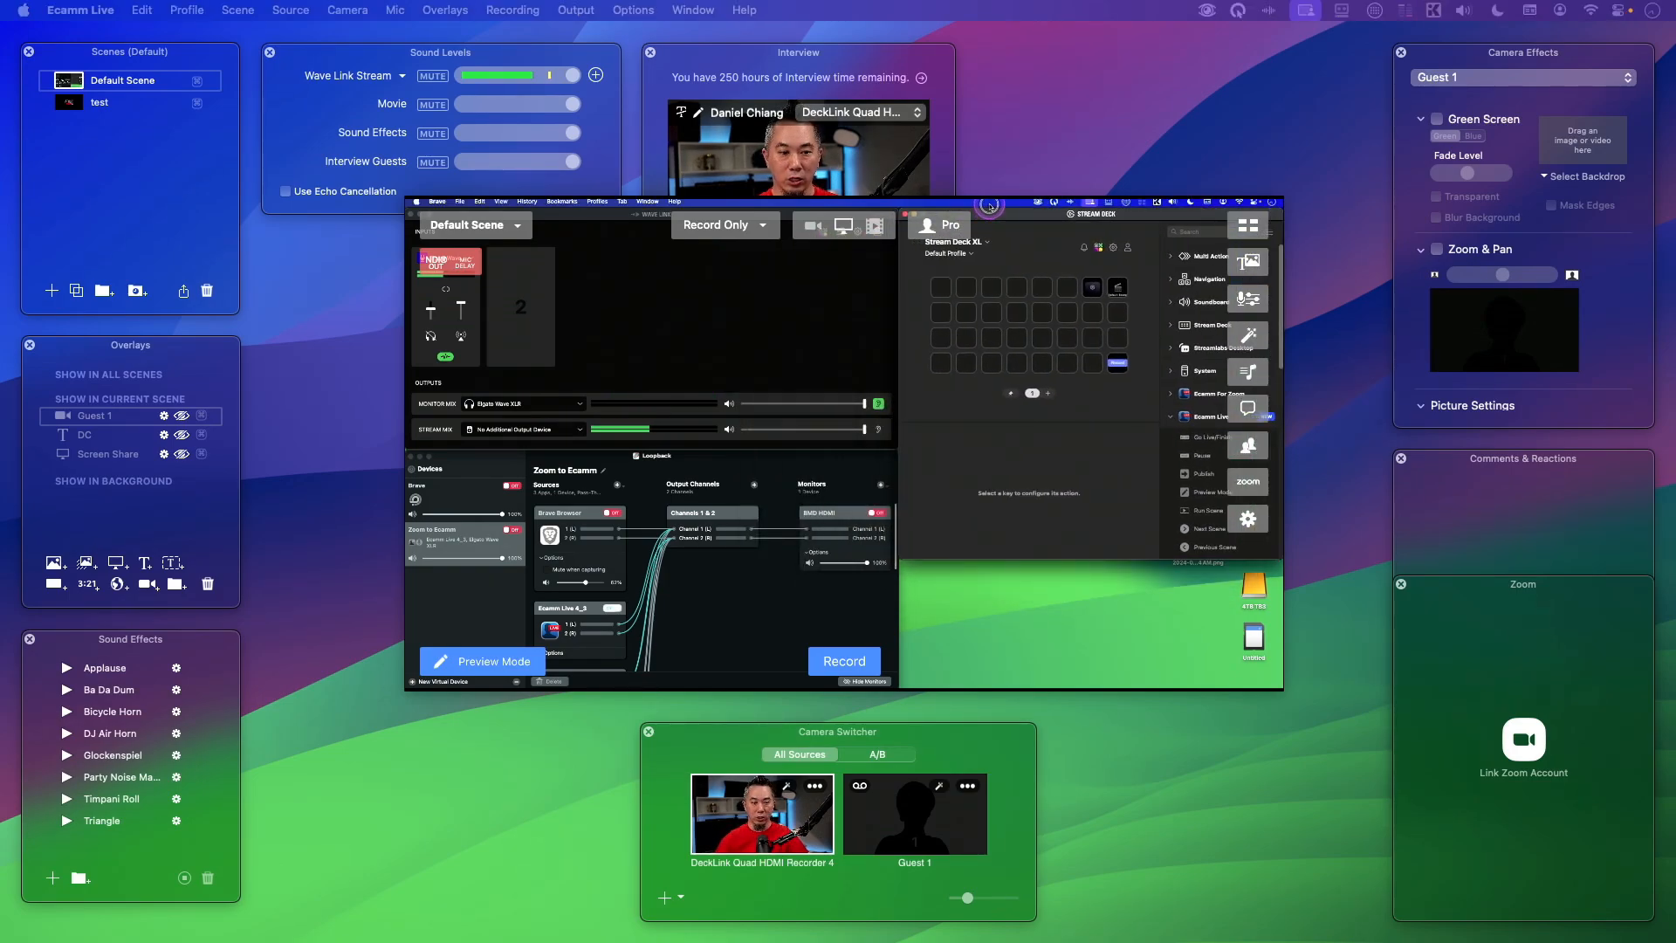
Switch the shared screen source to Tertiary Display, and scroll the Ecamm homepage down and back up.
{"action": "left_click", "coordinate": [865, 603]}
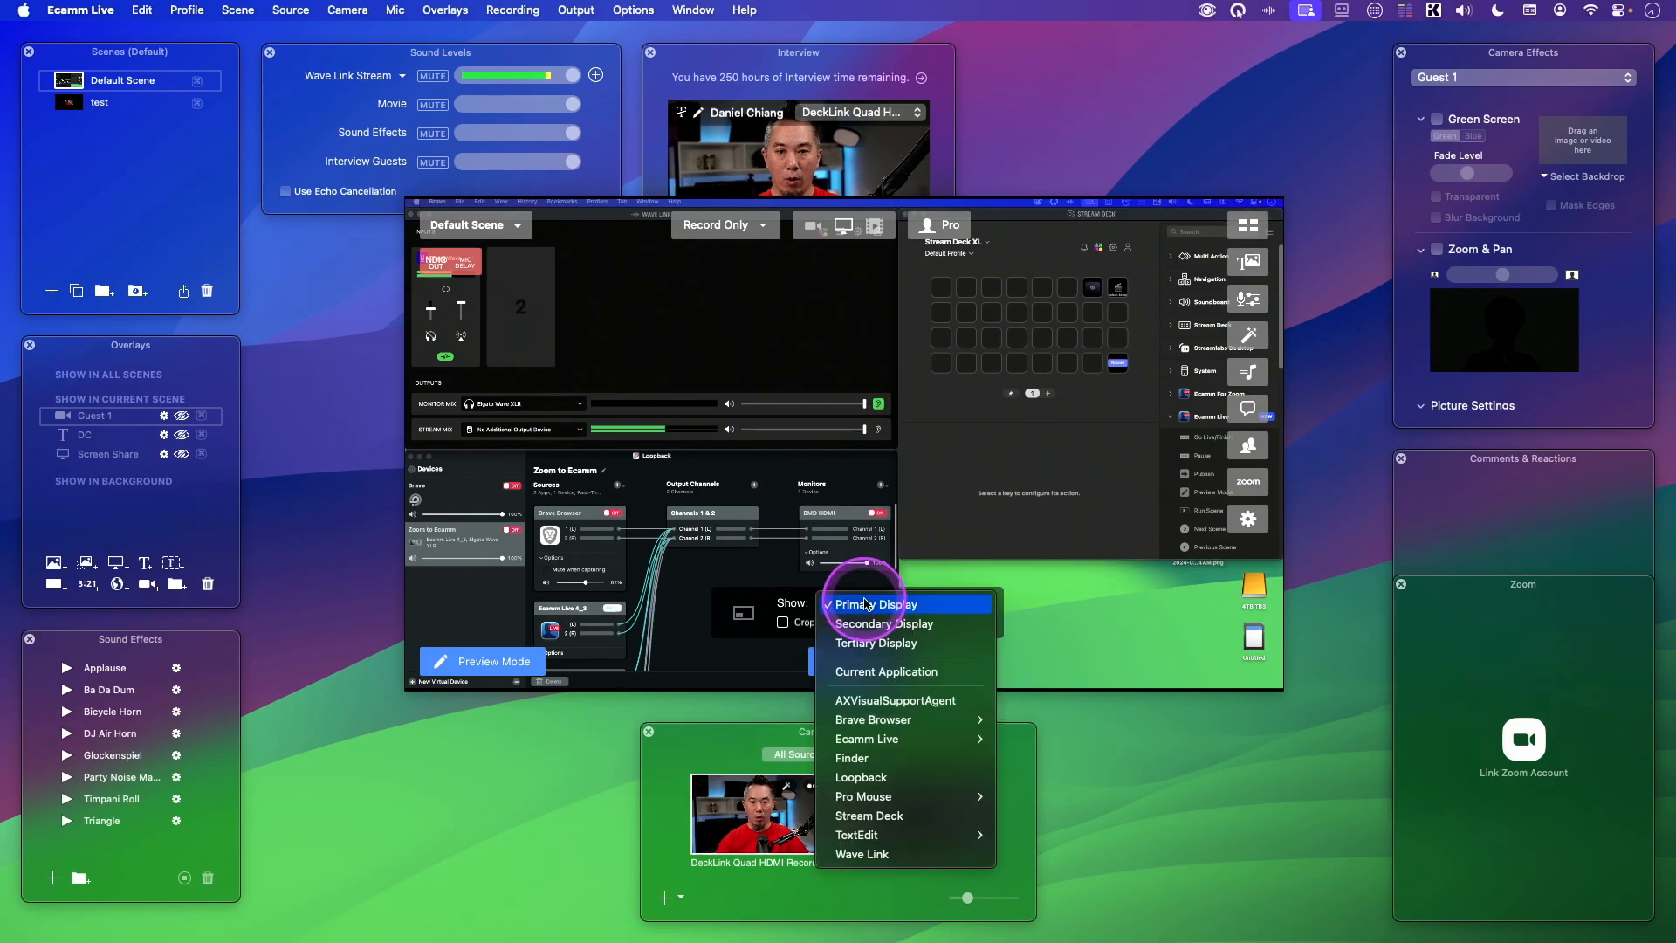
{"action": "left_click", "coordinate": [894, 647]}
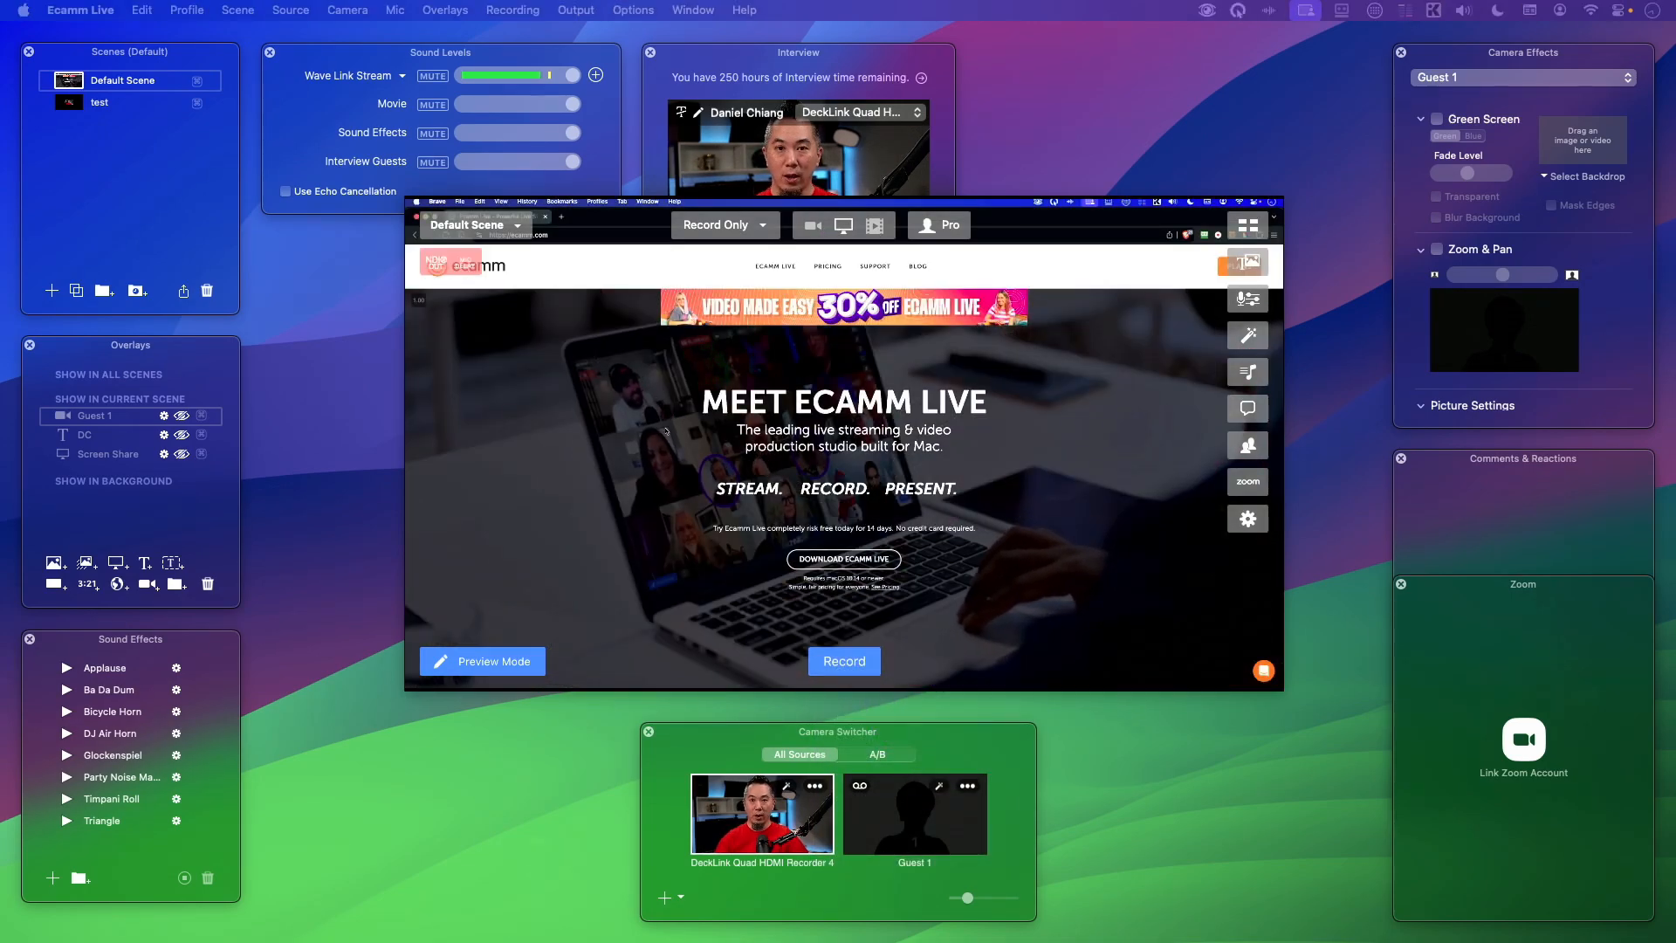
{"action": "scroll", "coordinate": [708, 439], "scroll_direction": "down", "scroll_amount": 10}
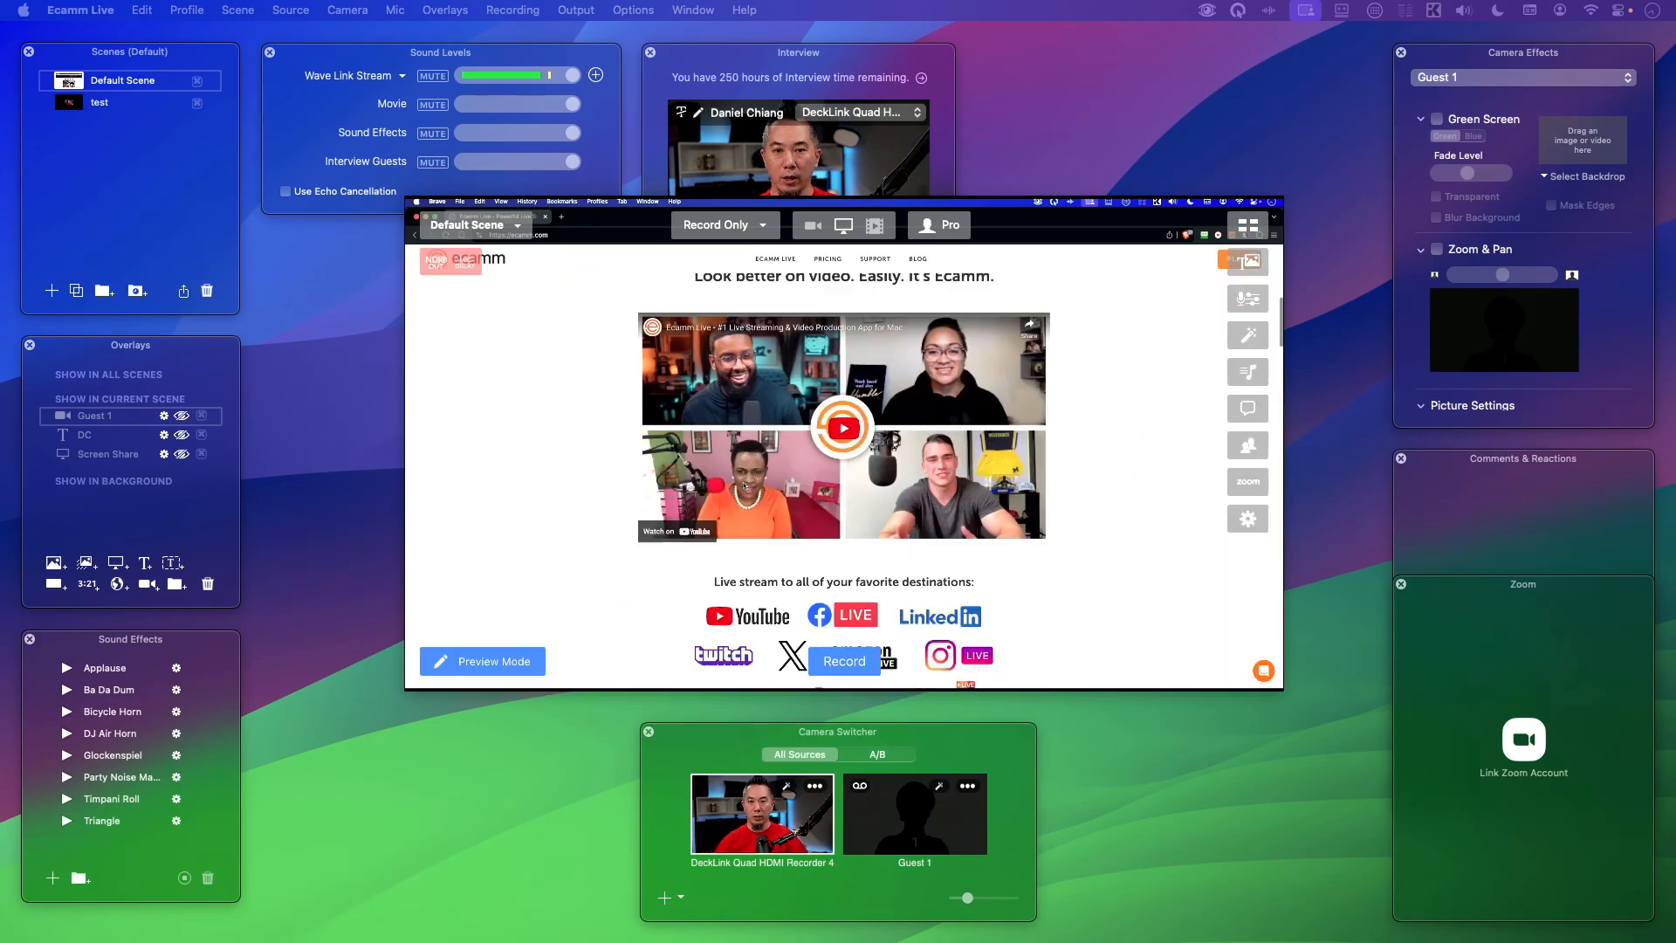
{"action": "scroll", "coordinate": [1006, 483], "scroll_direction": "up", "scroll_amount": 8}
{"action": "scroll", "coordinate": [1007, 482], "scroll_direction": "up", "scroll_amount": 5}
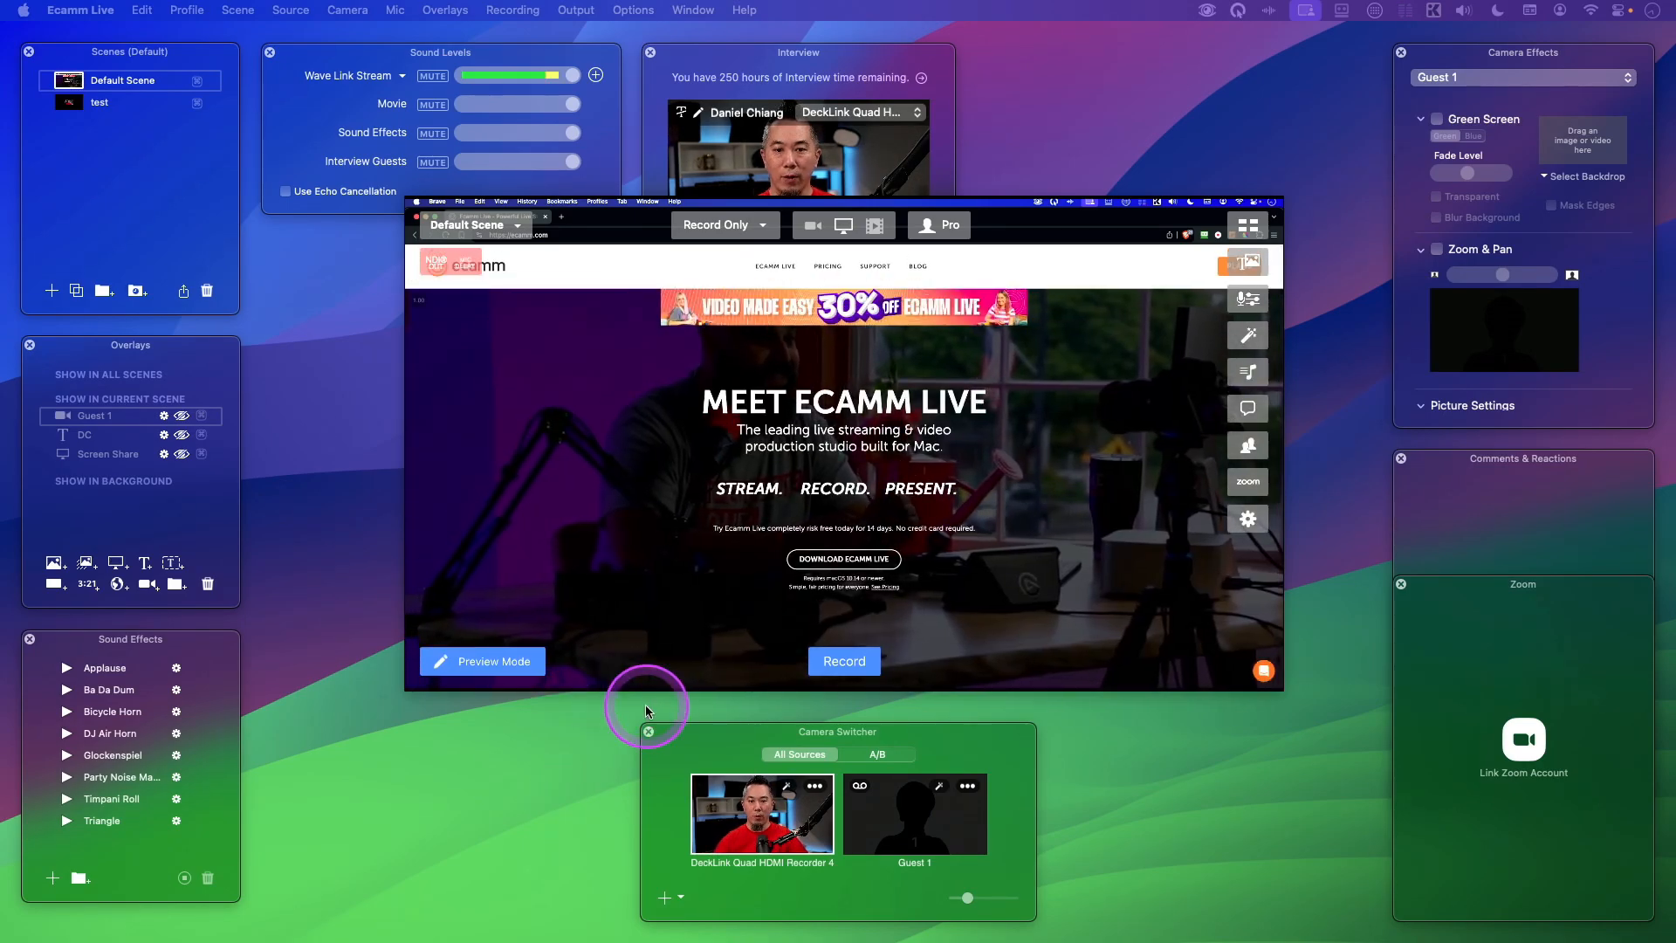
Add the DeckLink camera as an overlay in the lower-left area of the shared screen and set its shape to Squircle.
{"action": "left_click_drag", "start_coordinate": [641, 603], "coordinate": [585, 596]}
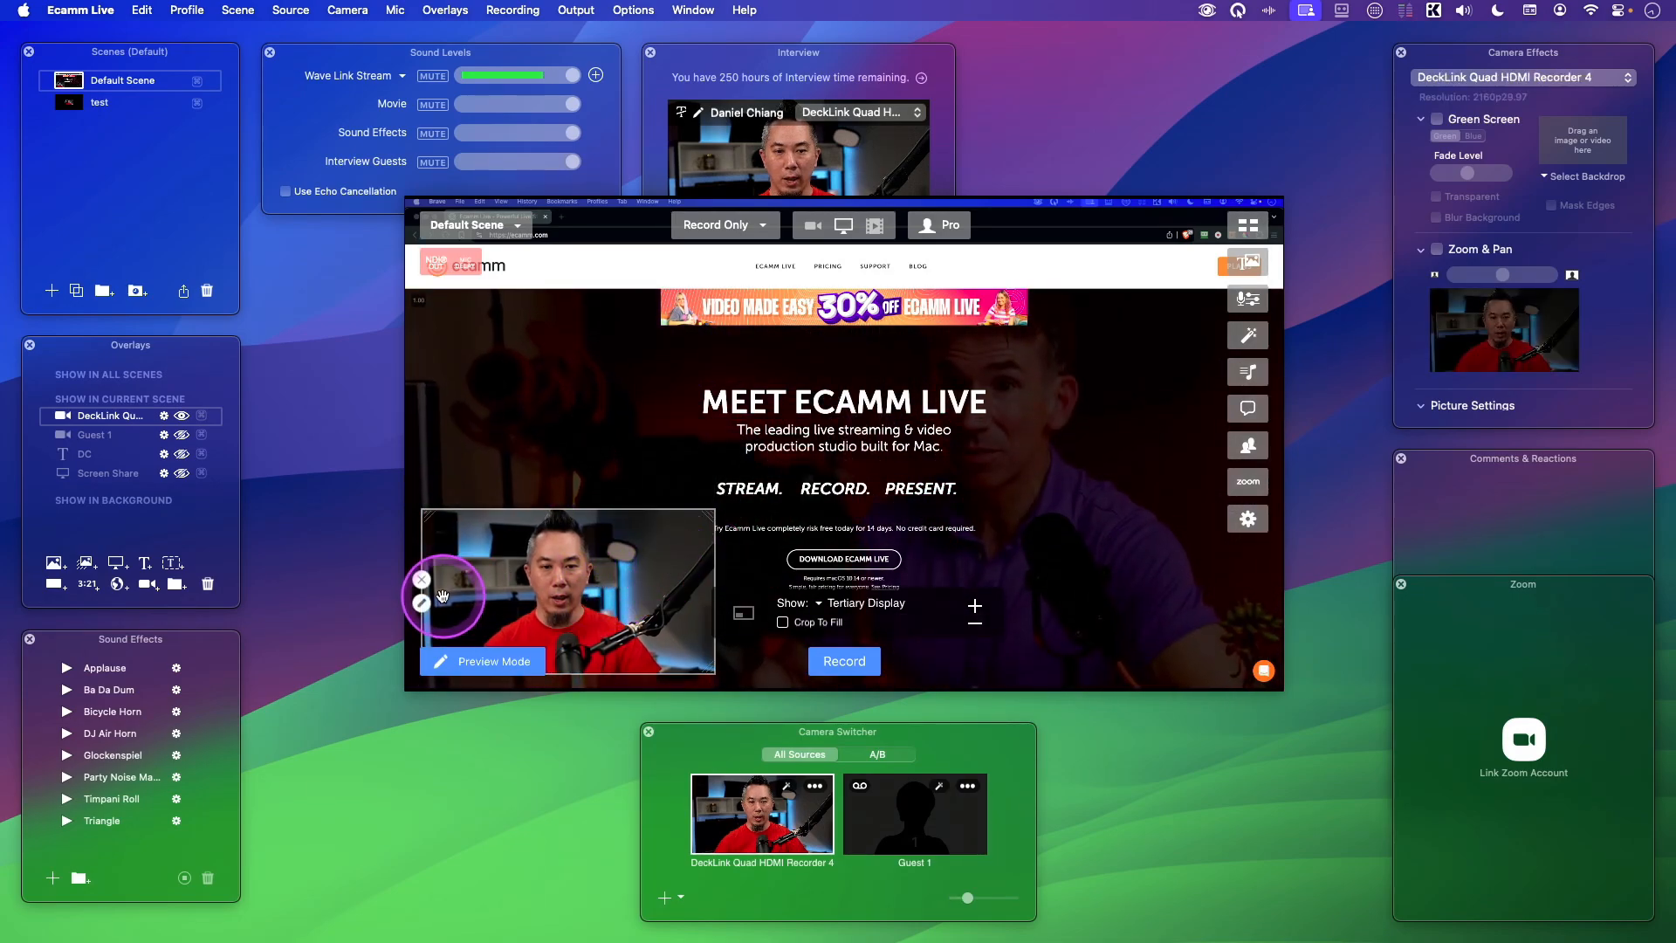
{"action": "left_click", "coordinate": [423, 602]}
{"action": "left_click", "coordinate": [270, 452]}
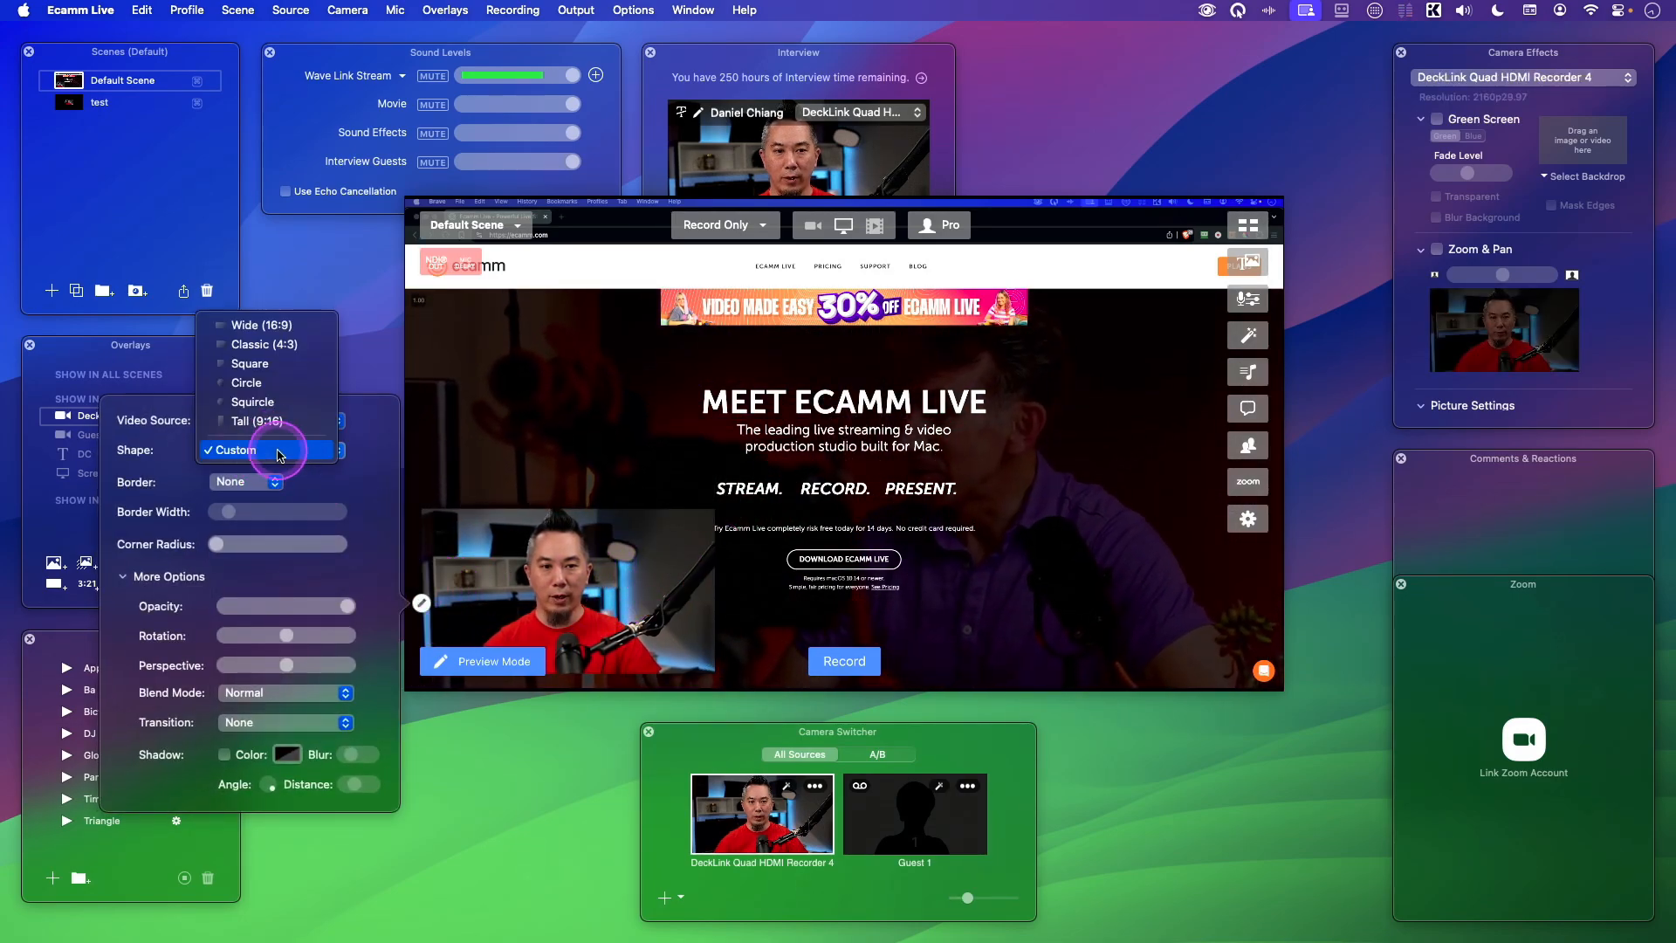
{"action": "left_click", "coordinate": [300, 411]}
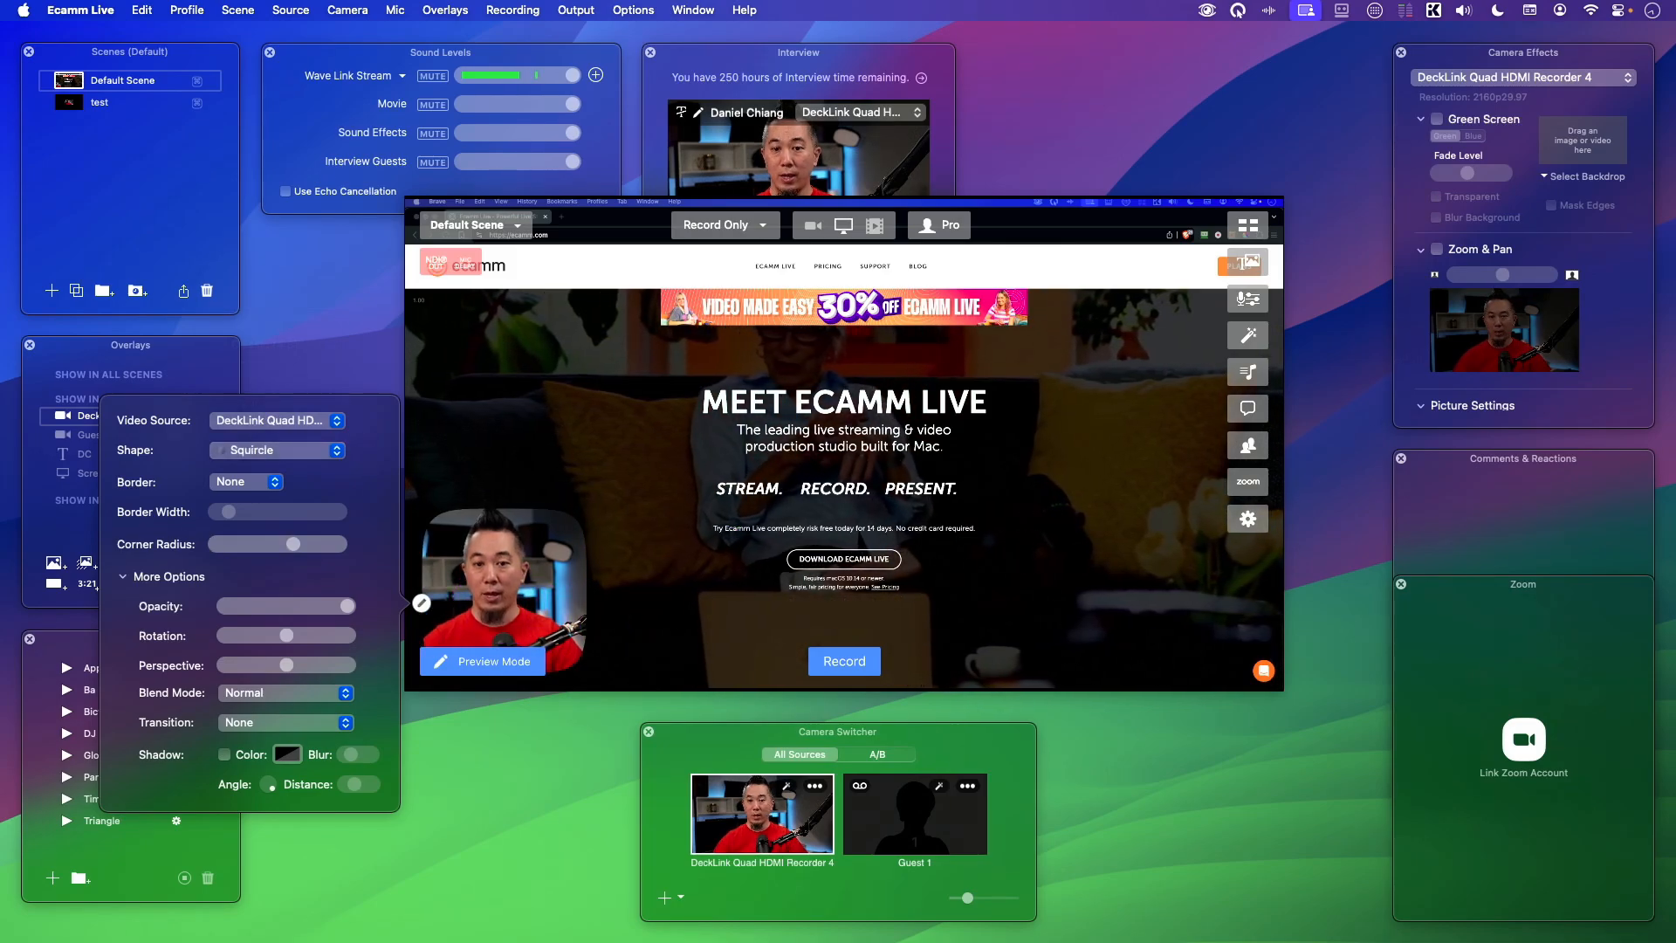
Scroll the shared webpage down and back up beneath the camera overlay, and hide the overlay.
{"action": "scroll", "coordinate": [843, 467], "scroll_direction": "down", "scroll_amount": 20}
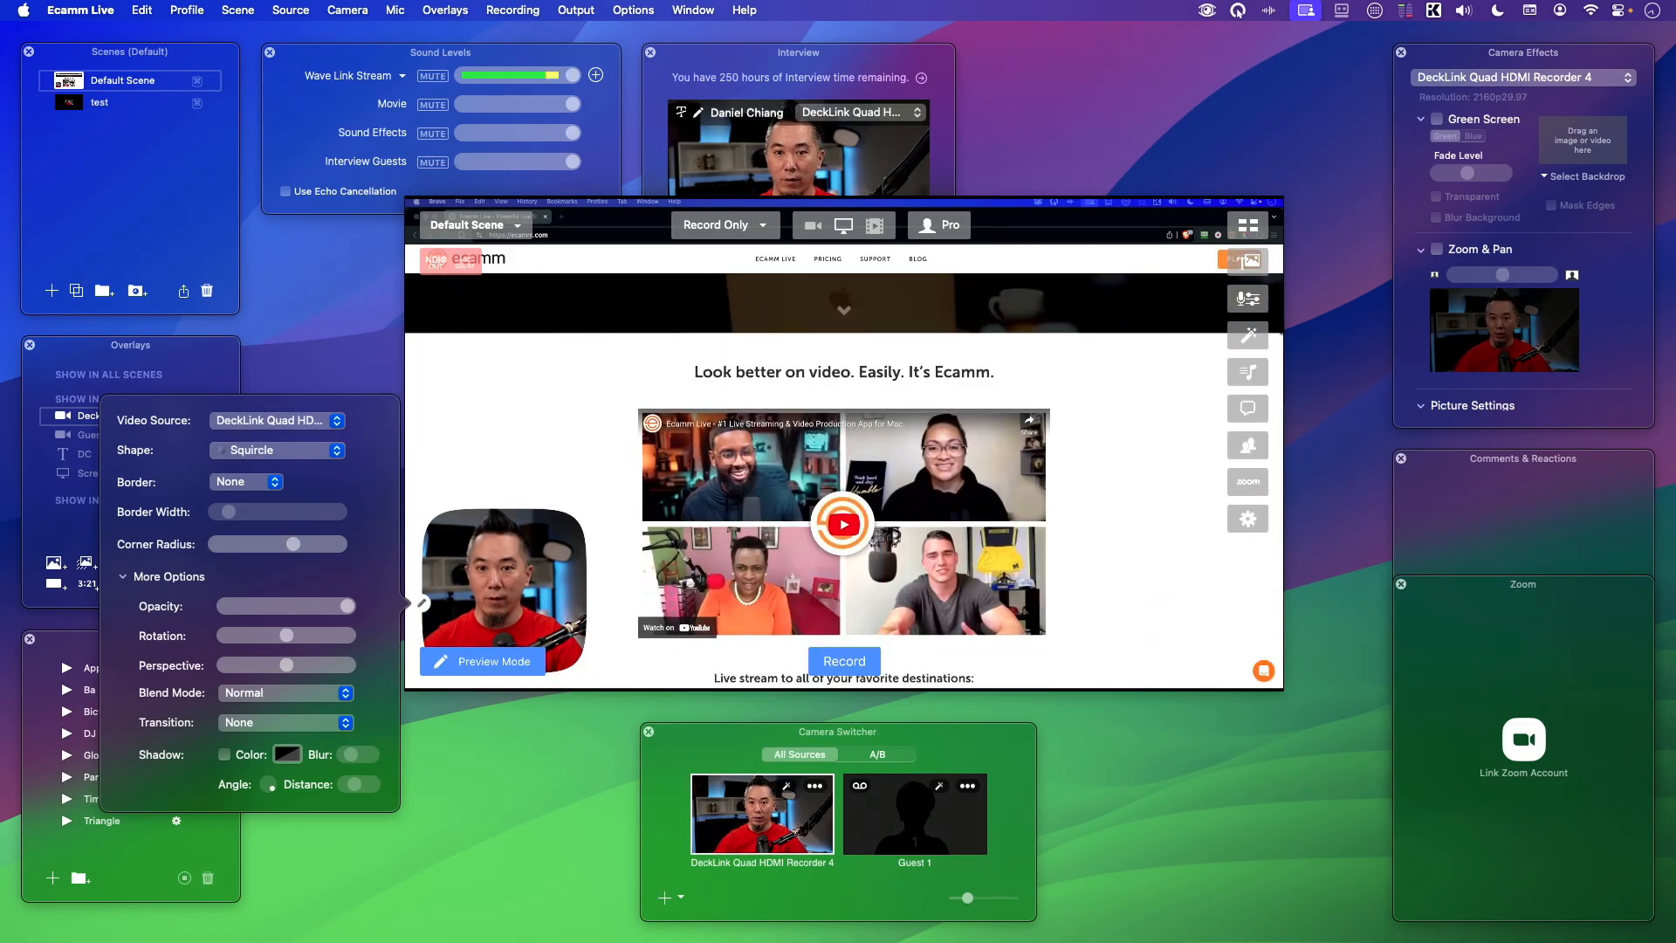
{"action": "scroll", "coordinate": [844, 467], "scroll_direction": "up", "scroll_amount": 20}
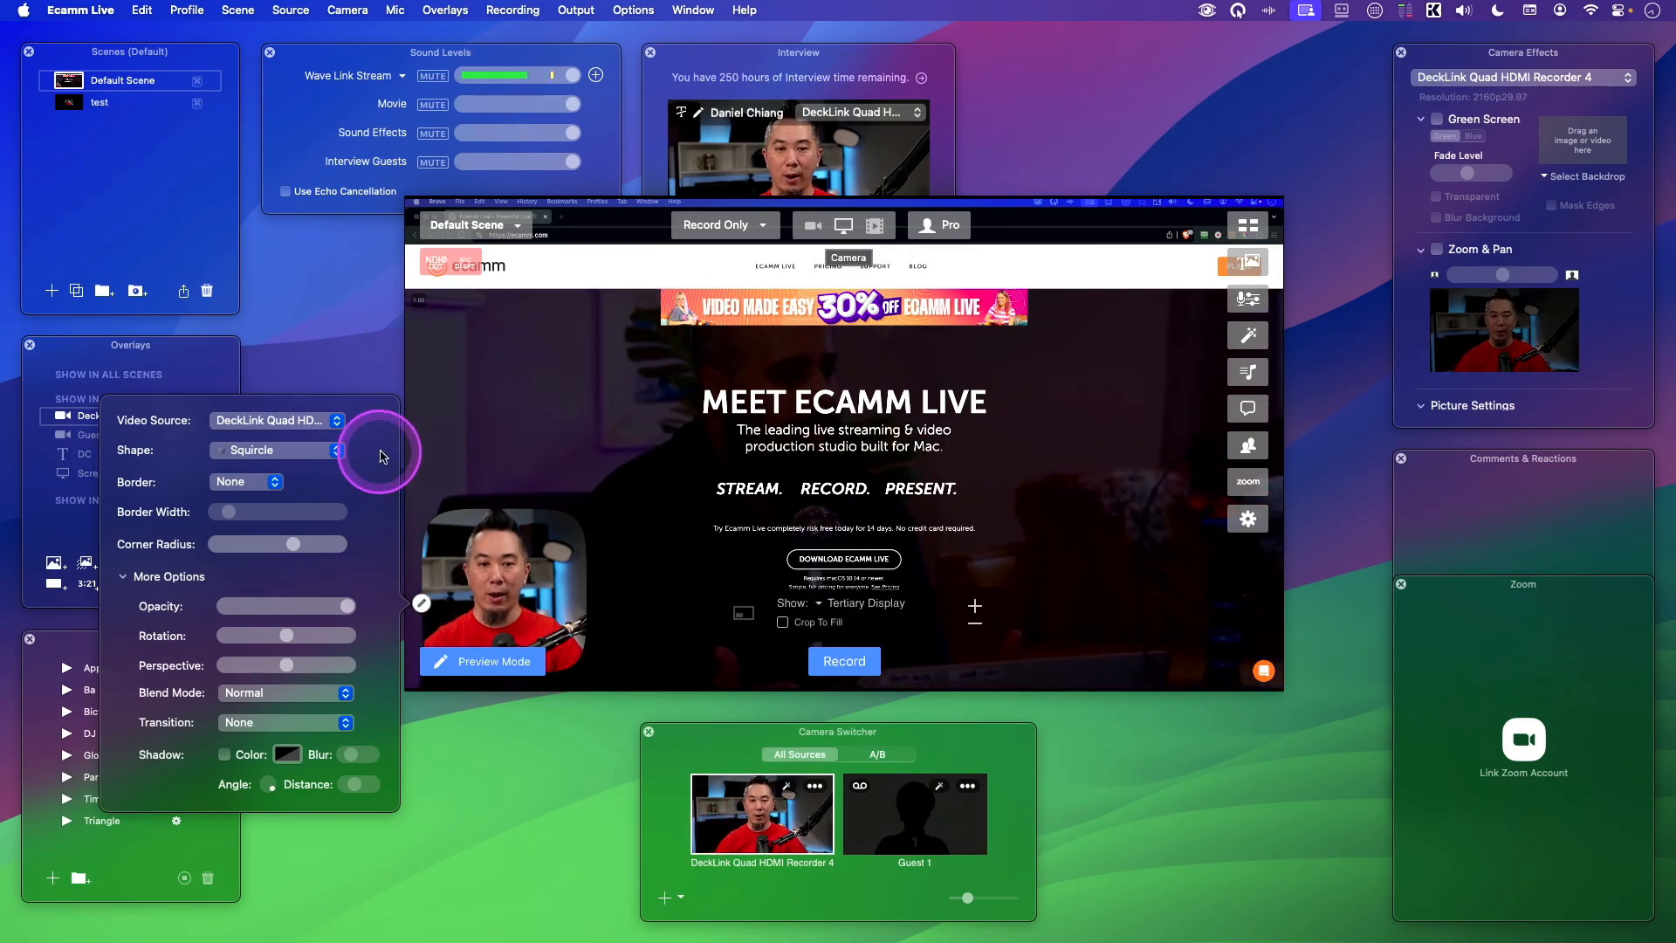
{"action": "left_click", "coordinate": [421, 581]}
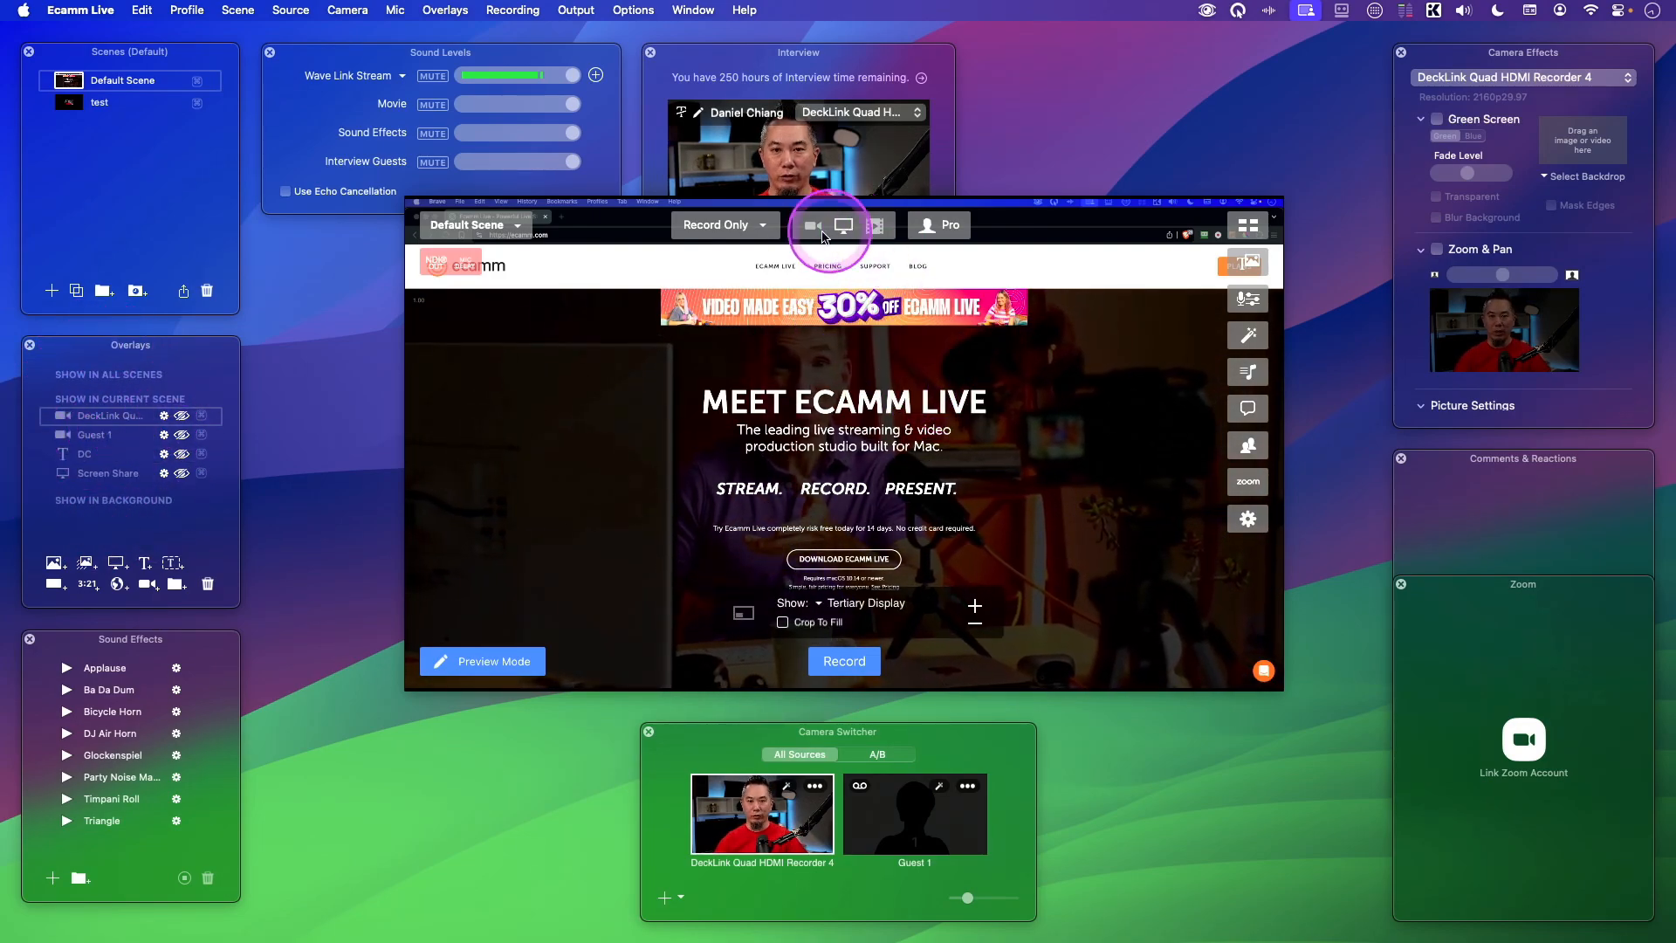
{"action": "left_click", "coordinate": [842, 228]}
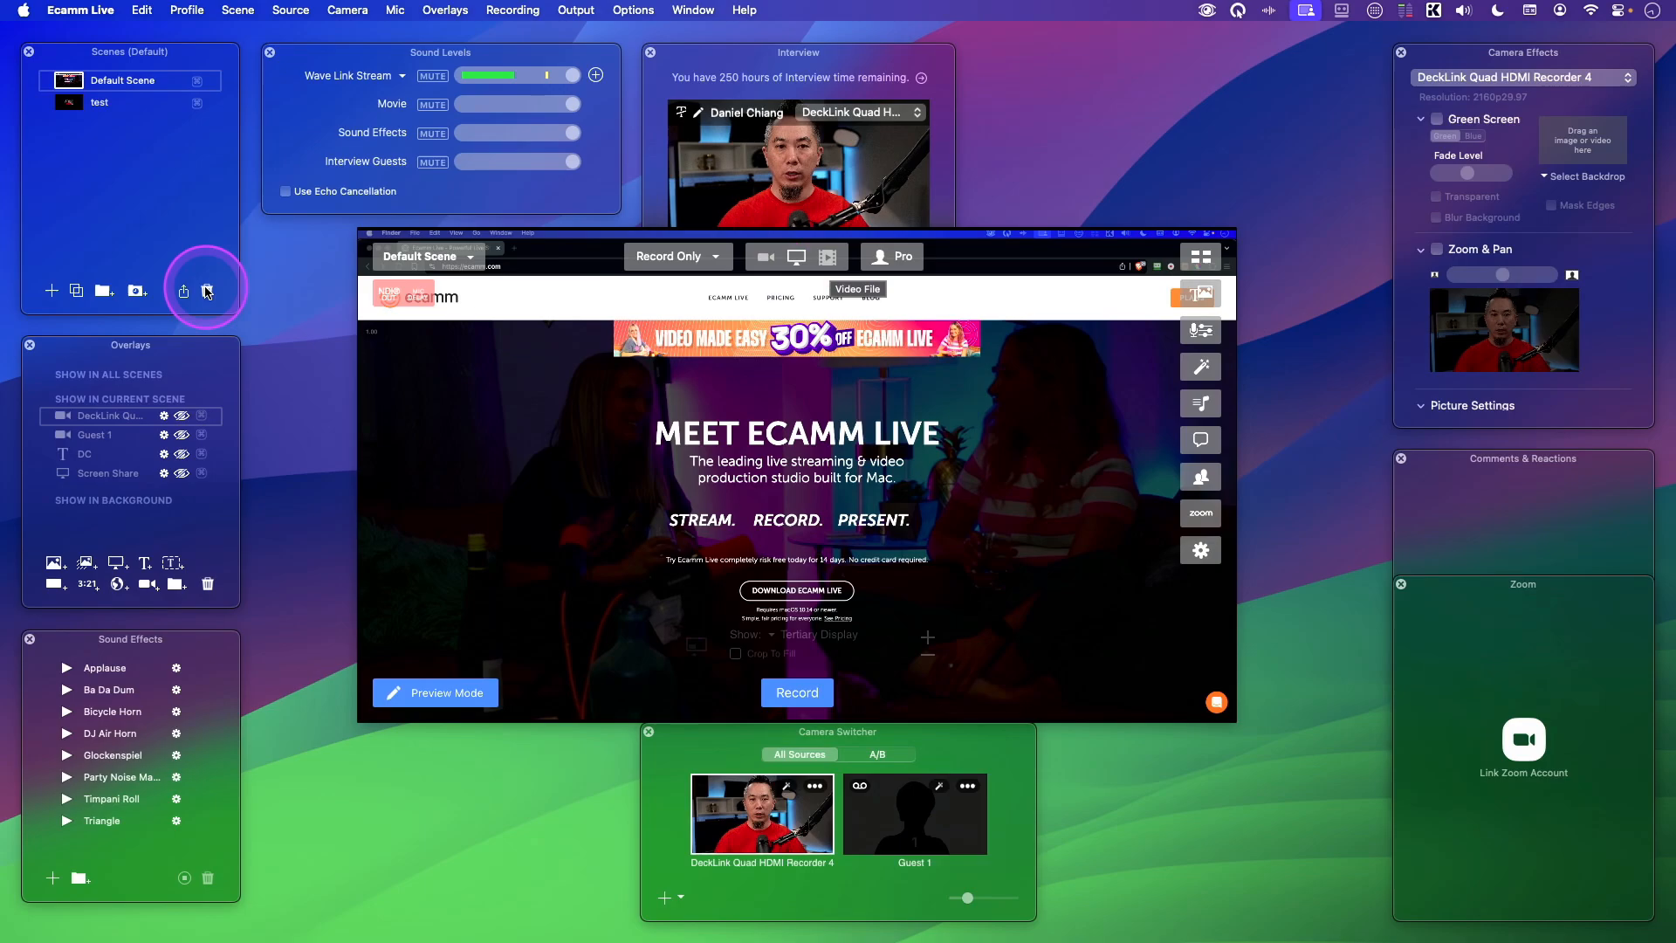
Rename the "test" scene as "video" and make it the active scene.
{"action": "double_click", "coordinate": [102, 104]}
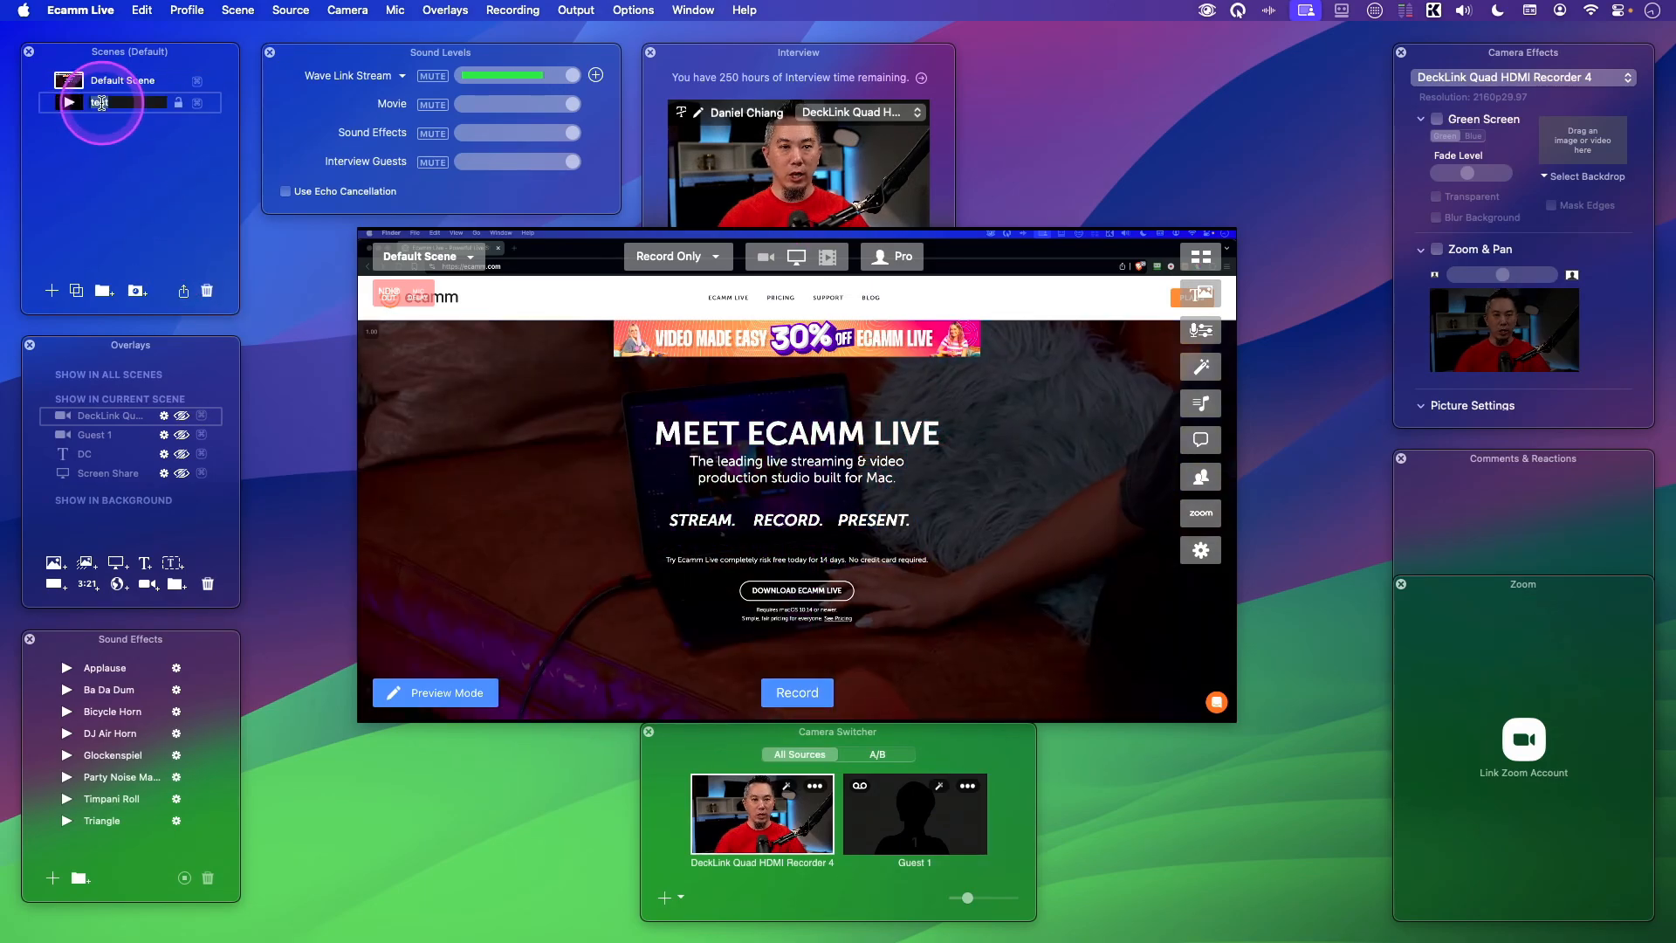
{"action": "key", "text": "Return"}
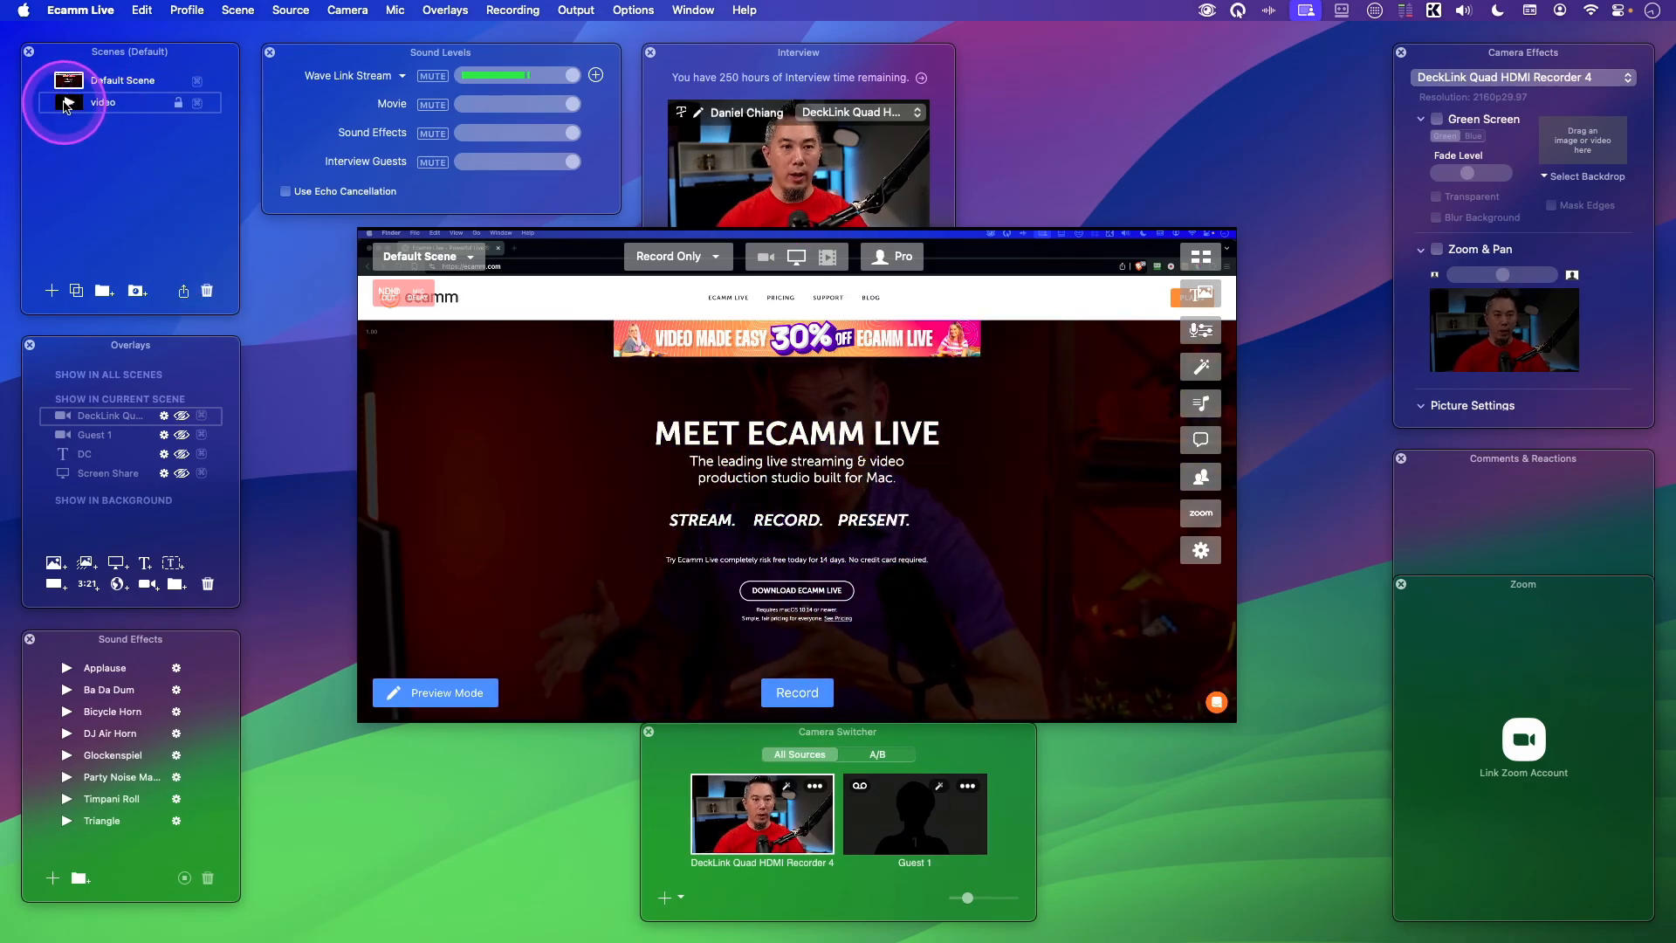
{"action": "left_click", "coordinate": [603, 435]}
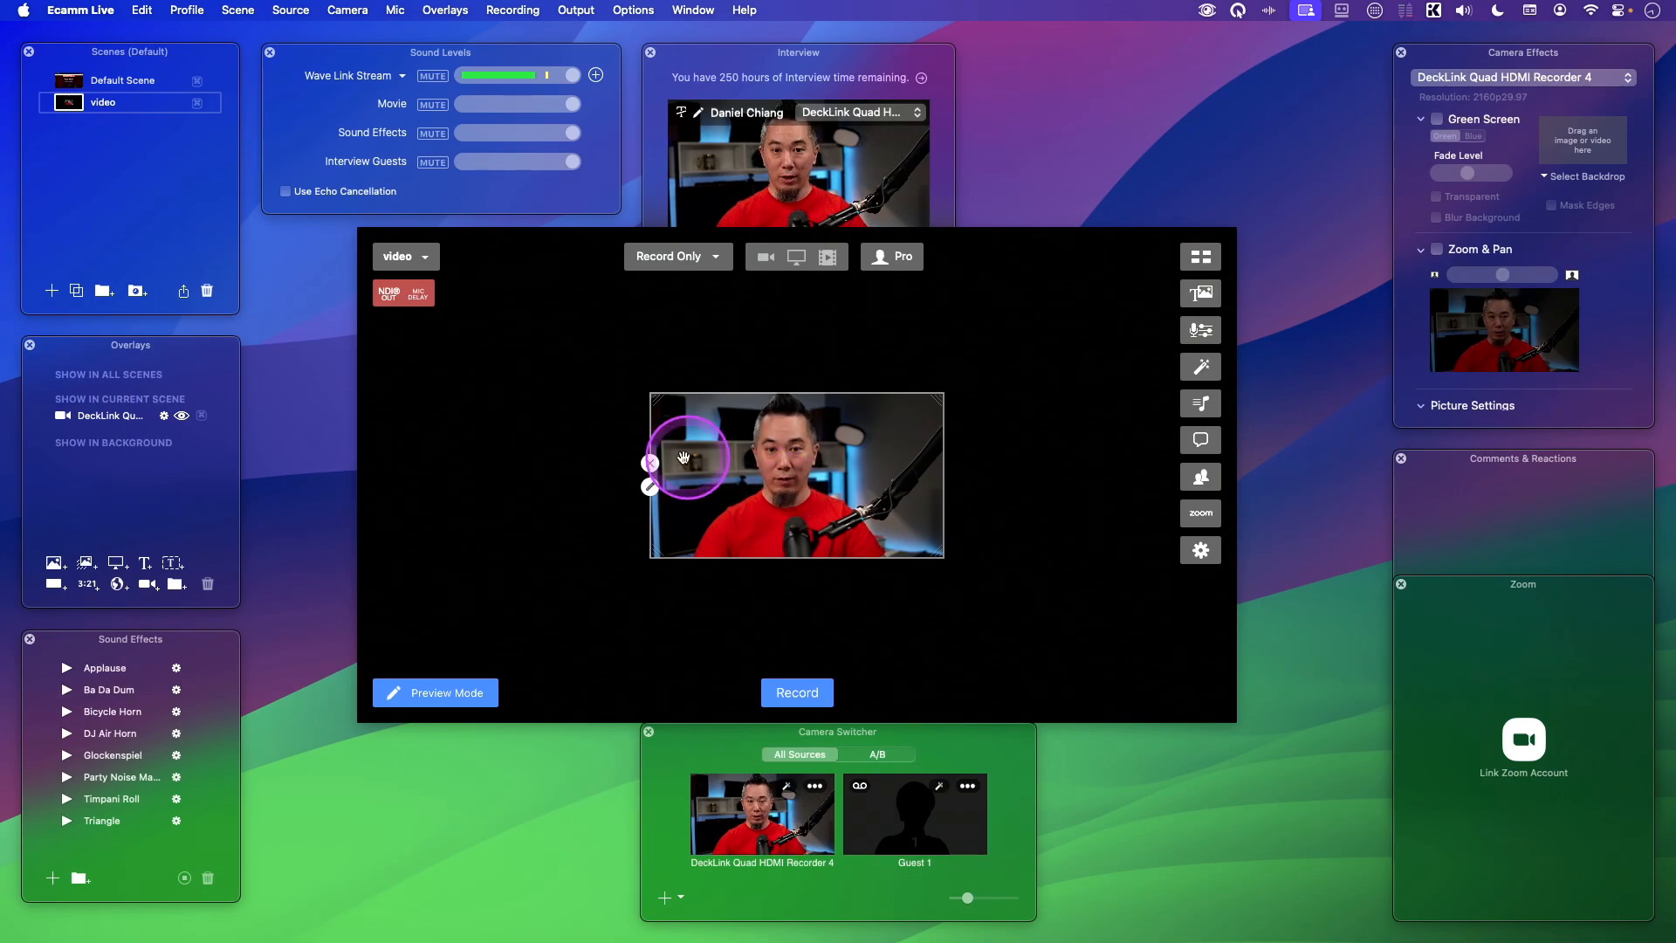
Delete the DeckLink camera overlay from the video scene.
{"action": "left_click", "coordinate": [650, 486]}
{"action": "left_click", "coordinate": [648, 456]}
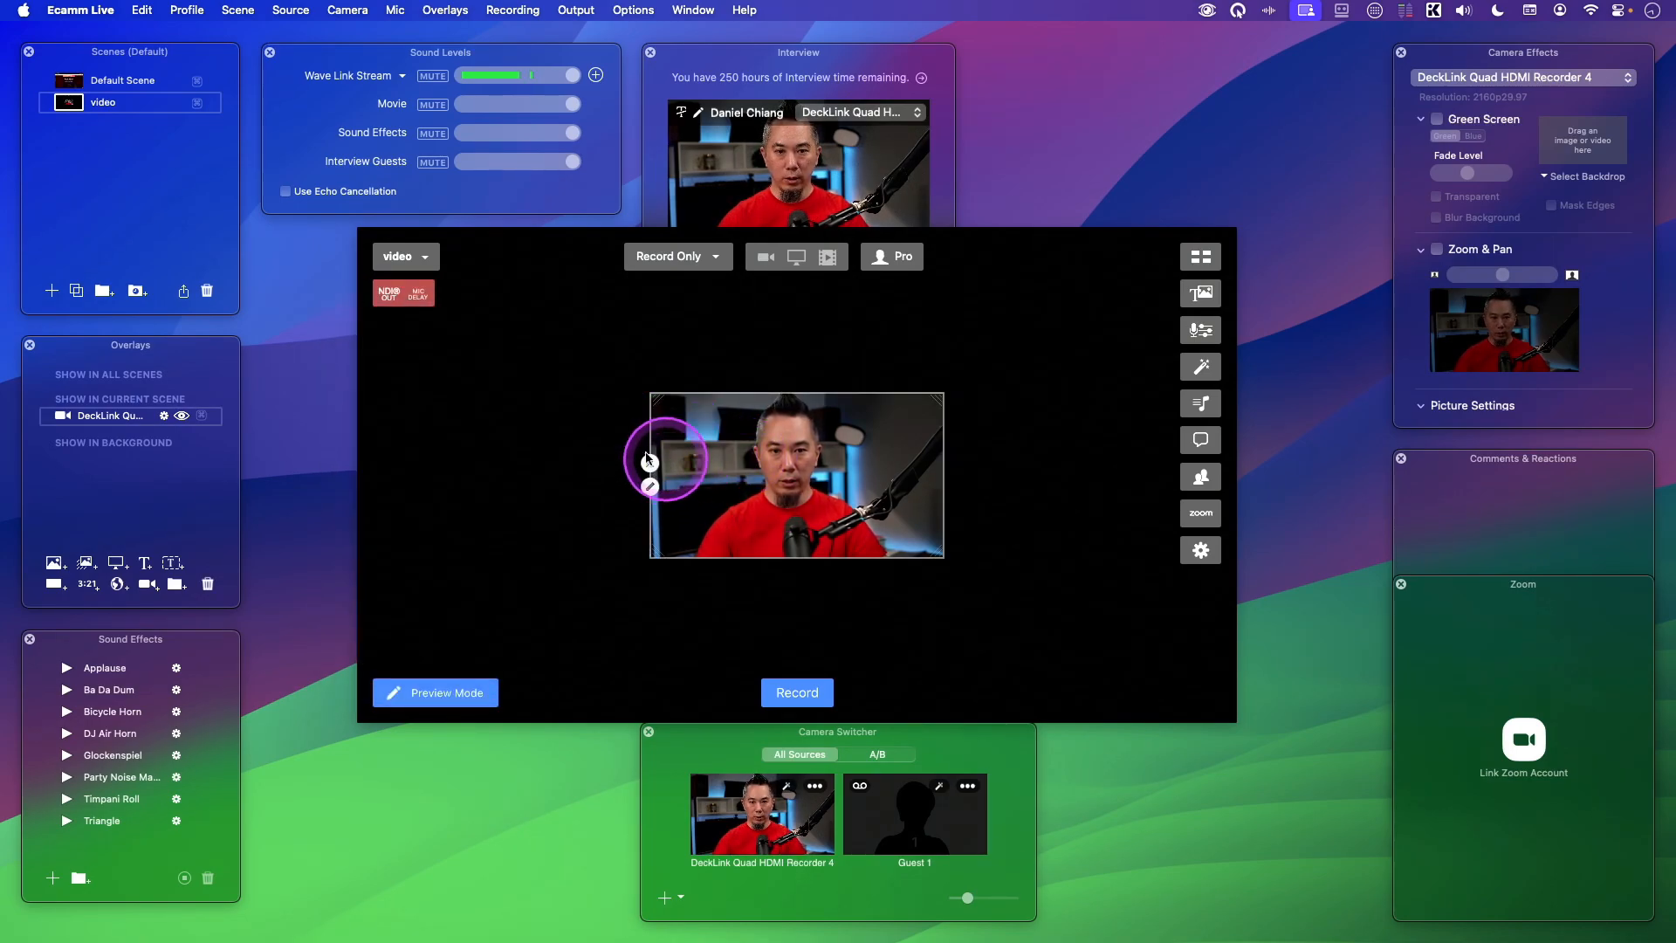
{"action": "left_click_drag", "start_coordinate": [207, 584], "coordinate": [204, 583]}
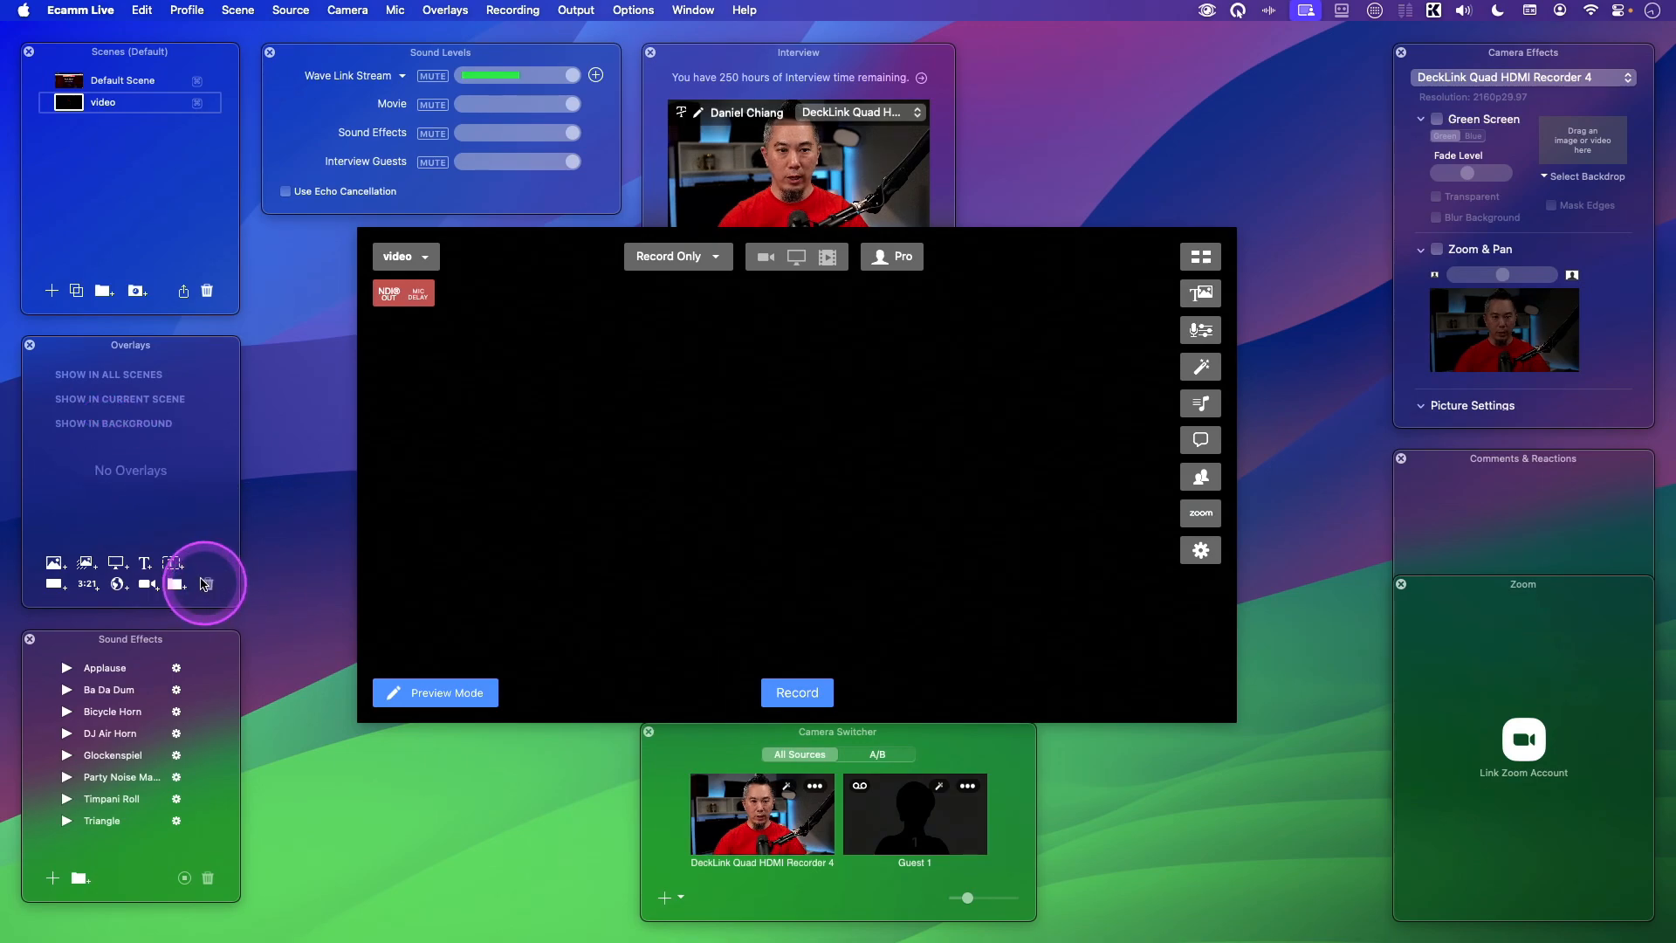
Set the video scene's main source to Sample video.mp4 from the Assets folder in Downloads.
{"action": "left_click", "coordinate": [828, 257]}
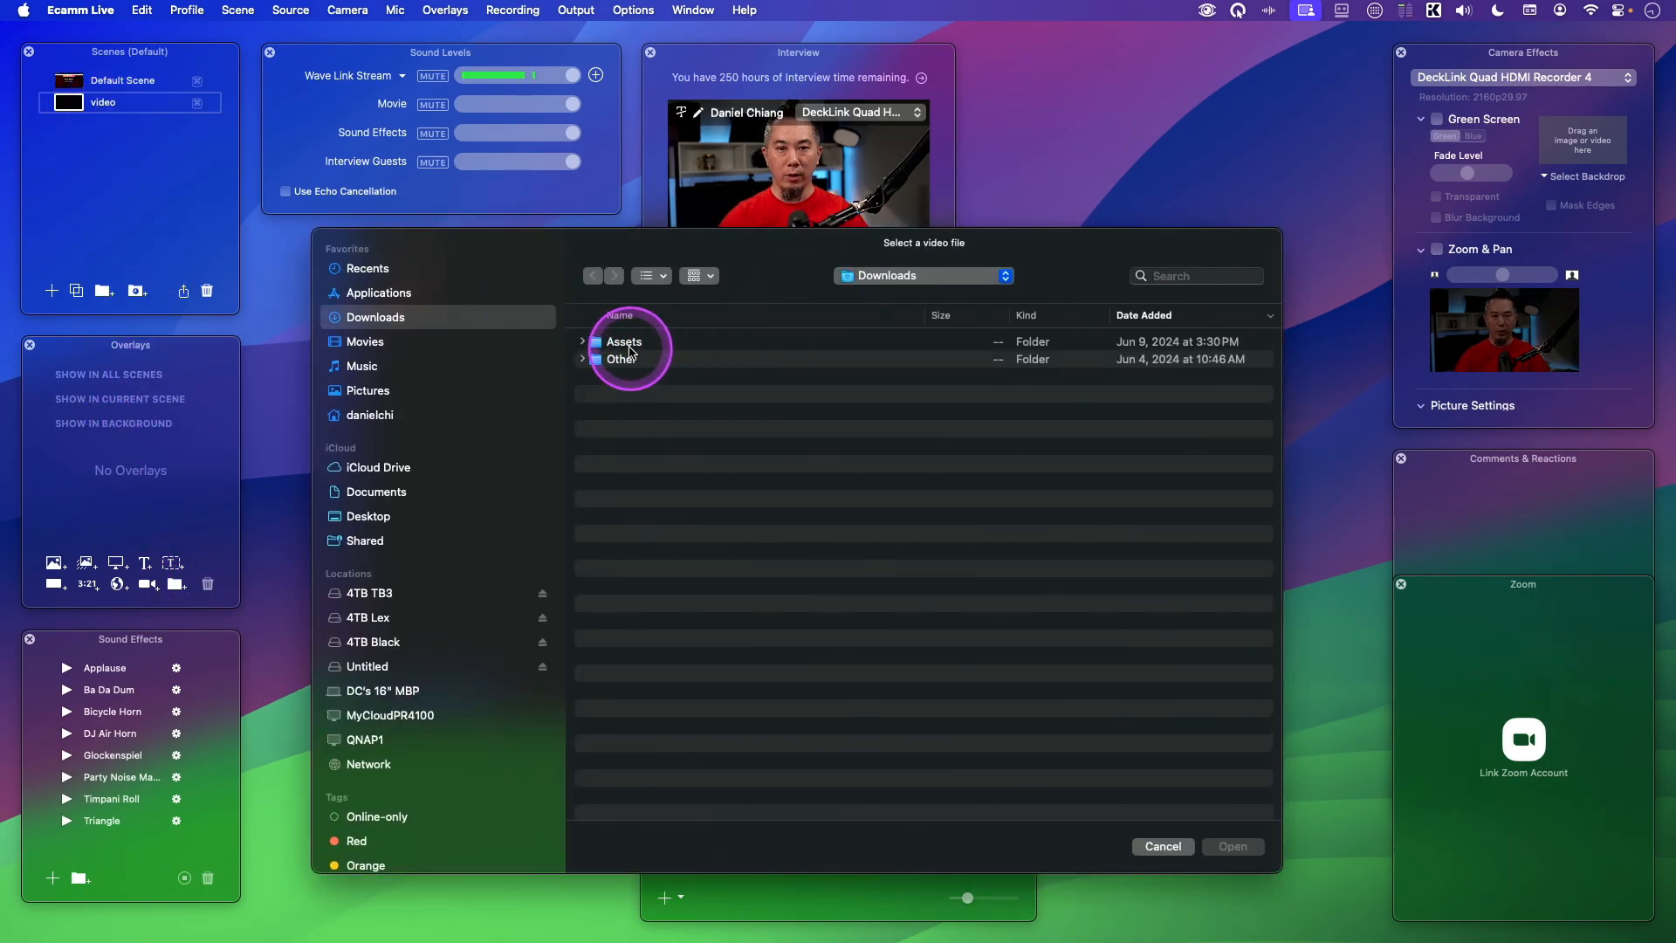
{"action": "double_click", "coordinate": [629, 344]}
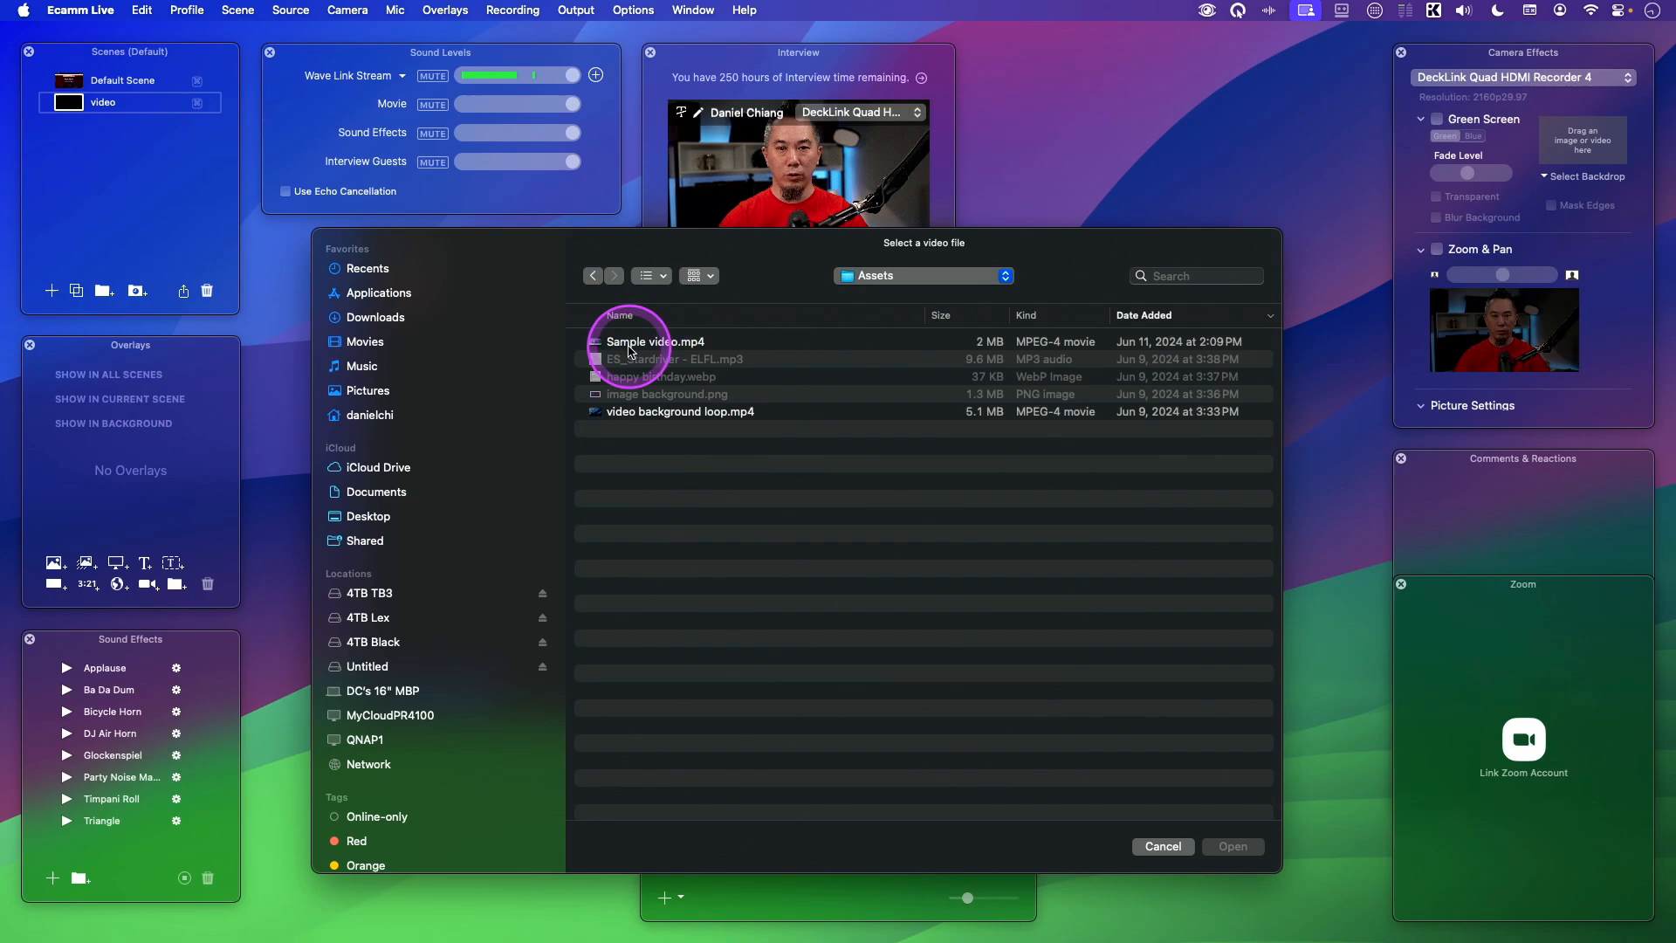
{"action": "double_click", "coordinate": [696, 344]}
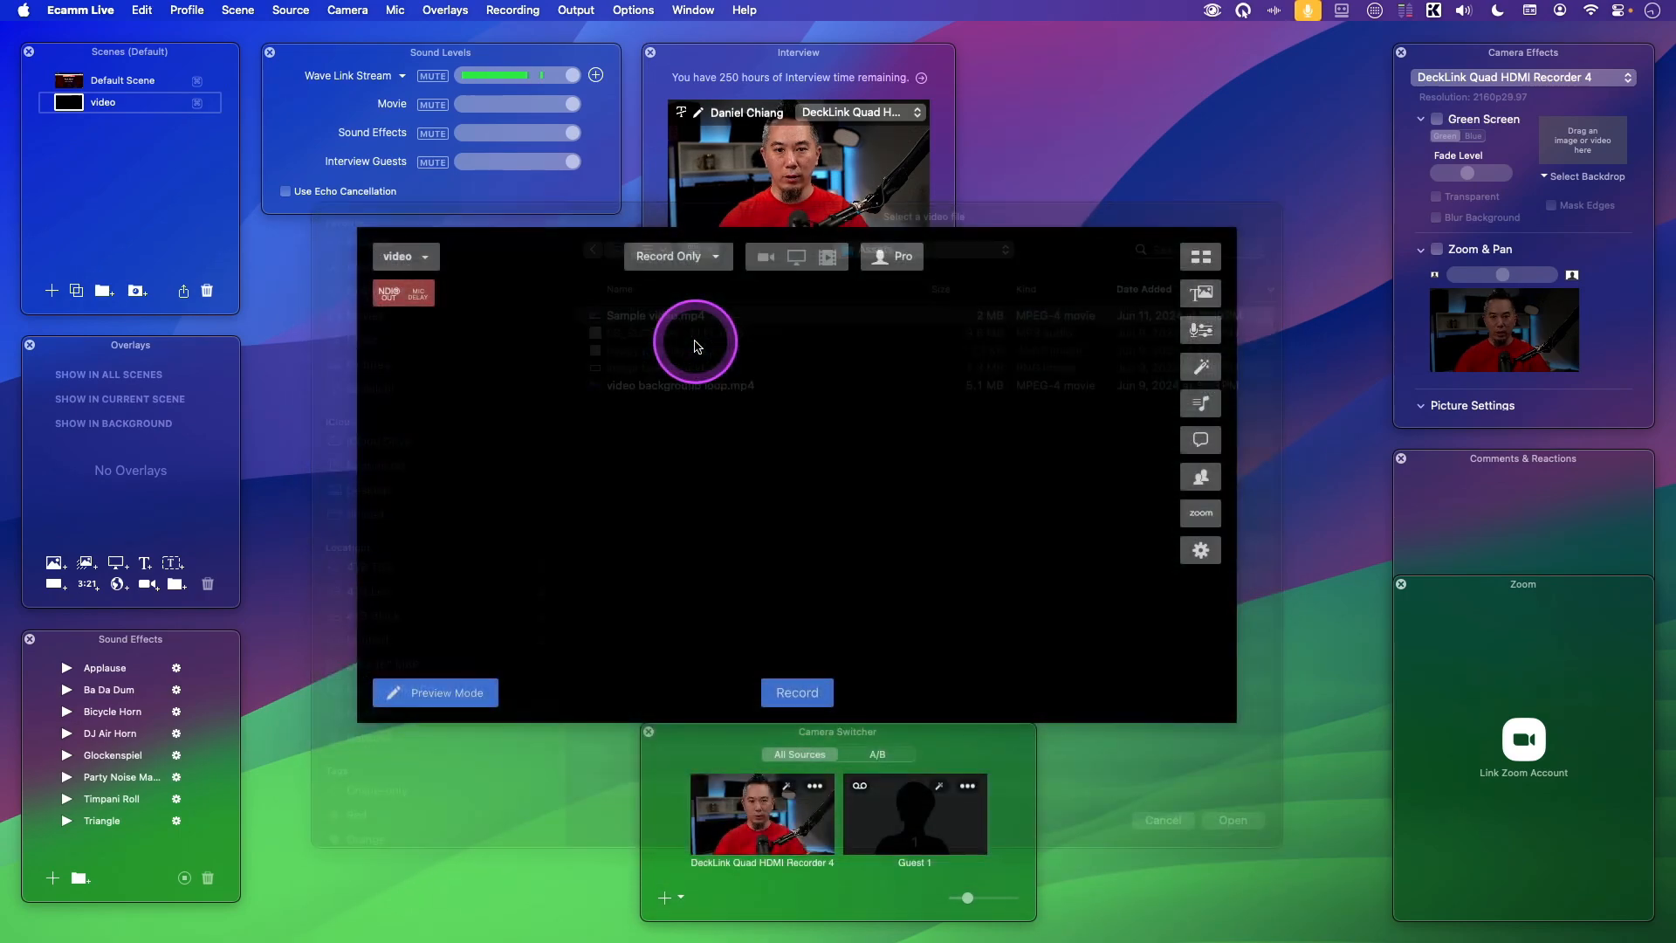
Play the video scene twice, returning to Default Scene each time, to examine how the microphone and guest audio behave.
{"action": "left_click", "coordinate": [69, 103]}
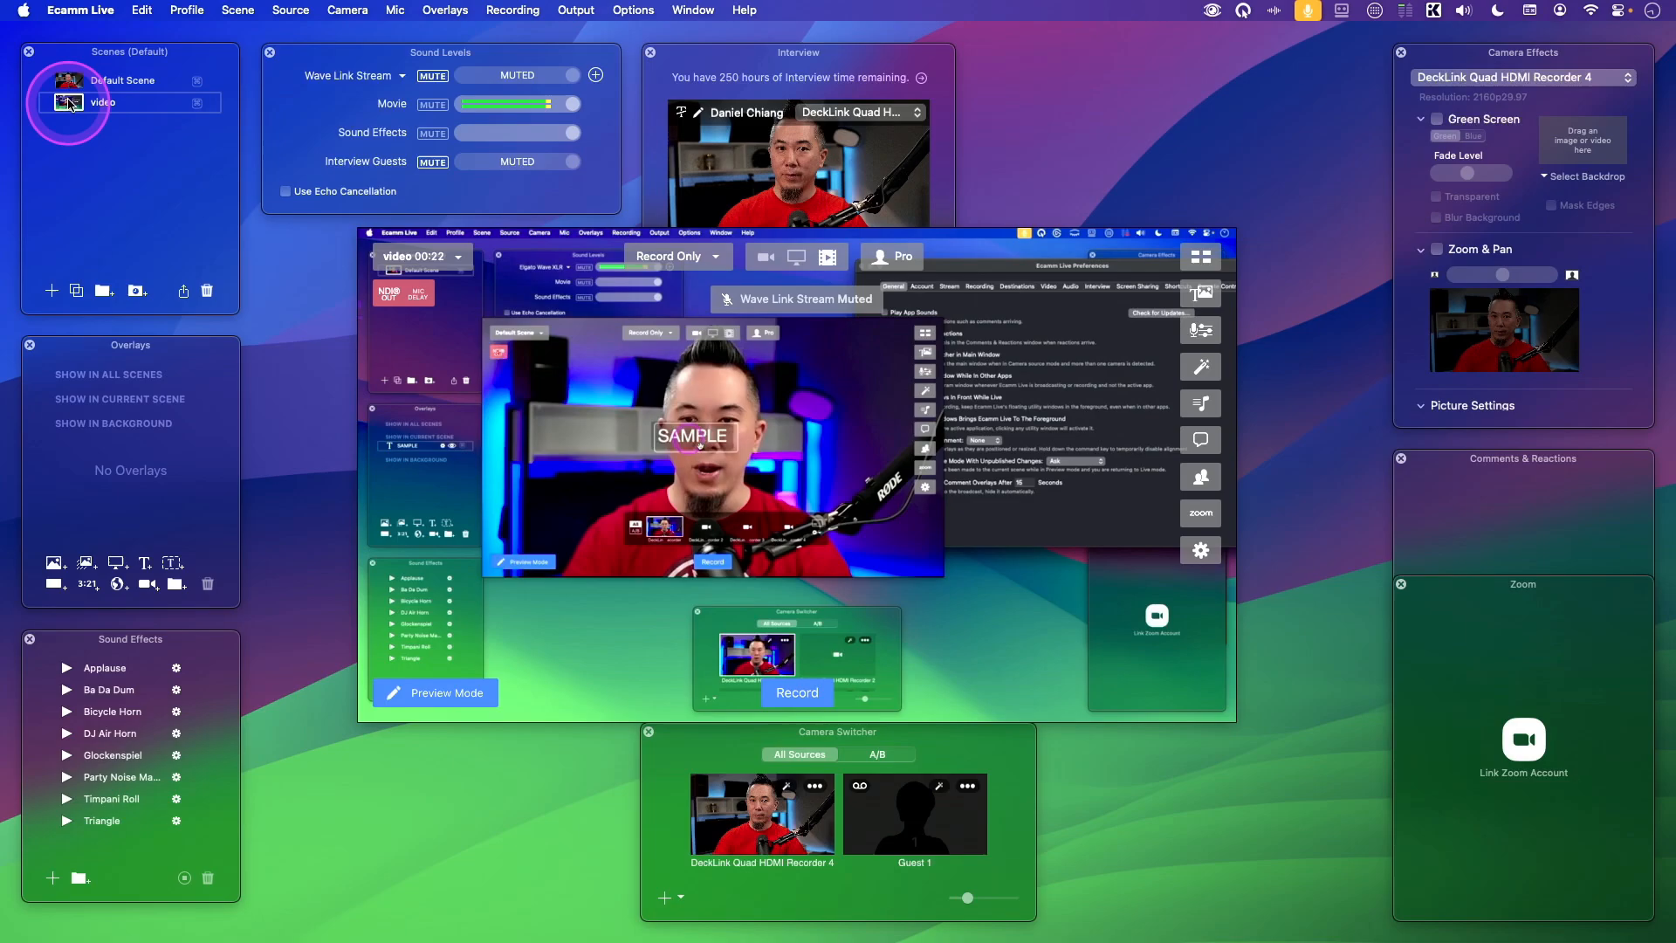
{"action": "left_click", "coordinate": [69, 81]}
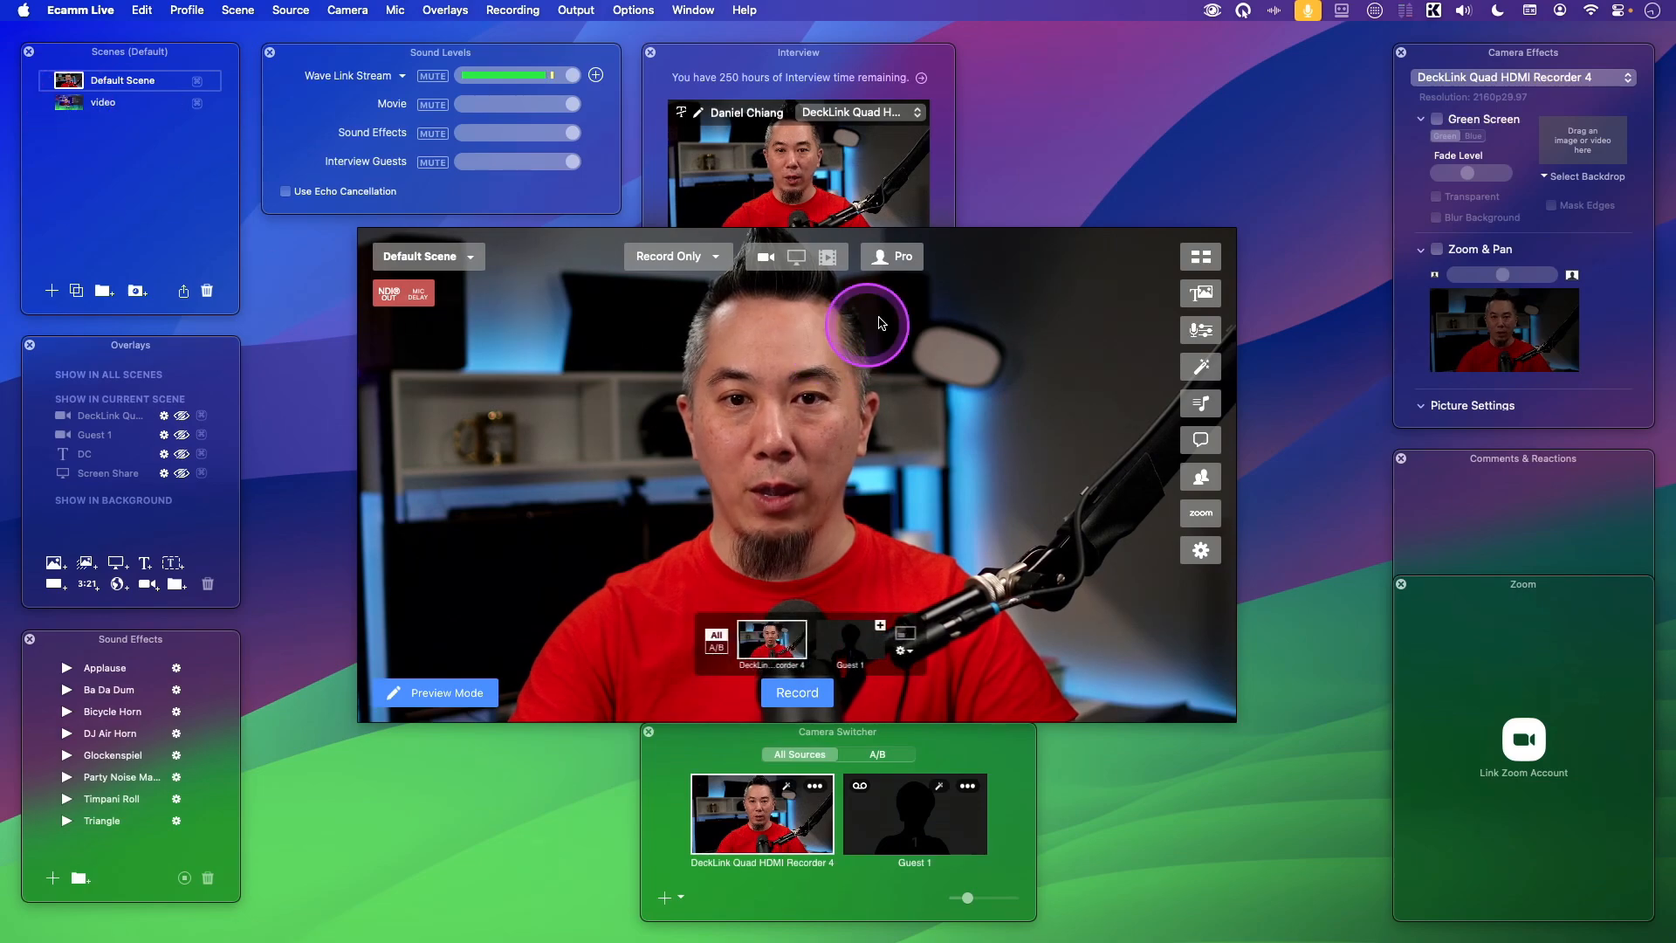
{"action": "left_click", "coordinate": [68, 101]}
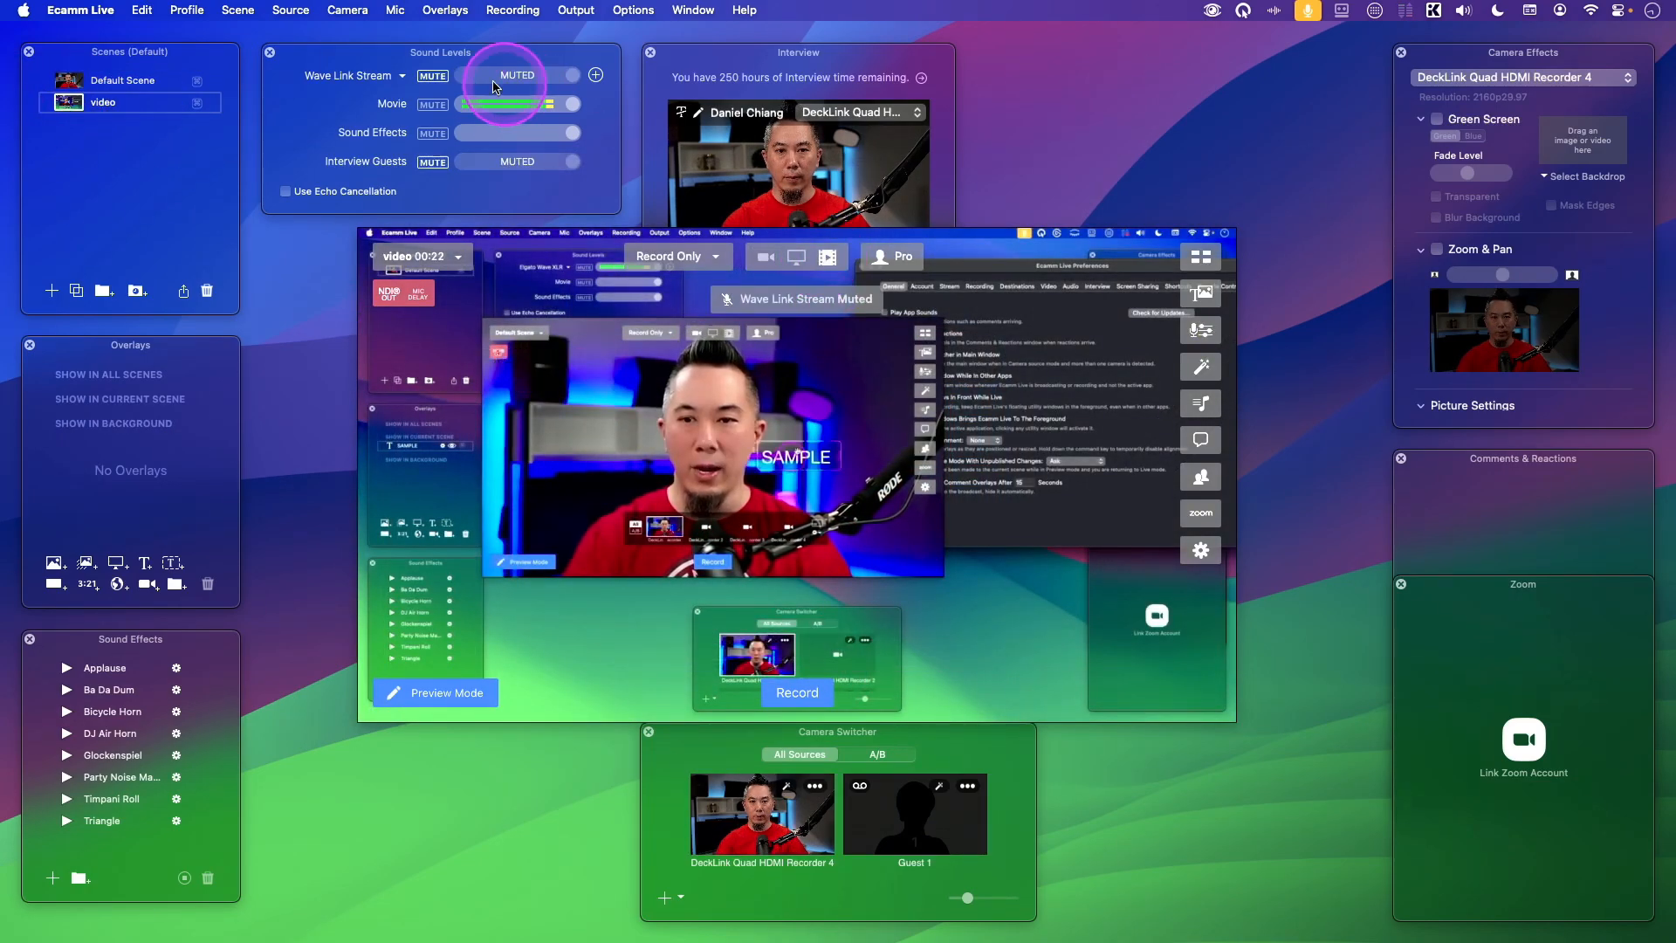
{"action": "left_click", "coordinate": [433, 77]}
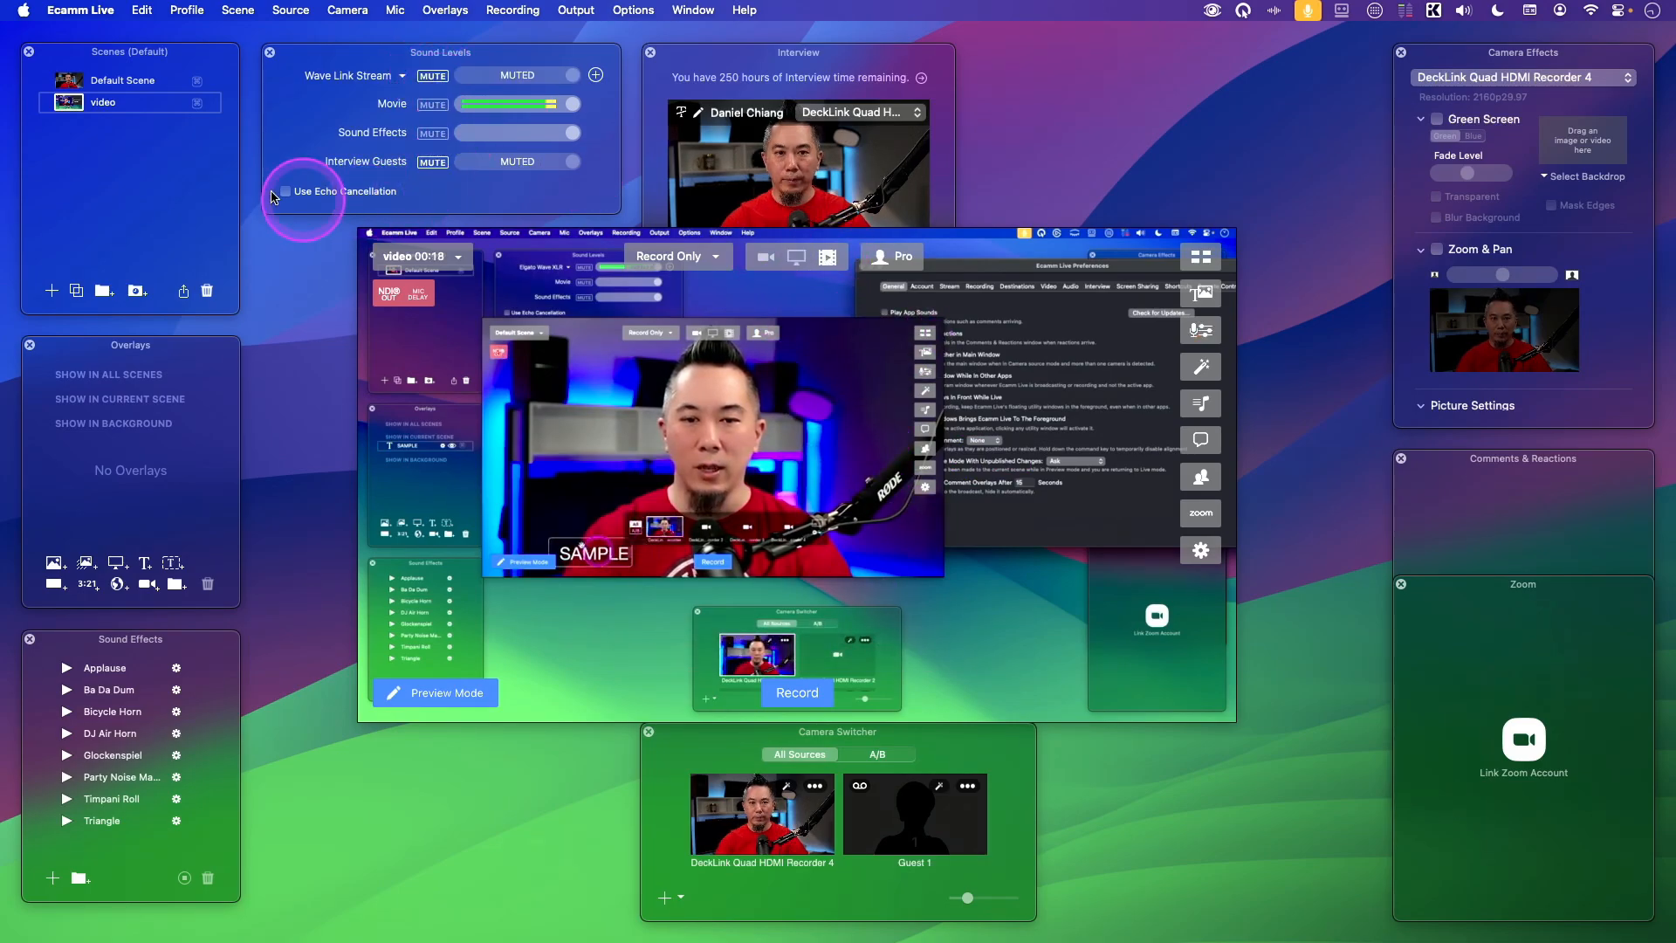
{"action": "left_click", "coordinate": [79, 80]}
{"action": "left_click", "coordinate": [94, 242]}
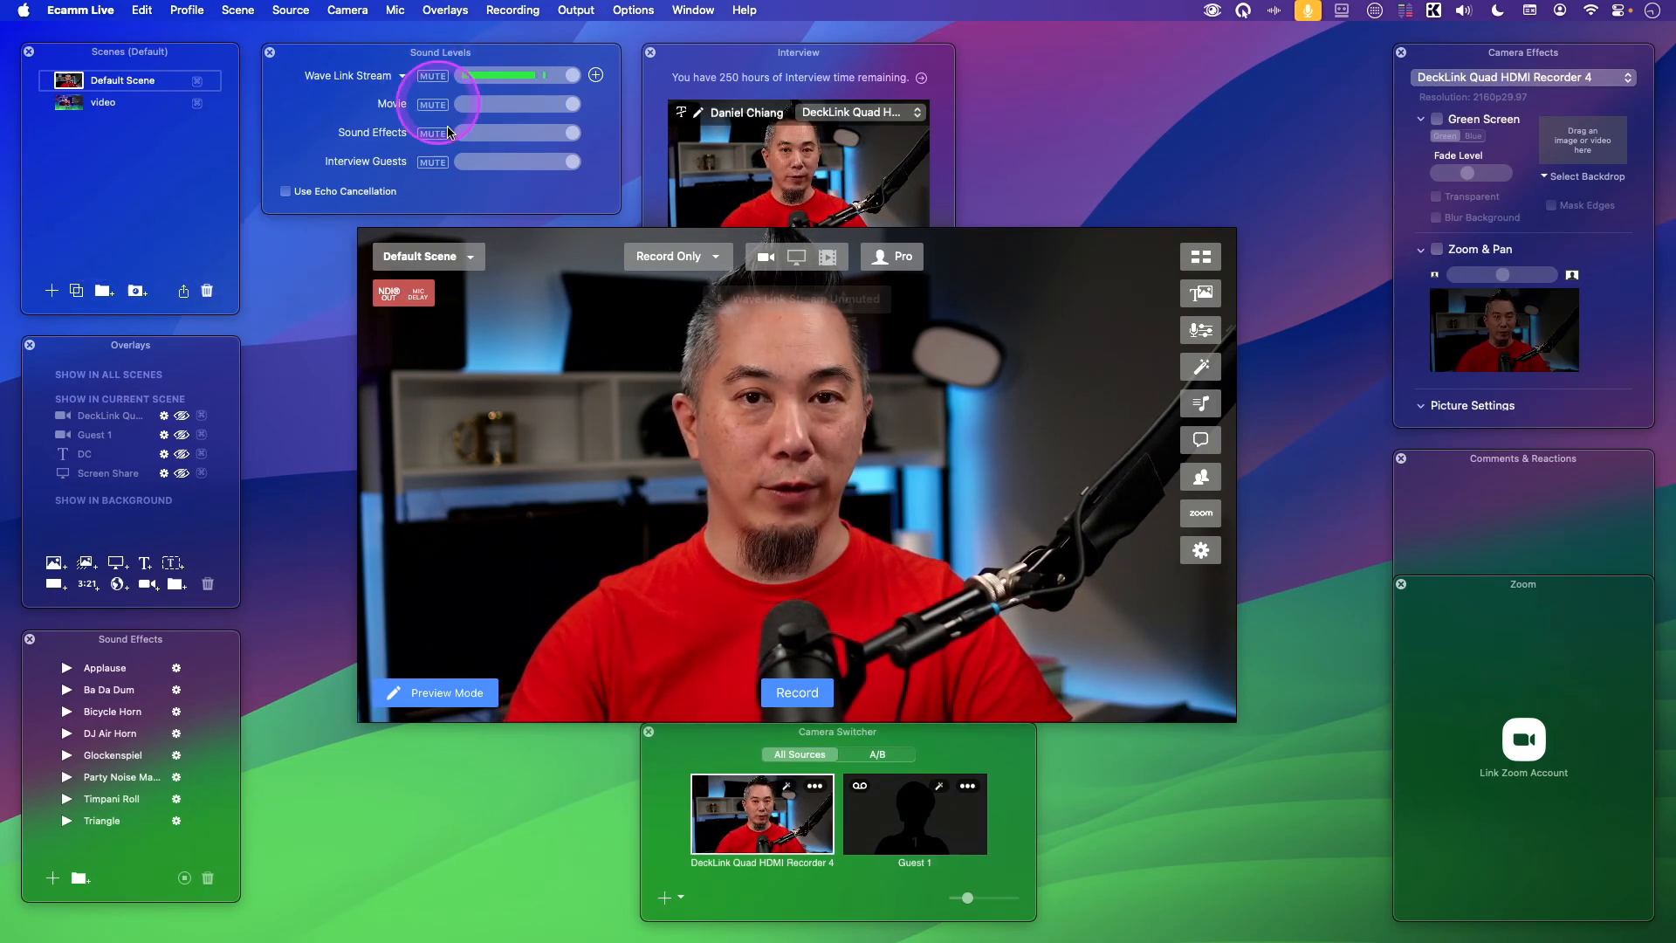
Play the video scene again, unmute Wave Link Stream, and pause and resume the sample video.
{"action": "mouse_move", "coordinate": [610, 475]}
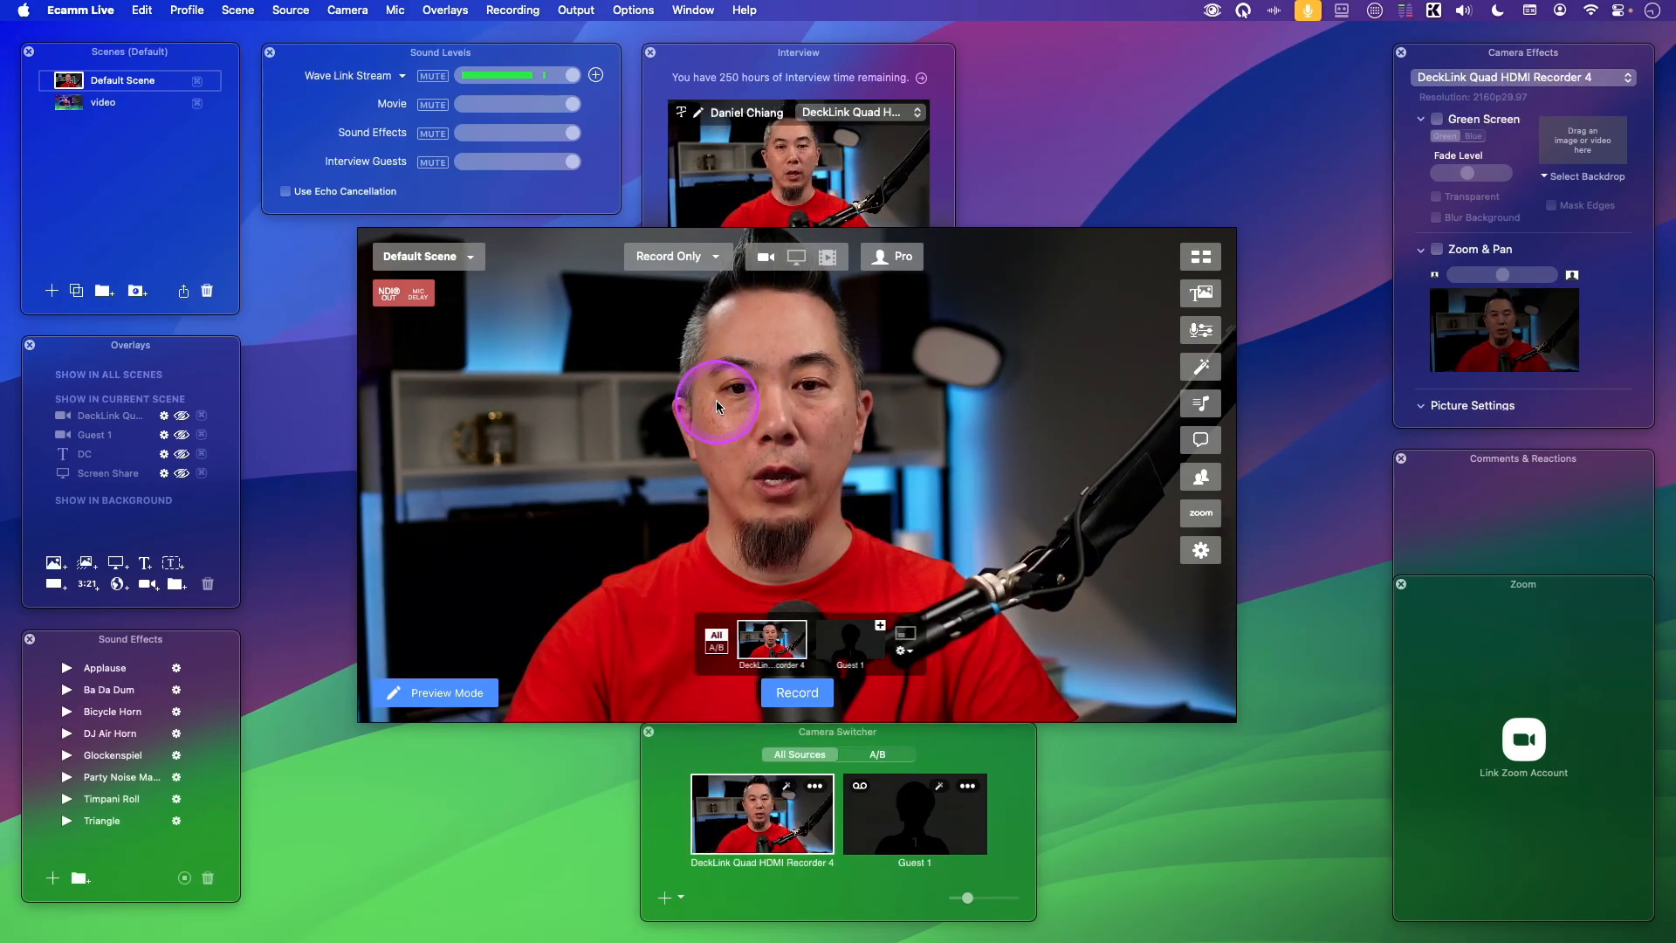
{"action": "left_click", "coordinate": [67, 105]}
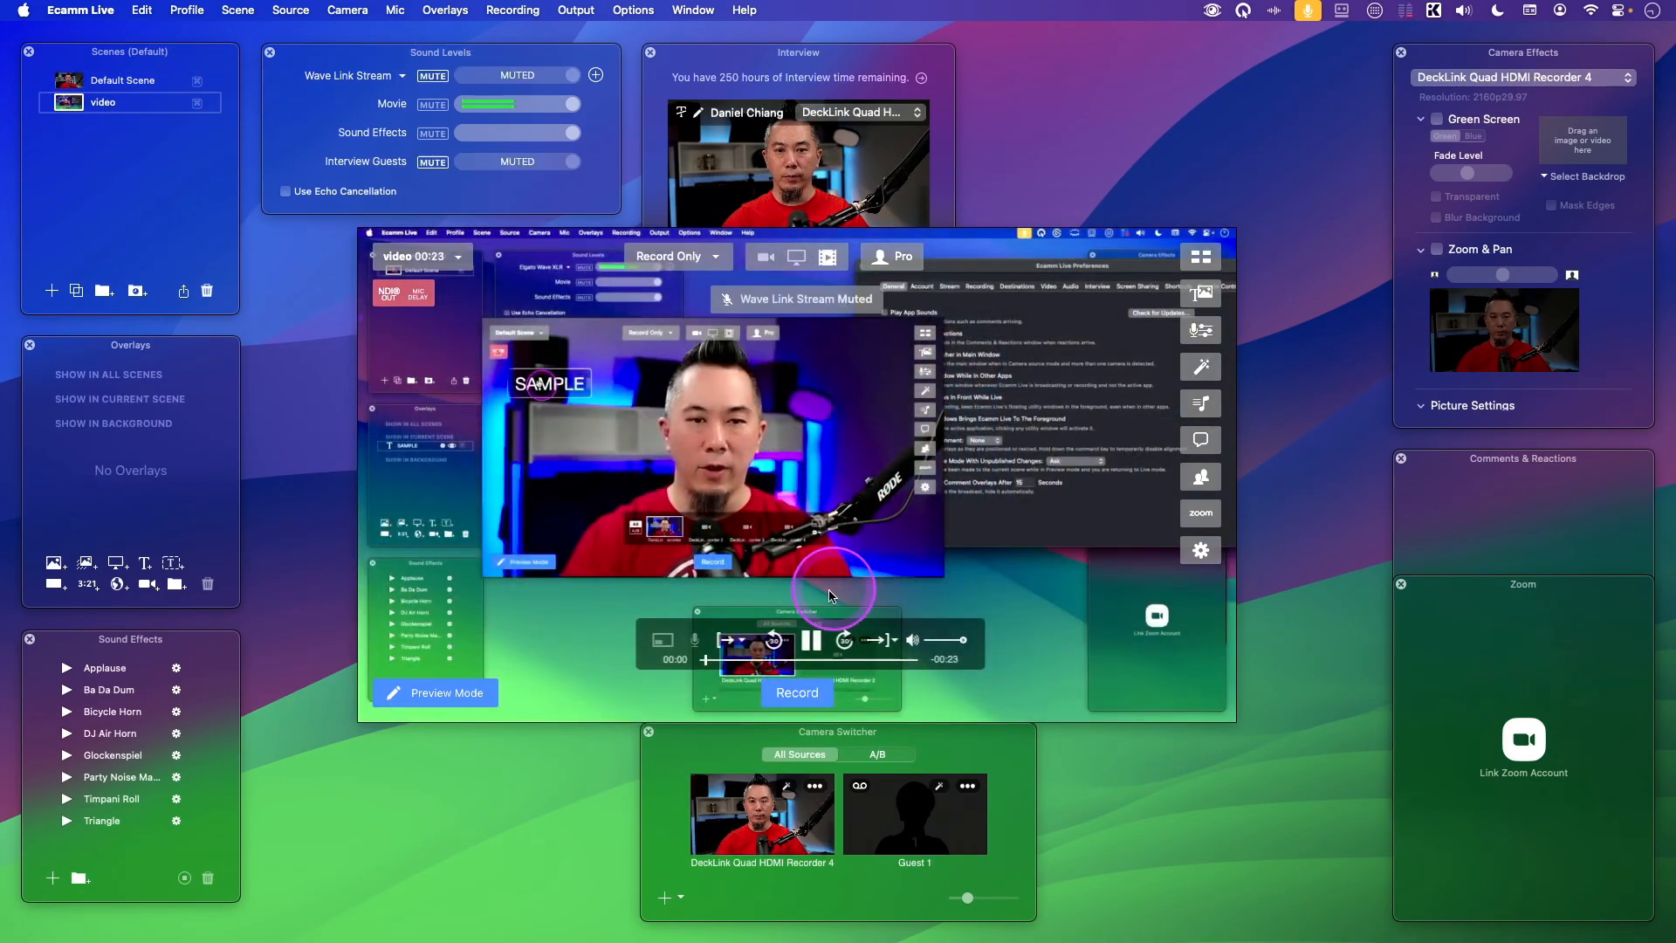
{"action": "left_click", "coordinate": [433, 76]}
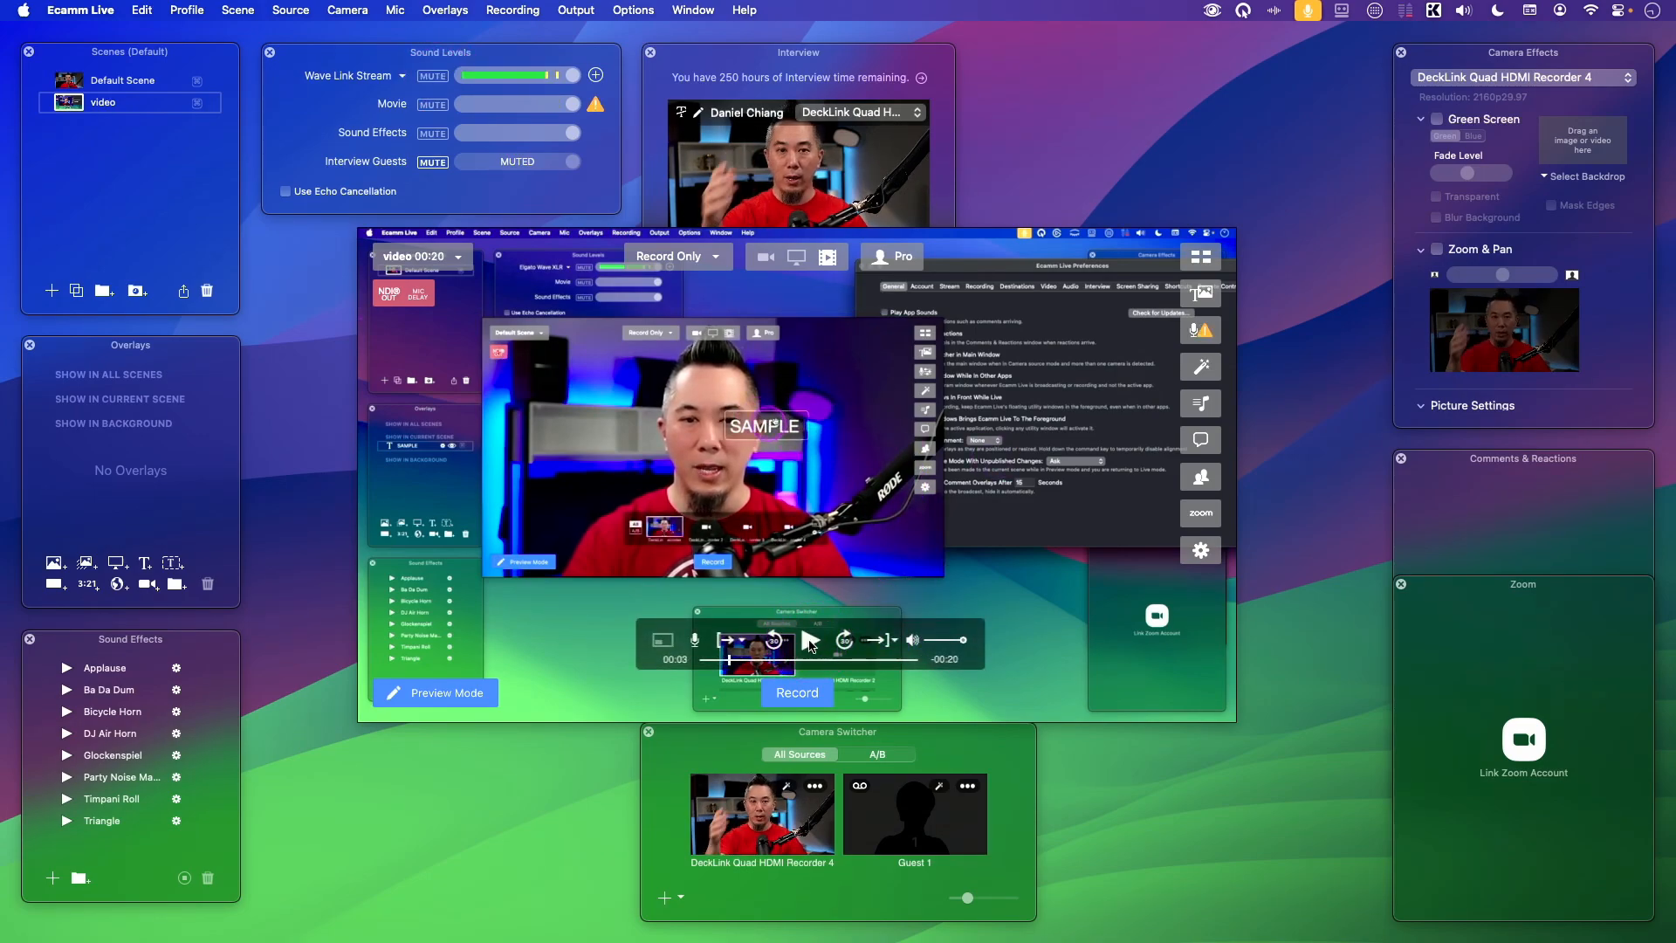
{"action": "mouse_move", "coordinate": [812, 565]}
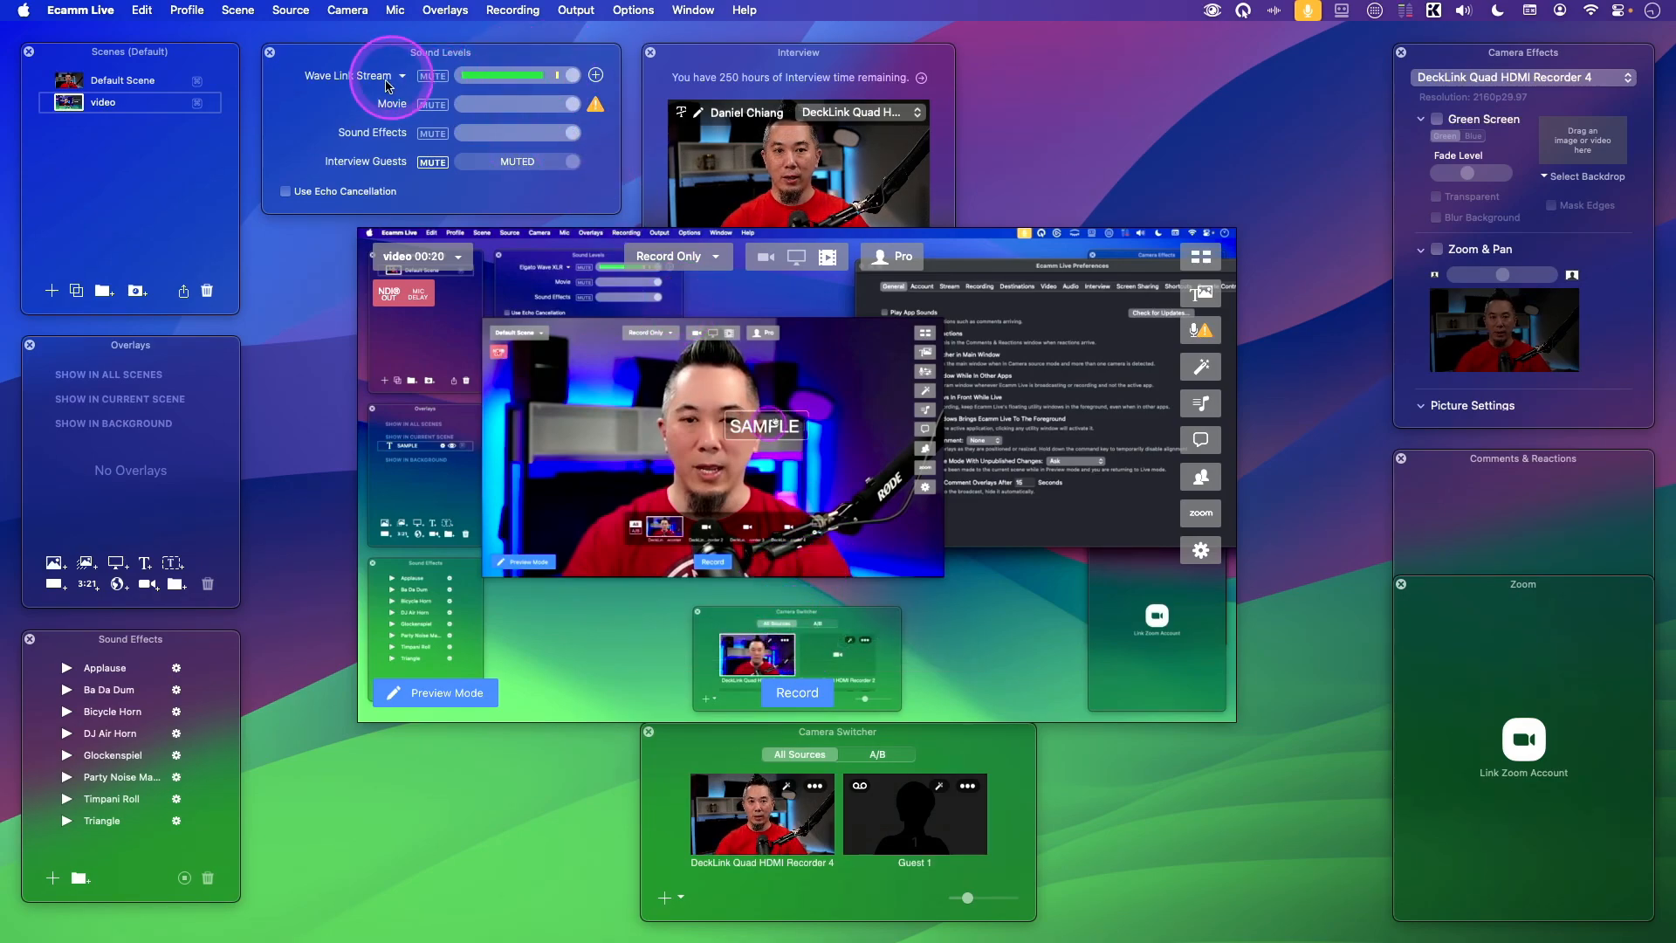
{"action": "mouse_move", "coordinate": [791, 653]}
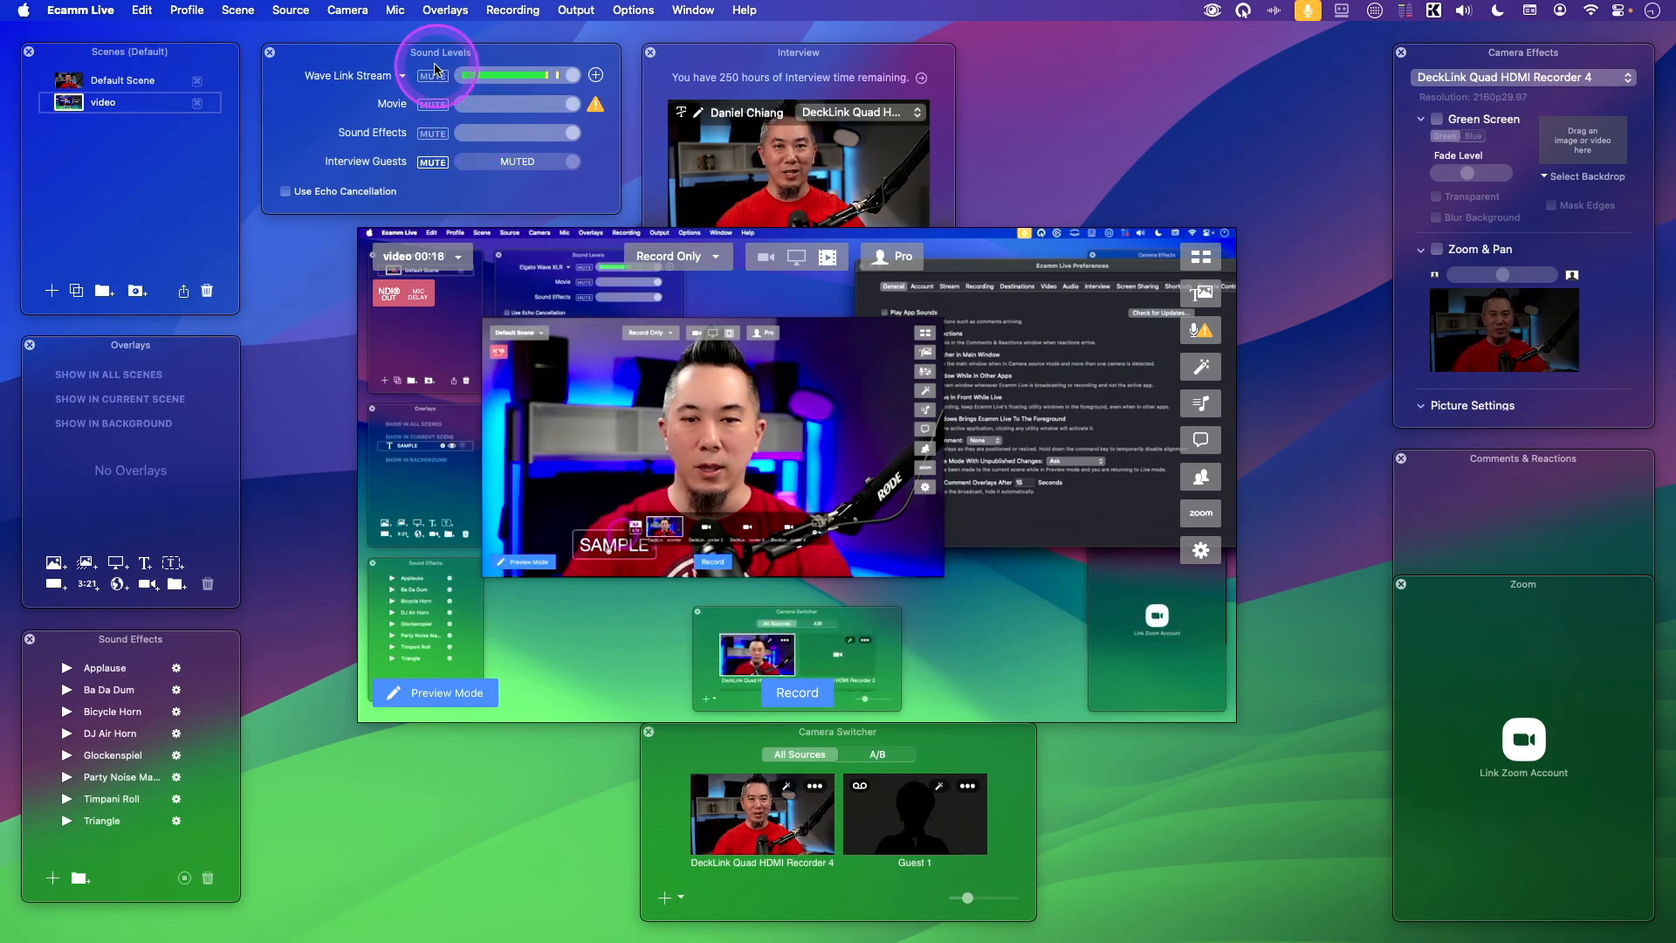
Add a scene named blank with the Blank source mode, and delete that scene again.
{"action": "mouse_move", "coordinate": [740, 419]}
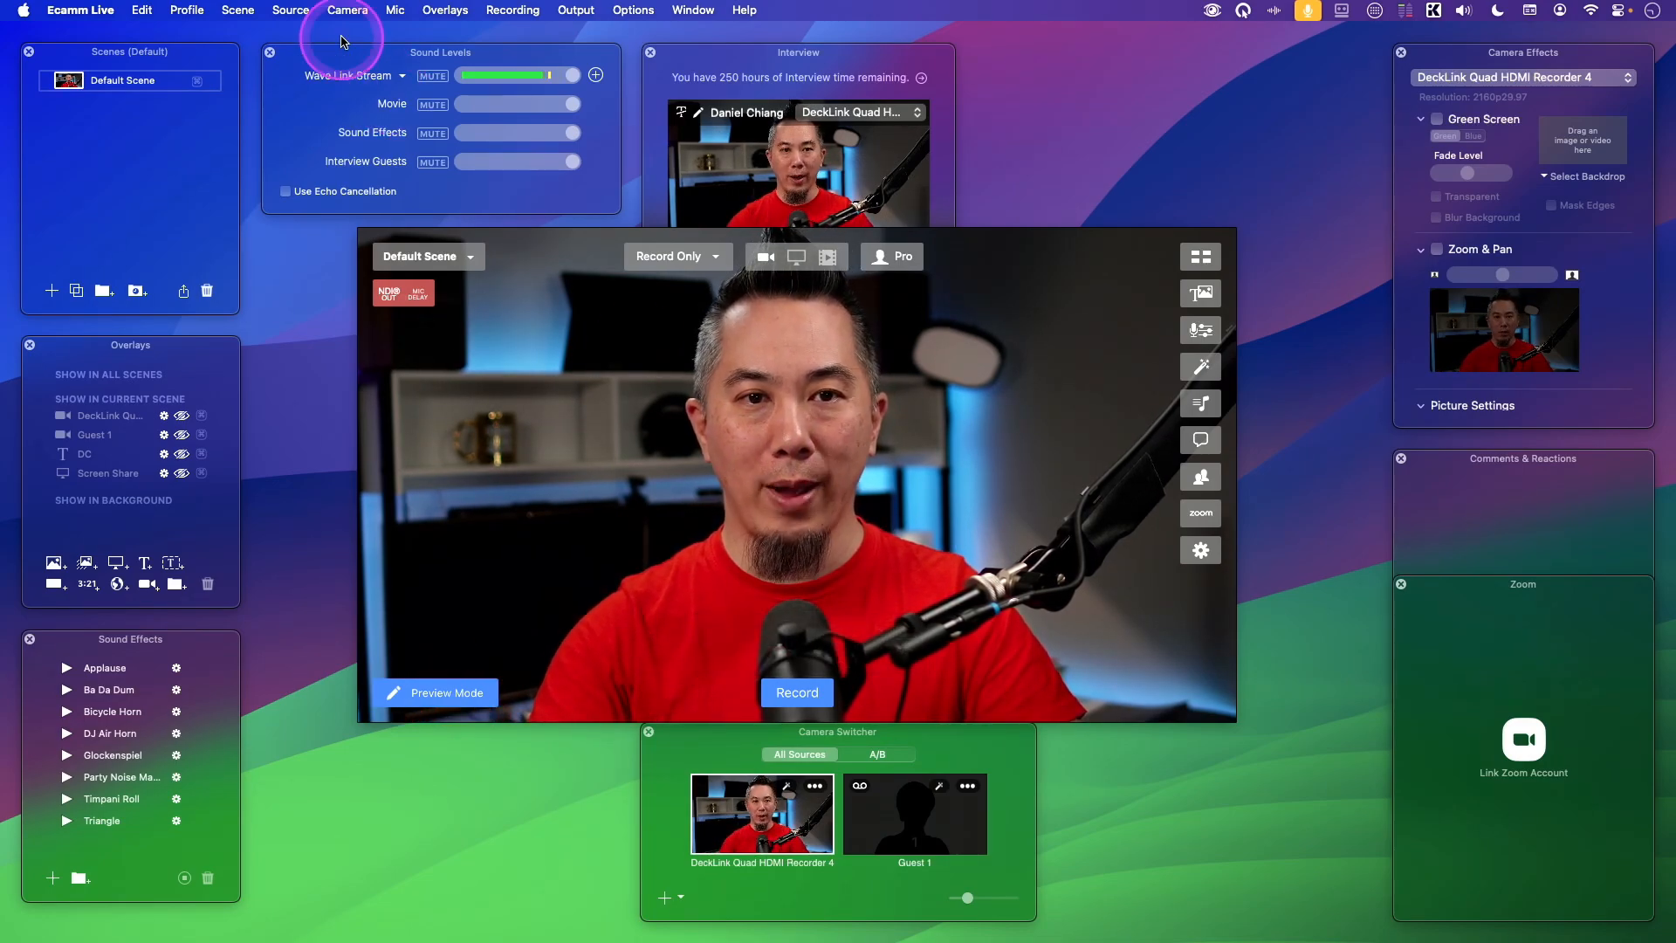
{"action": "left_click", "coordinate": [52, 290]}
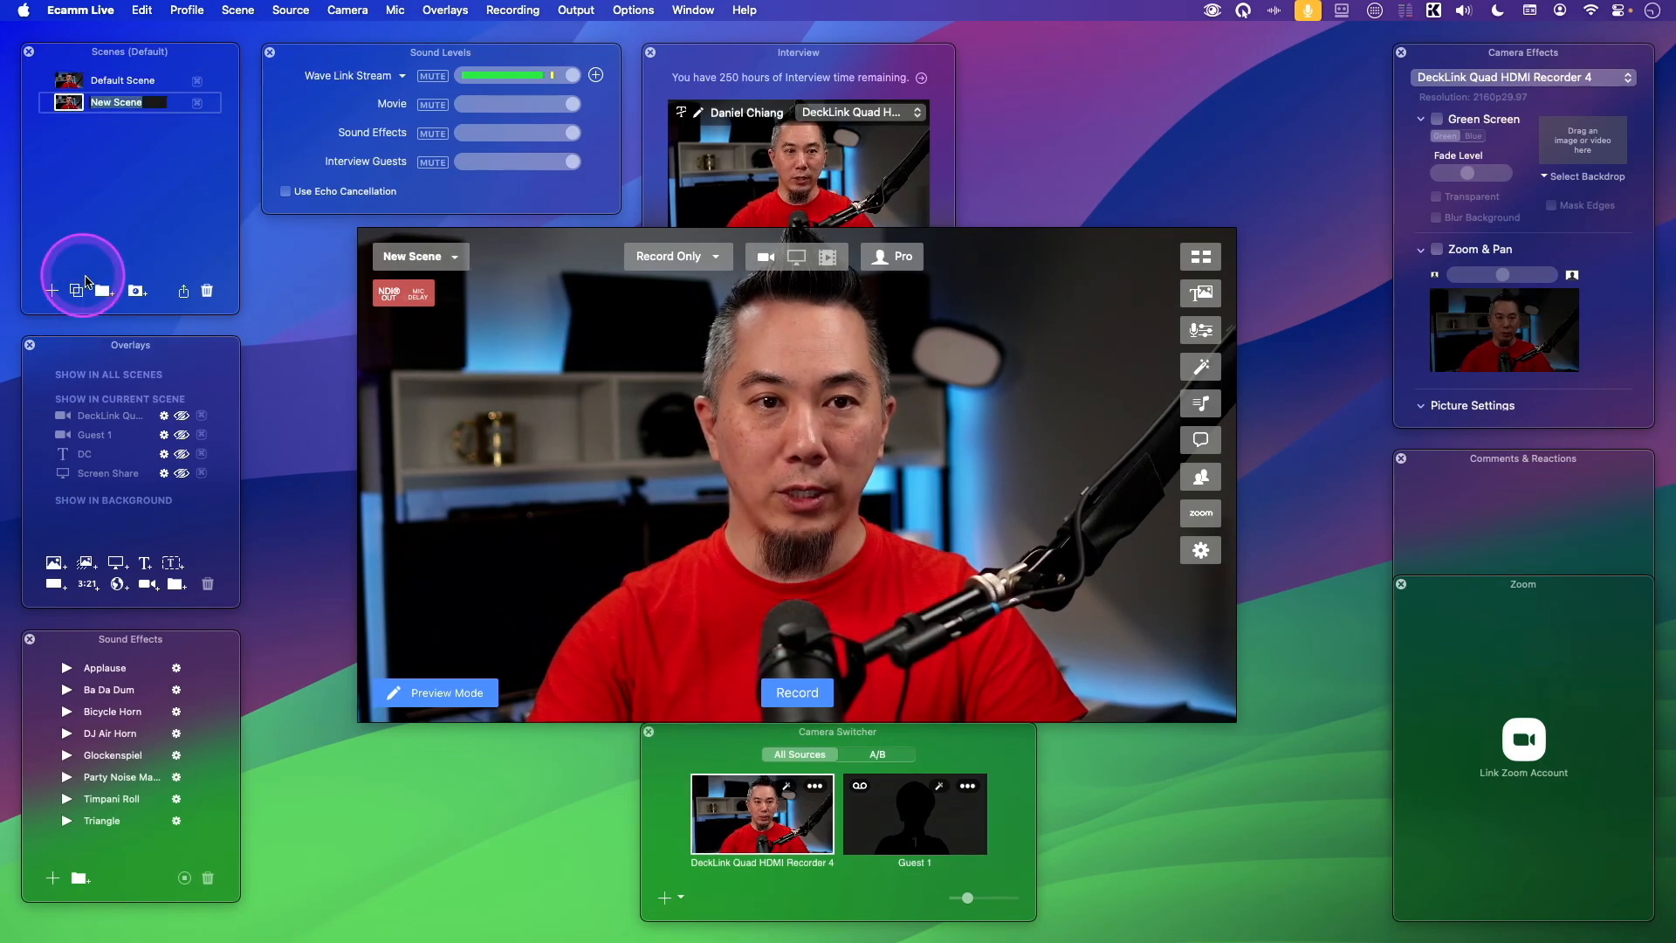
{"action": "type", "text": "blank"}
{"action": "key", "text": "Return"}
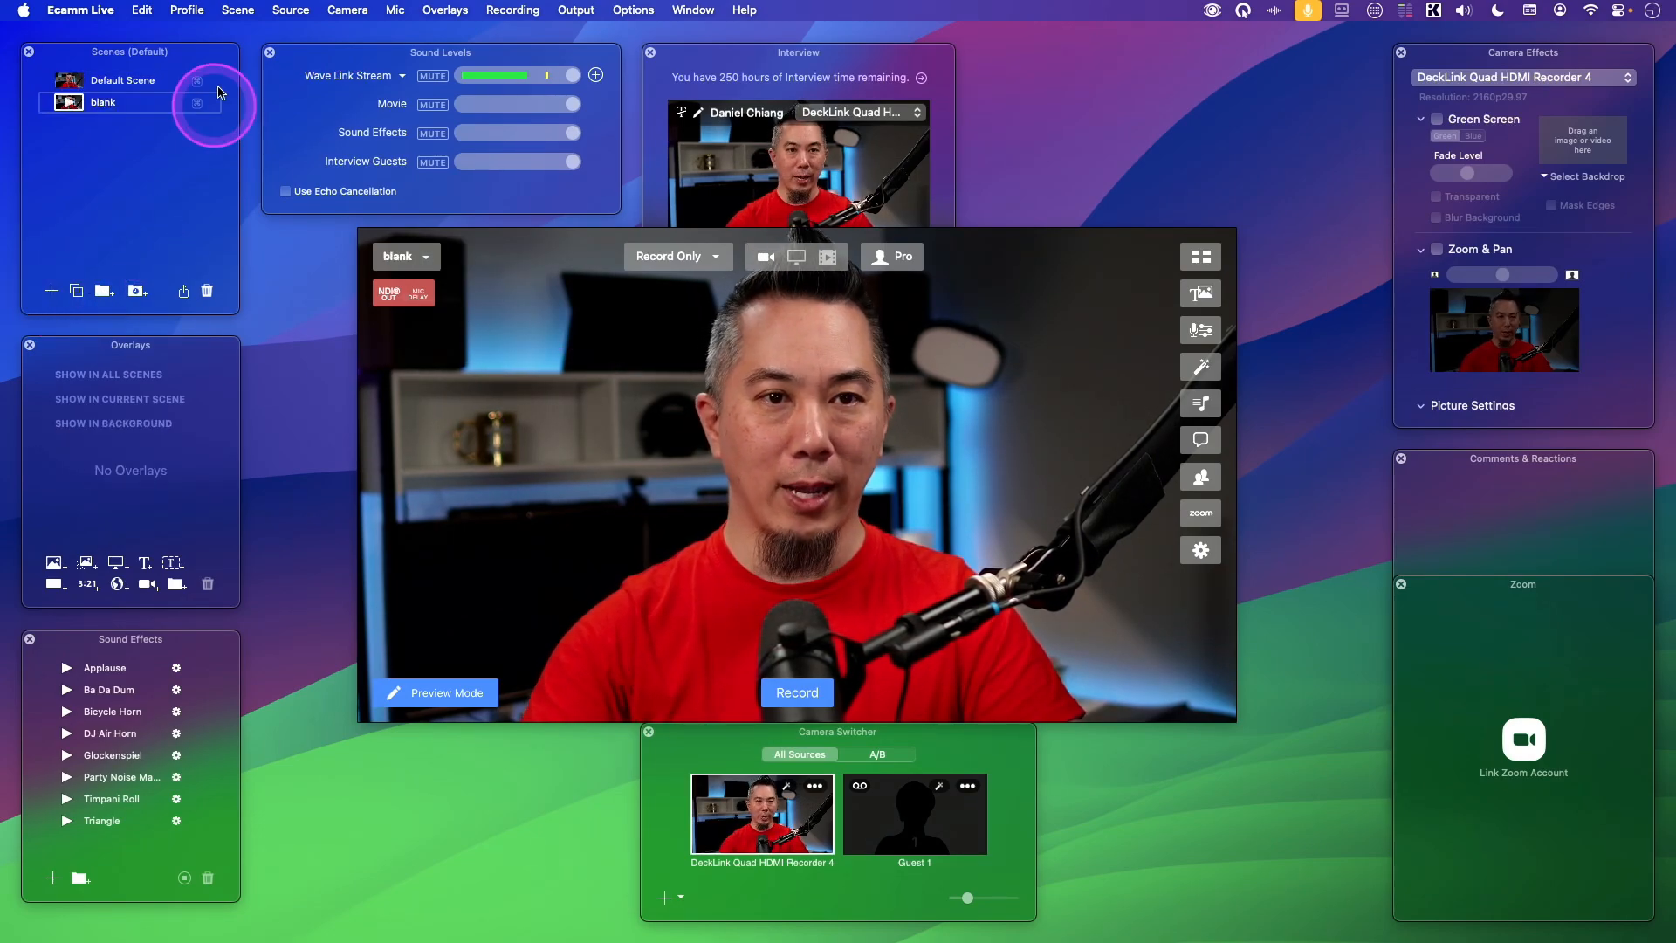
{"action": "left_click", "coordinate": [348, 11]}
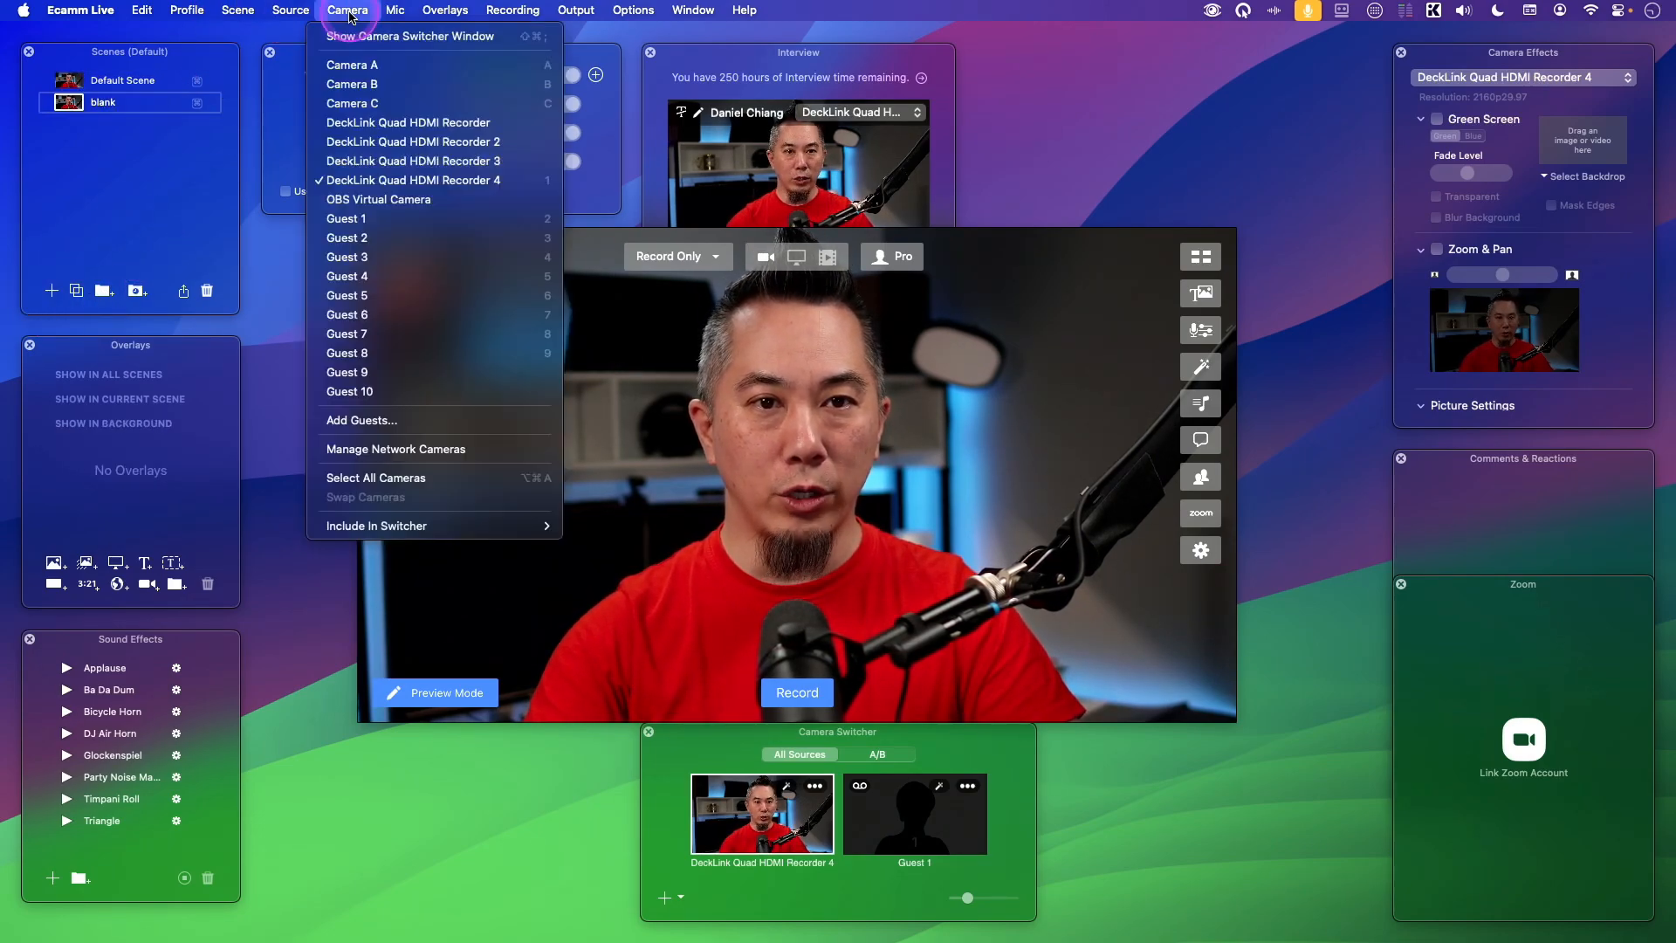
{"action": "left_click", "coordinate": [290, 38]}
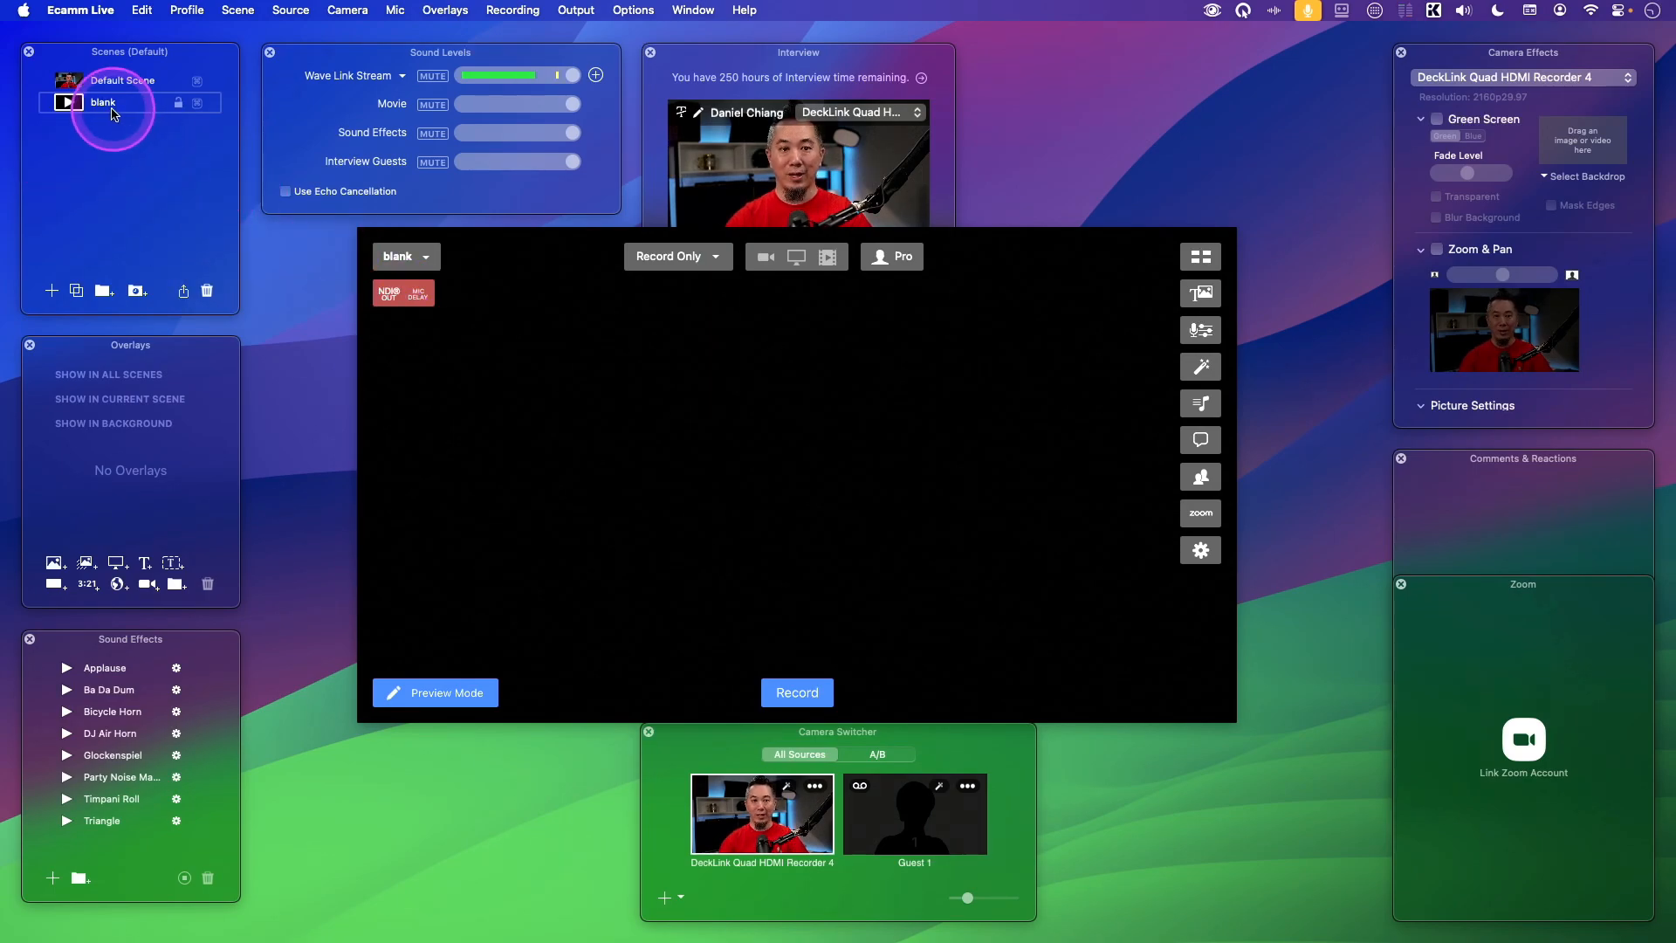
{"action": "left_click", "coordinate": [210, 292]}
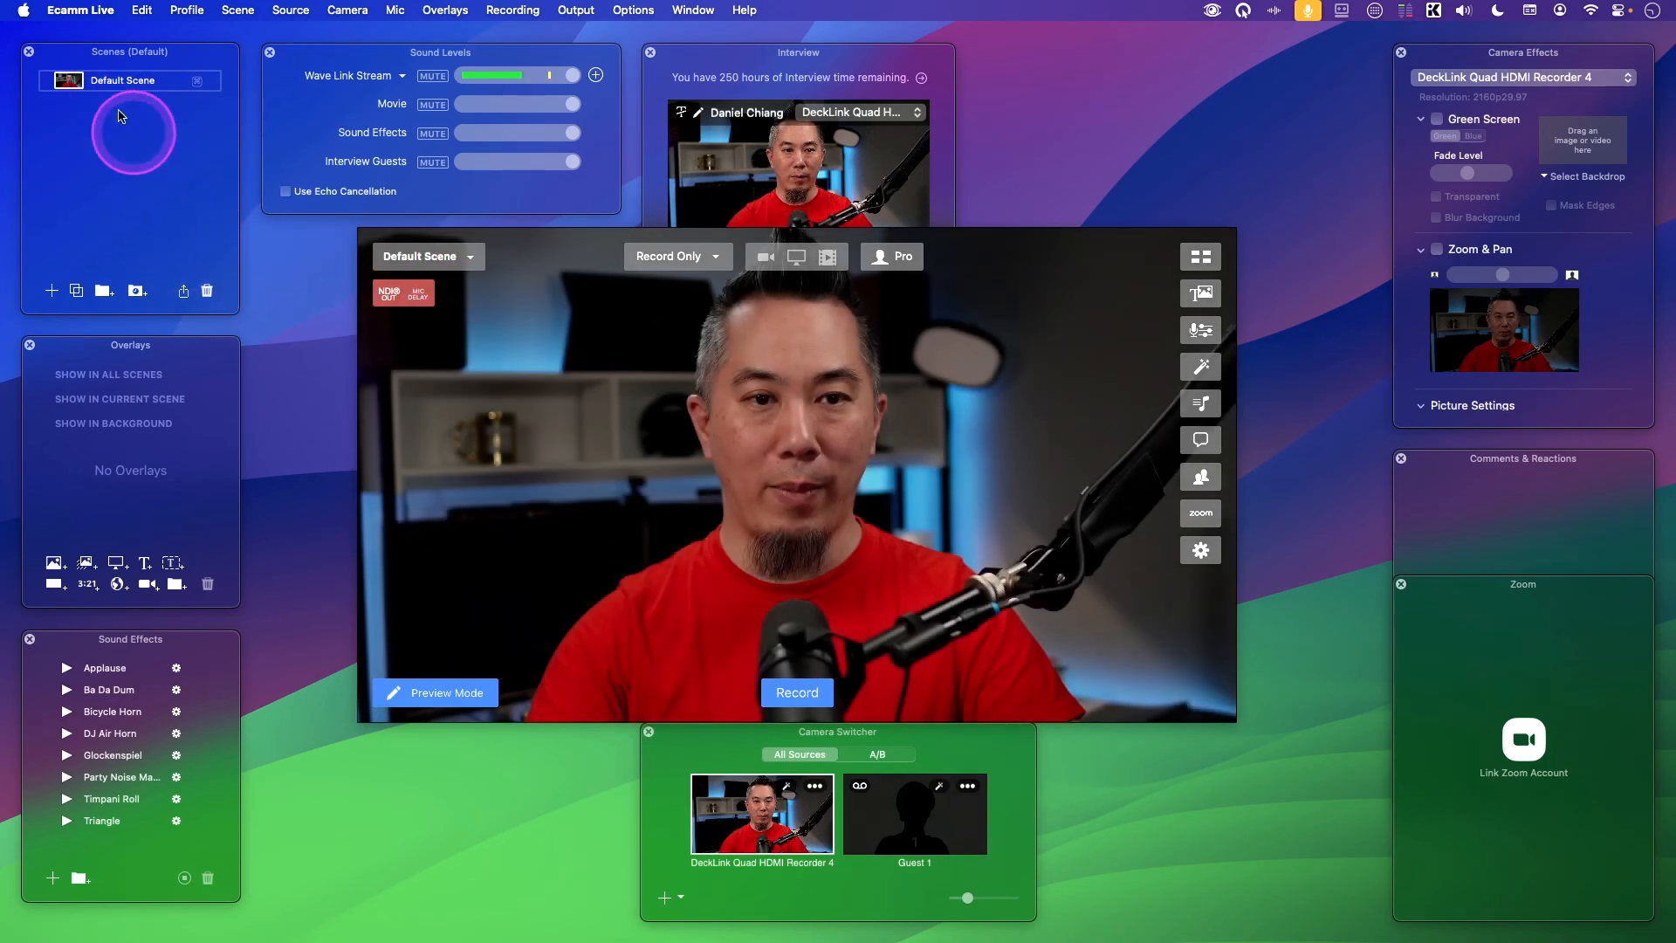
Set the default source mode for newly created scenes to Blank in the video preferences, and try adding a scene.
{"action": "left_click", "coordinate": [93, 12]}
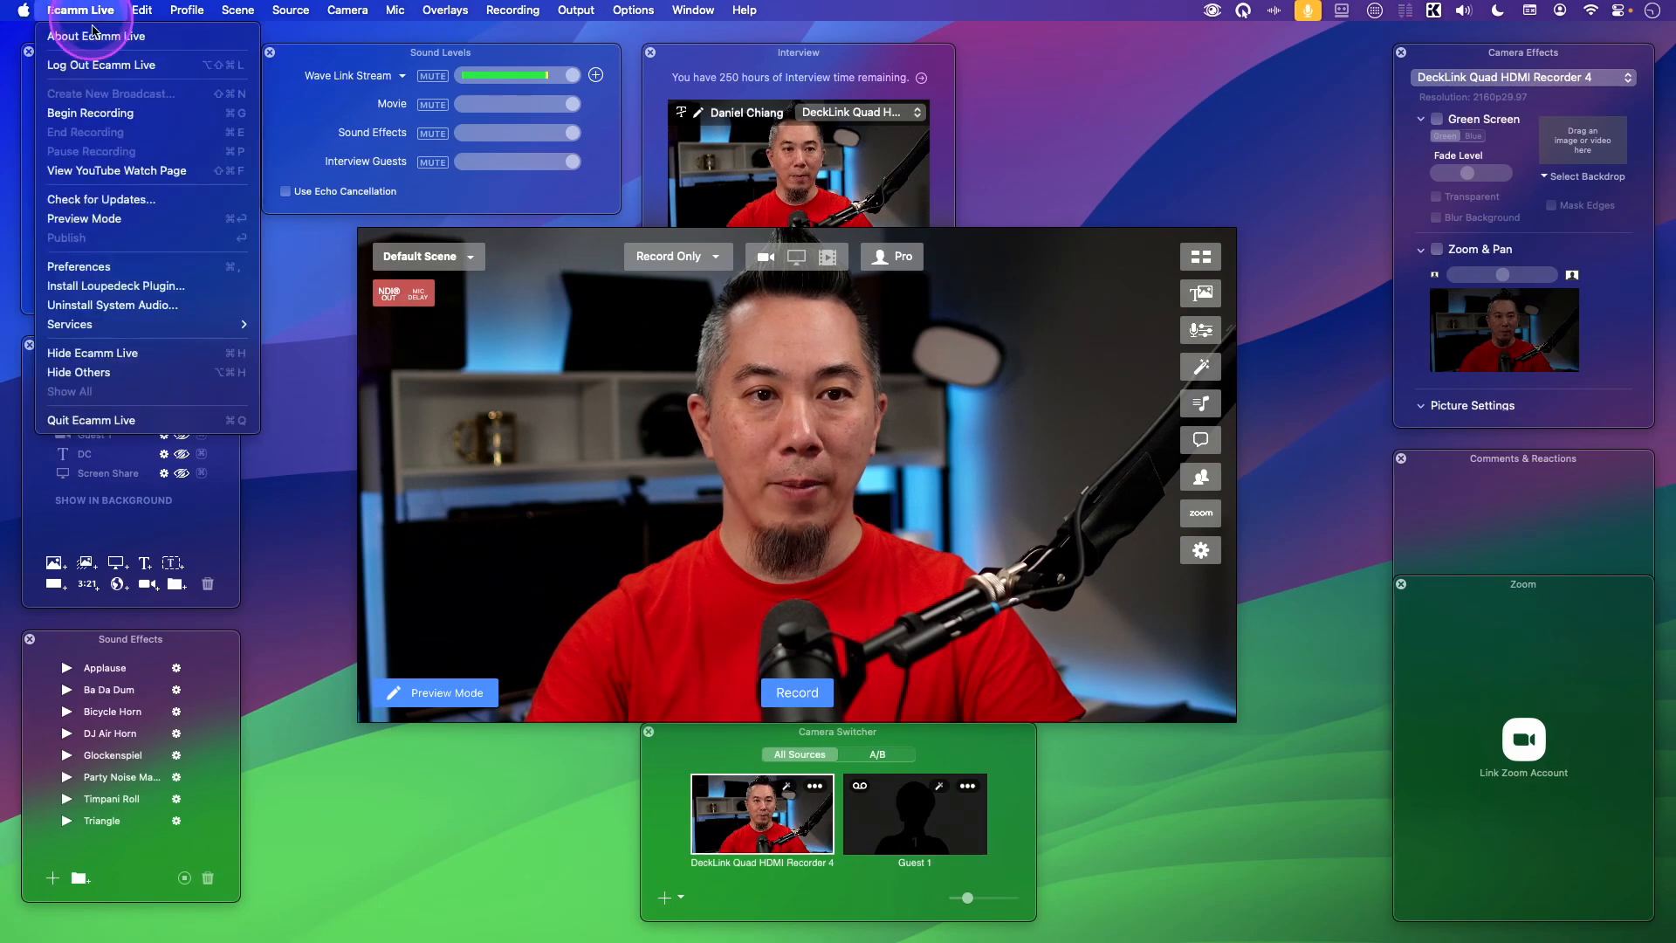
{"action": "left_click", "coordinate": [152, 271]}
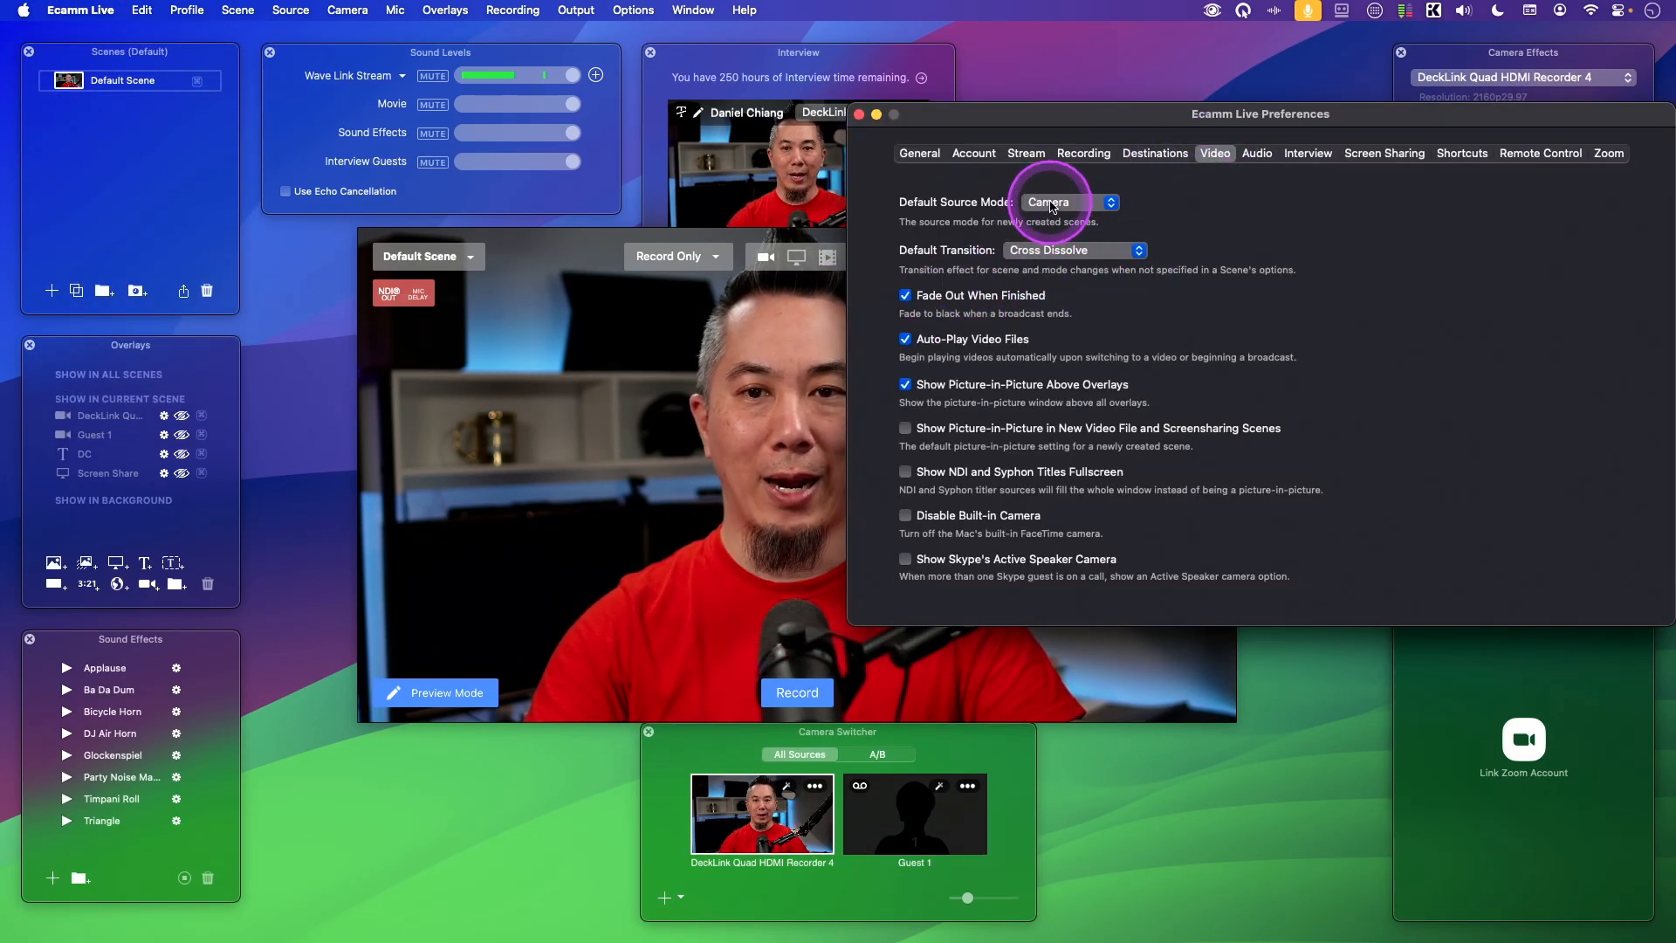
{"action": "left_click", "coordinate": [1092, 200]}
{"action": "left_click", "coordinate": [1082, 183]}
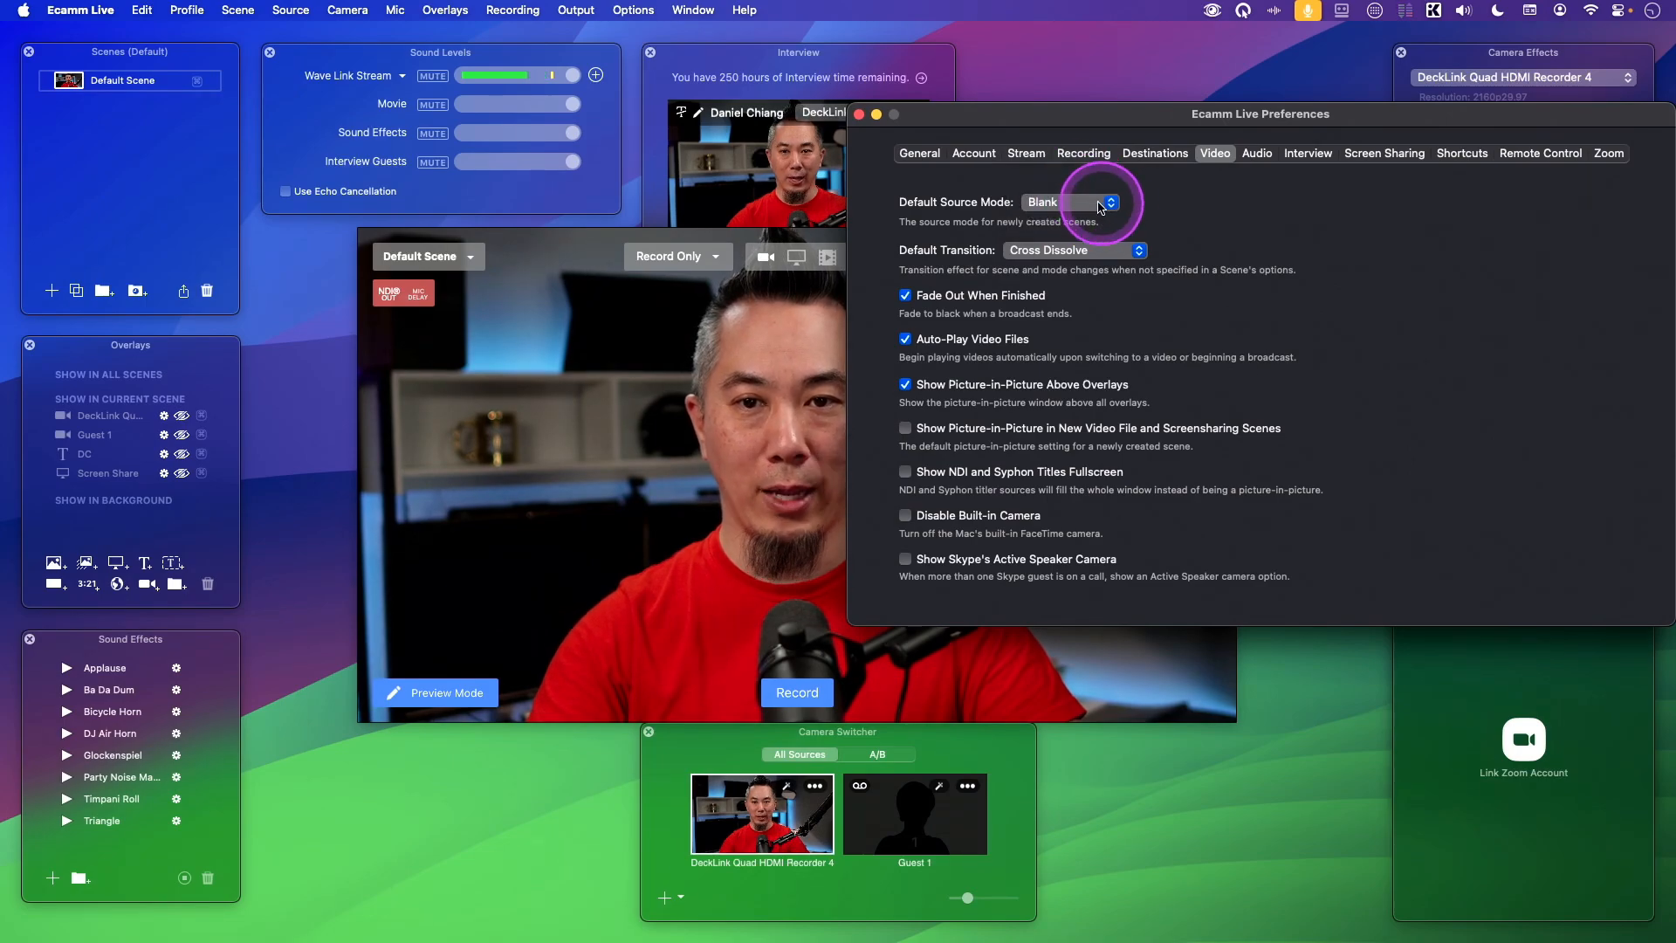
{"action": "left_click_drag", "start_coordinate": [912, 112], "coordinate": [1035, 131]}
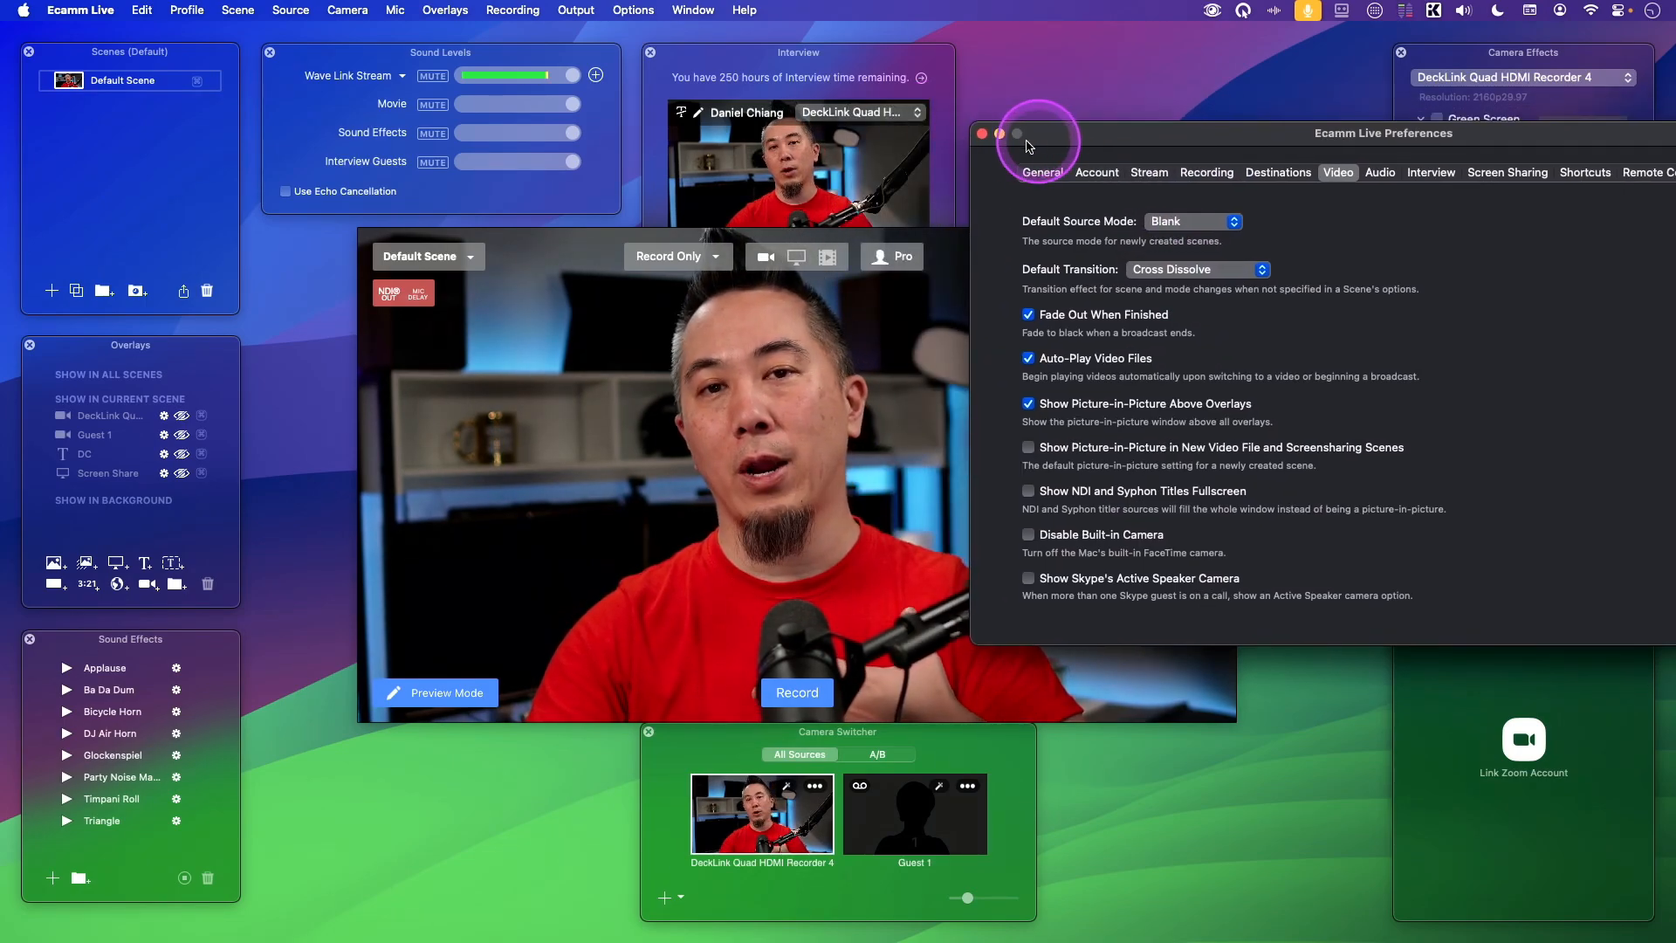
{"action": "left_click", "coordinate": [982, 134]}
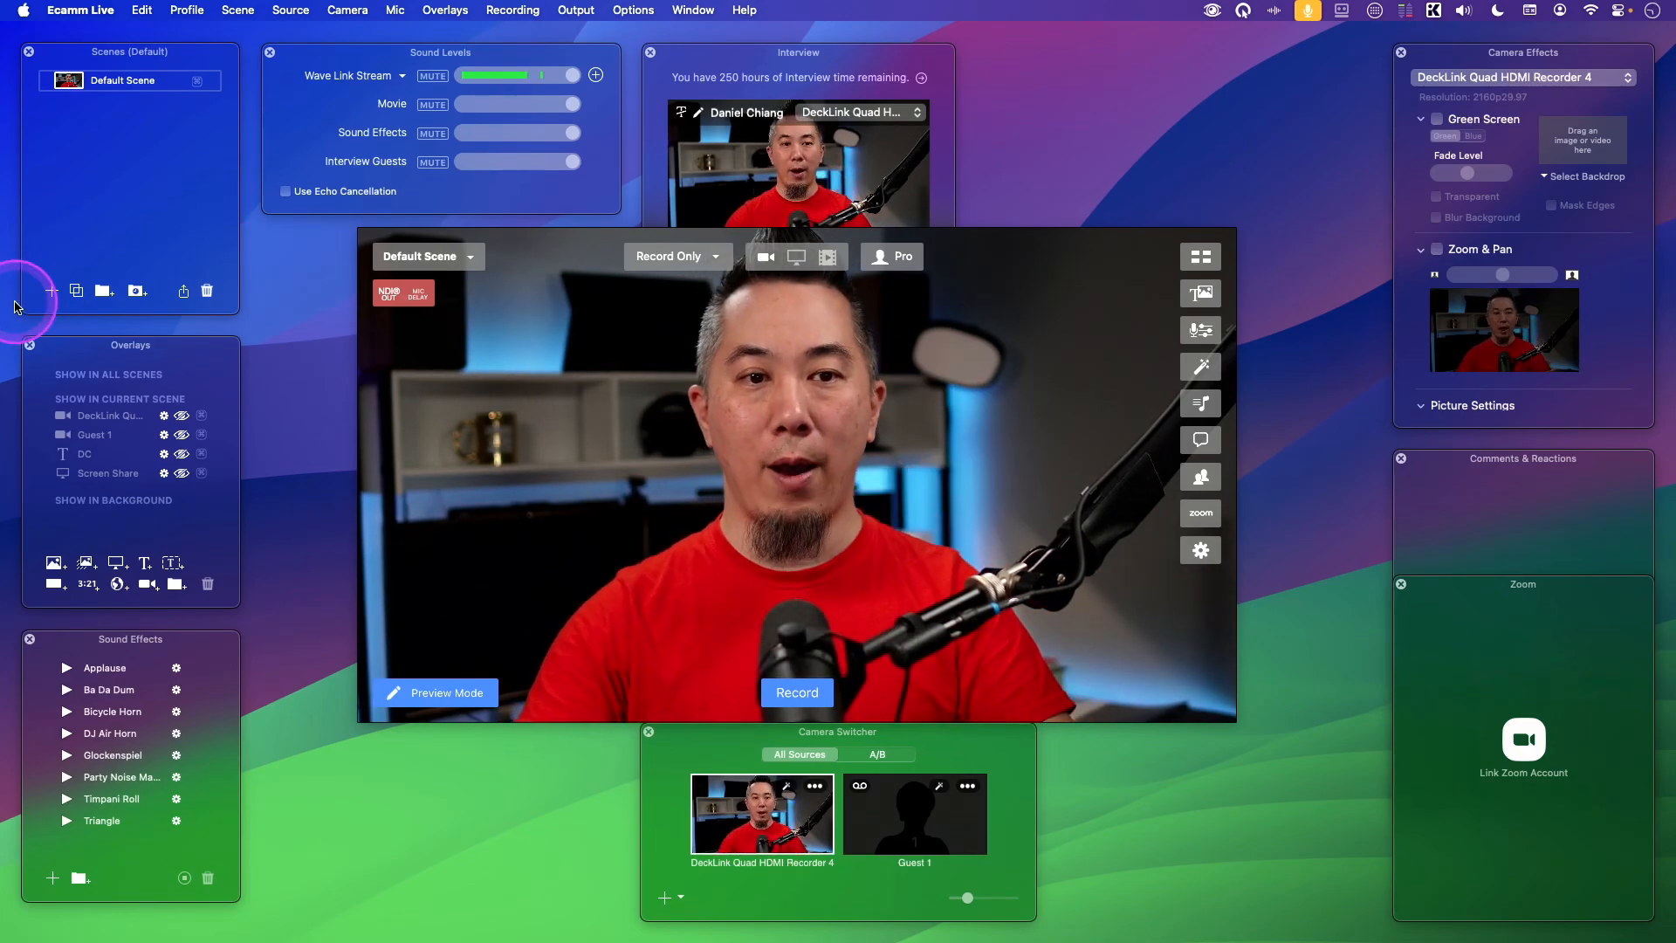
{"action": "left_click", "coordinate": [50, 291]}
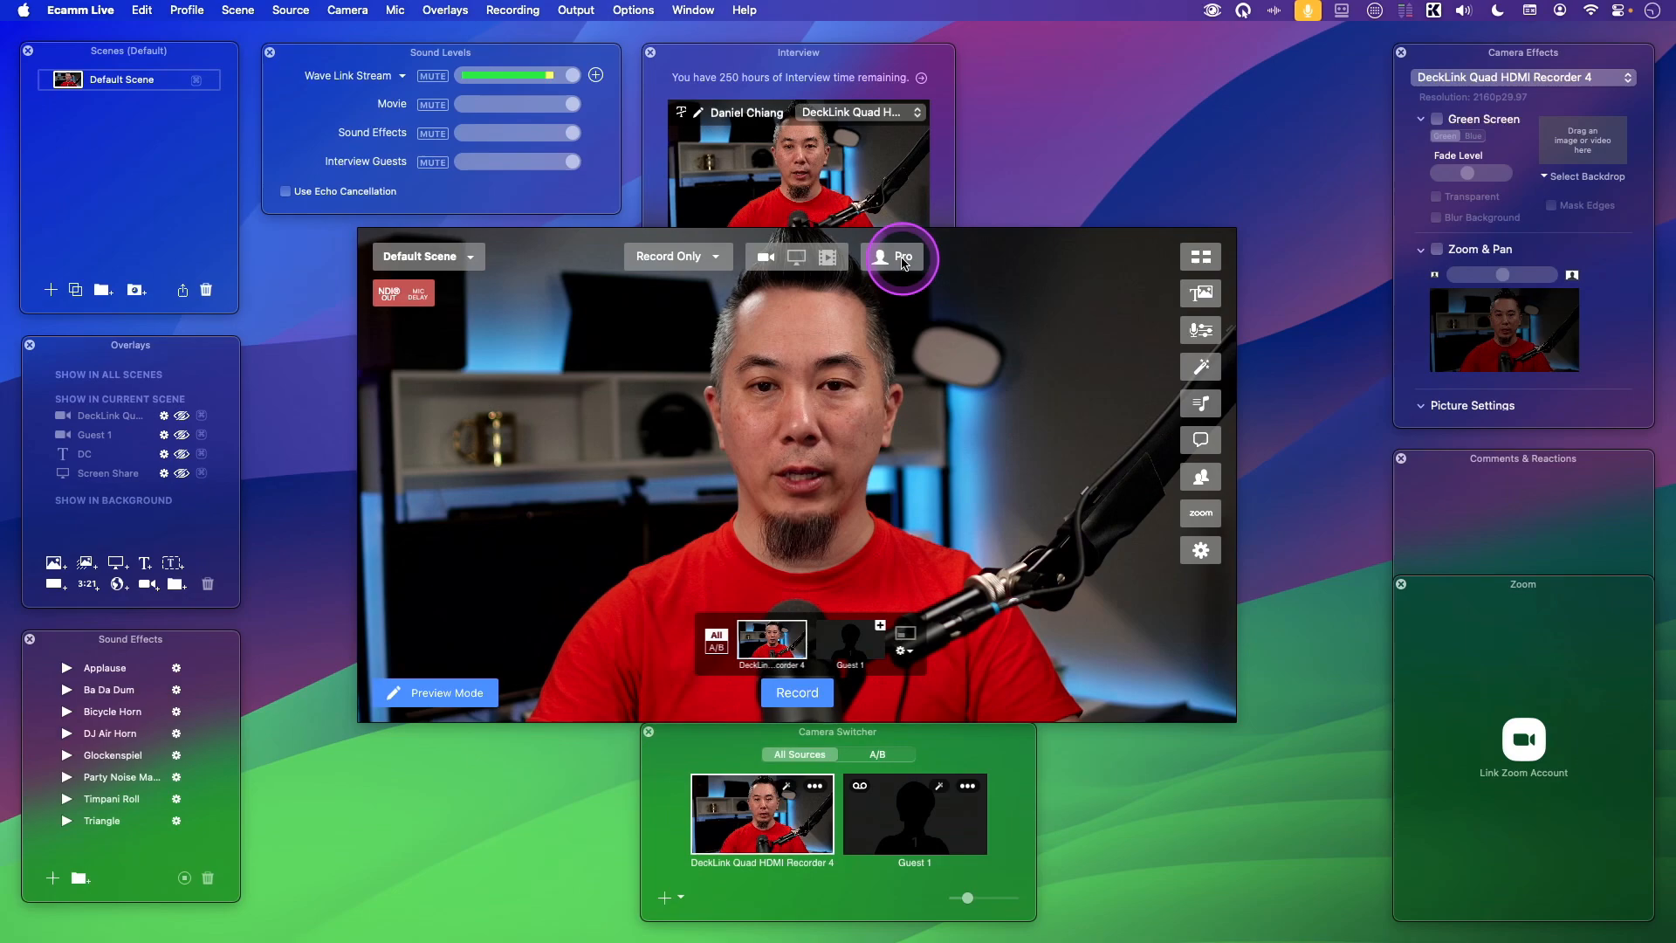
Open the account preferences to examine the Pro plan and billing management options, and close them.
{"action": "left_click", "coordinate": [904, 262]}
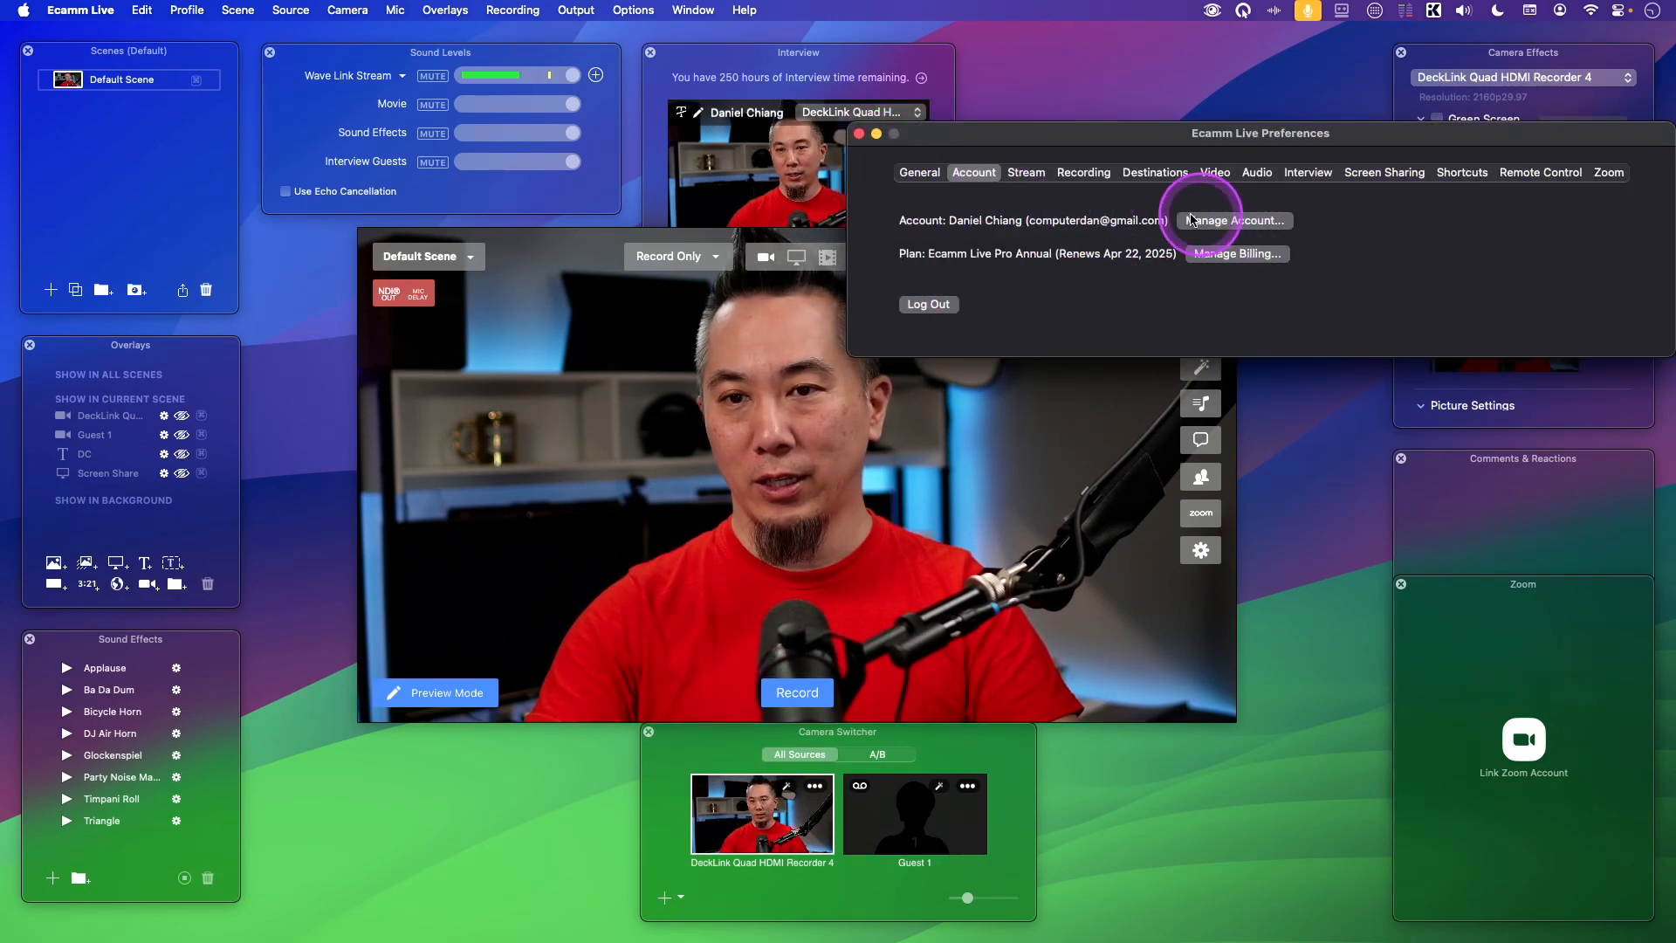
{"action": "left_click", "coordinate": [859, 134]}
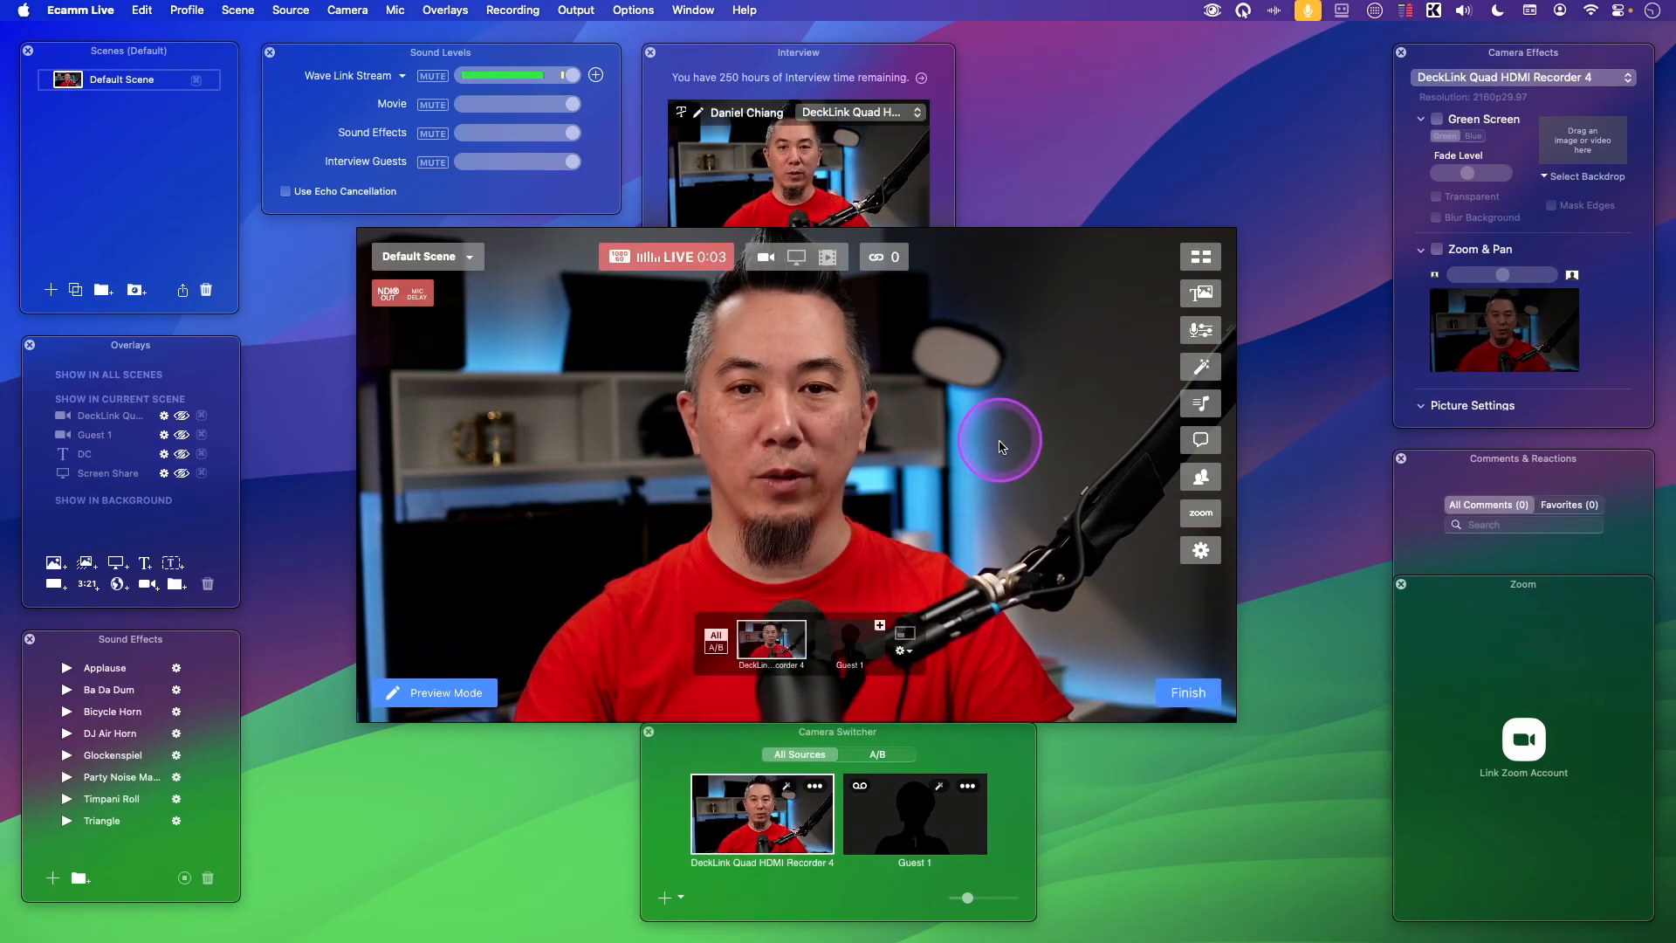
Open the live stream's viewer details and its list of actions to examine the YouTube options and End Stream.
{"action": "left_click", "coordinate": [882, 264]}
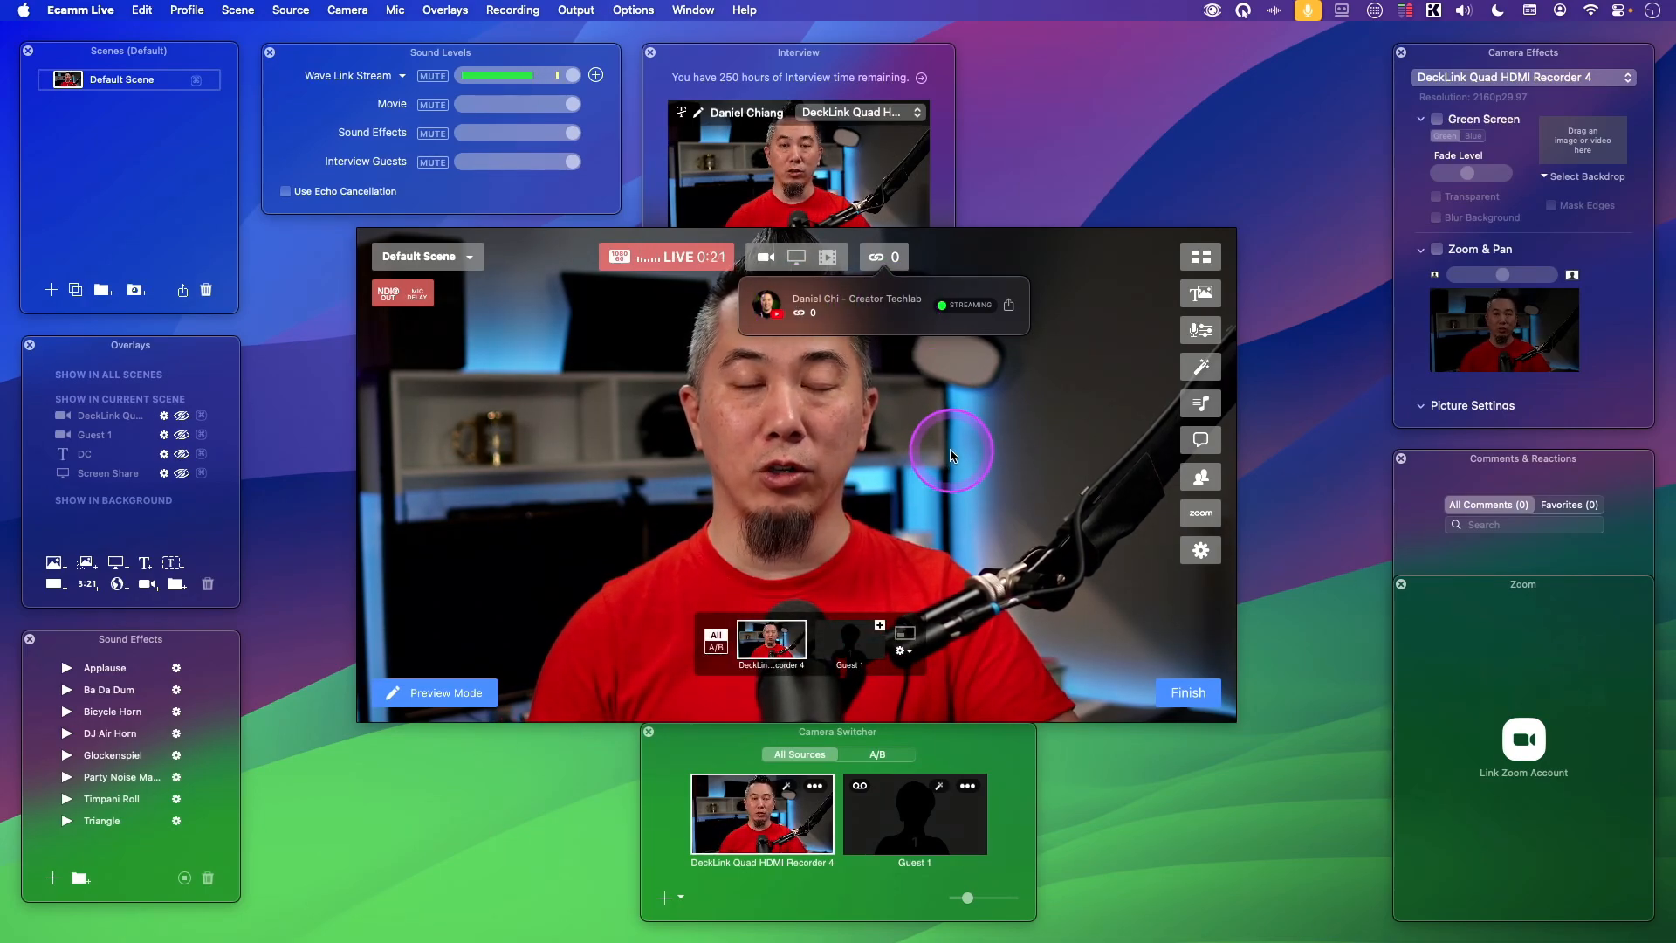
{"action": "left_click", "coordinate": [921, 334]}
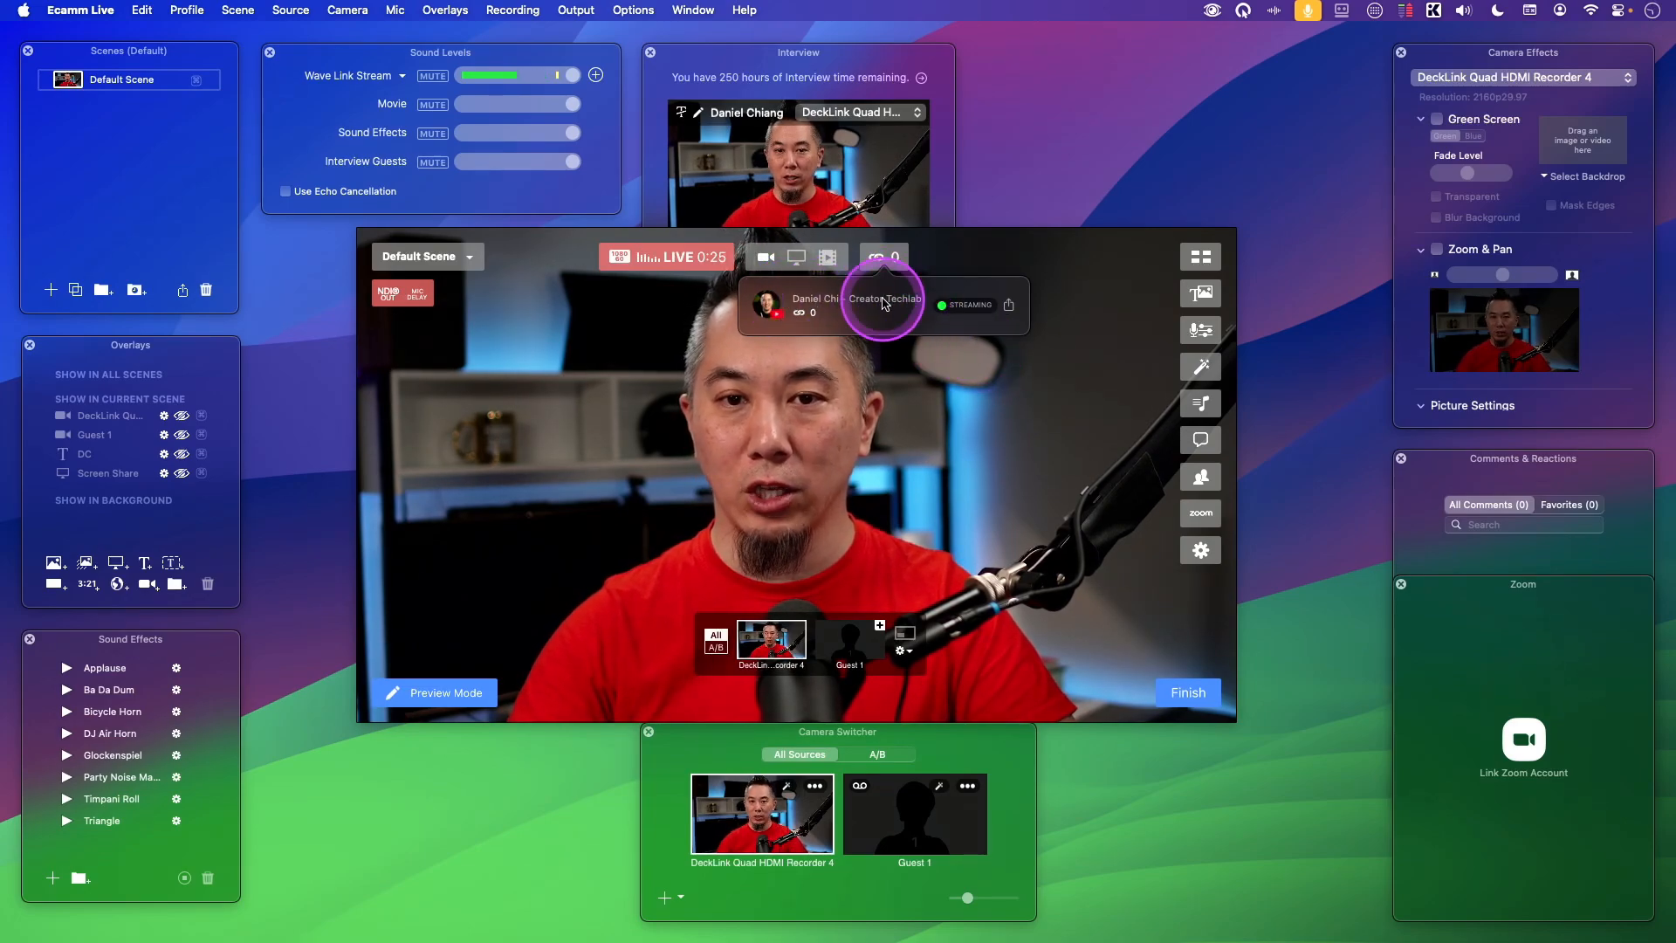
{"action": "left_click", "coordinate": [1011, 310]}
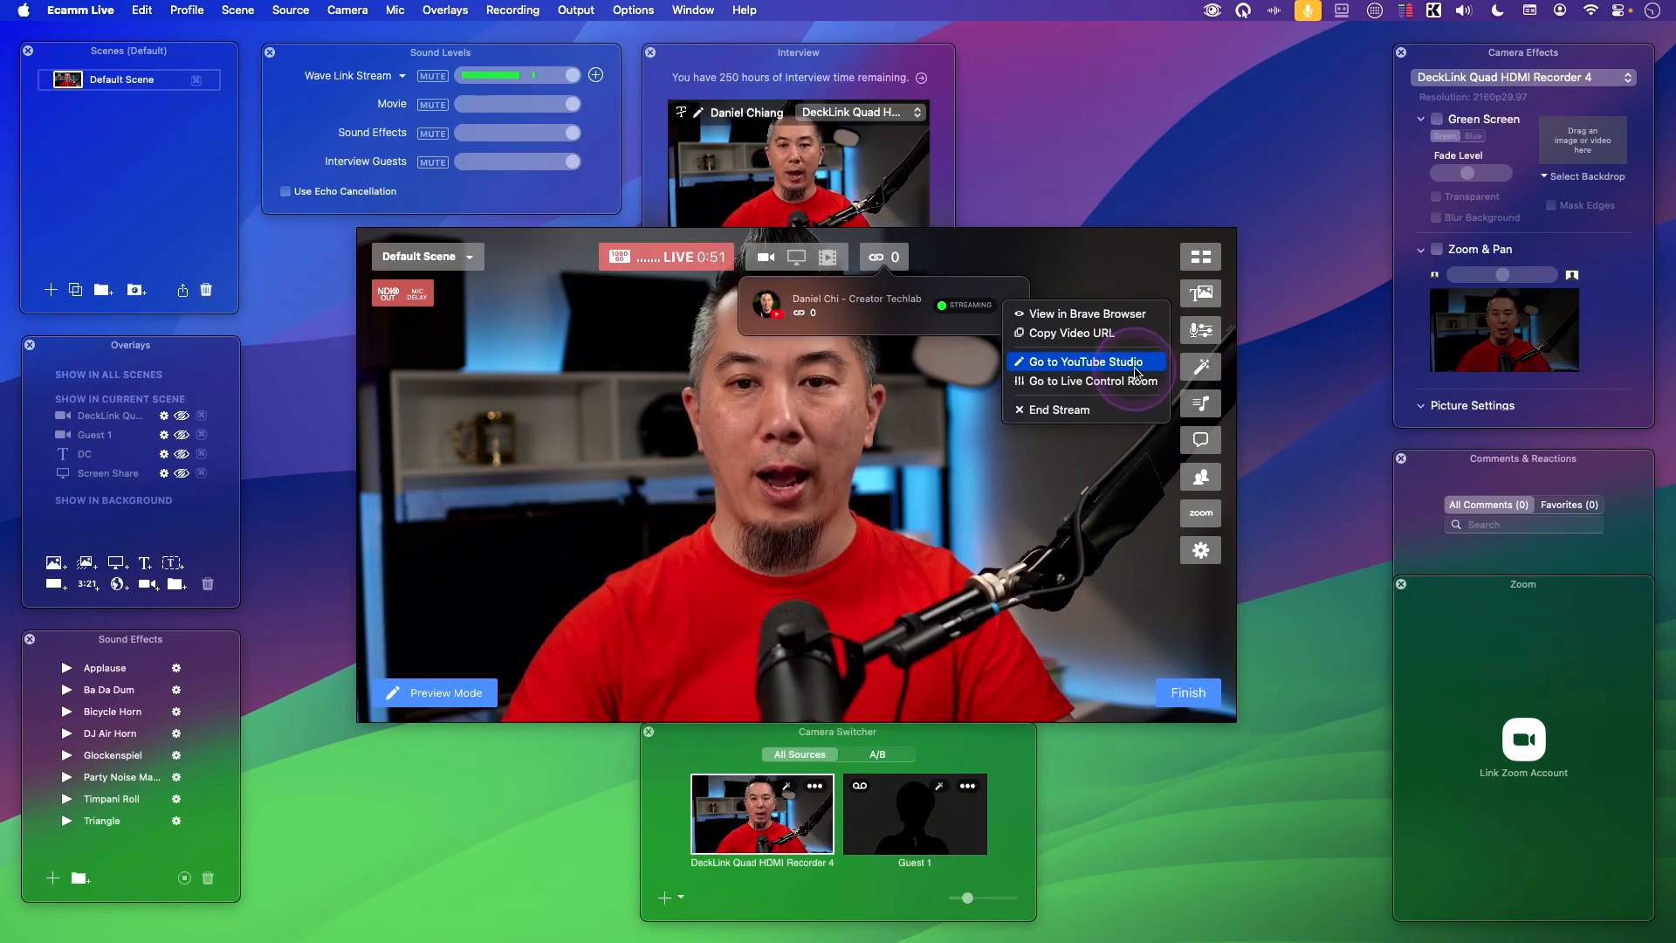
{"action": "left_click", "coordinate": [1127, 443]}
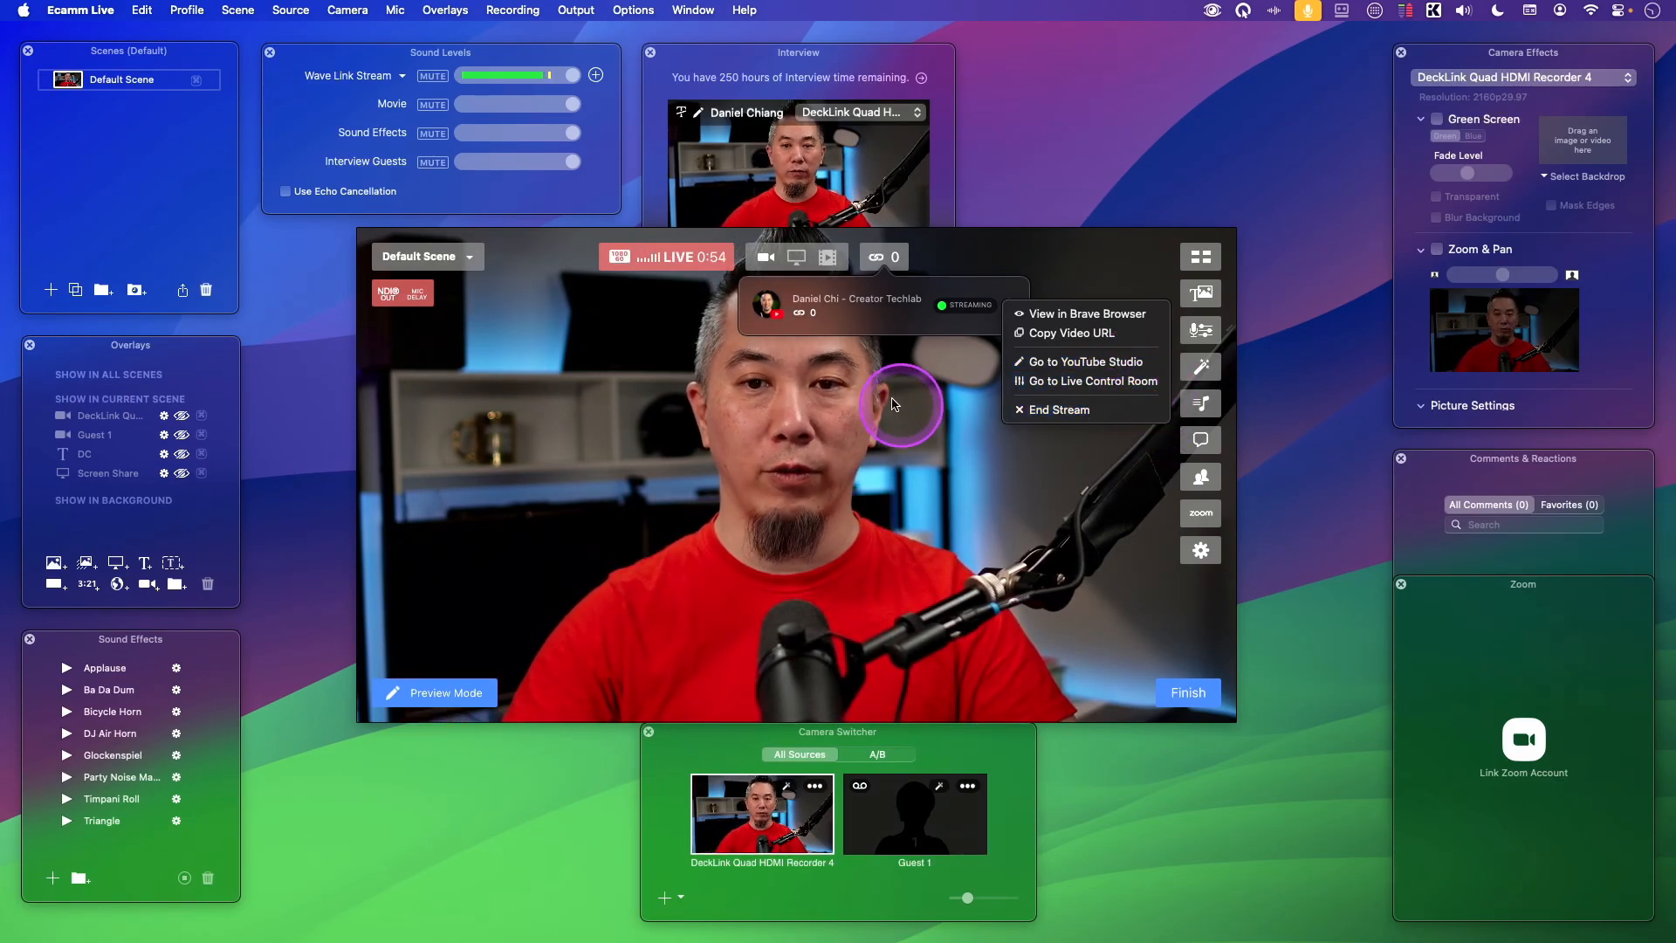
Open the live stream's YouTube watch page in Brave, mute its playback, and return to Ecamm Live.
{"action": "left_click", "coordinate": [1109, 336]}
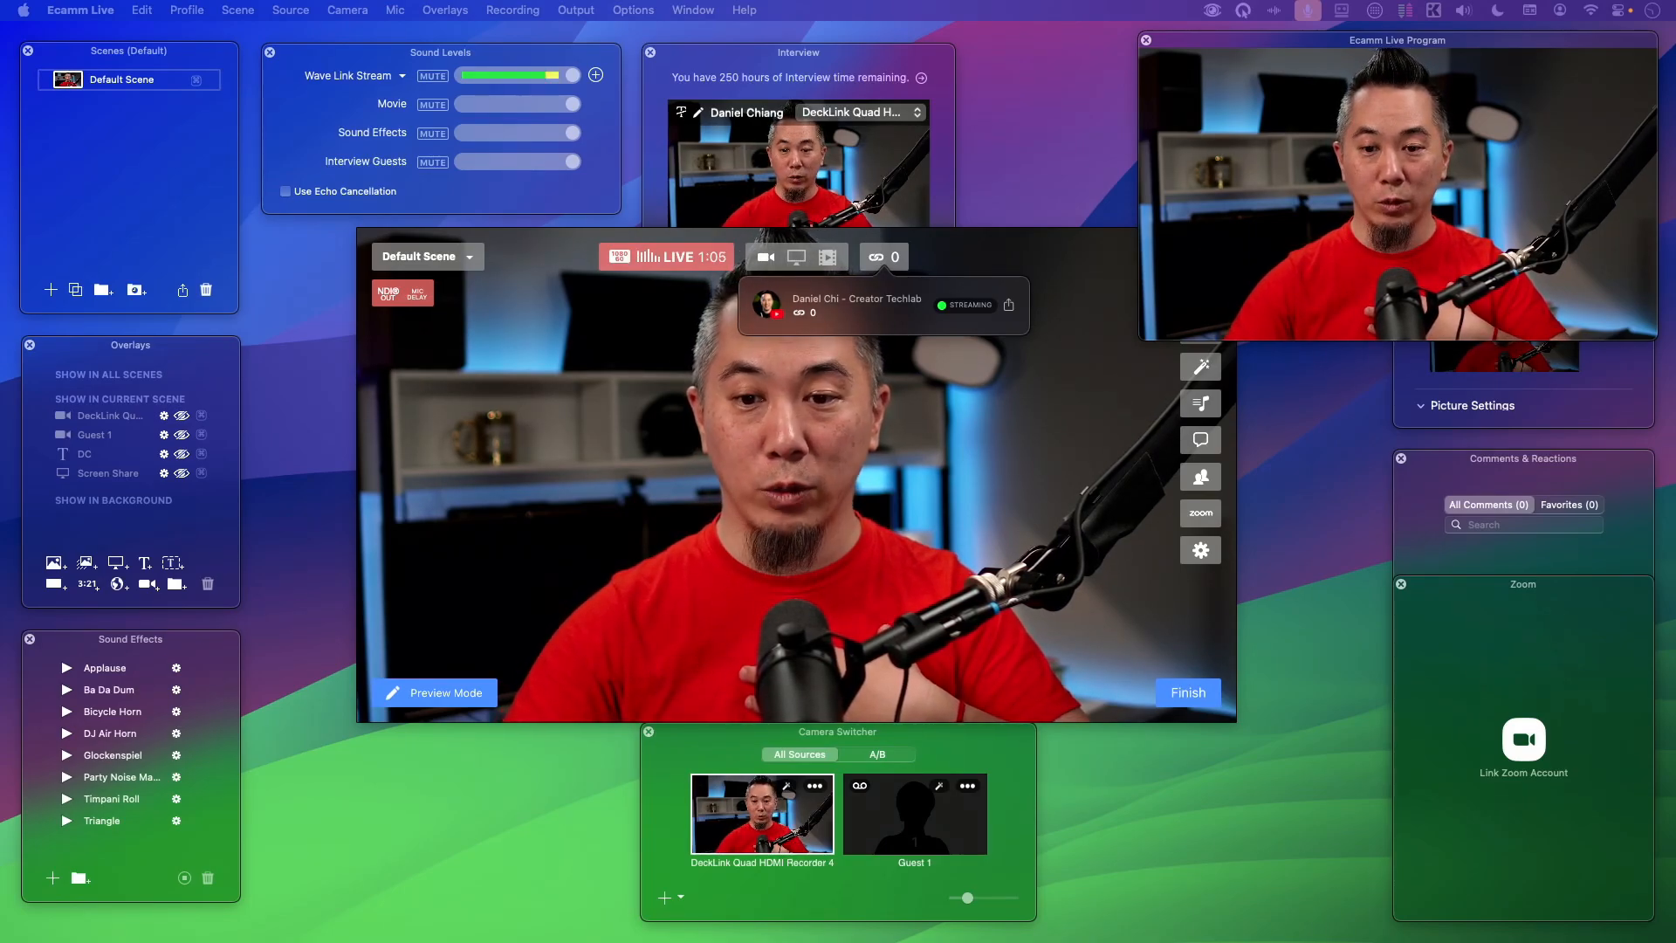
{"action": "left_click_drag", "start_coordinate": [630, 942], "coordinate": [768, 38]}
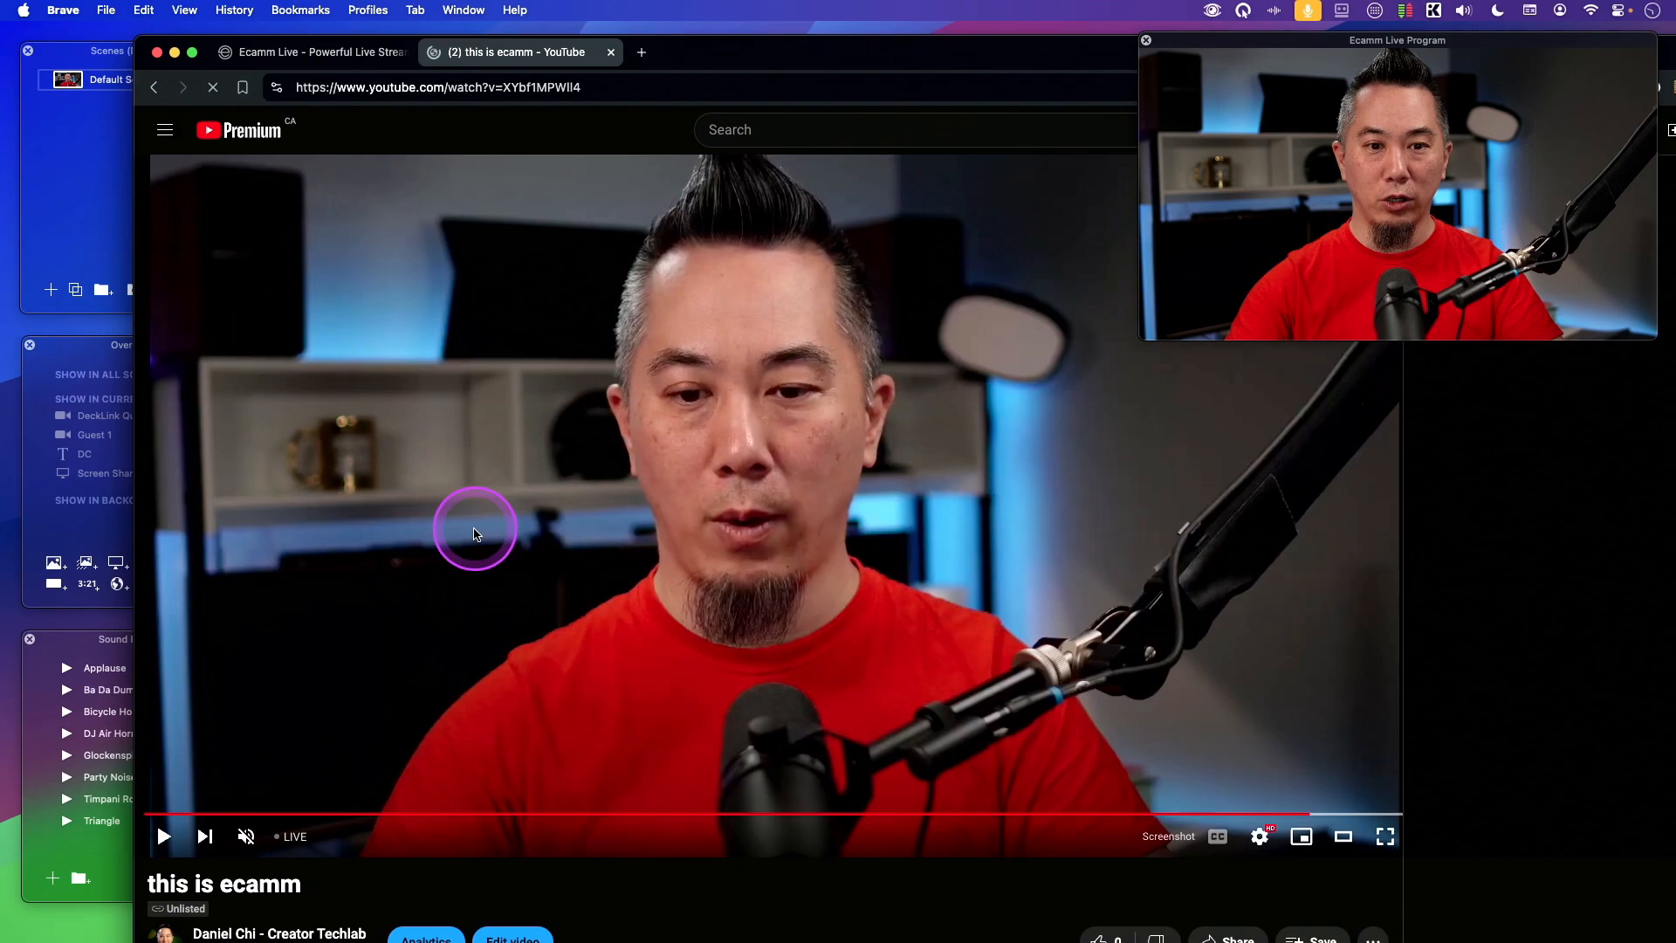
{"action": "left_click", "coordinate": [248, 837]}
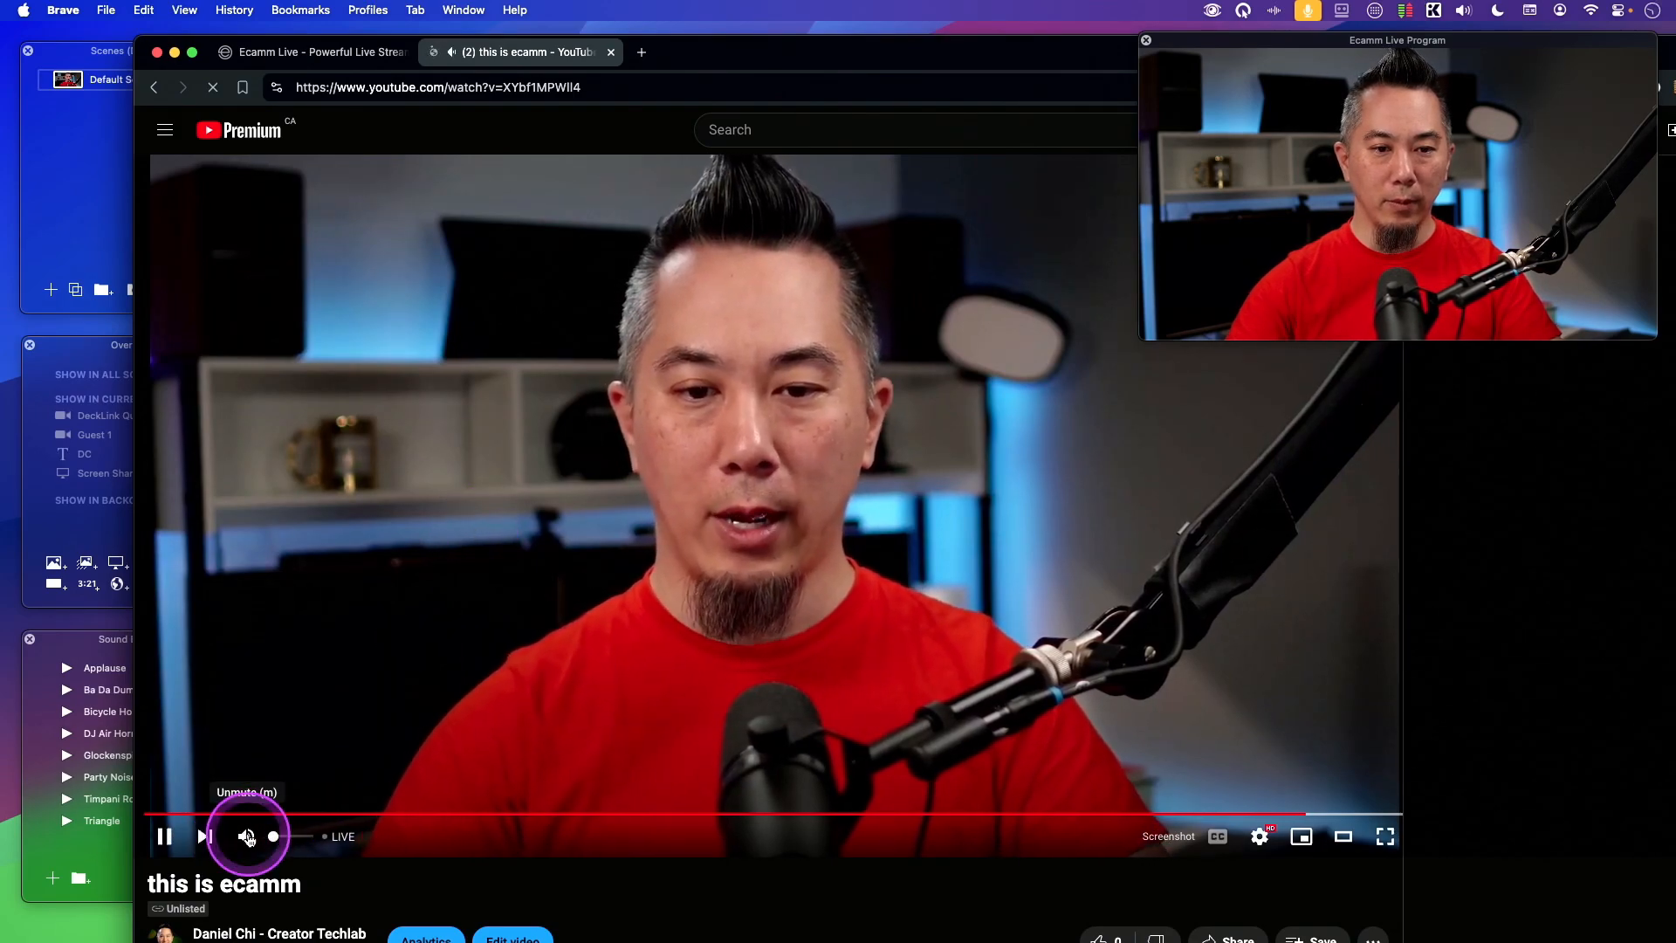
{"action": "left_click", "coordinate": [764, 354]}
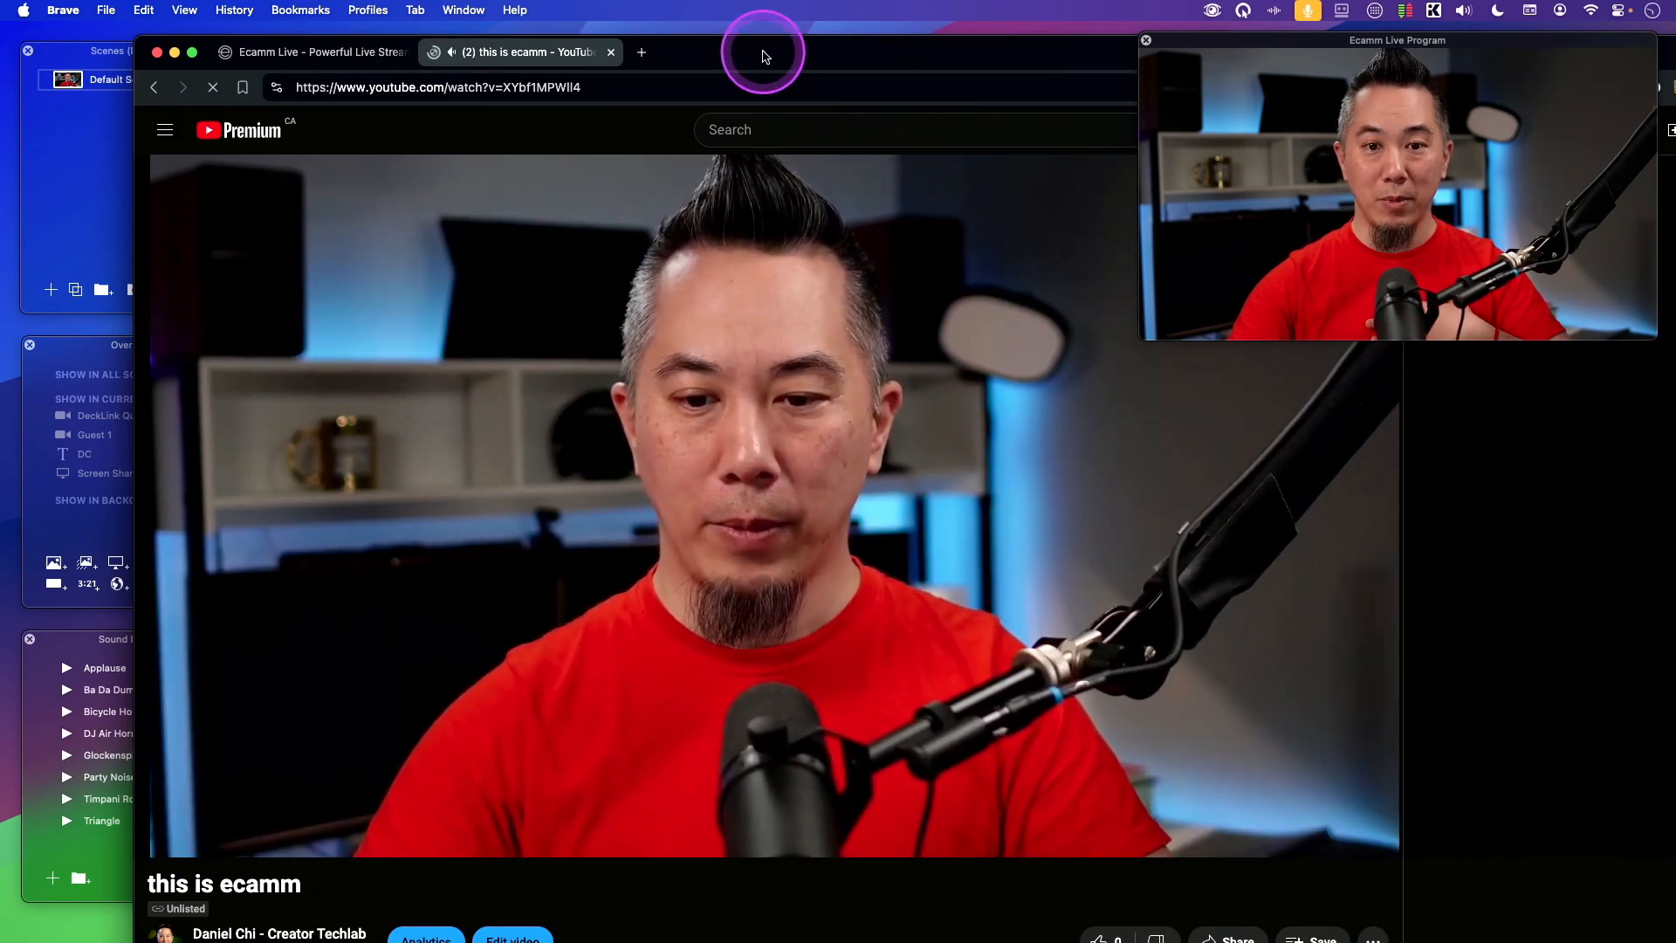
{"action": "left_click_drag", "start_coordinate": [763, 56], "coordinate": [922, 940]}
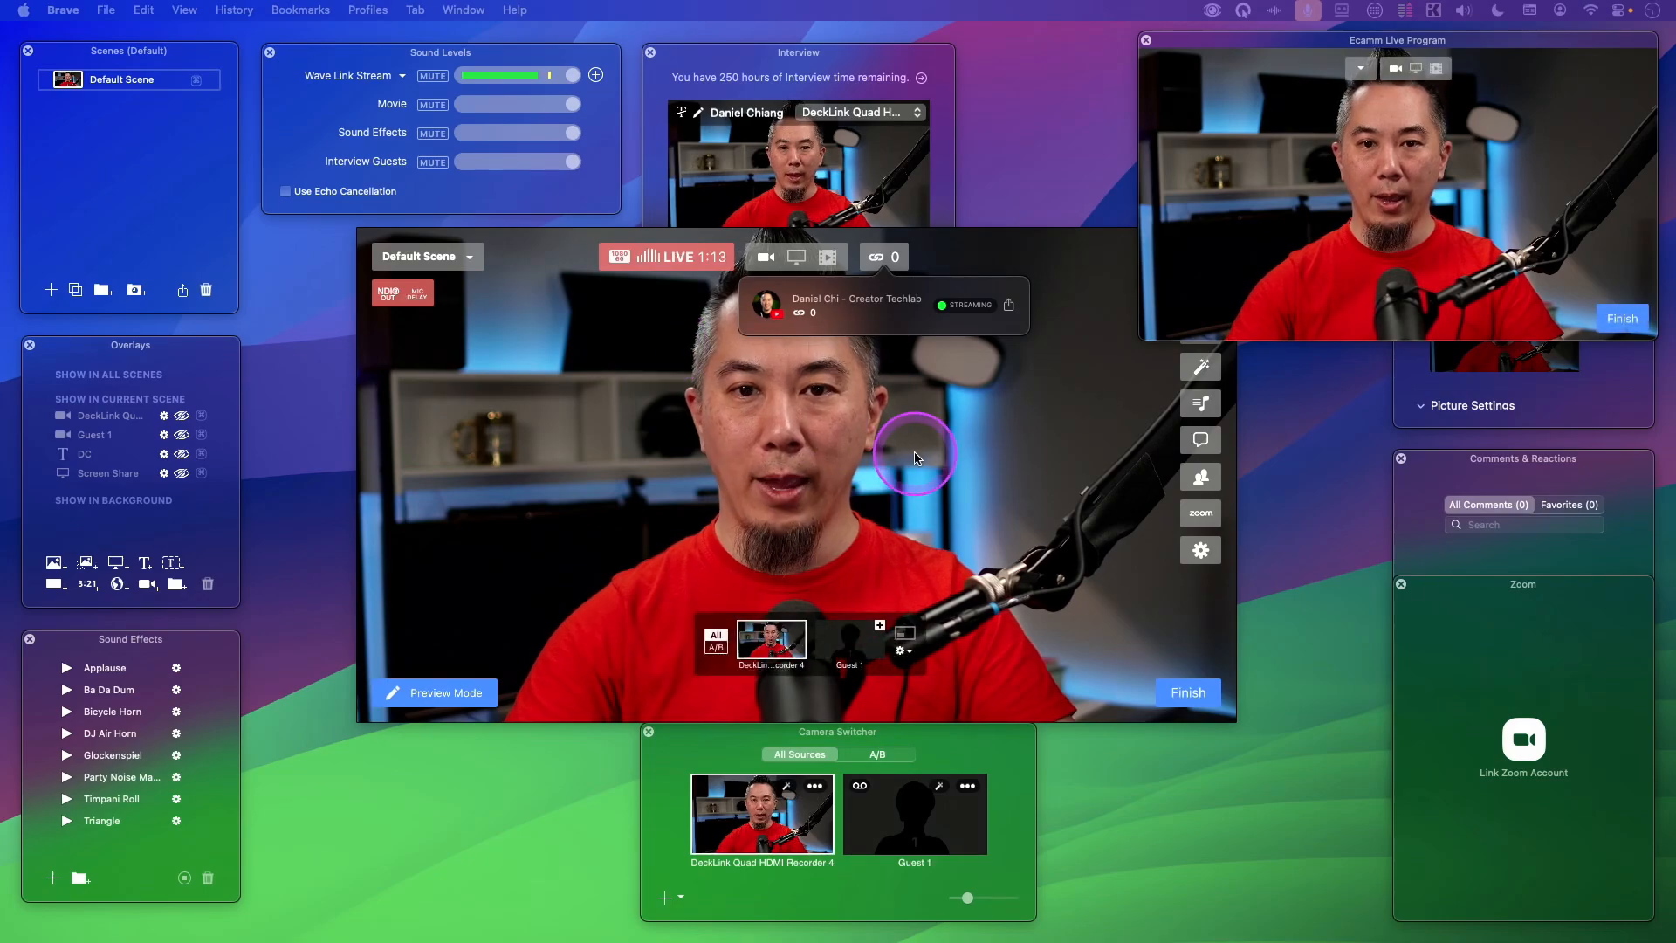
{"action": "left_click", "coordinate": [942, 456]}
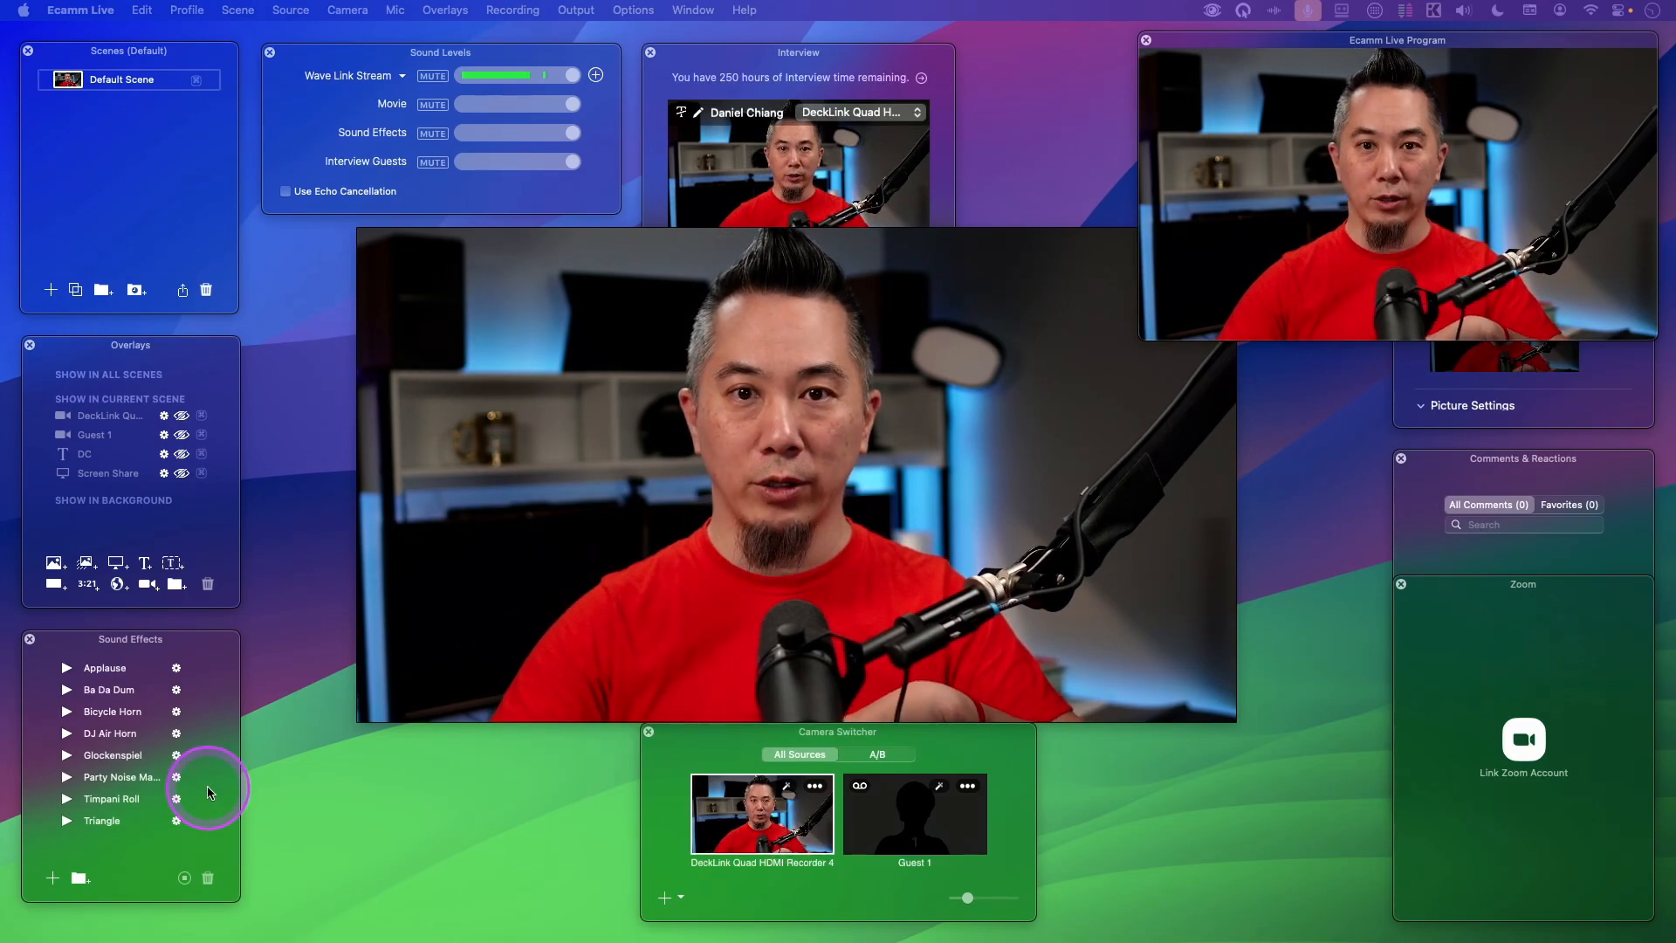
{"action": "left_click", "coordinate": [801, 413]}
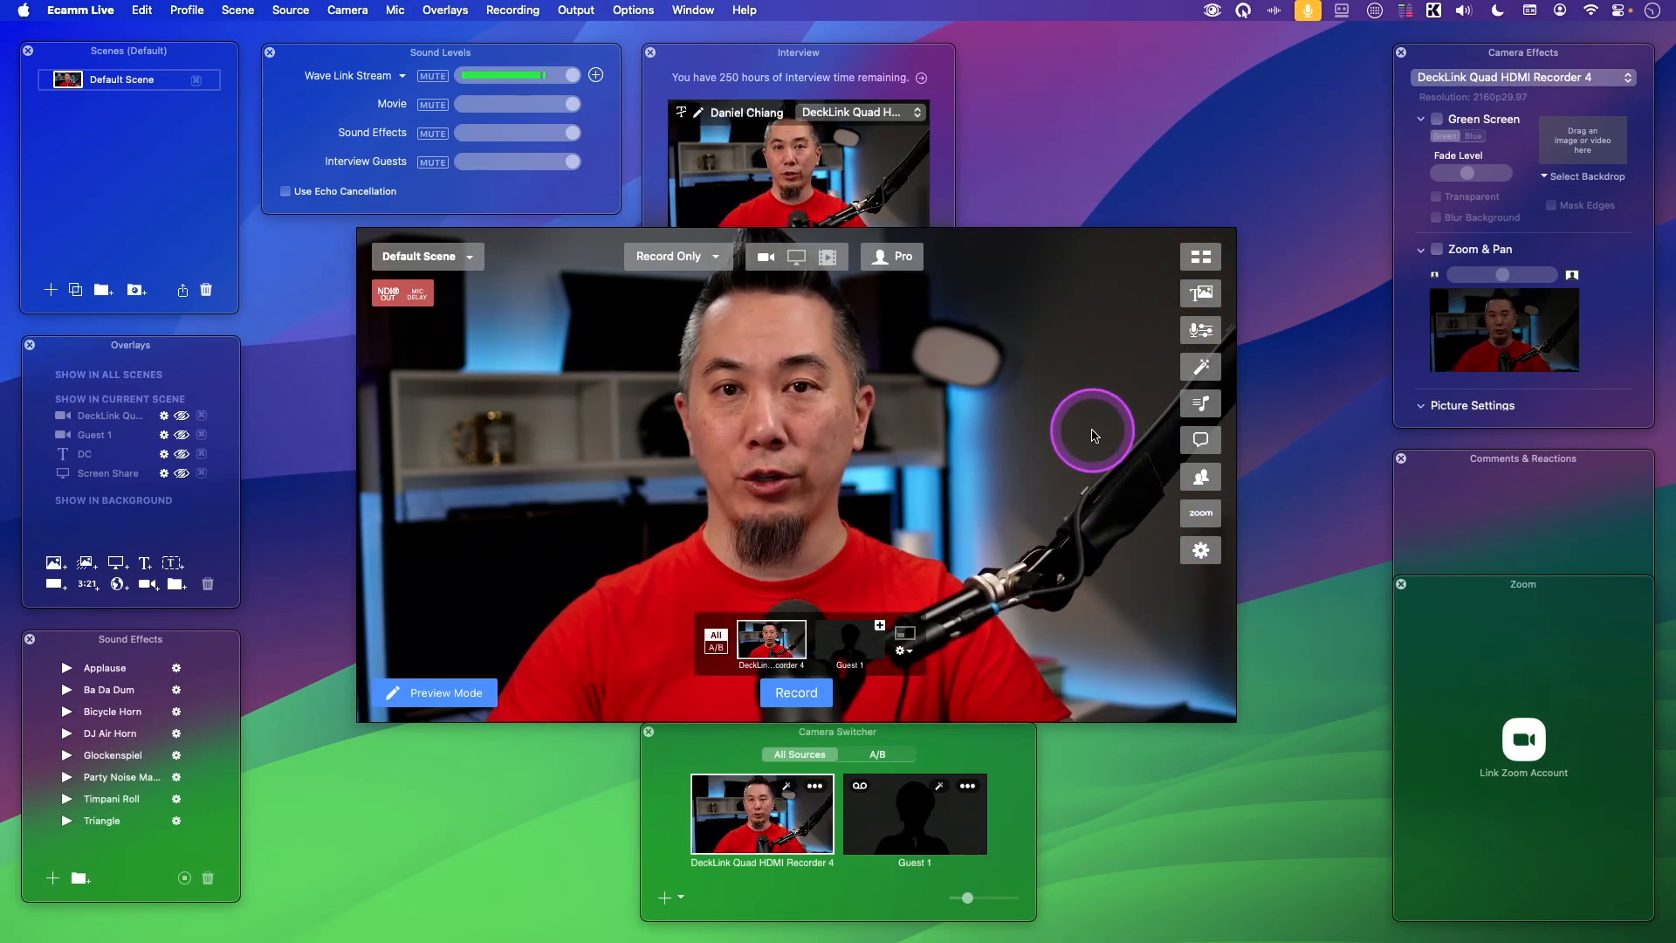
Hide and show again the Scenes, Overlays and Sound Levels windows one after another.
{"action": "left_click", "coordinate": [1203, 260]}
{"action": "left_click", "coordinate": [1202, 259]}
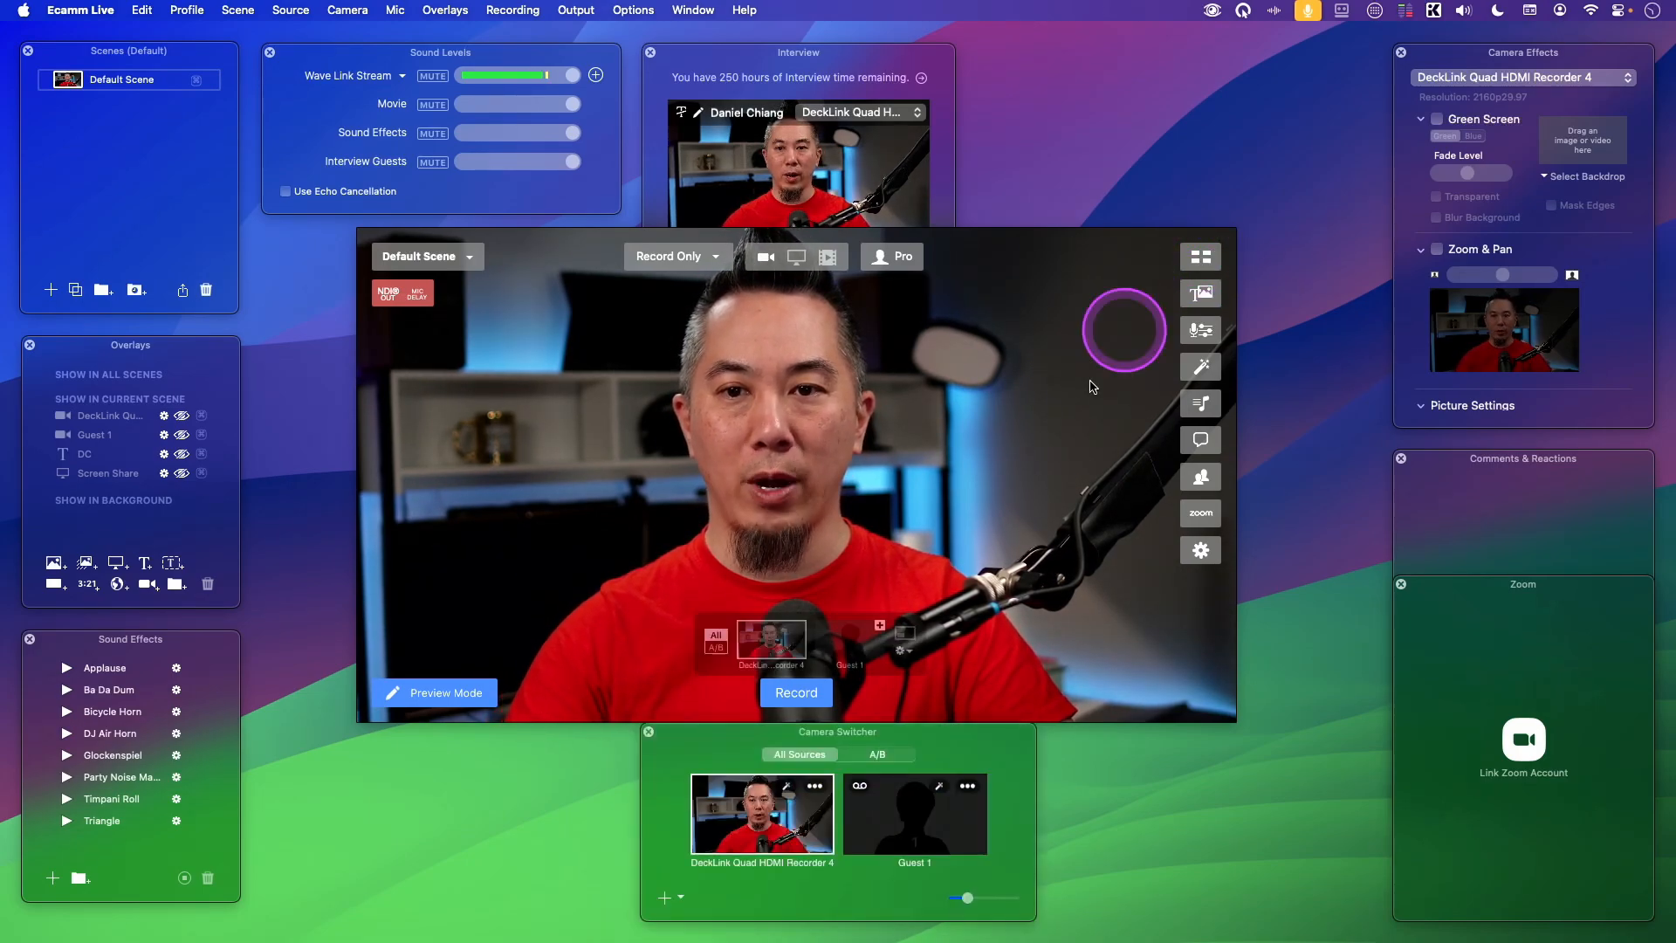
{"action": "left_click", "coordinate": [1207, 294]}
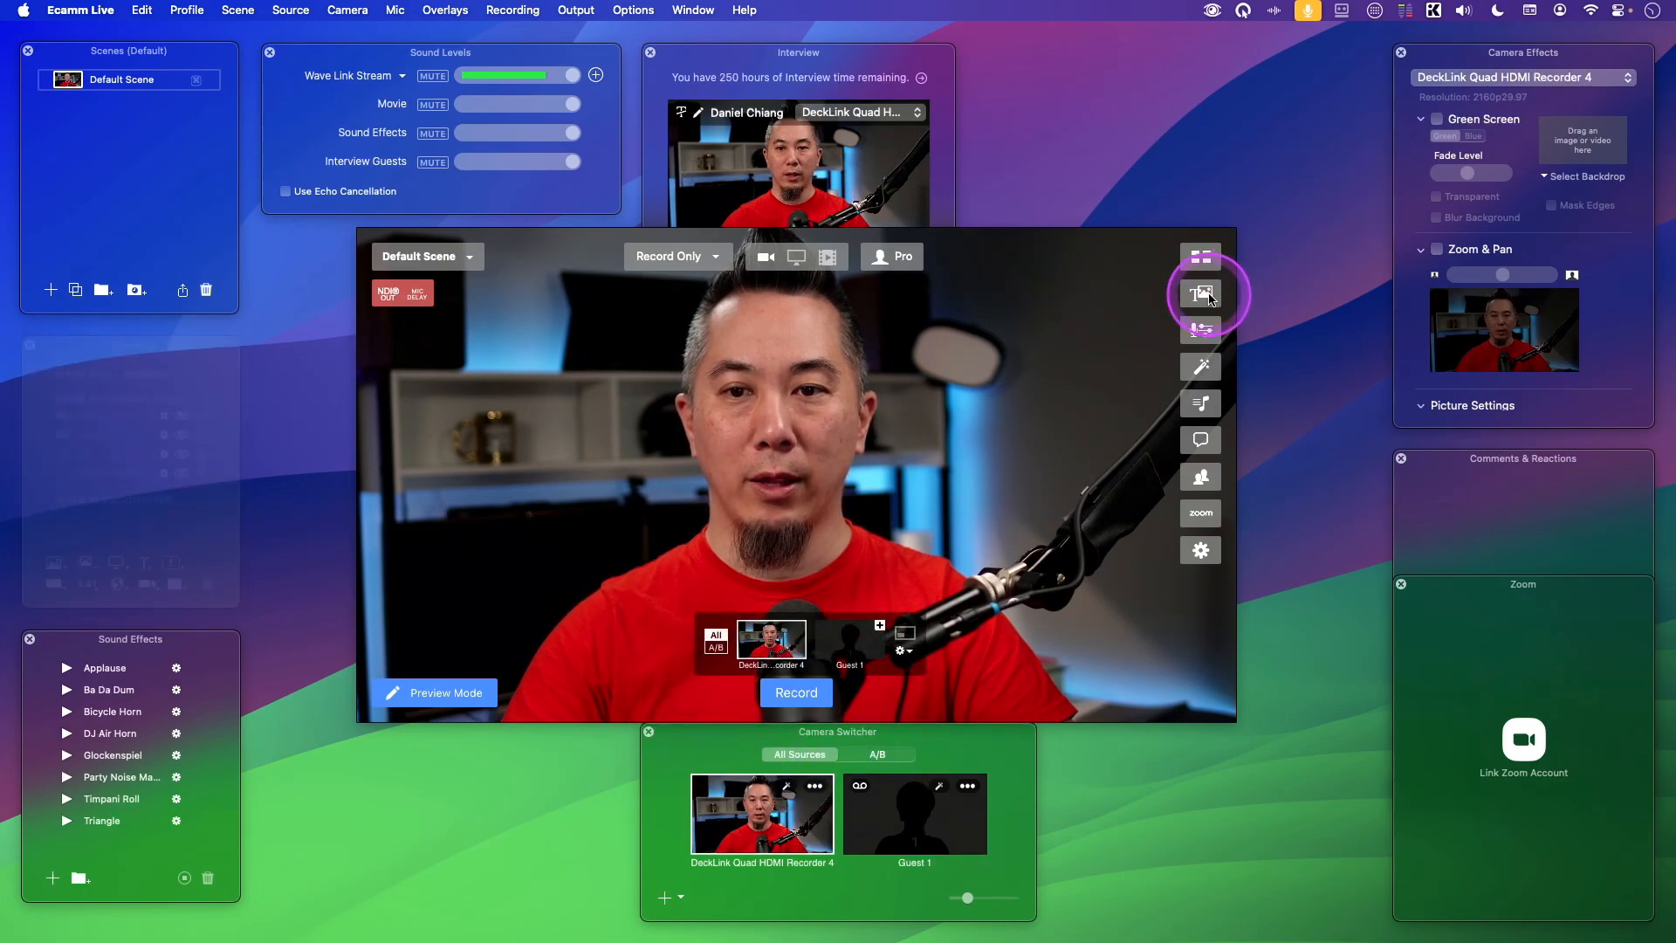
{"action": "left_click", "coordinate": [1206, 295]}
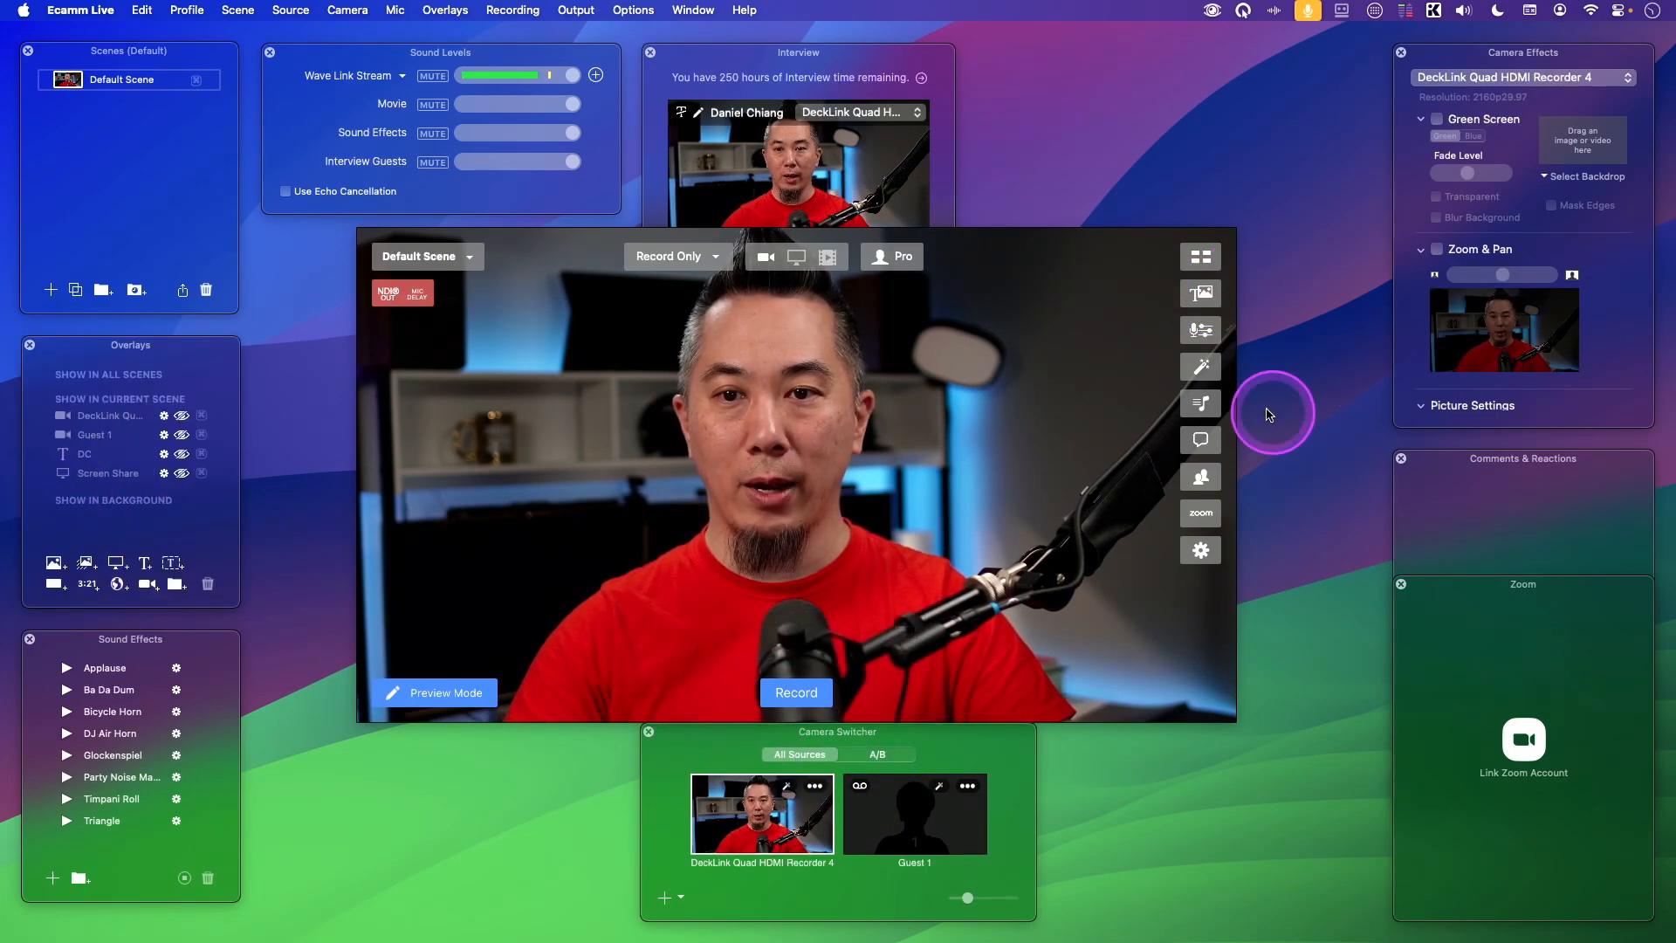
{"action": "left_click", "coordinate": [1207, 333]}
{"action": "left_click", "coordinate": [1207, 333]}
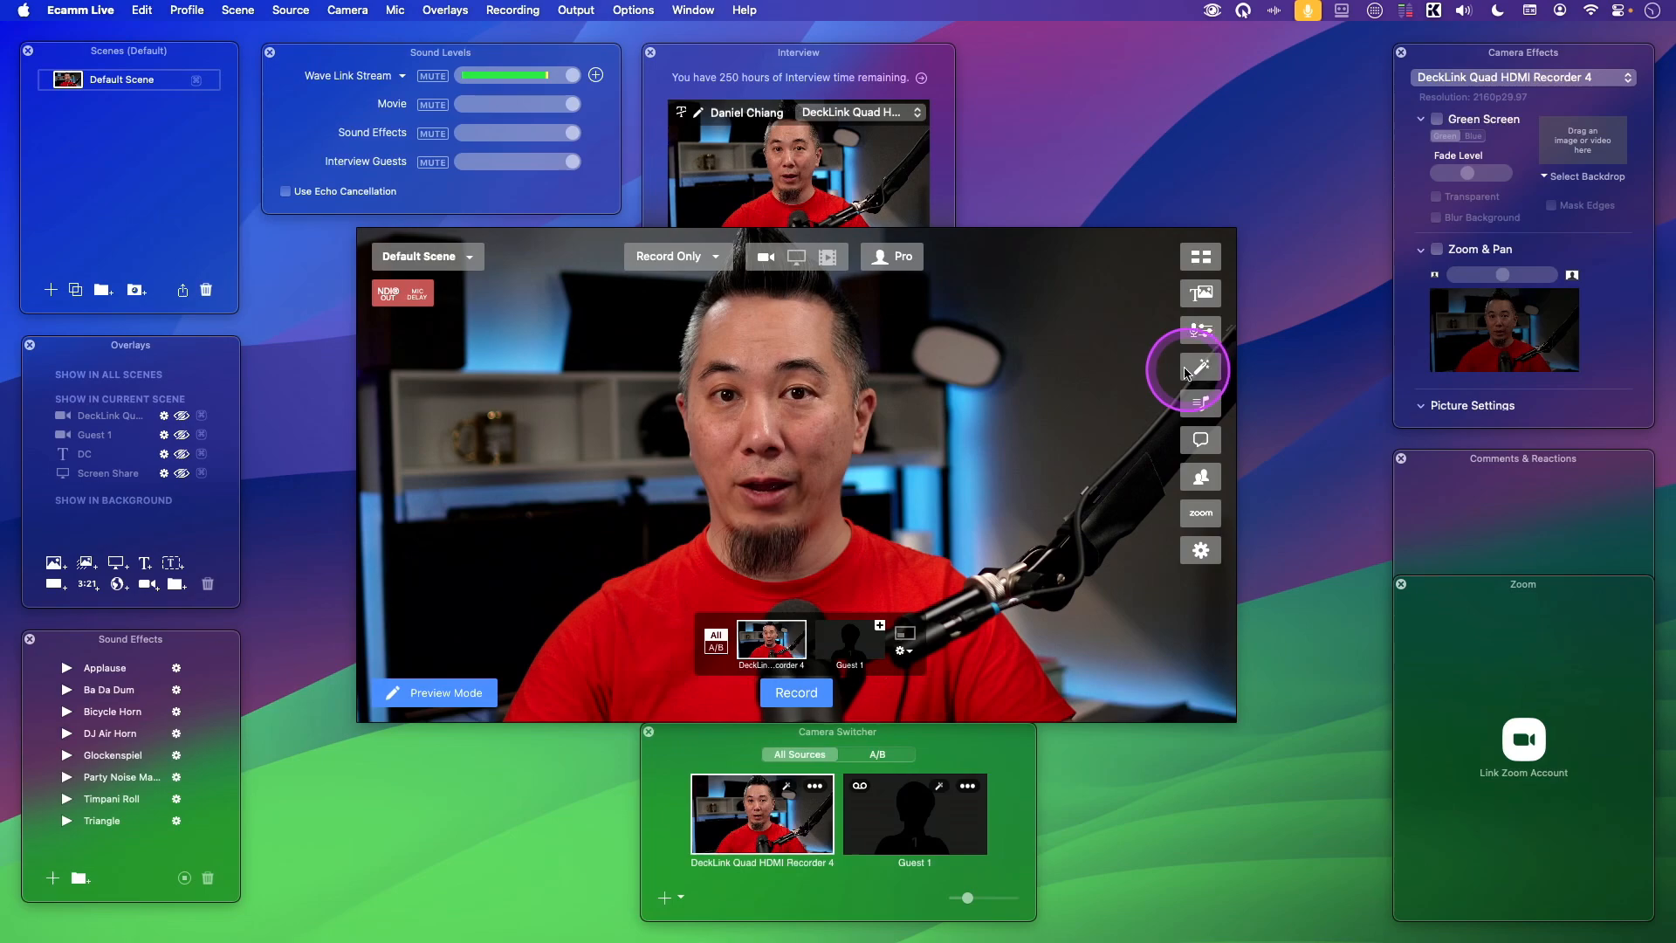
Hide and show again the Camera Effects window and the Sound Effects window.
{"action": "left_click", "coordinate": [1204, 373]}
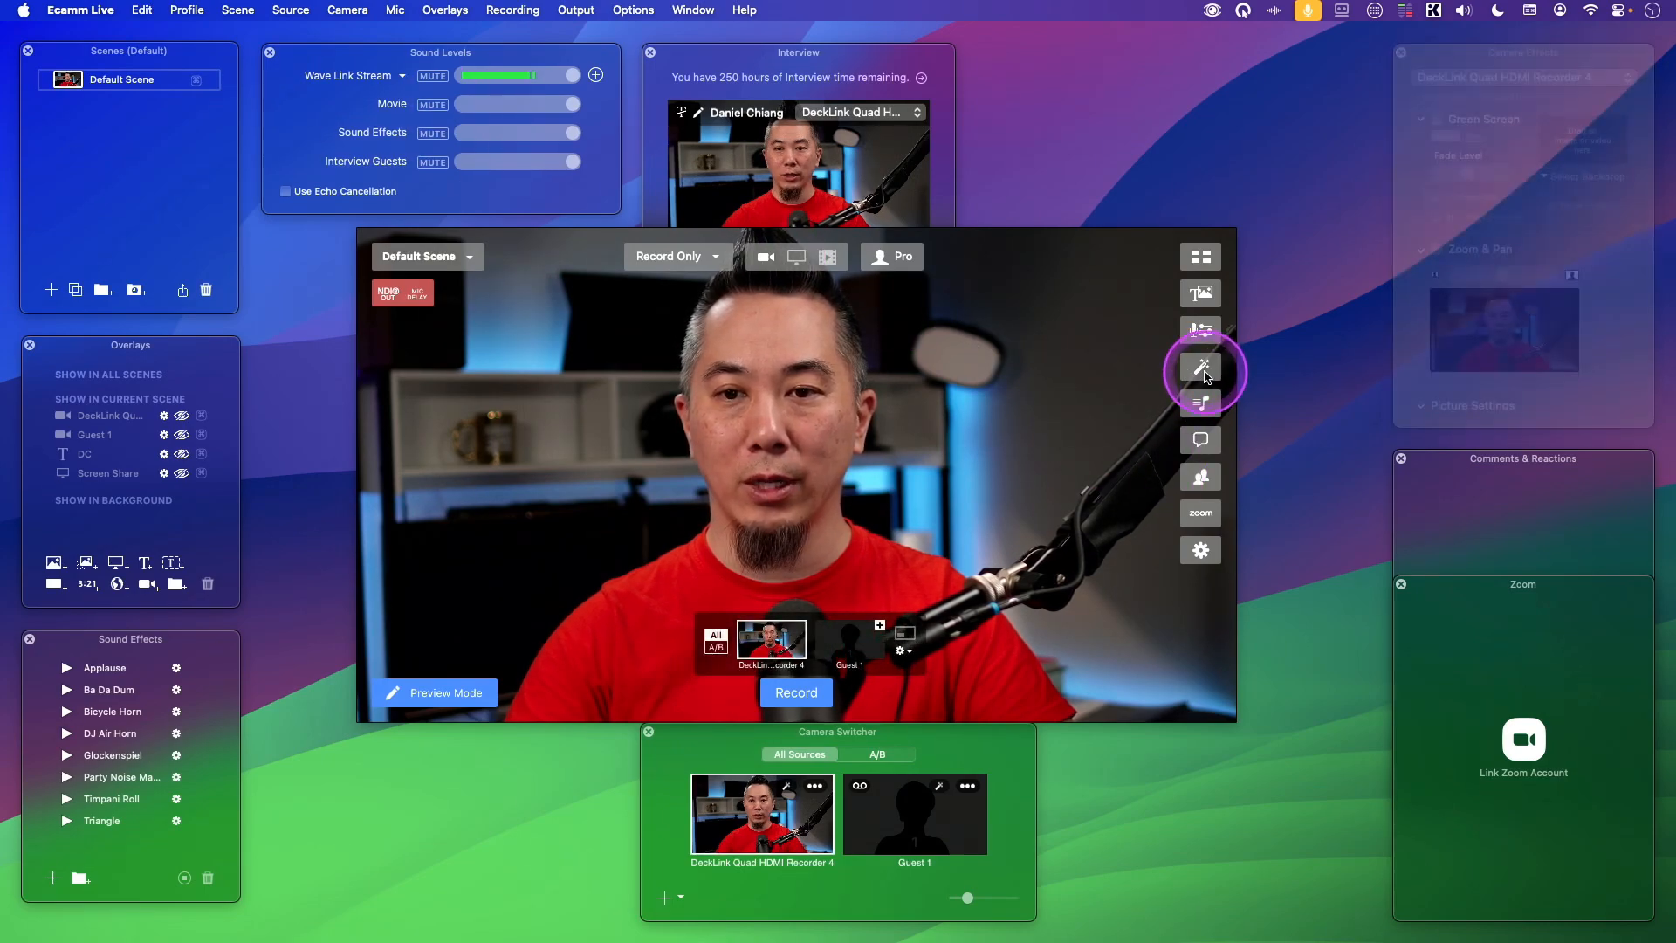
{"action": "left_click", "coordinate": [1205, 374]}
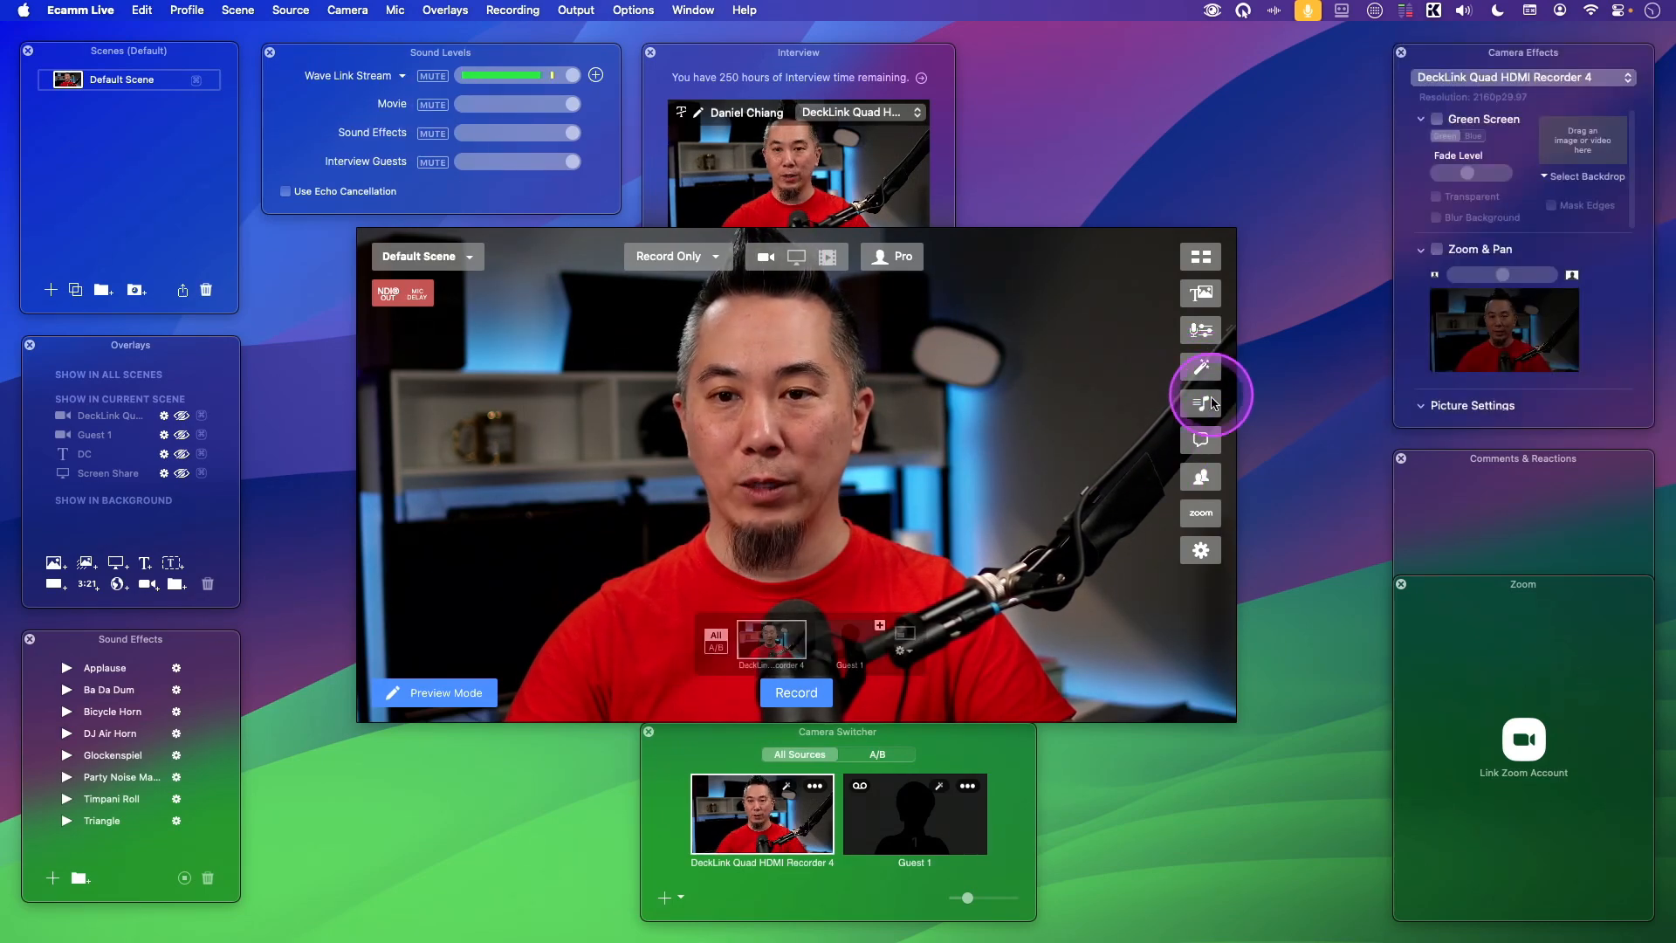
{"action": "left_click", "coordinate": [1208, 413]}
{"action": "left_click", "coordinate": [1209, 413]}
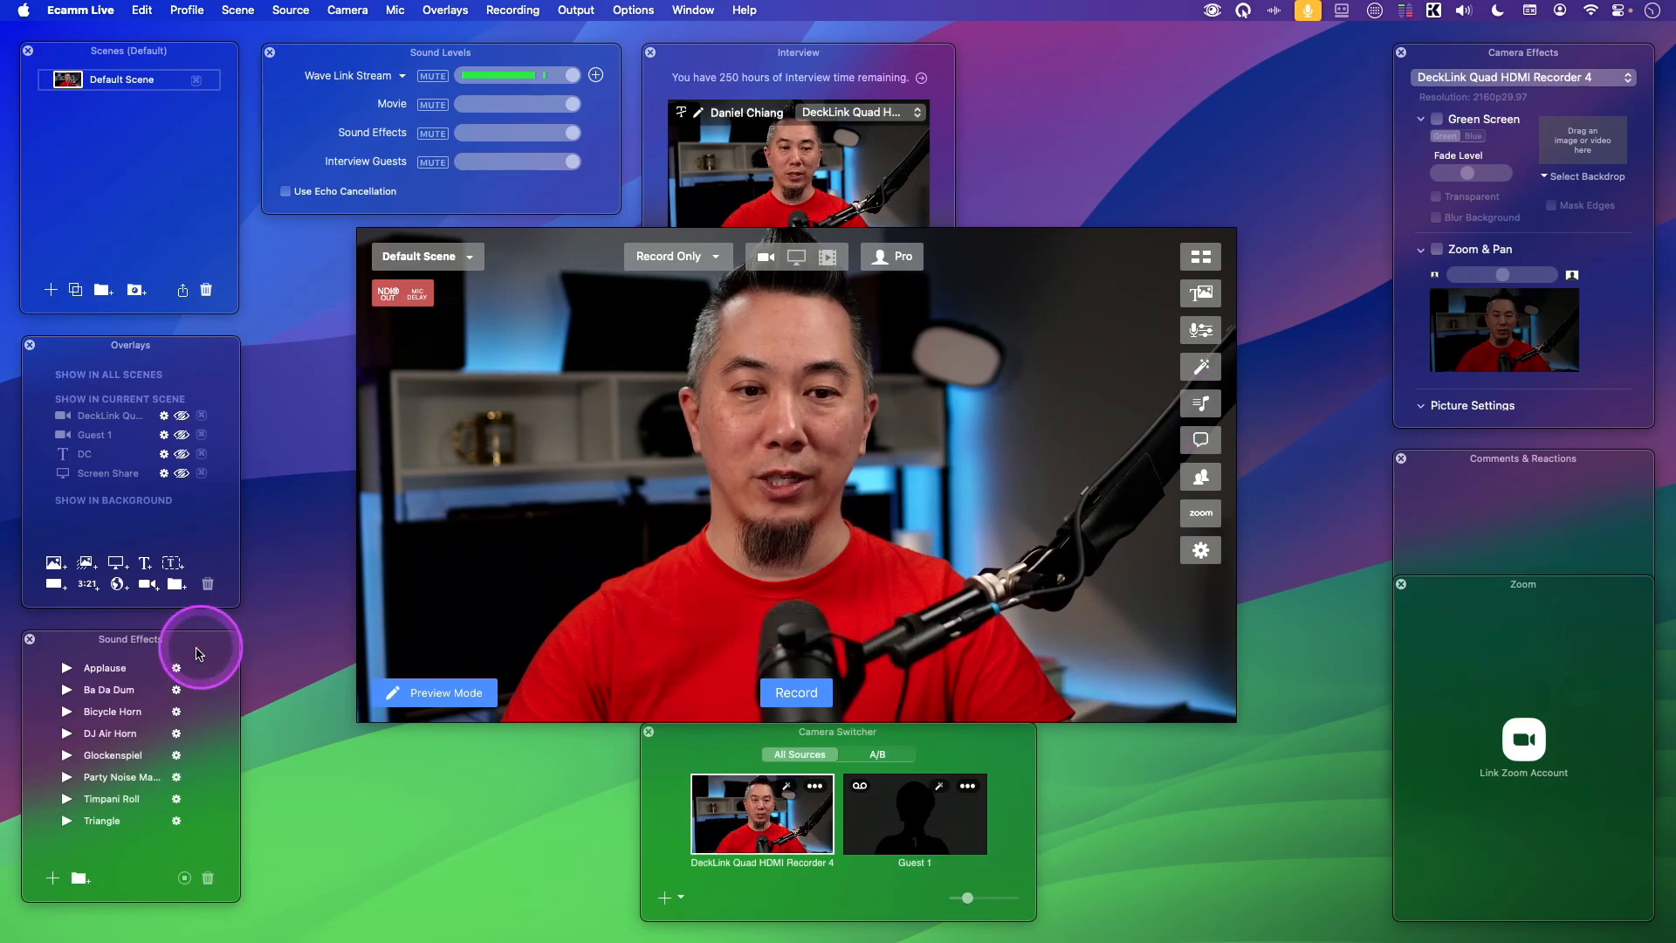
Hide and show again the Comments & Reactions, Interview and Zoom windows one after another.
{"action": "left_click", "coordinate": [1201, 440]}
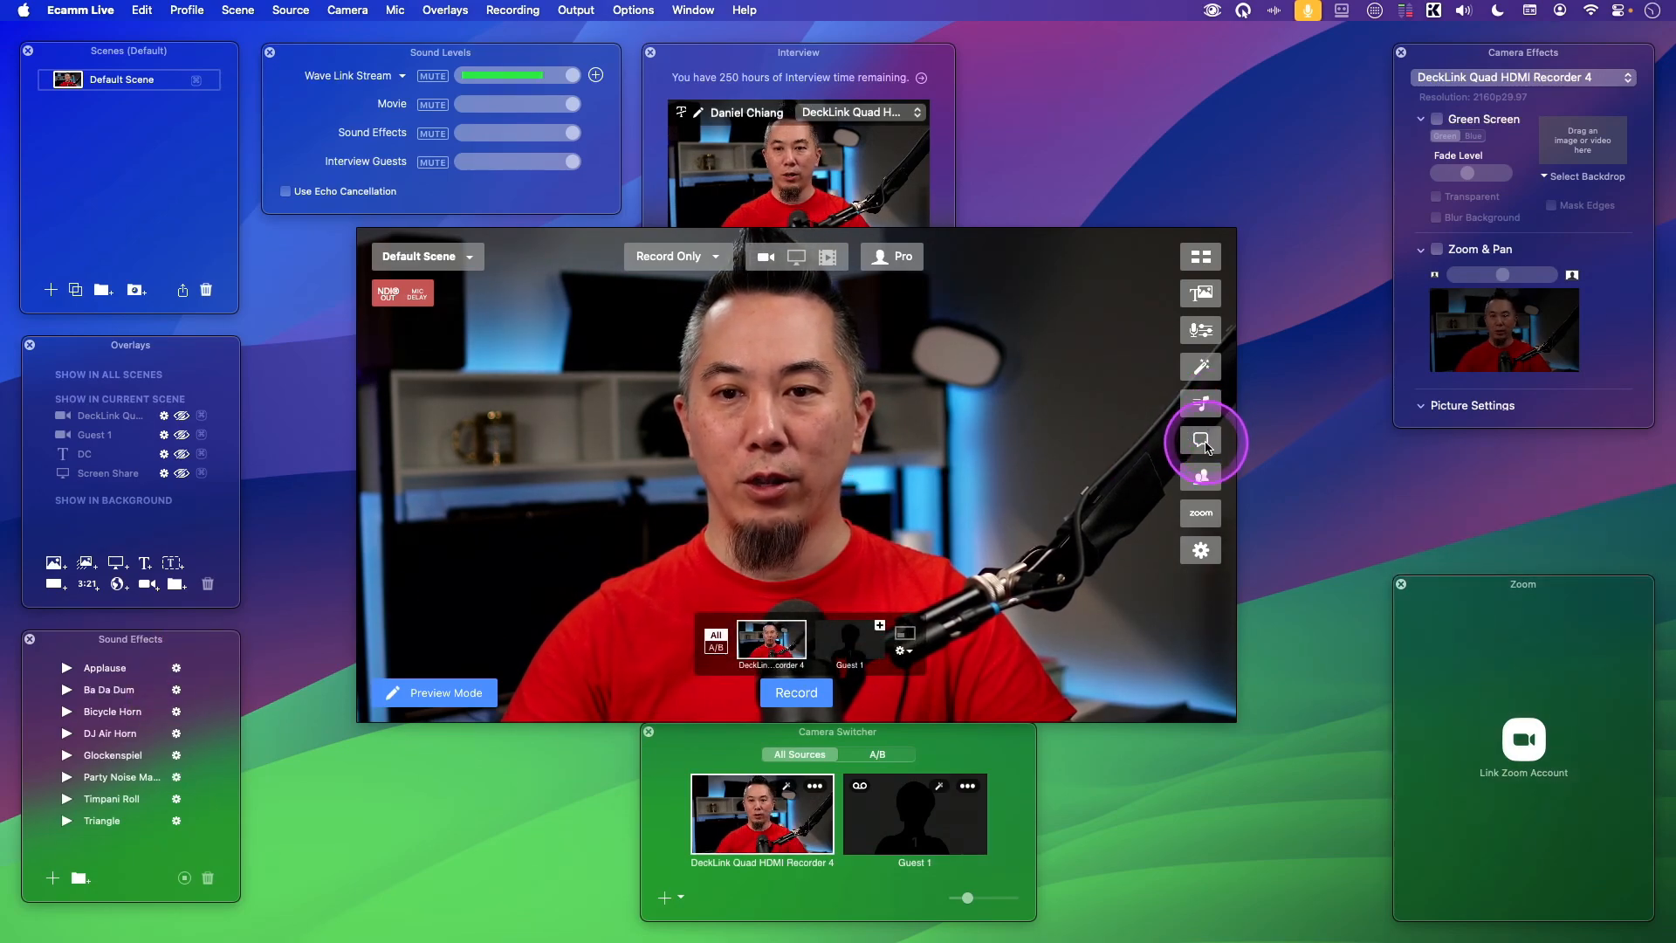
{"action": "left_click", "coordinate": [1209, 486]}
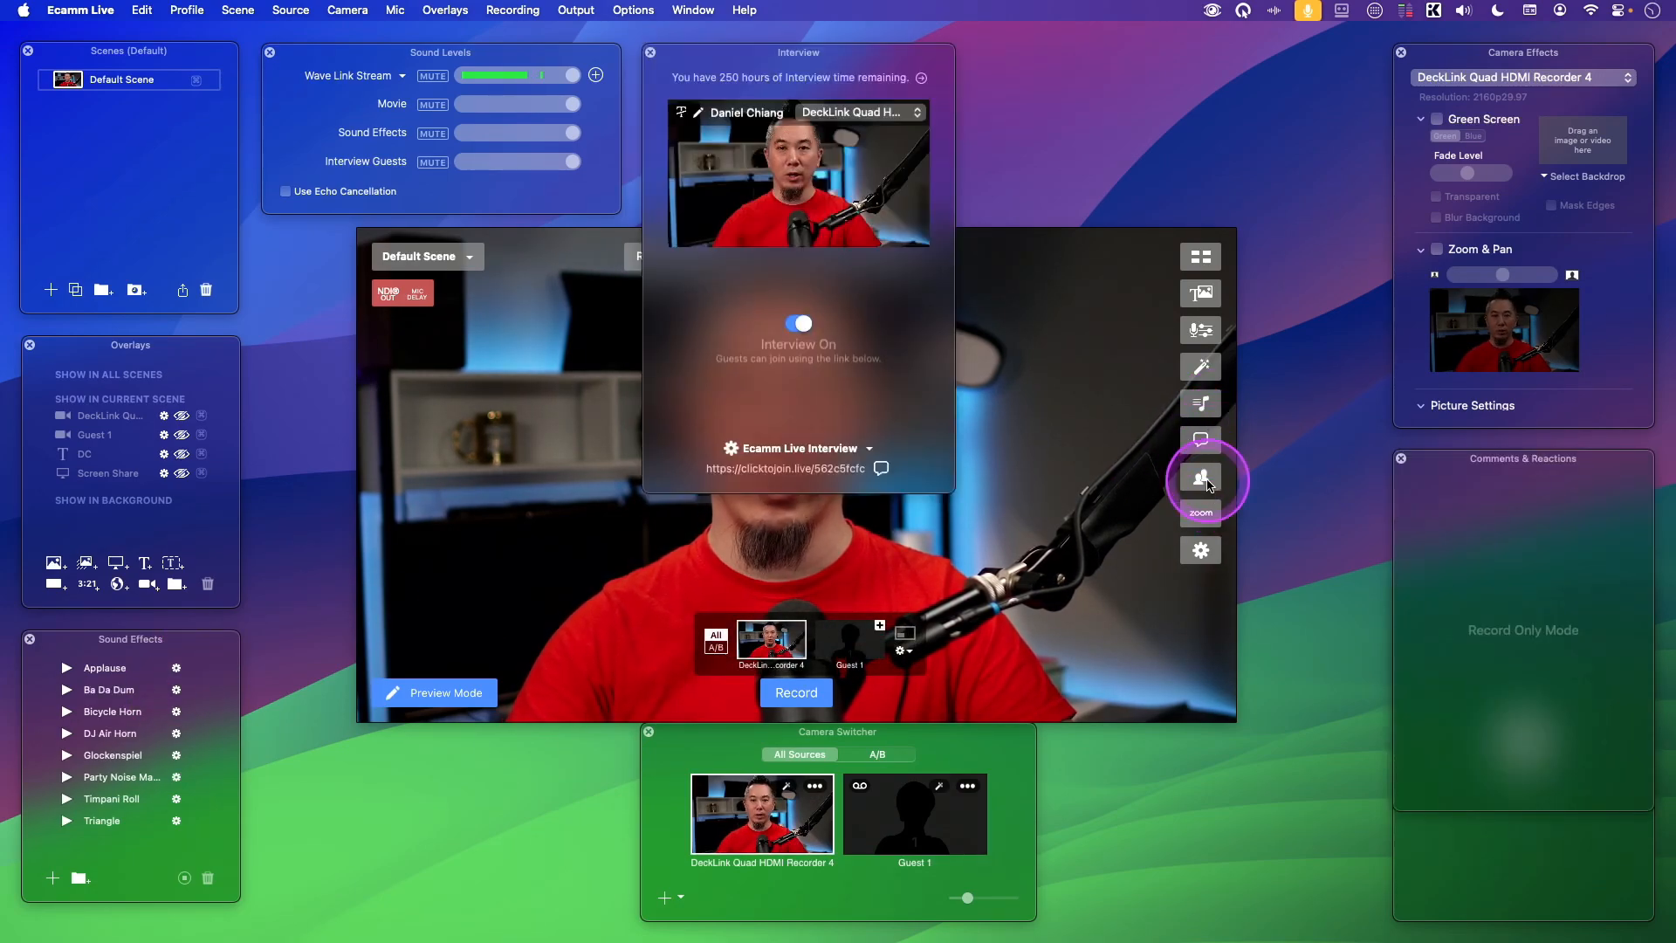
{"action": "left_click", "coordinate": [1193, 514]}
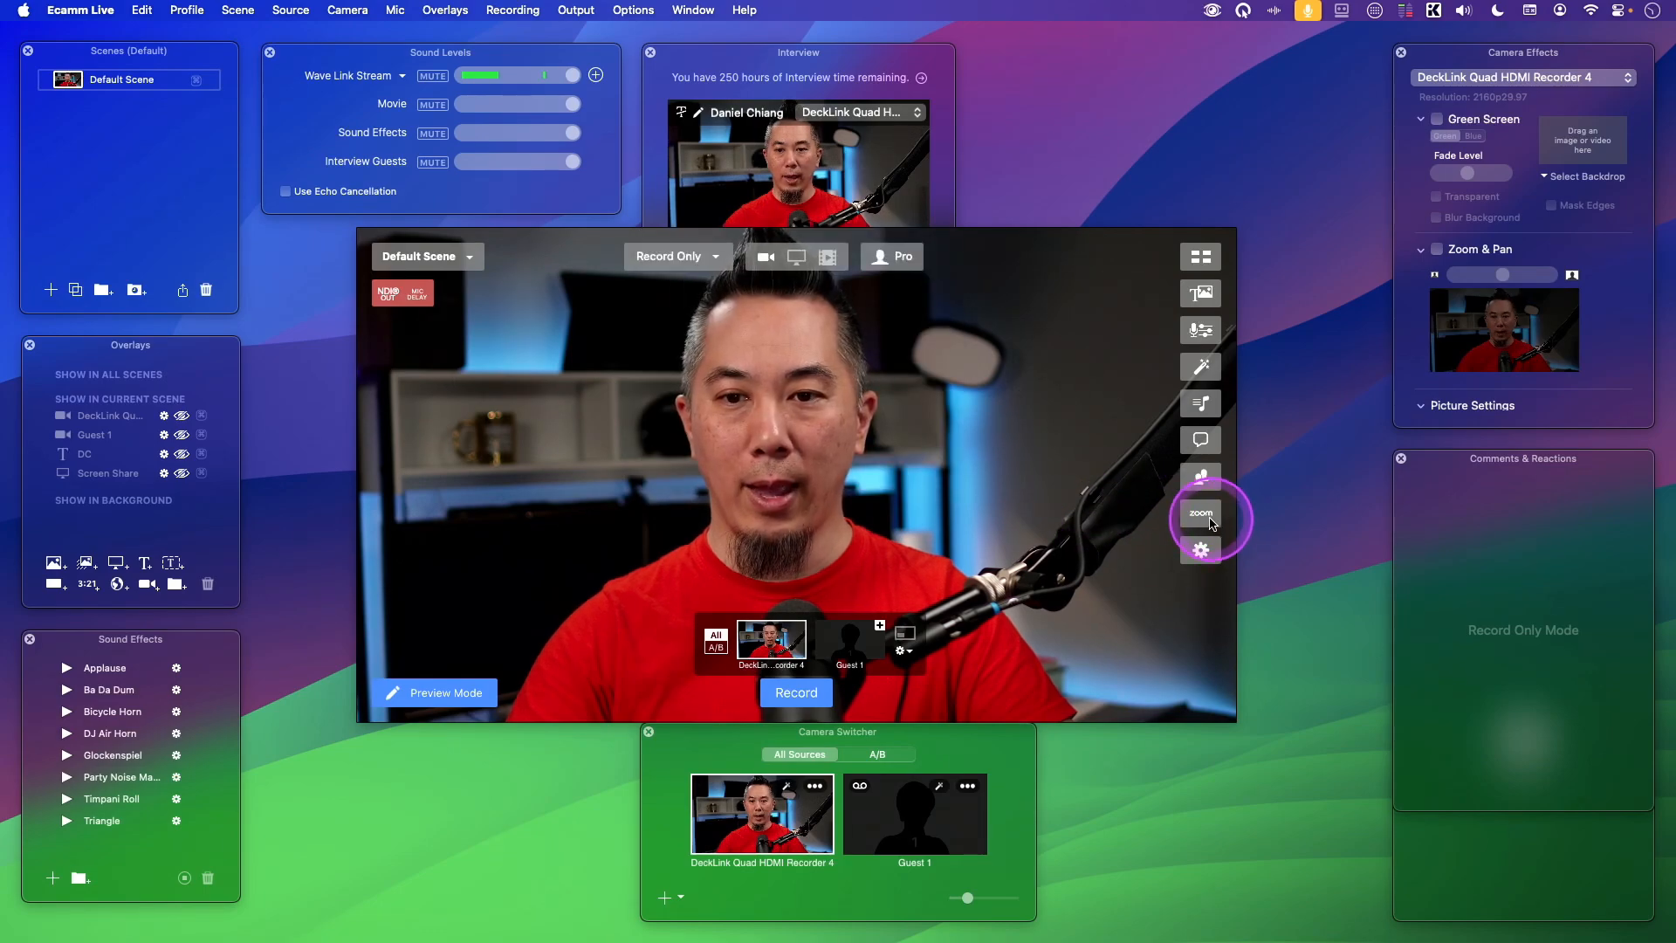
{"action": "left_click", "coordinate": [1212, 521]}
Open the application's preferences, view the General settings, and close the preferences window.
{"action": "left_click", "coordinate": [1209, 555]}
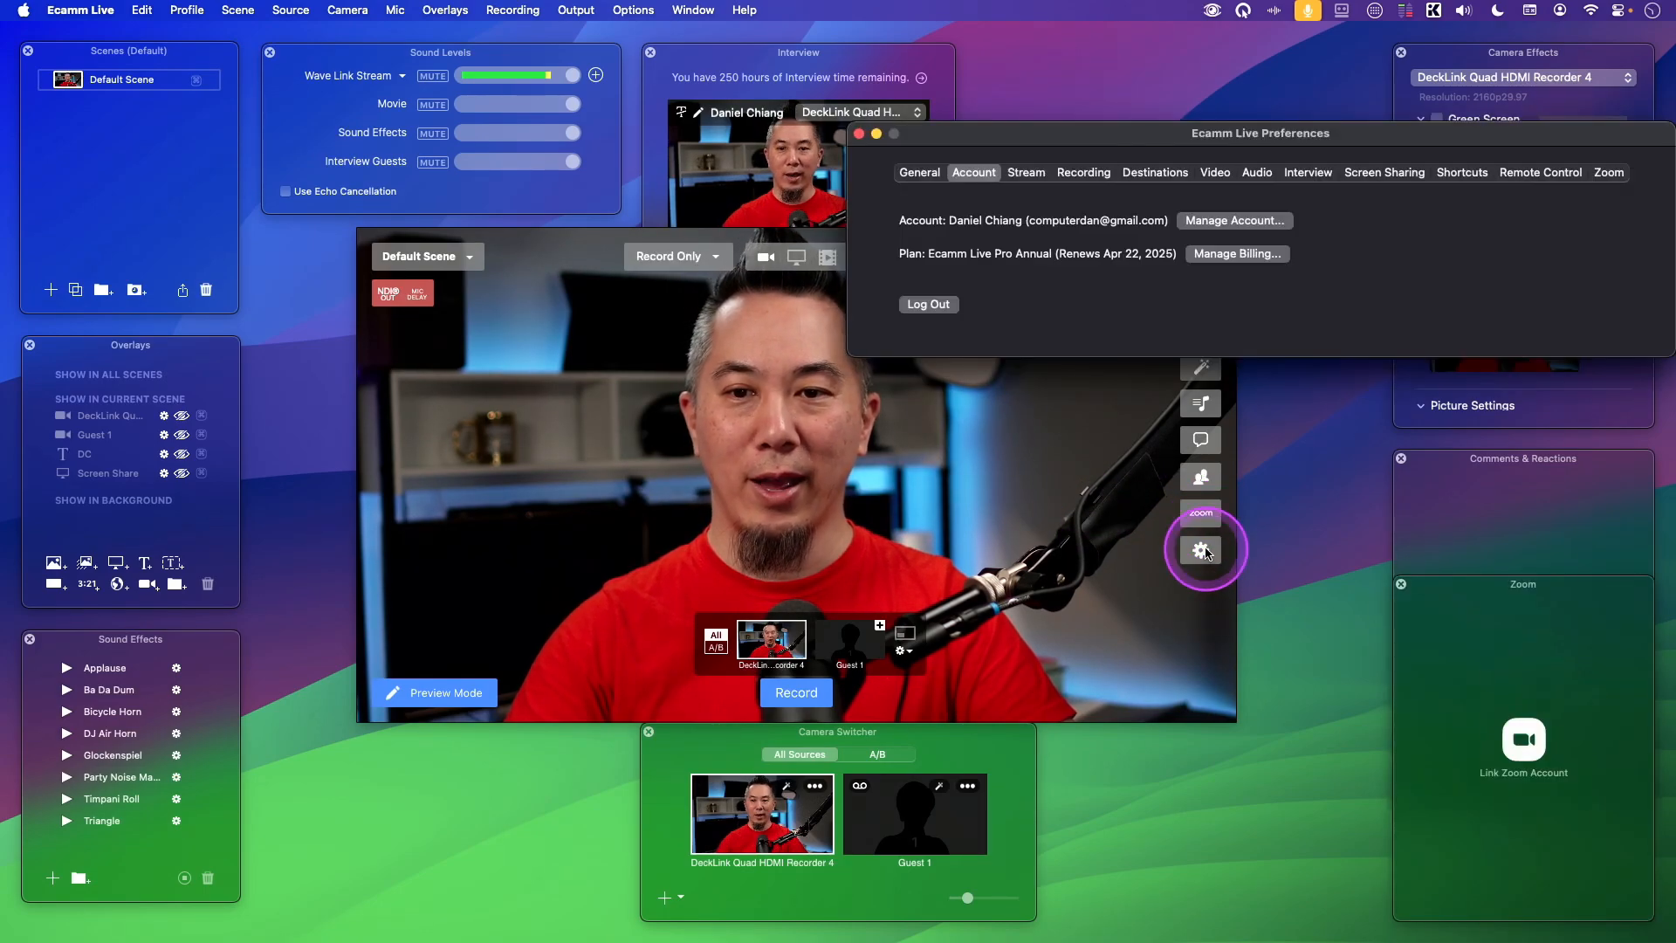
{"action": "left_click", "coordinate": [923, 174]}
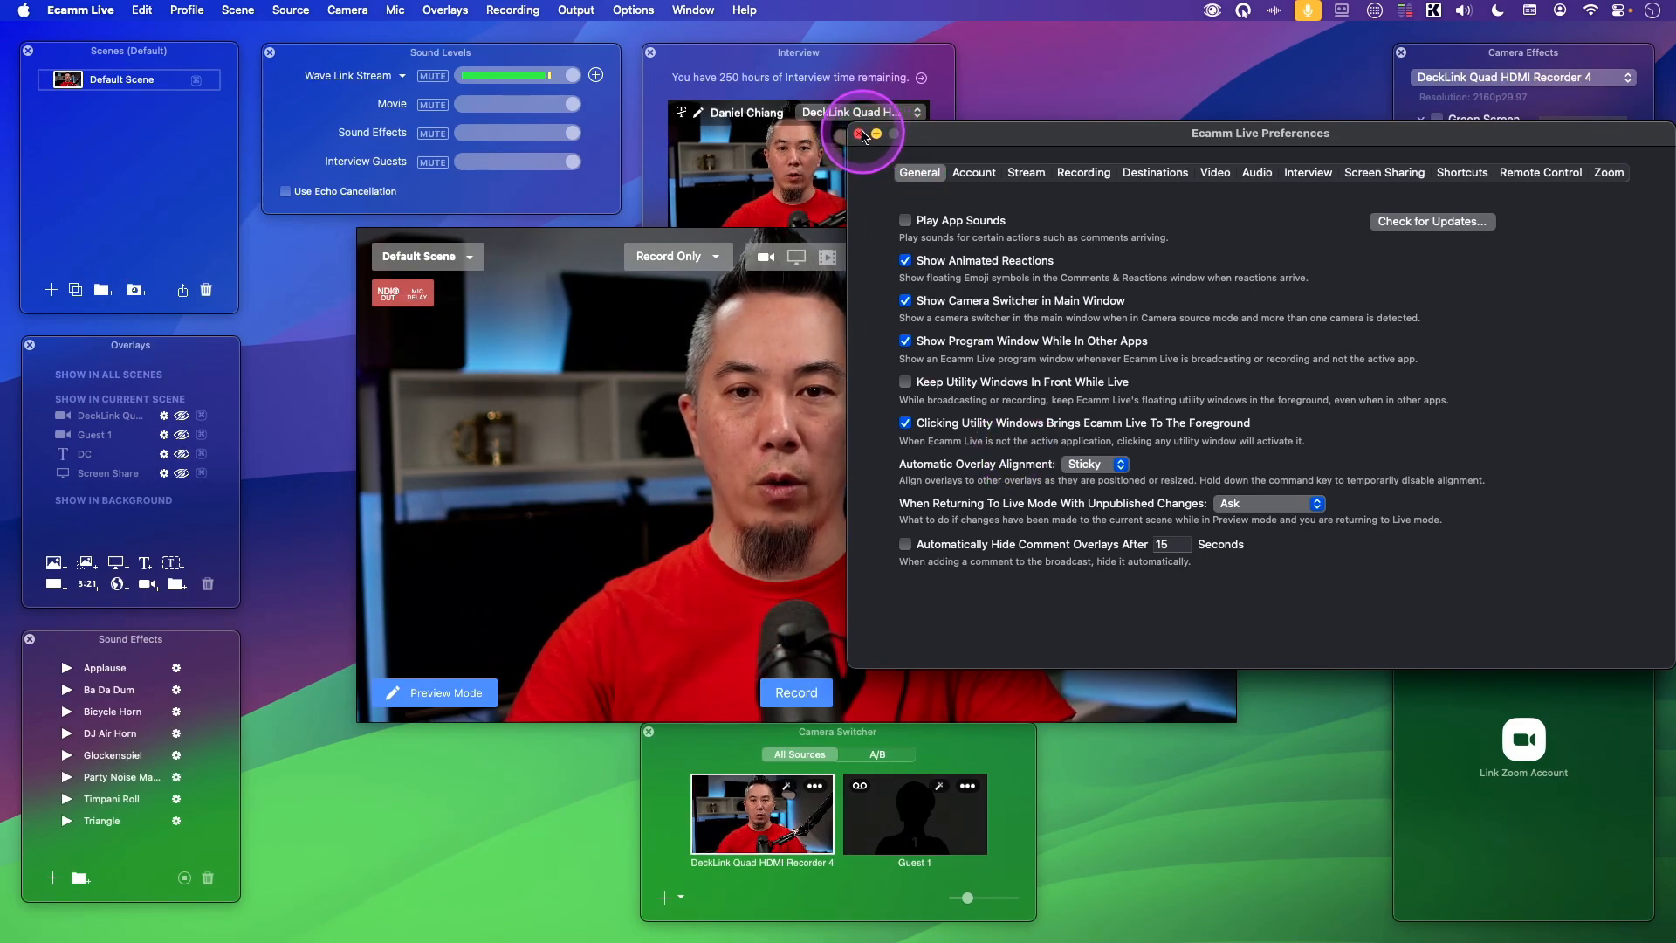
{"action": "left_click", "coordinate": [860, 135]}
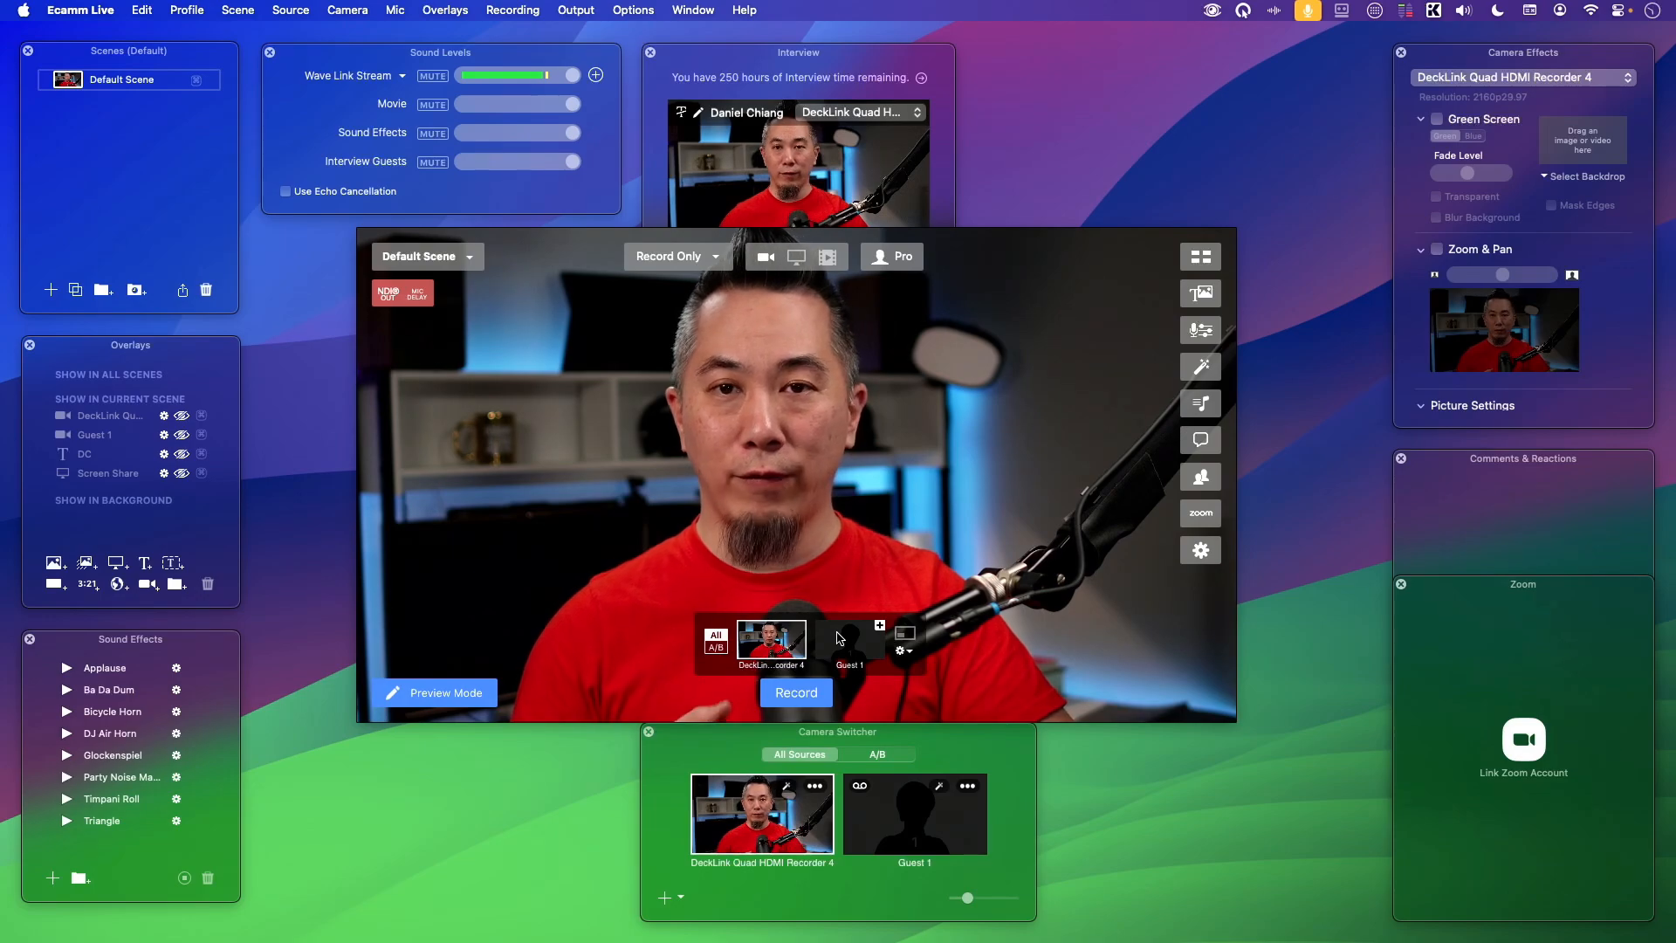
Shift the main window's built-in camera switcher and the separate Camera Switcher window slightly from their positions.
{"action": "mouse_move", "coordinate": [836, 636]}
{"action": "left_mouse_down"}
{"action": "mouse_move", "coordinate": [780, 565]}
{"action": "mouse_move", "coordinate": [840, 668]}
{"action": "mouse_move", "coordinate": [840, 640]}
{"action": "mouse_move", "coordinate": [855, 650]}
{"action": "left_mouse_up"}
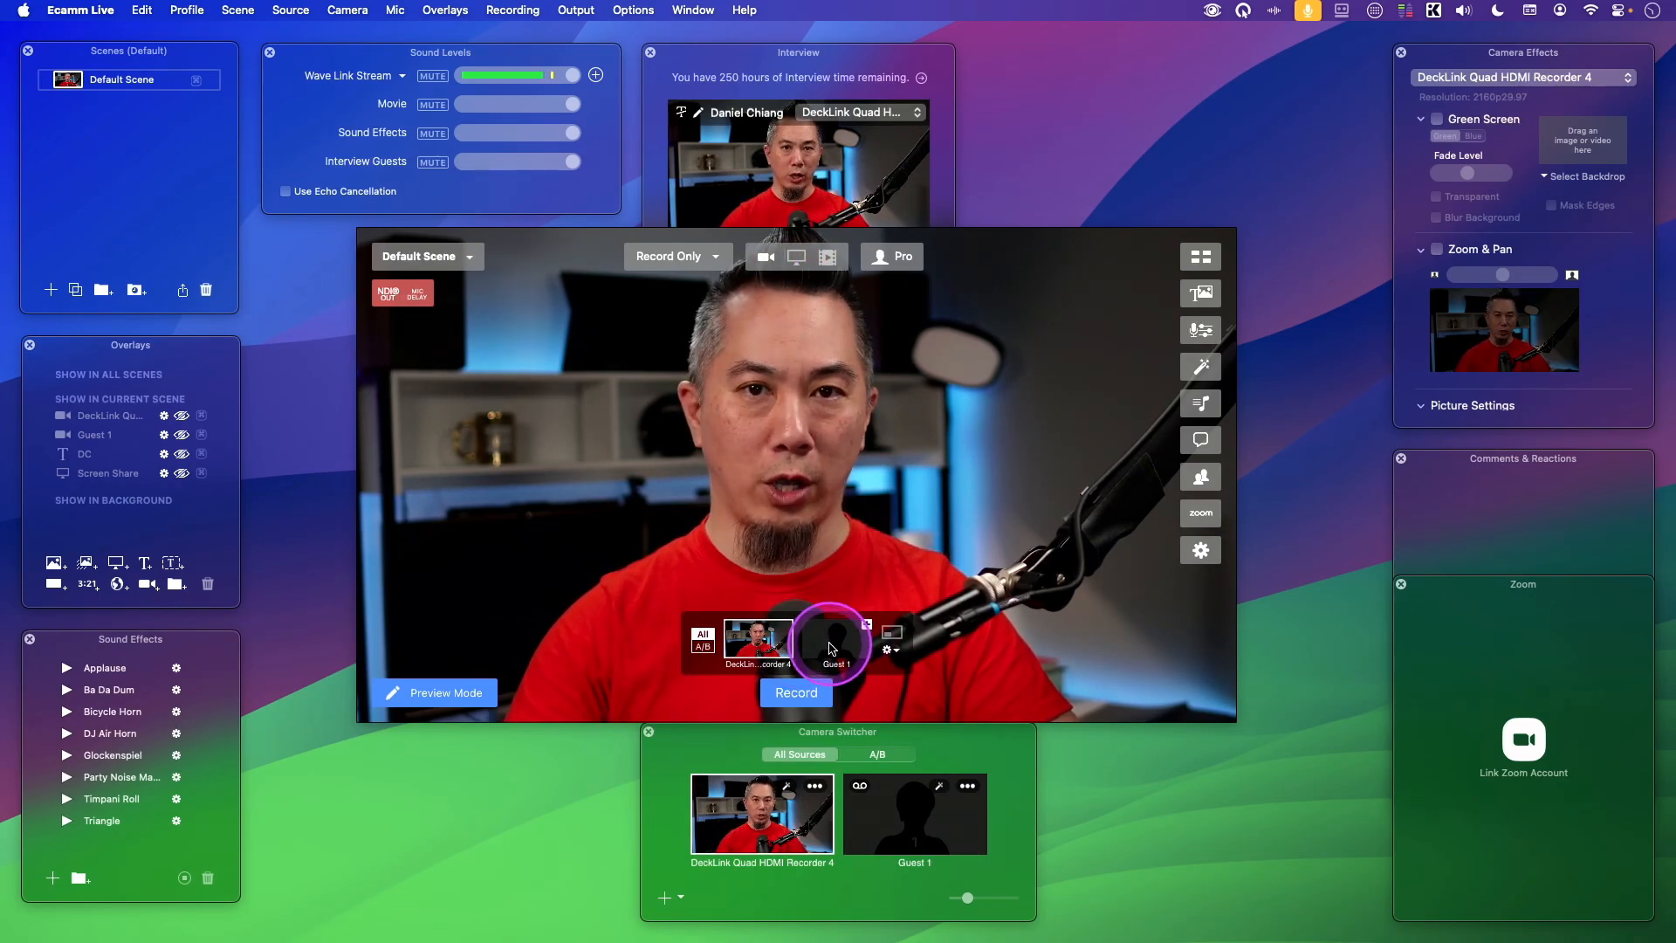
{"action": "left_click_drag", "start_coordinate": [891, 742], "coordinate": [925, 750]}
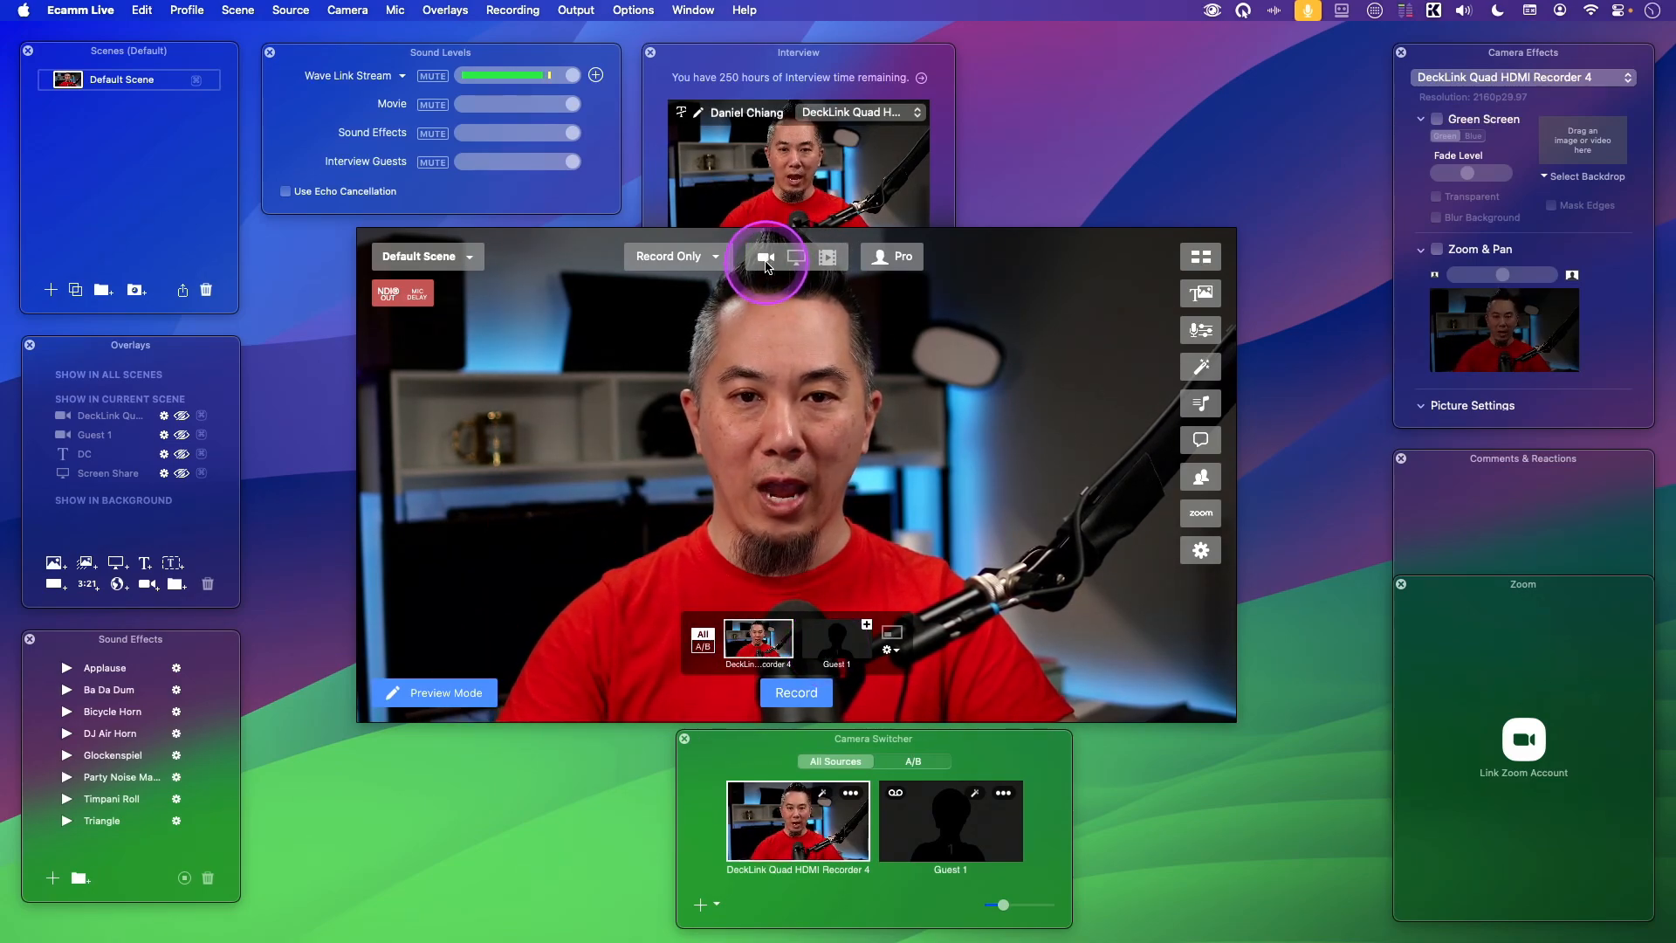
Switch the camera to Guest 1 and back to DeckLink Quad HDMI Recorder 4, and try the switcher's A/B view before returning to all sources.
{"action": "left_click", "coordinate": [835, 646]}
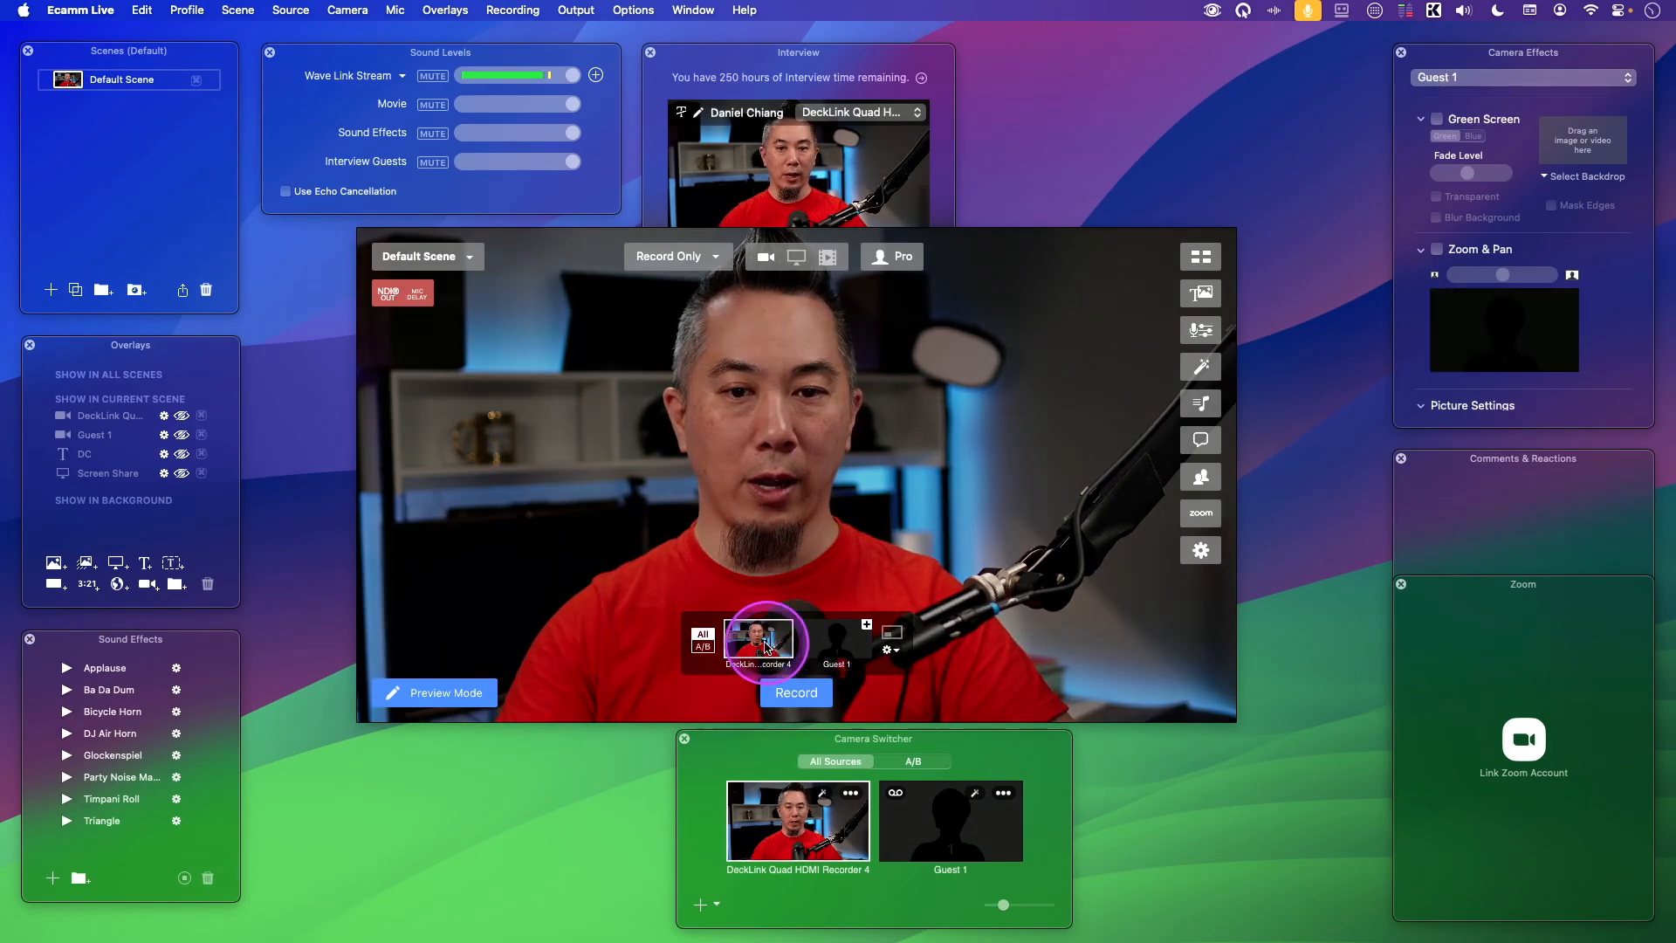
{"action": "left_click", "coordinate": [738, 645]}
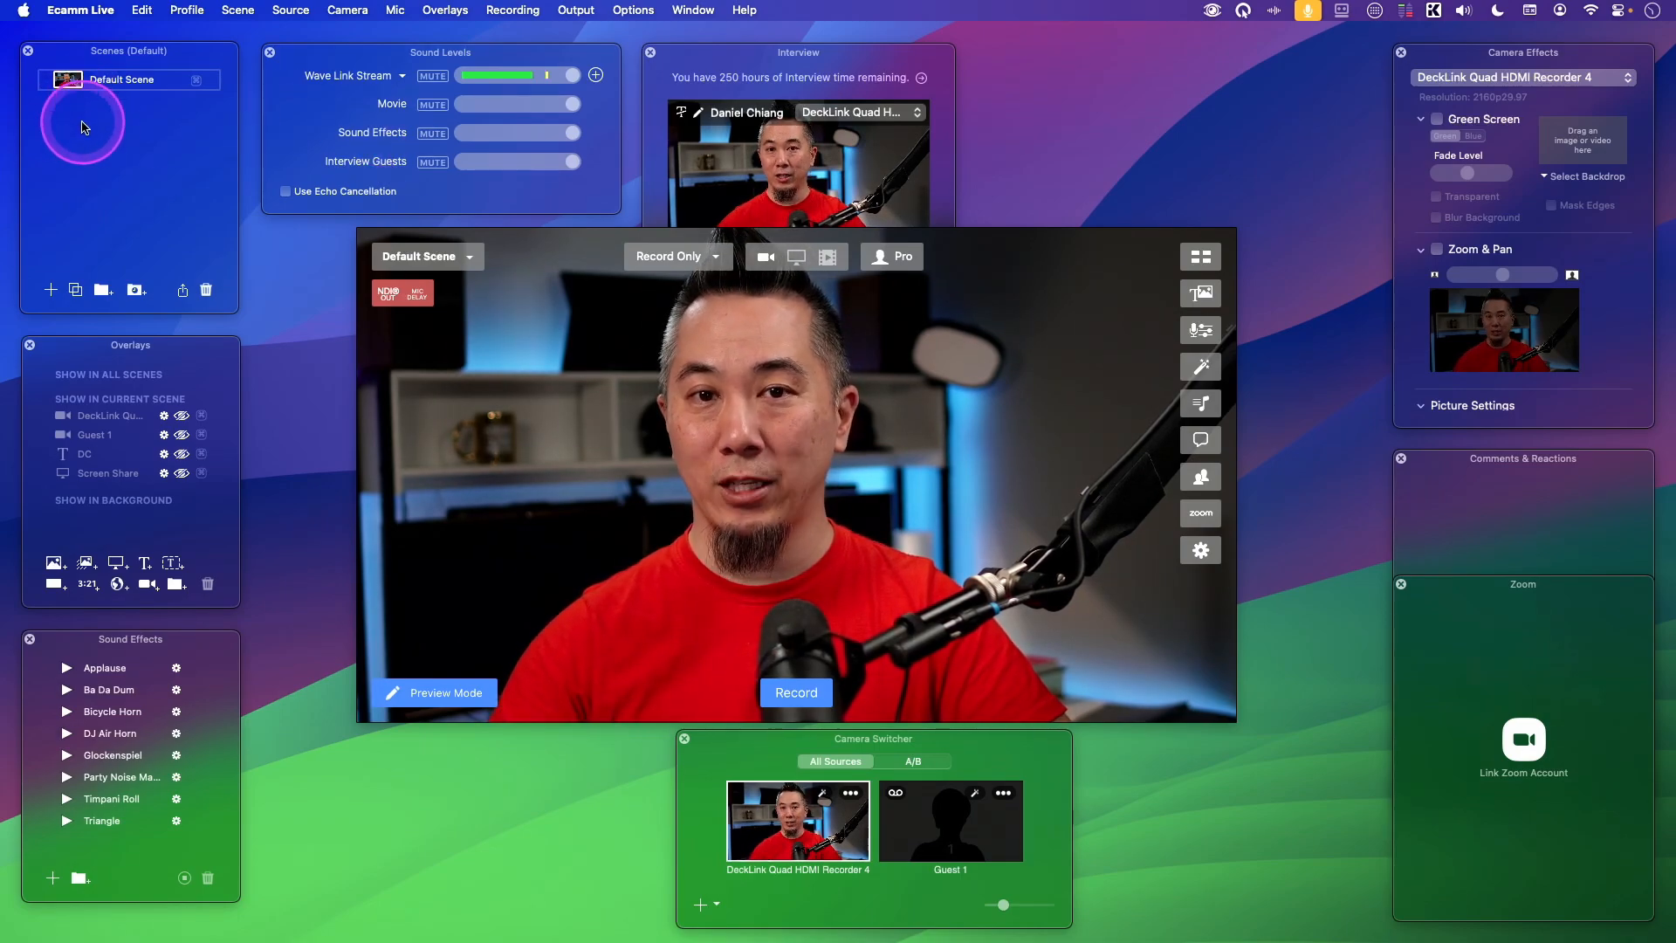
{"action": "mouse_move", "coordinate": [723, 538]}
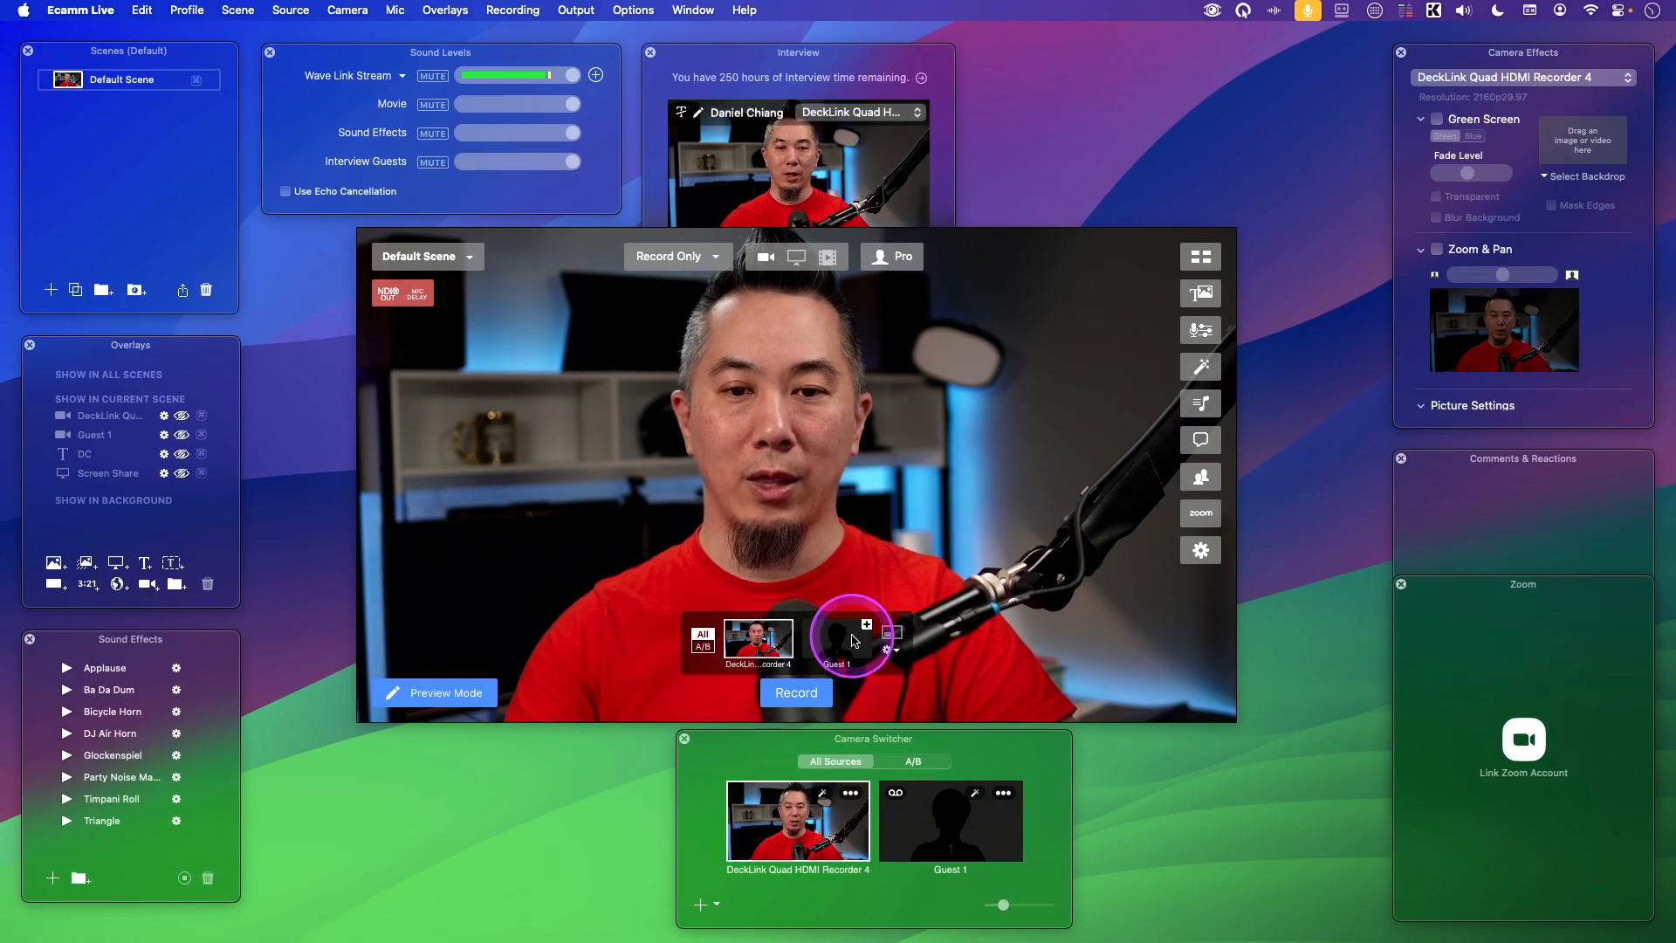
{"action": "left_click", "coordinate": [703, 648]}
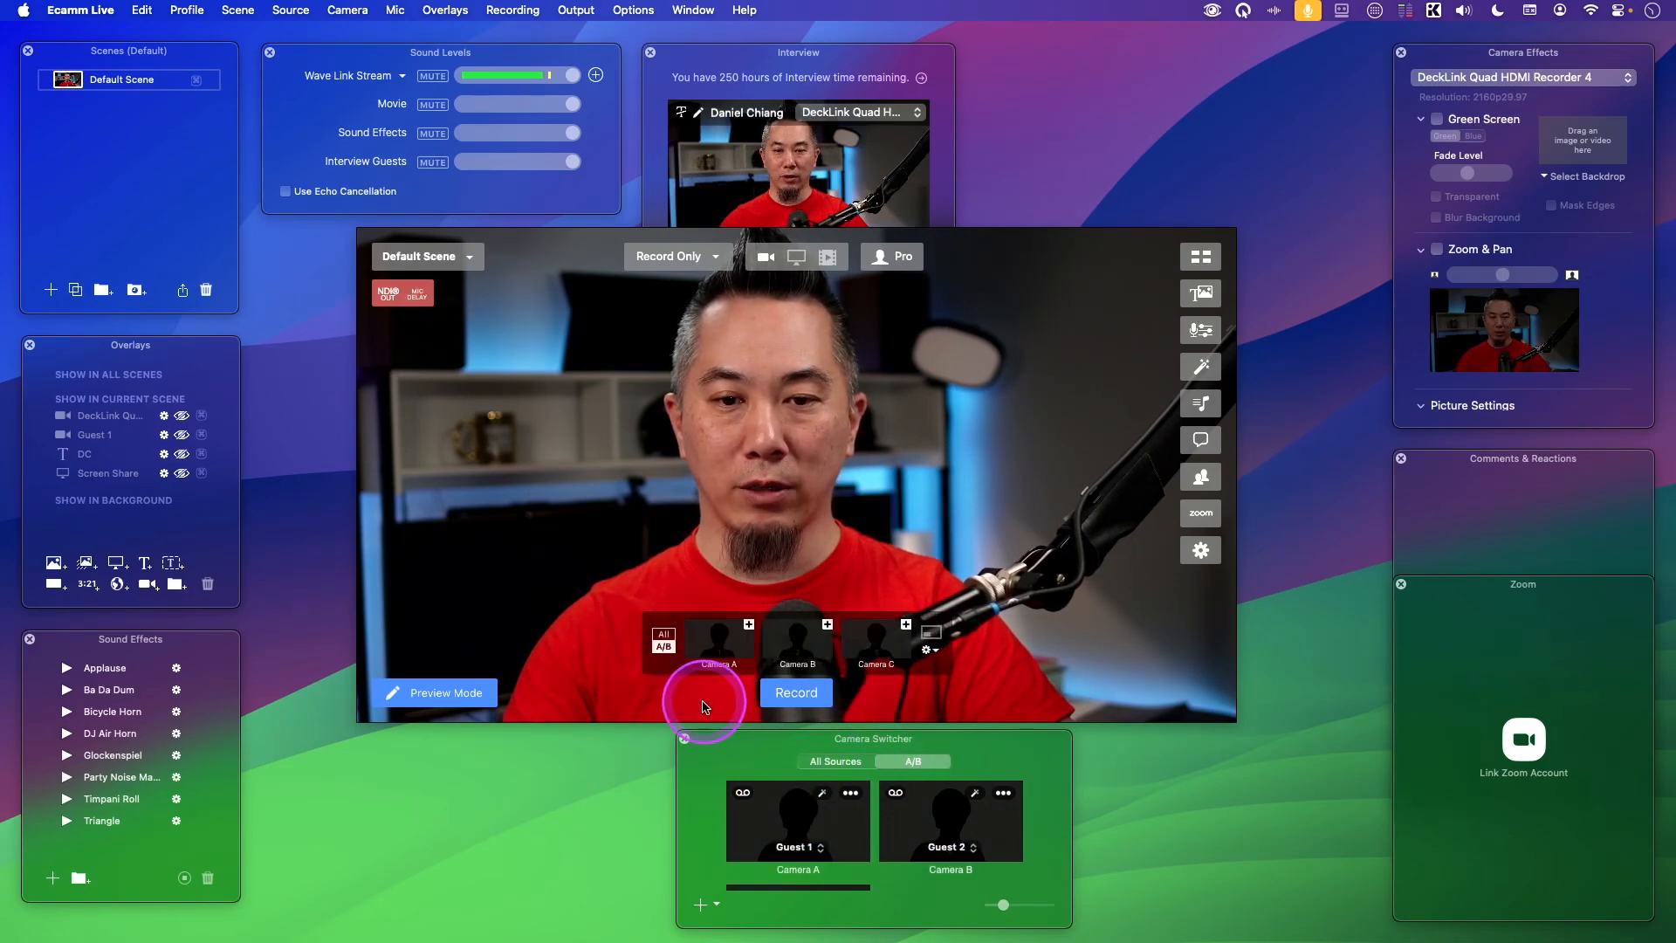
{"action": "left_click", "coordinate": [665, 638]}
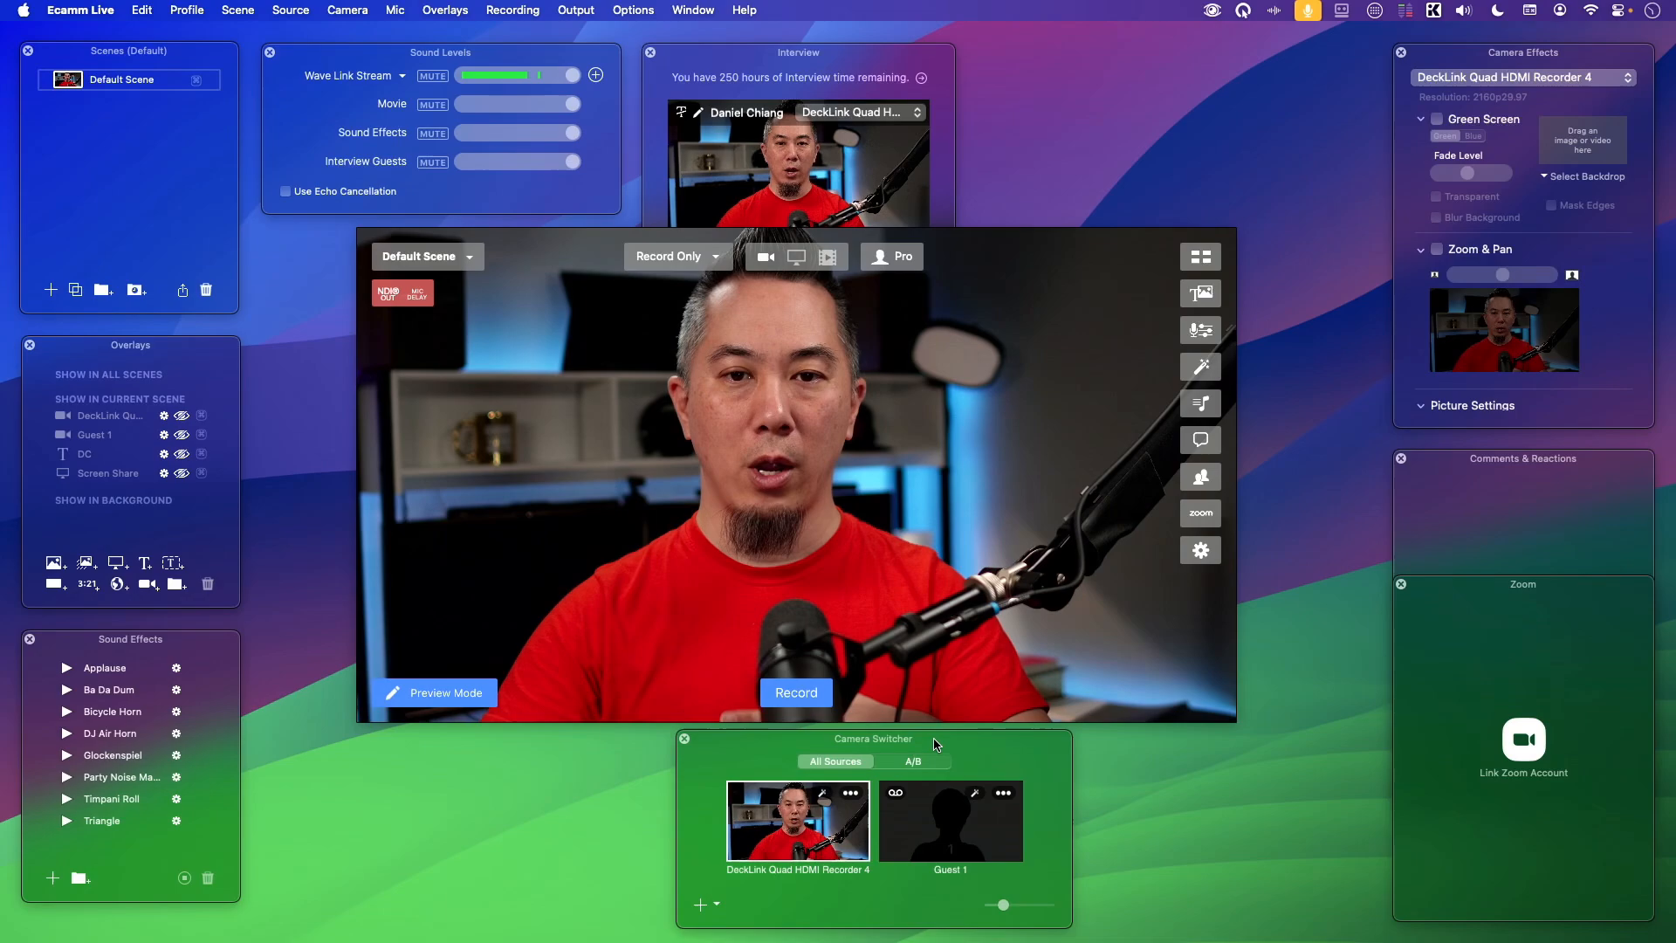
{"action": "mouse_move", "coordinate": [760, 637]}
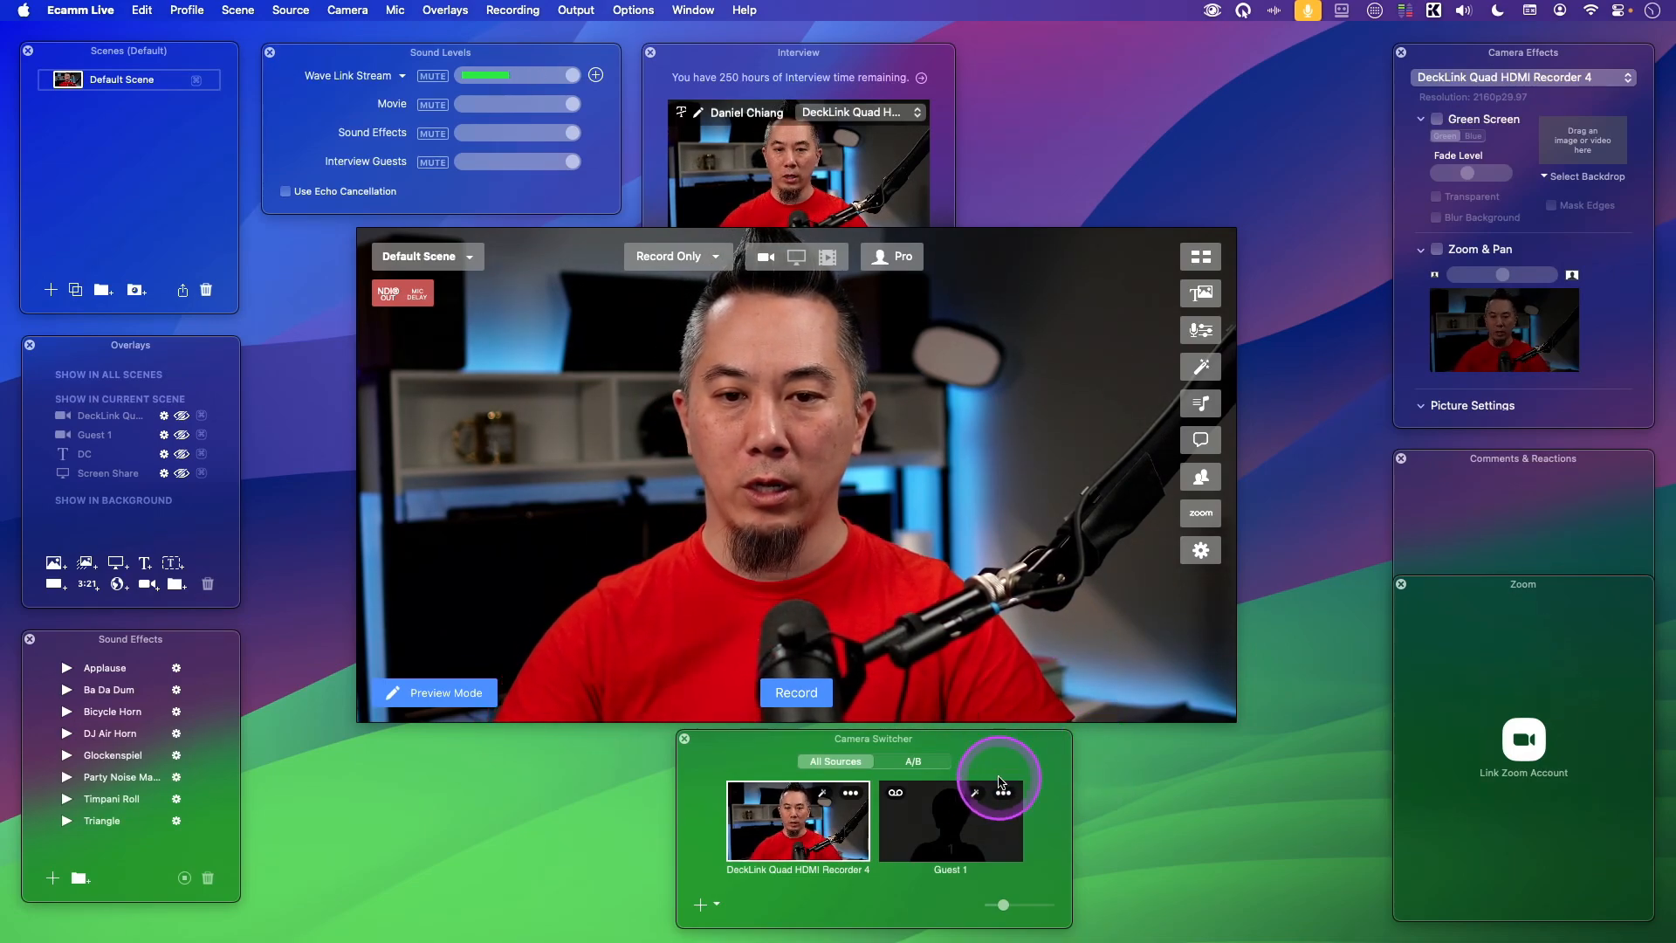
Enable Stream alongside Record in the output mode, and review the two toggles once more.
{"action": "mouse_move", "coordinate": [1064, 634]}
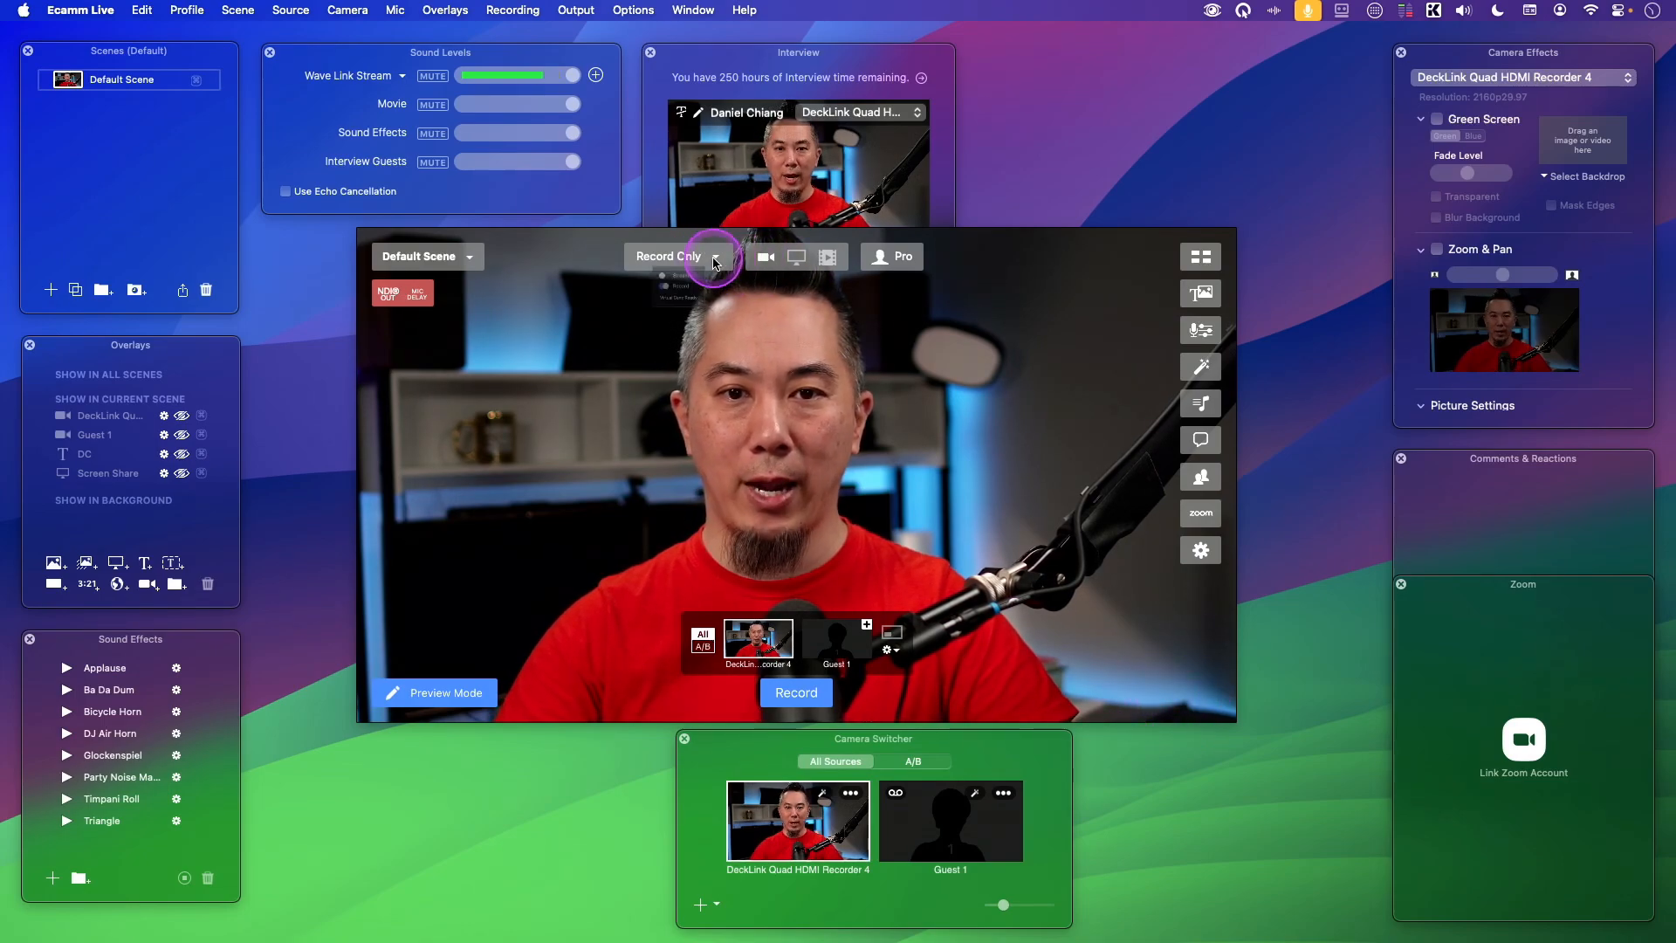
{"action": "left_click", "coordinate": [671, 255]}
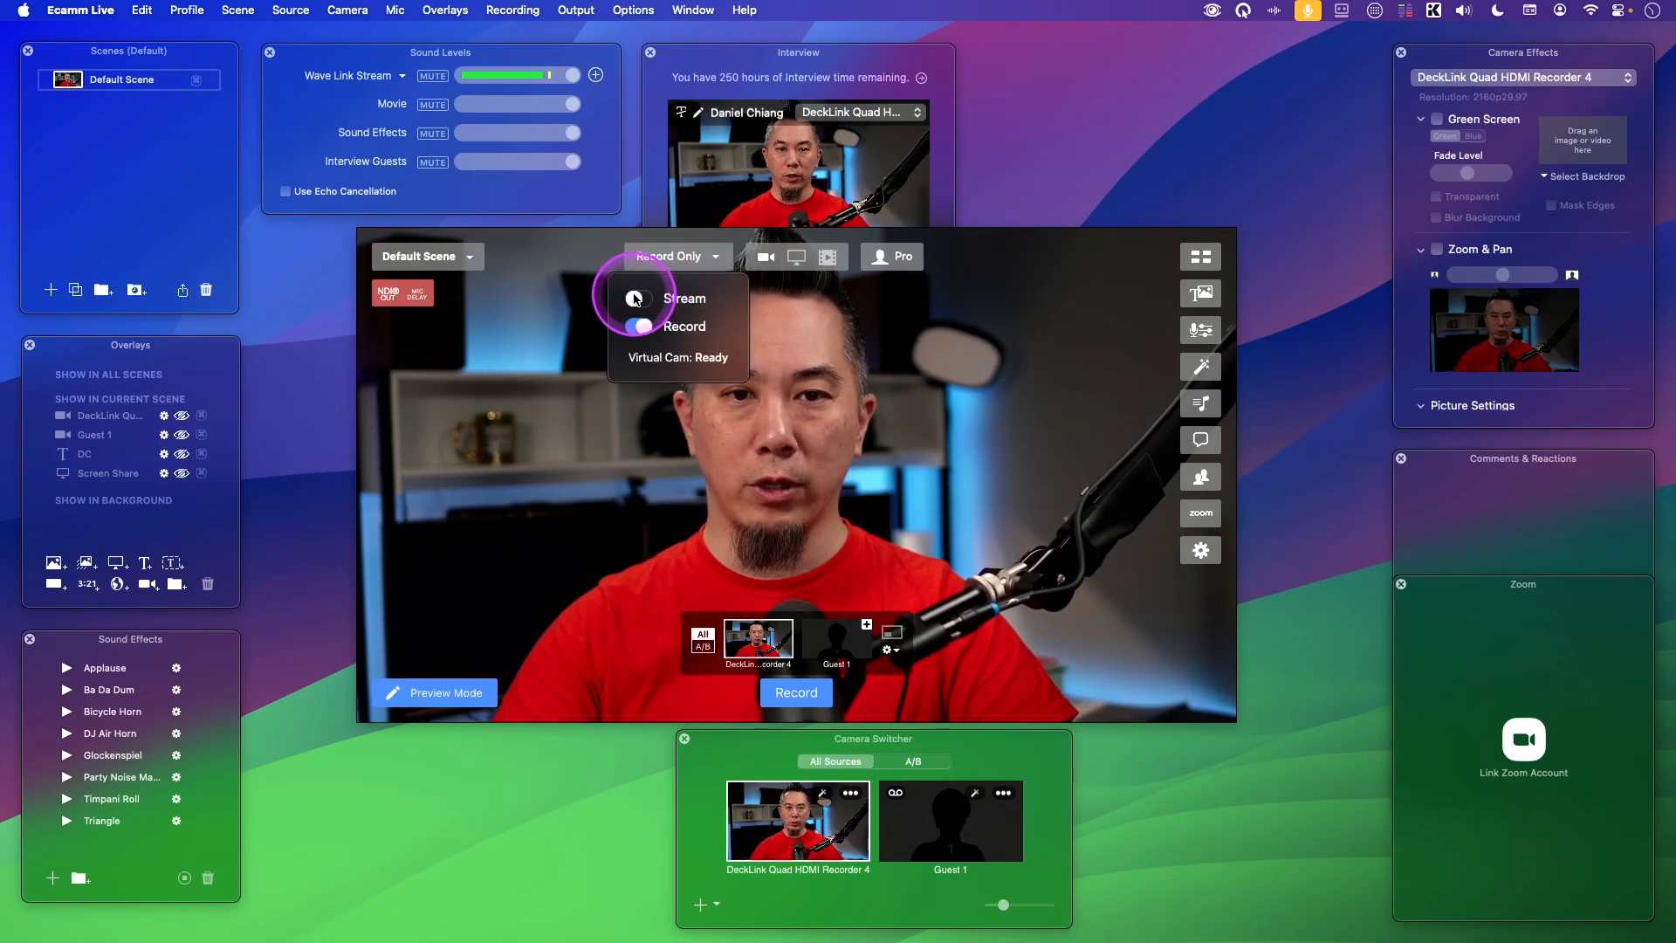
{"action": "left_click", "coordinate": [650, 301]}
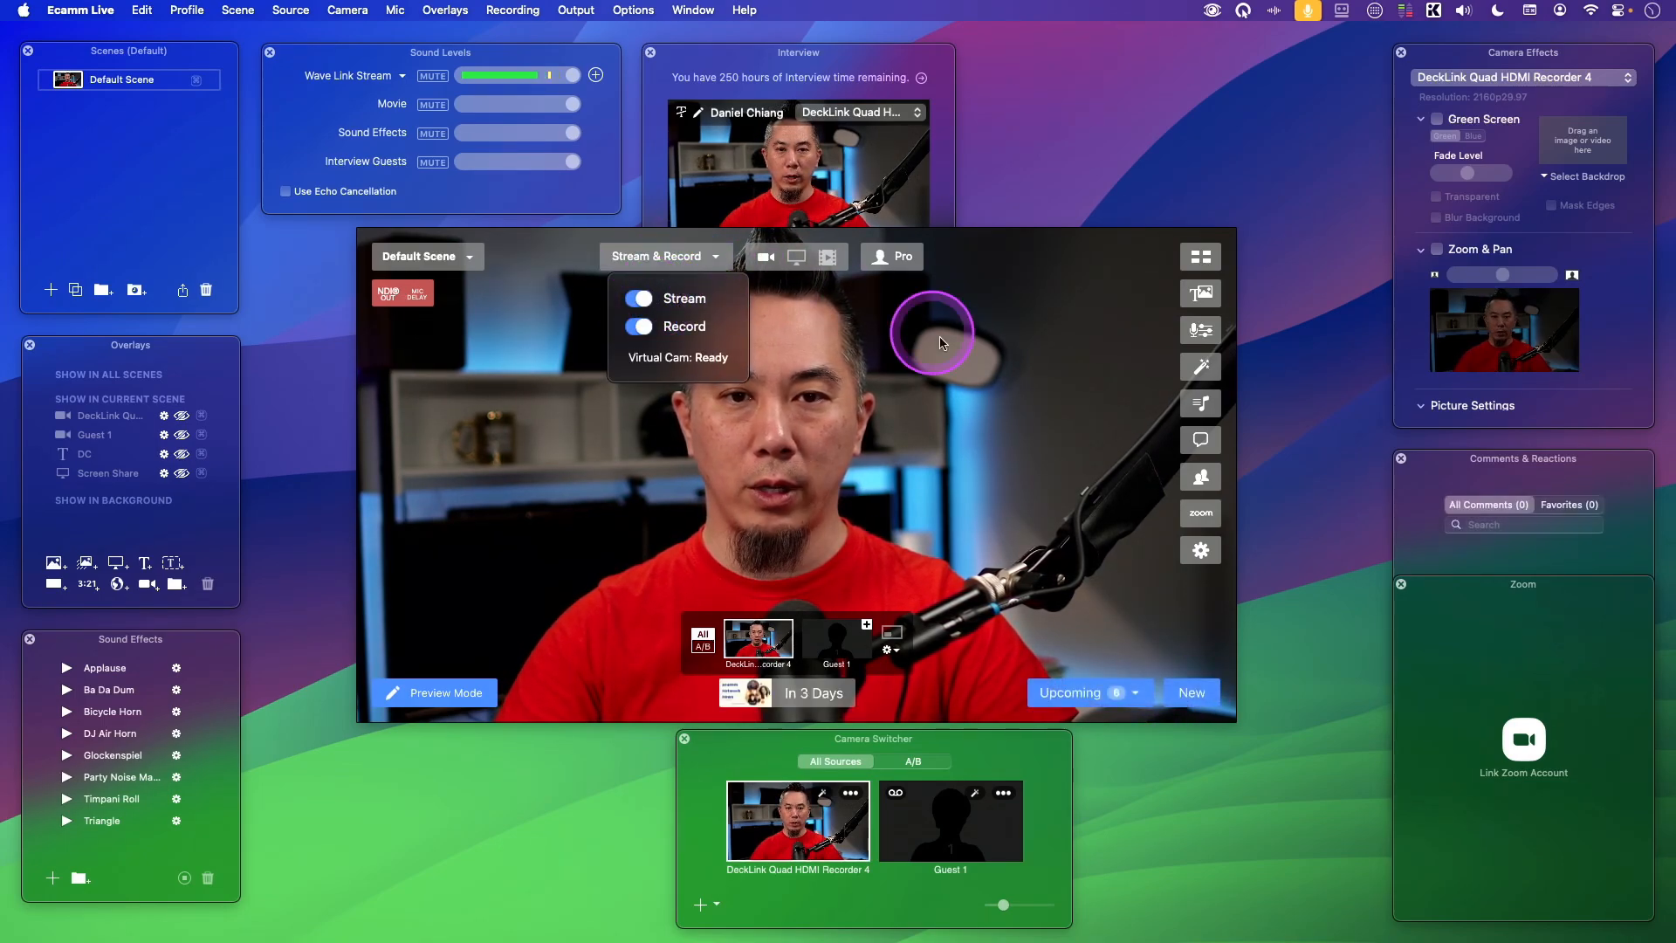
{"action": "left_click", "coordinate": [1016, 473]}
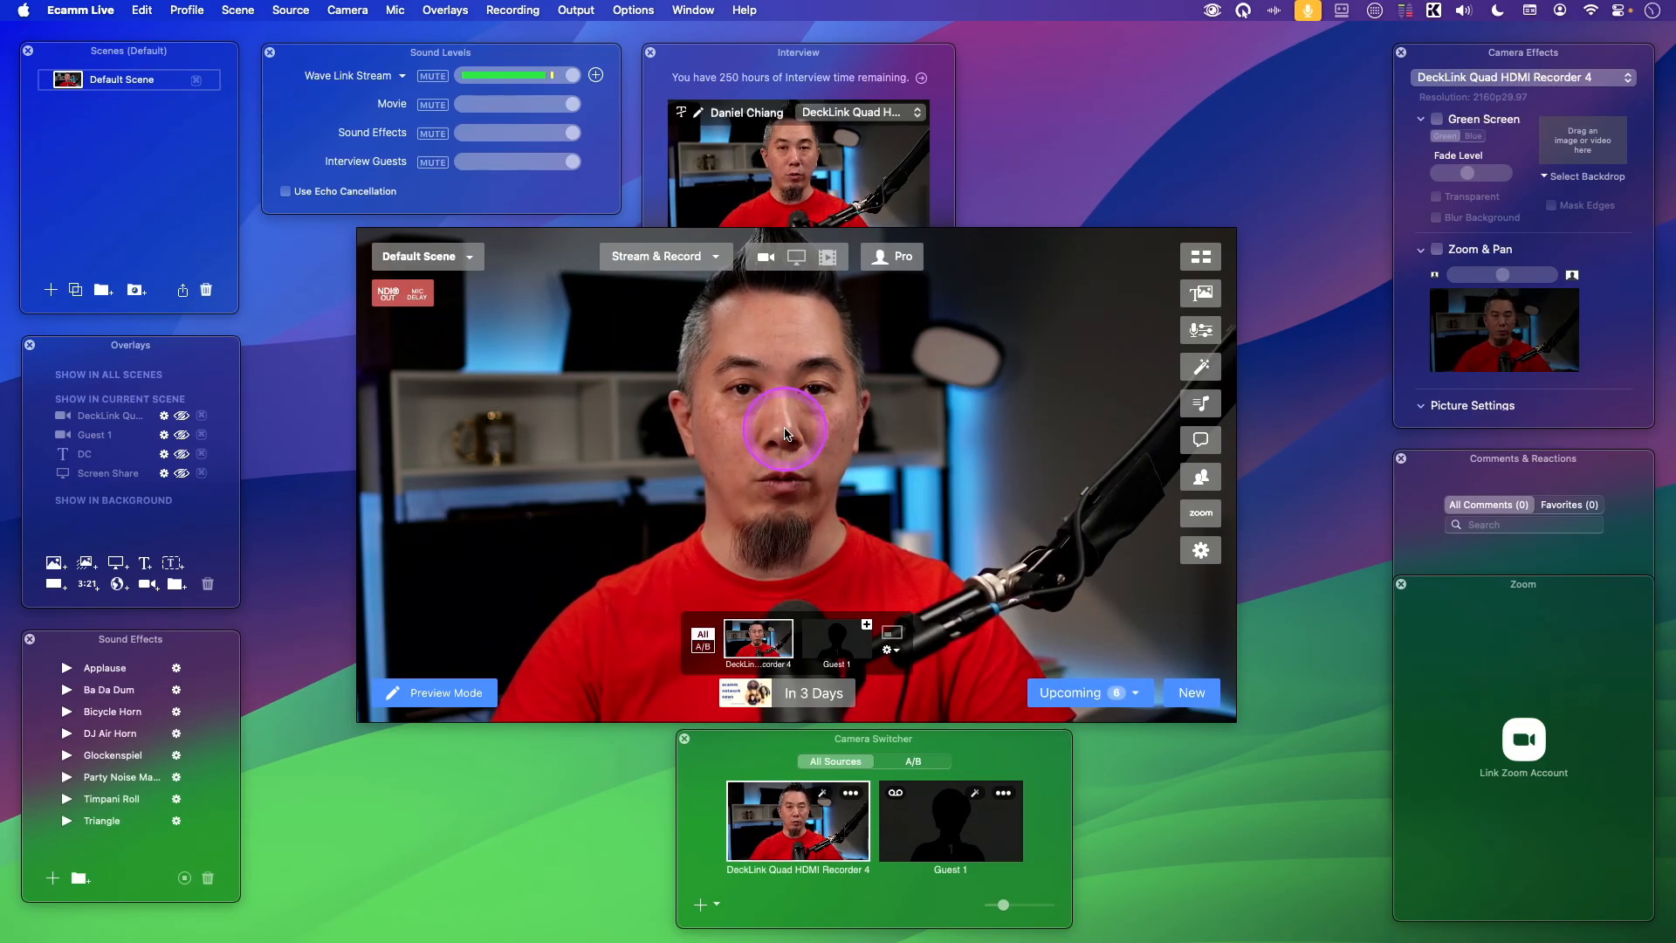
{"action": "left_click", "coordinate": [680, 245]}
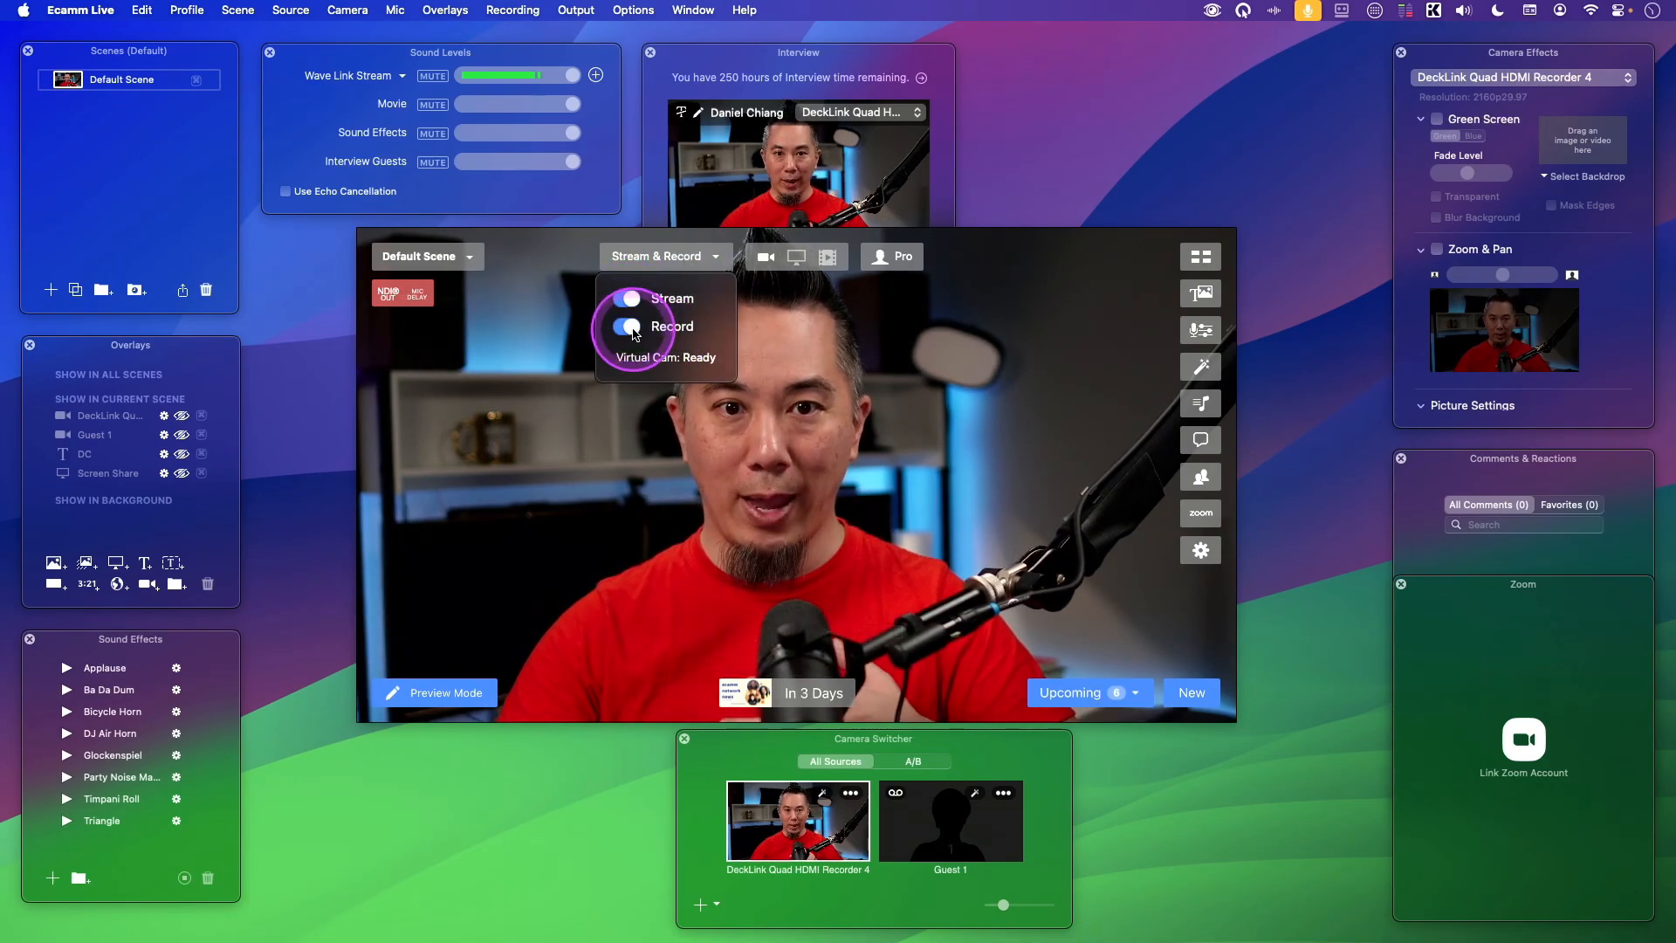
{"action": "left_click", "coordinate": [1075, 534]}
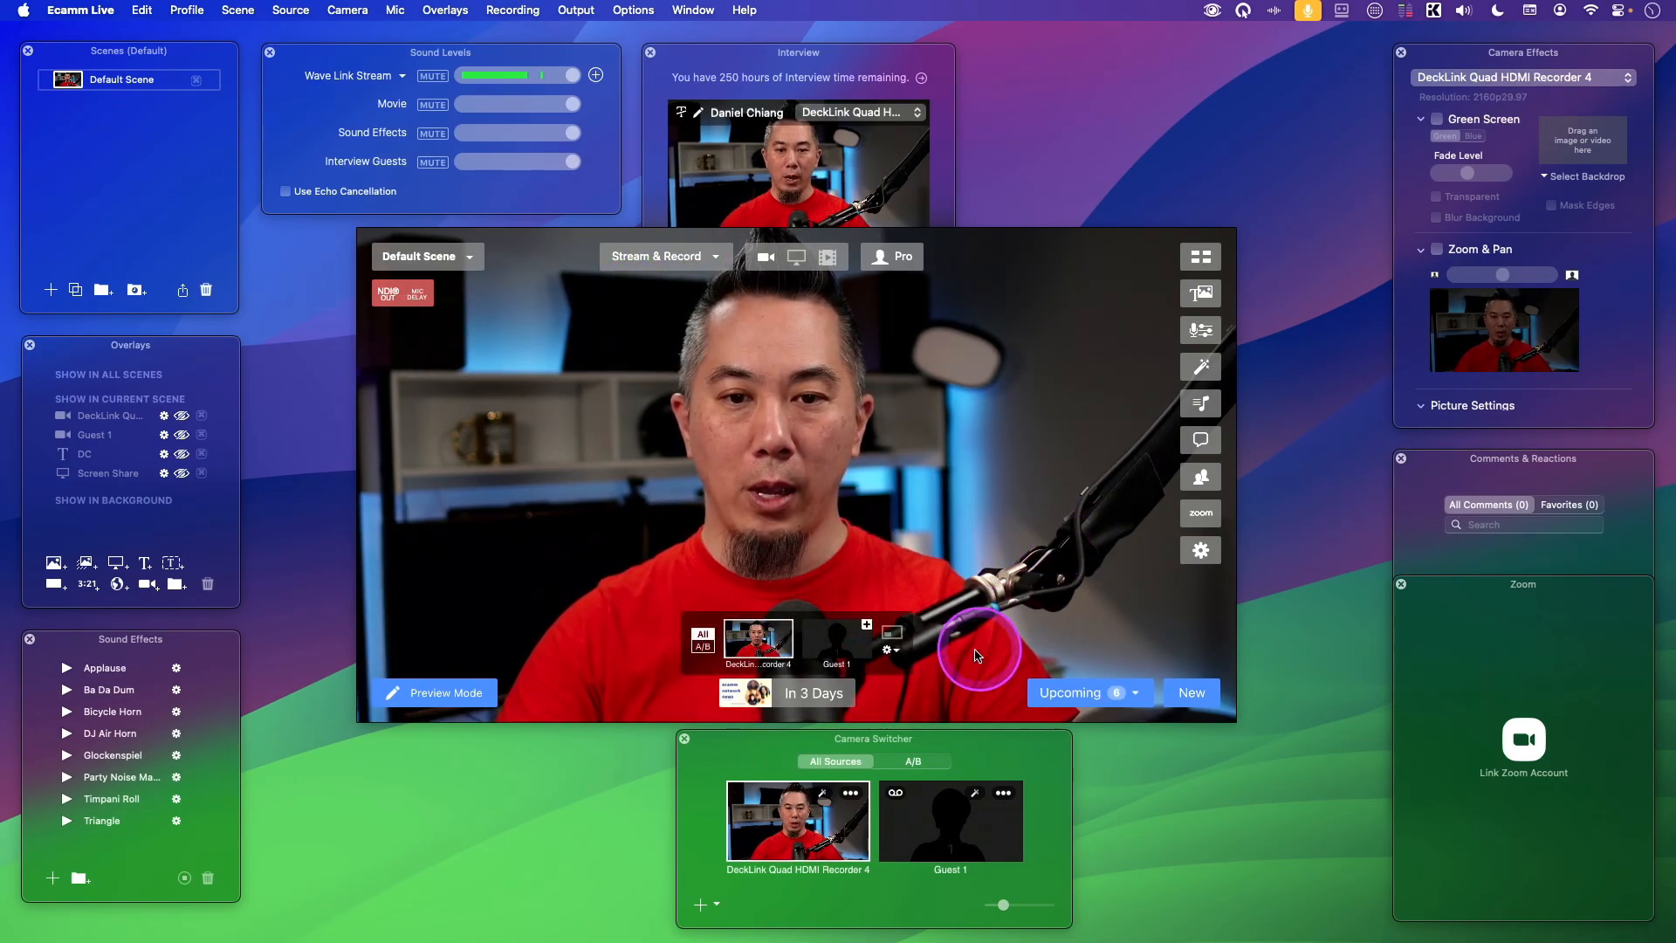
Open the Destinations preferences, move the window aside to examine the connected destinations, and close it.
{"action": "mouse_move", "coordinate": [809, 705]}
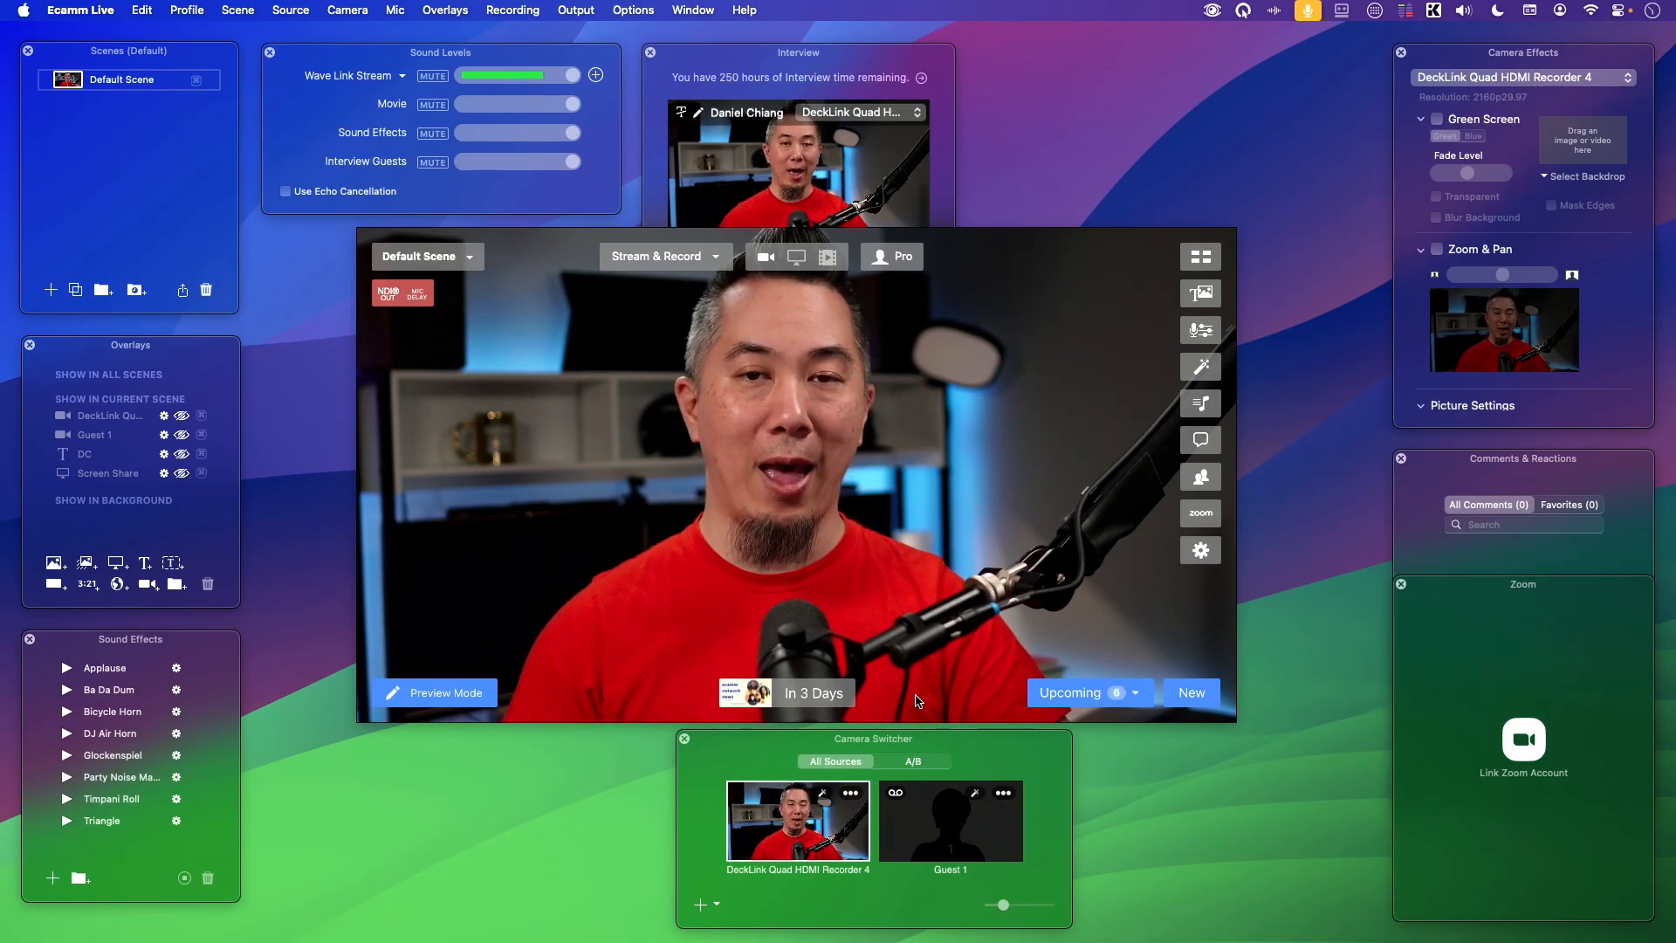
{"action": "mouse_move", "coordinate": [949, 550]}
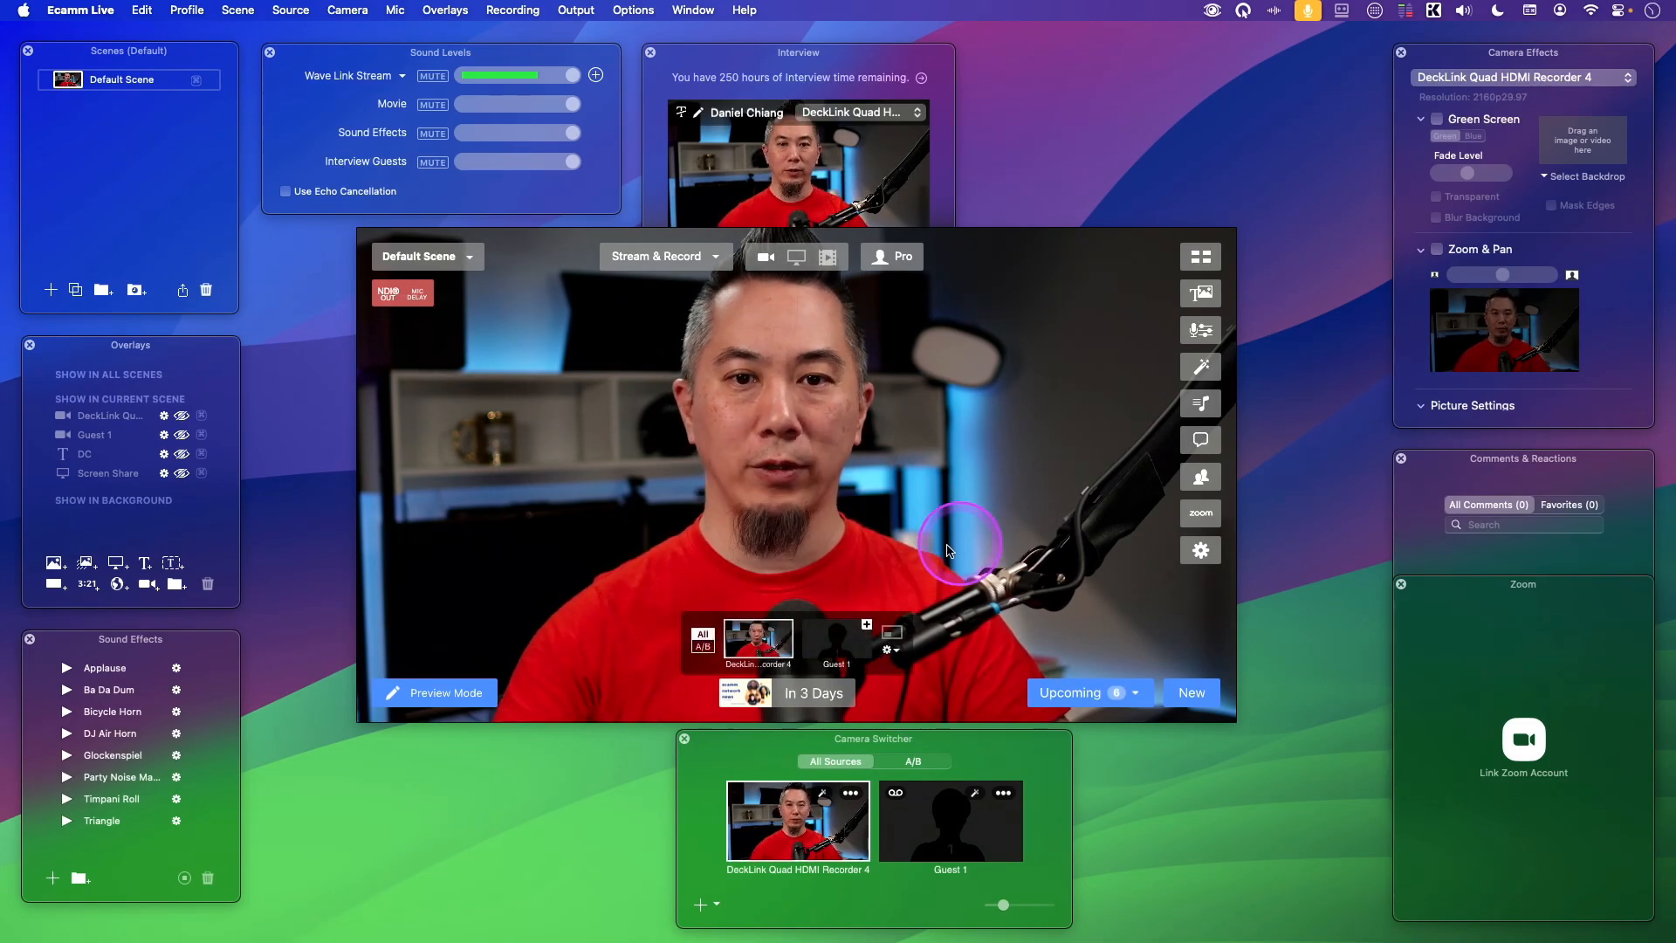
{"action": "left_click", "coordinate": [1201, 550]}
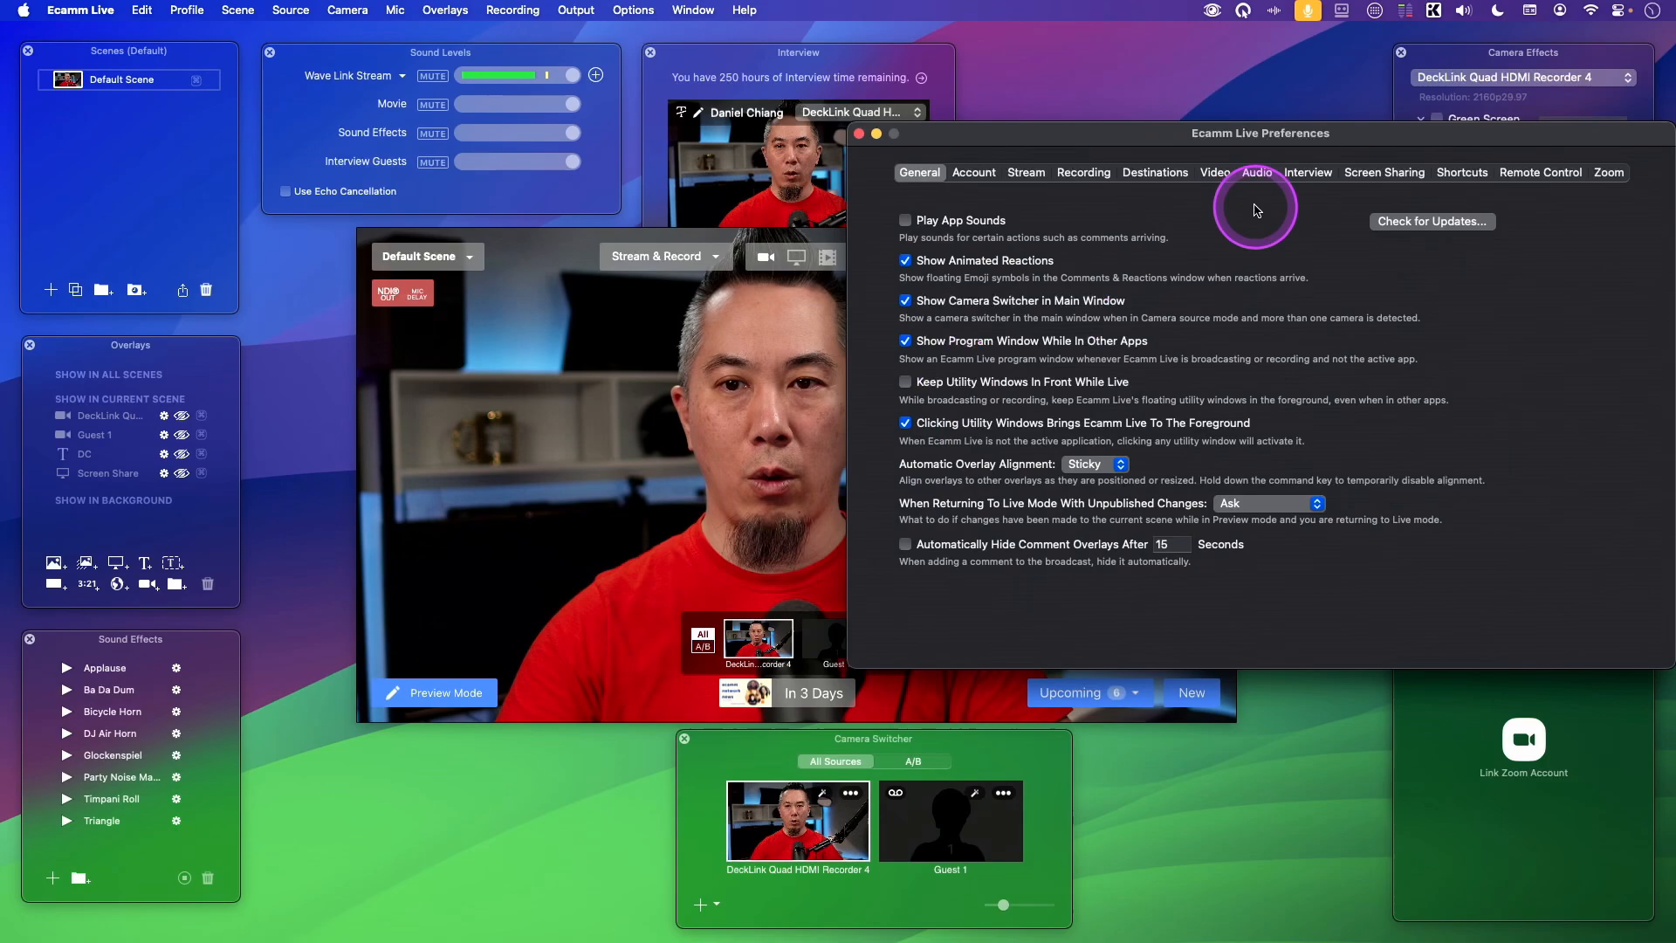
{"action": "left_click", "coordinate": [1174, 171]}
{"action": "left_click_drag", "start_coordinate": [1086, 134], "coordinate": [1211, 151]}
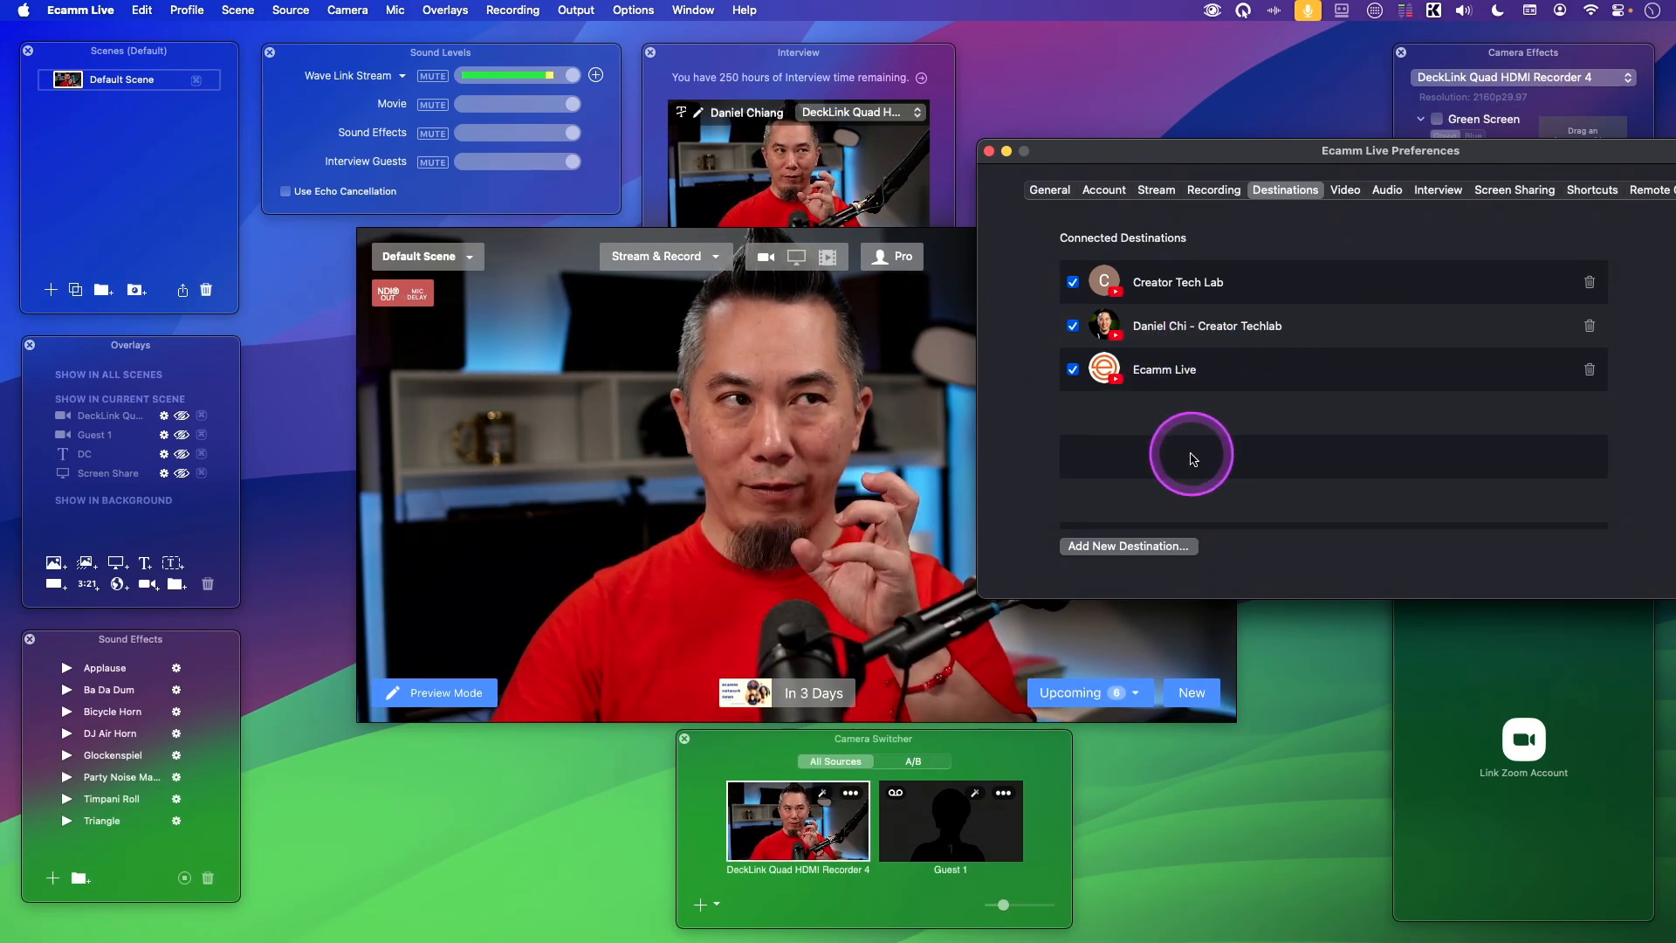
{"action": "left_click", "coordinate": [991, 156]}
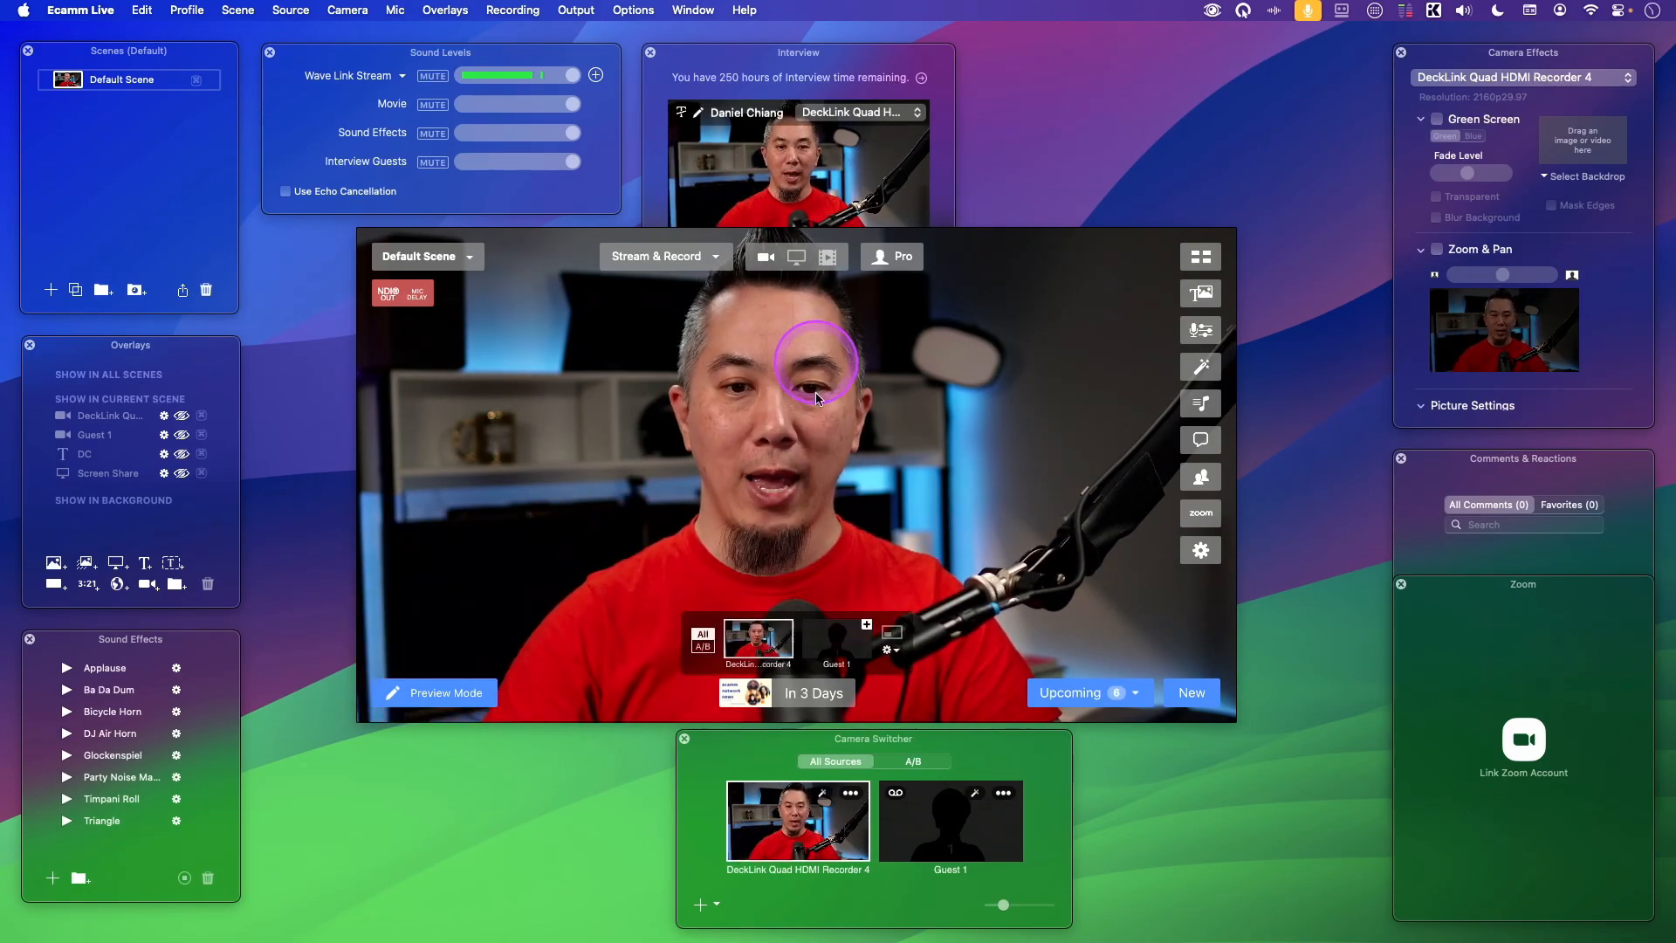
Try twice to go live with the video scheduled for Jul 15 at 7:00 PM, dismissing the notice each time.
{"action": "left_click", "coordinate": [756, 704]}
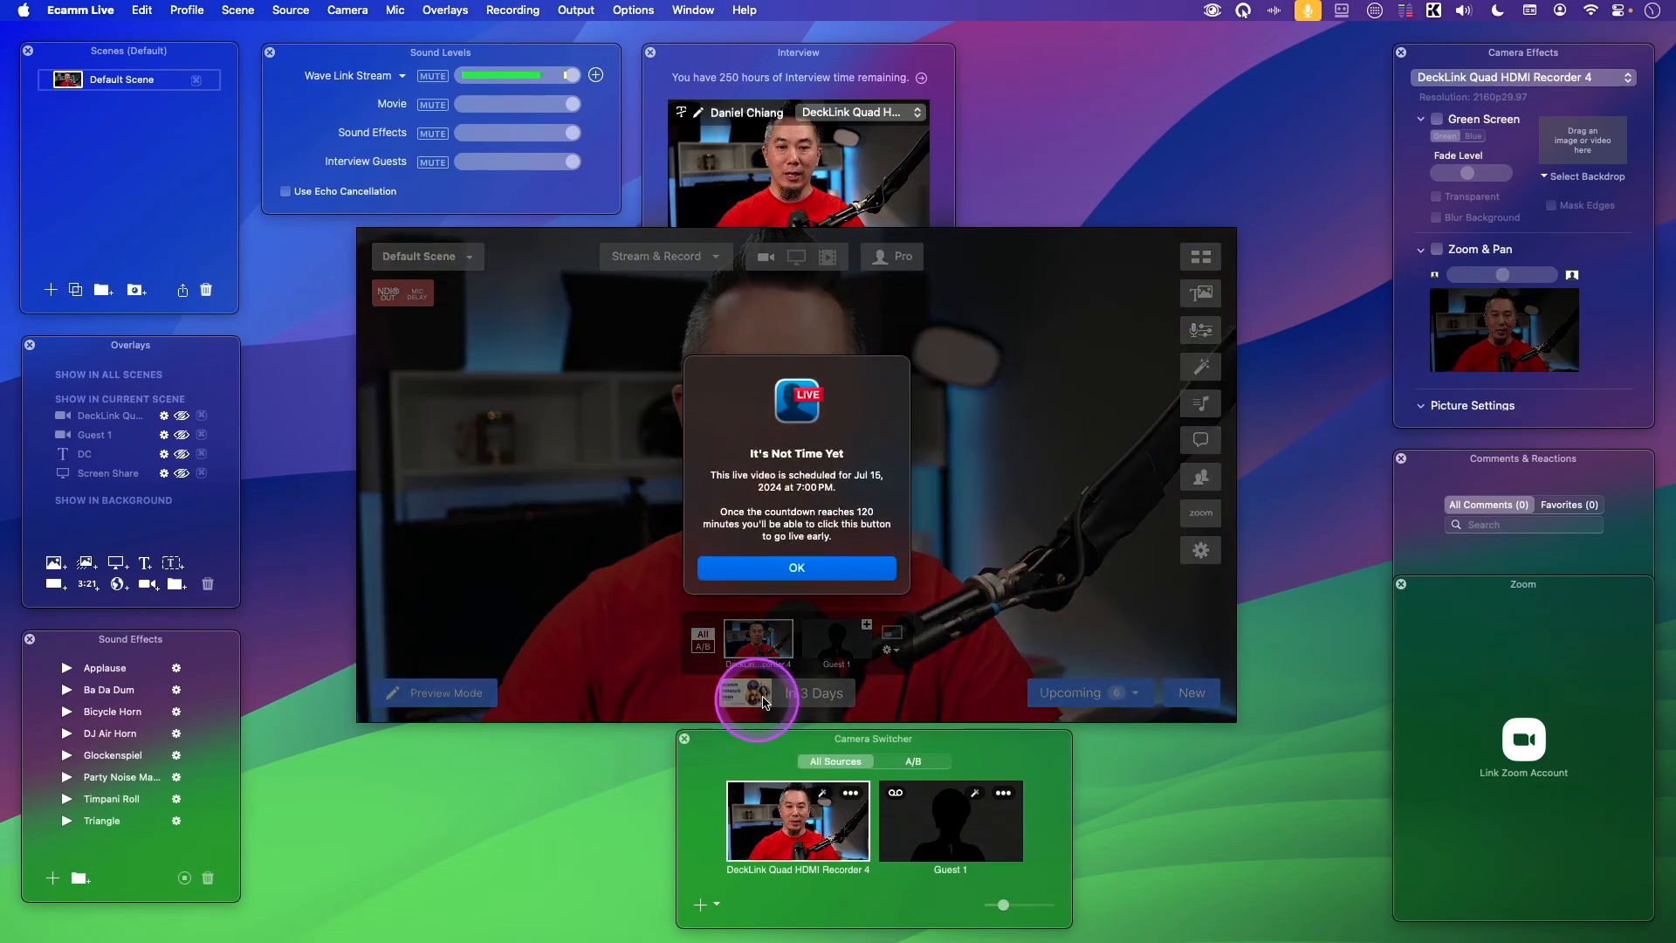
{"action": "left_click", "coordinate": [849, 576]}
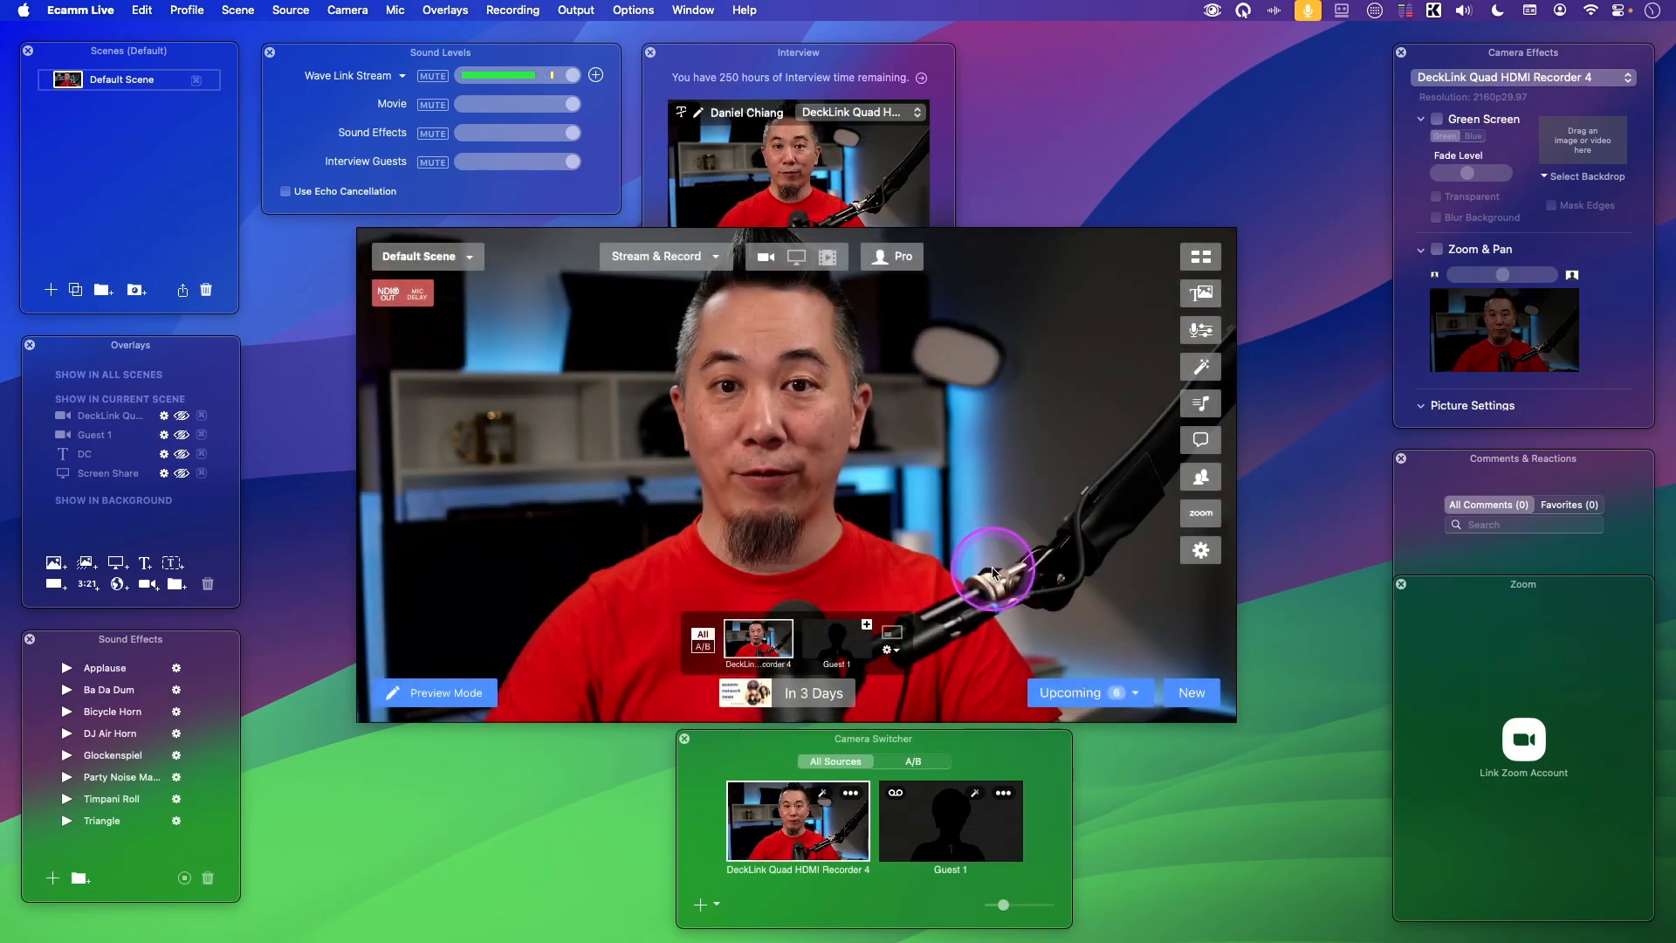
{"action": "left_click", "coordinate": [878, 664]}
{"action": "left_click", "coordinate": [805, 699]}
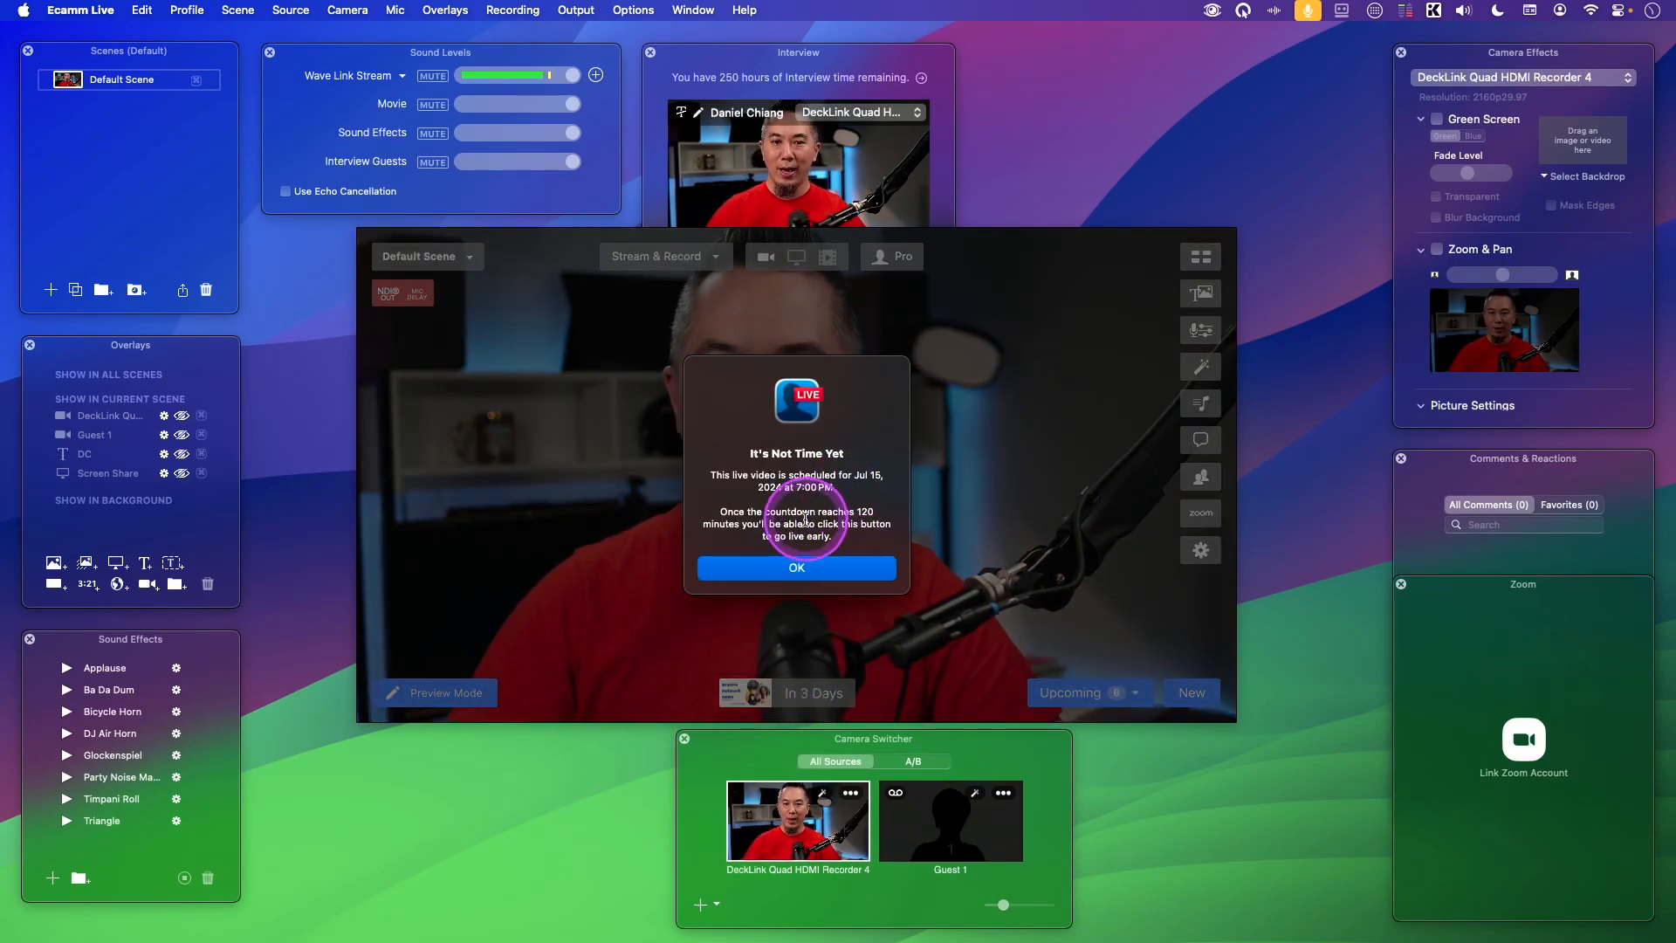
{"action": "left_click", "coordinate": [877, 568]}
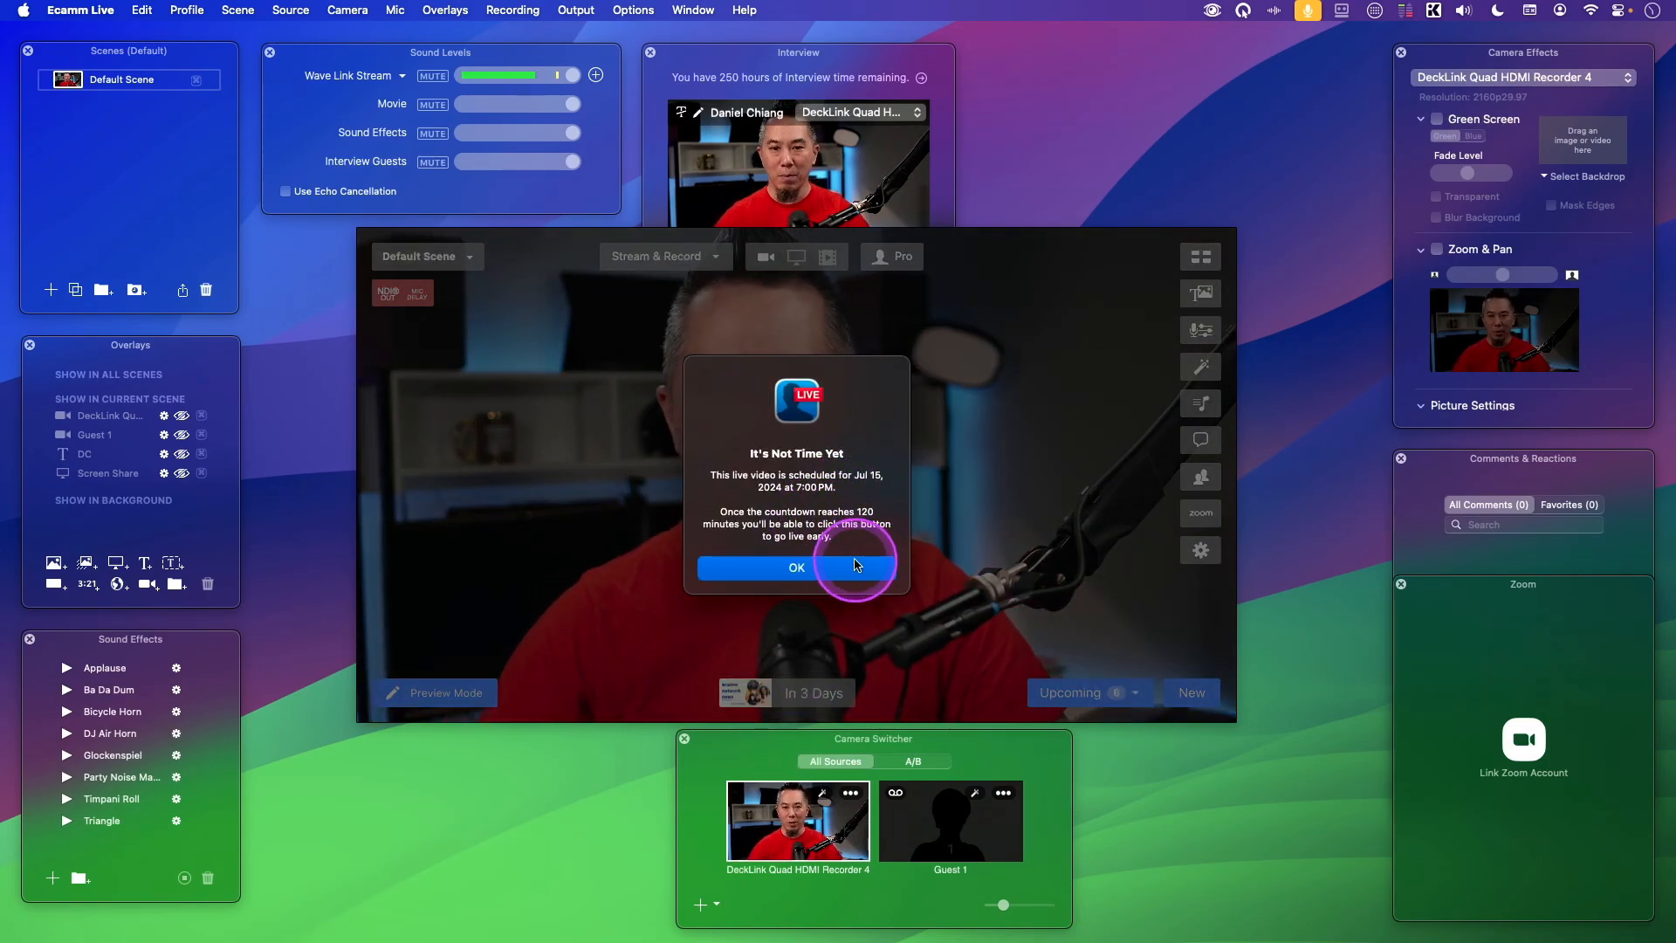
{"action": "left_click", "coordinate": [994, 565]}
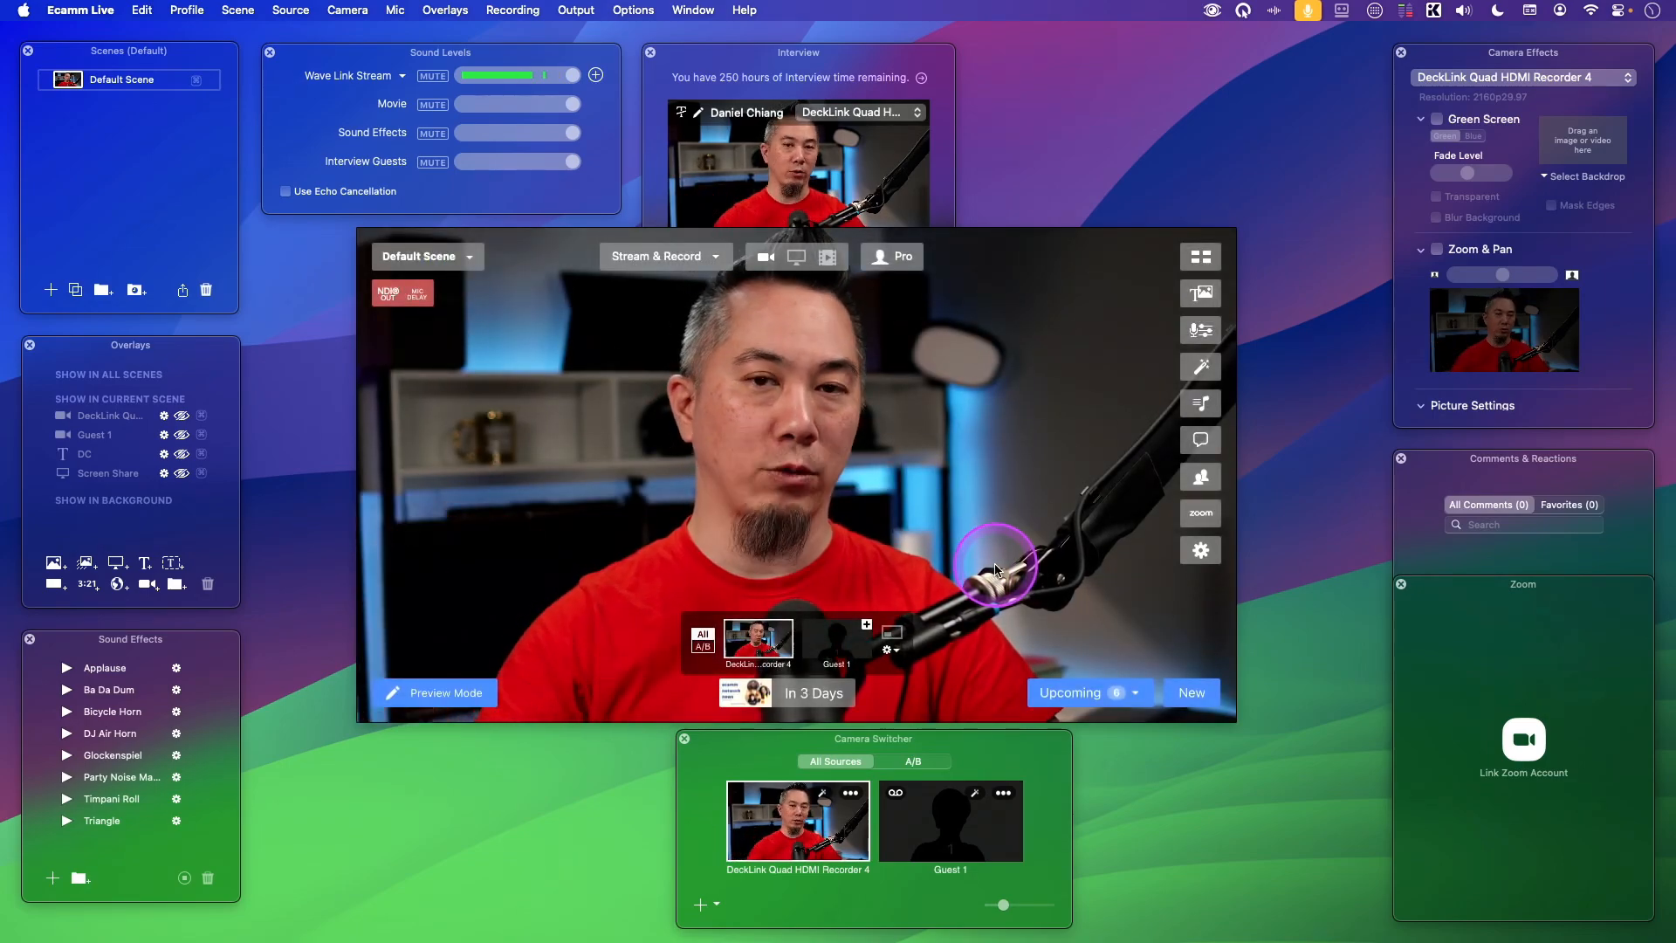
Examine the upcoming live videos, choose the Jul 17, 7:00 PM "Hands-on with Capsho NextGen" show, and close the list.
{"action": "left_click", "coordinate": [1123, 681]}
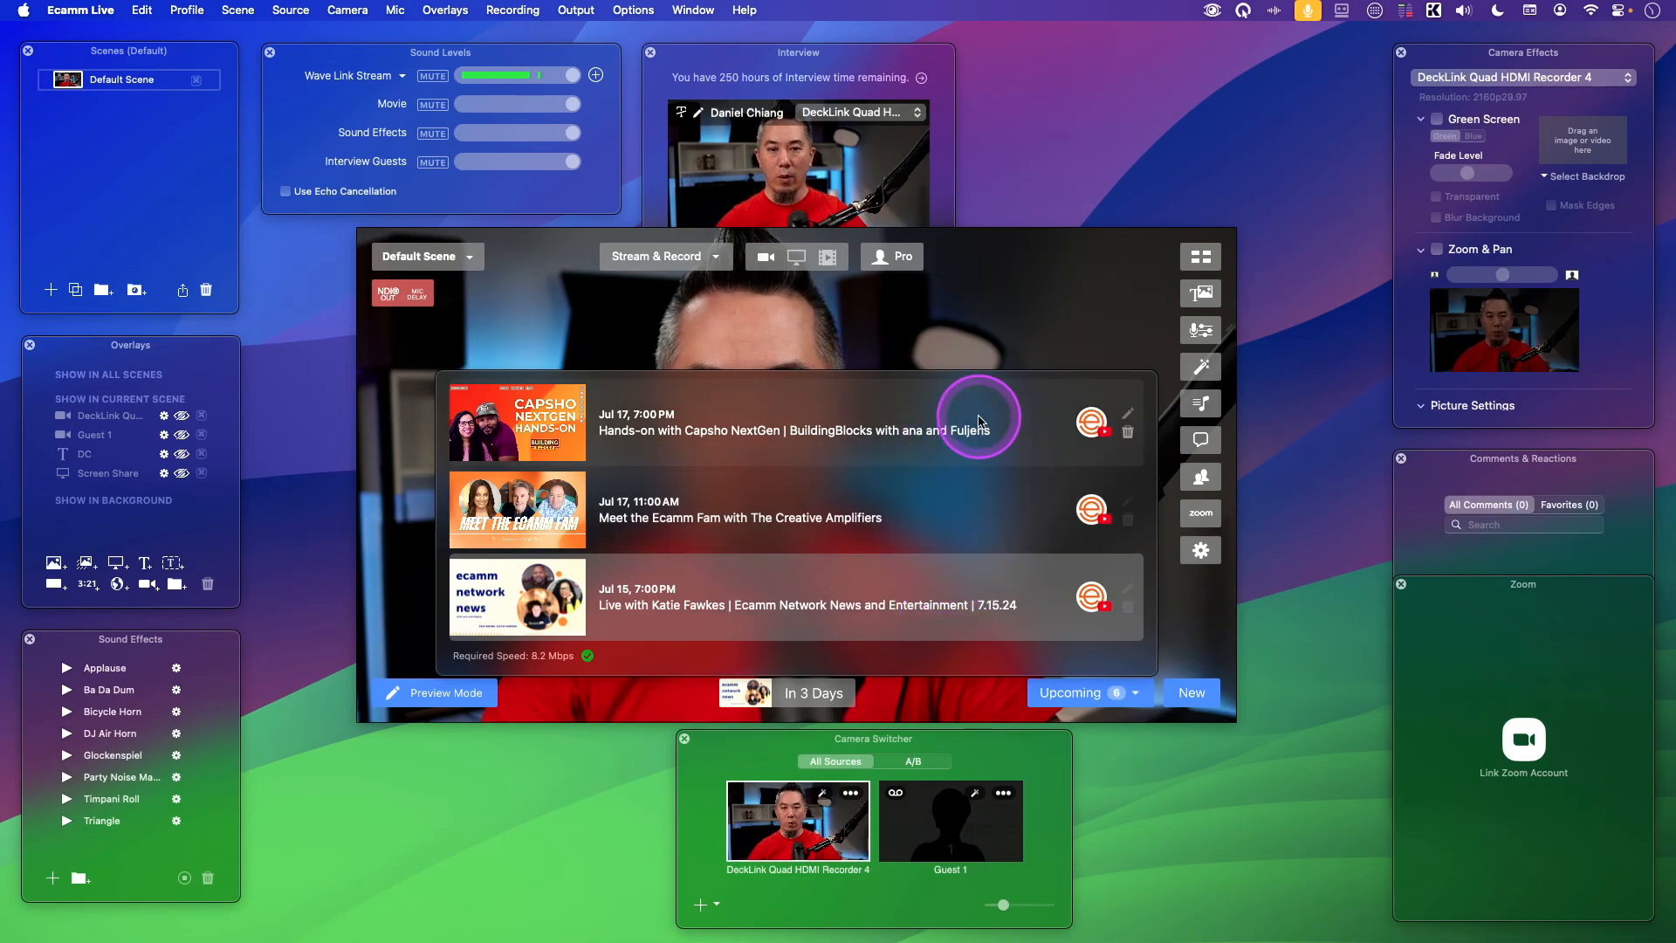
{"action": "left_click", "coordinate": [1087, 305]}
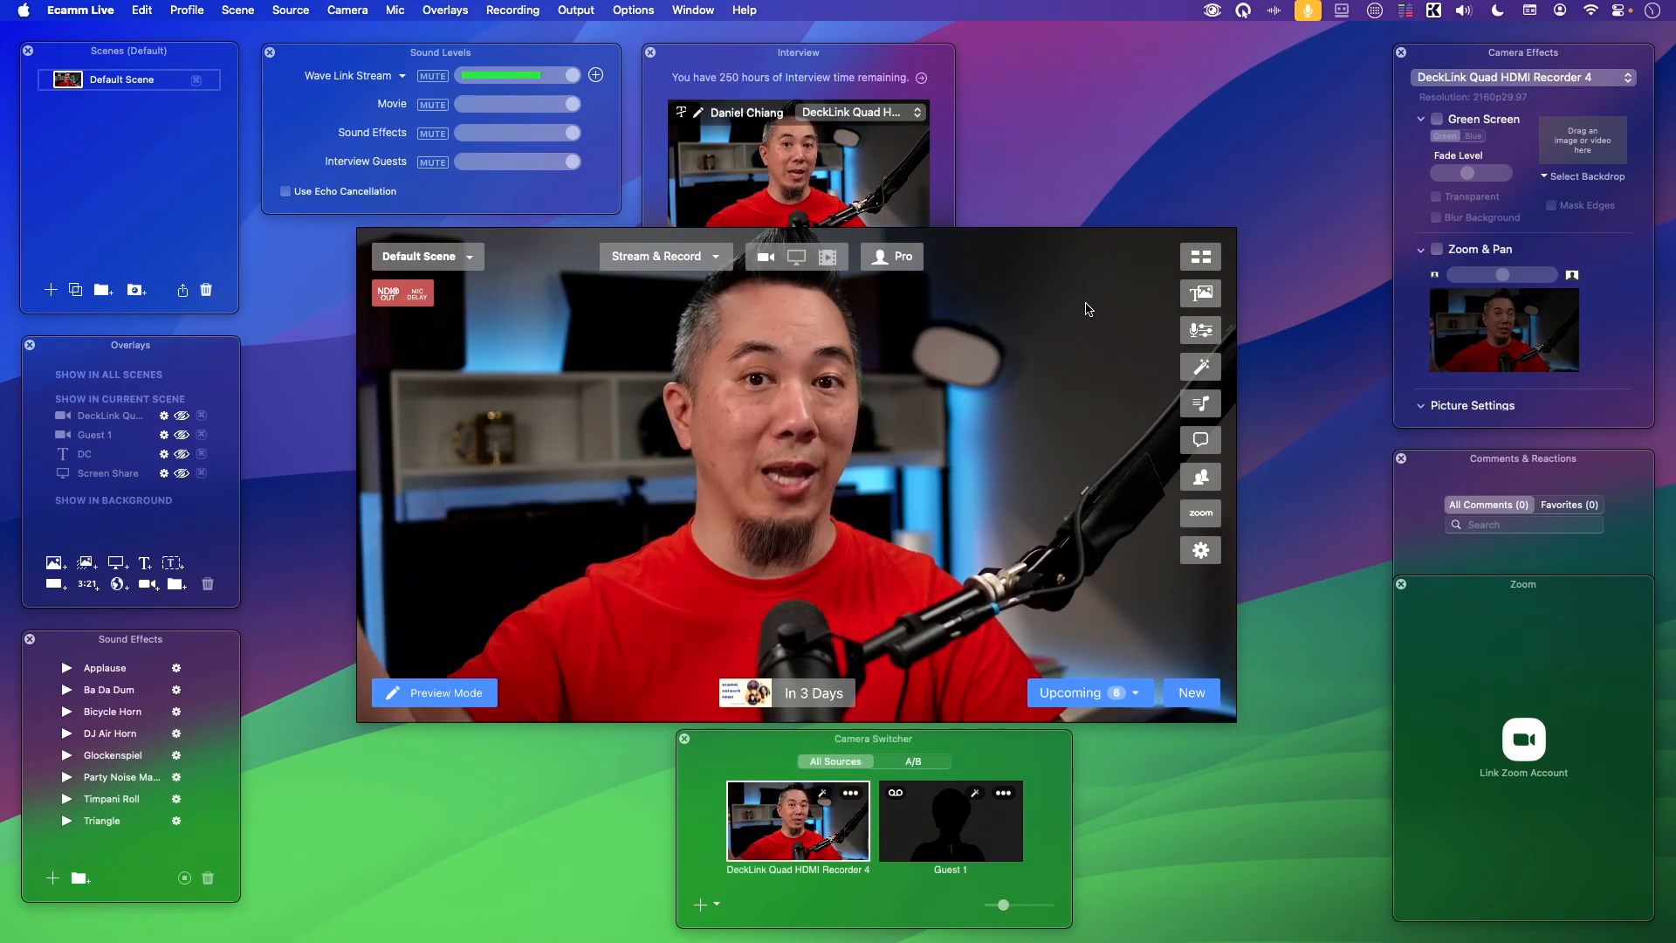
{"action": "left_click", "coordinate": [1091, 704]}
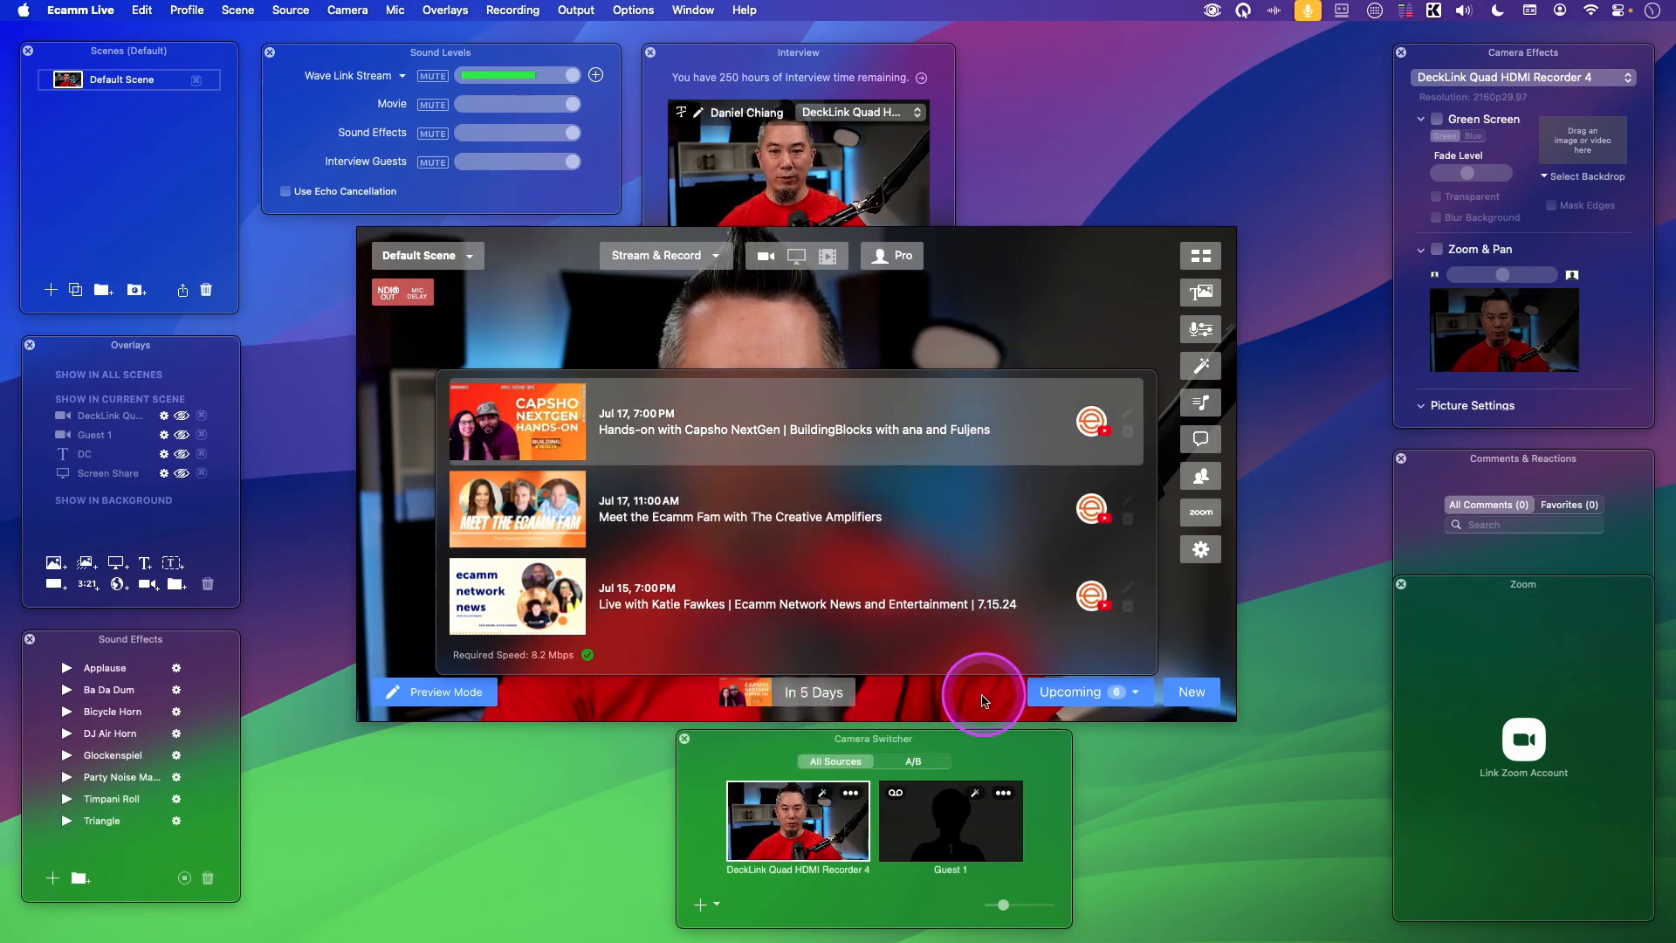
{"action": "left_click", "coordinate": [1069, 696]}
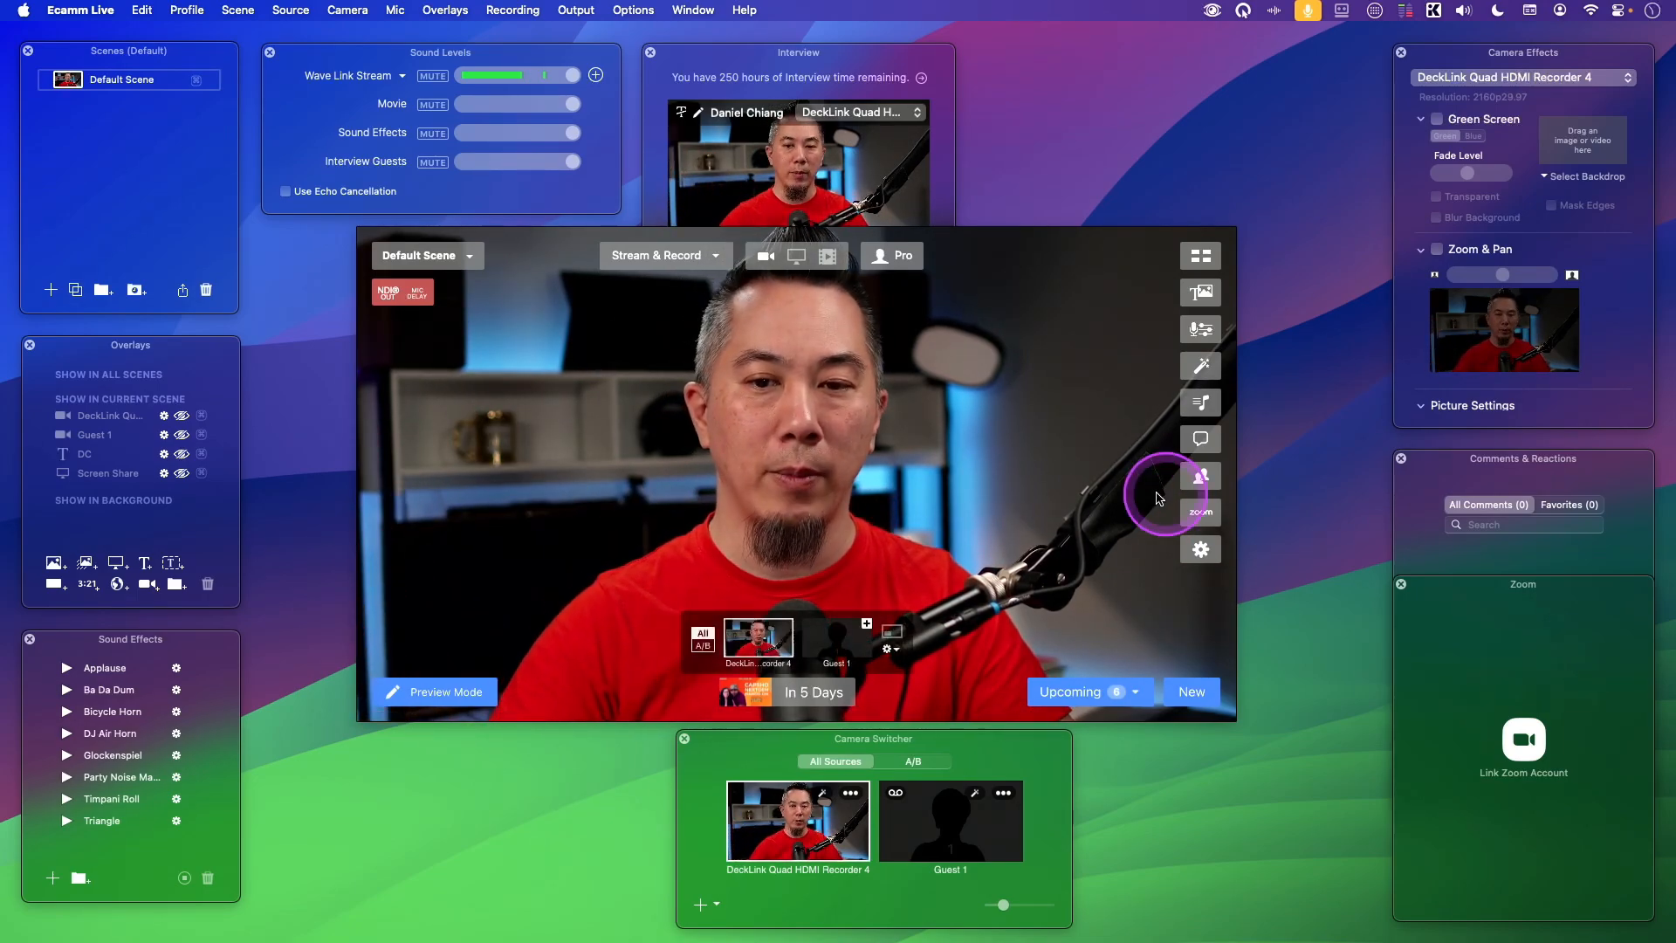
{"action": "left_click", "coordinate": [1109, 698]}
{"action": "left_click", "coordinate": [1020, 301]}
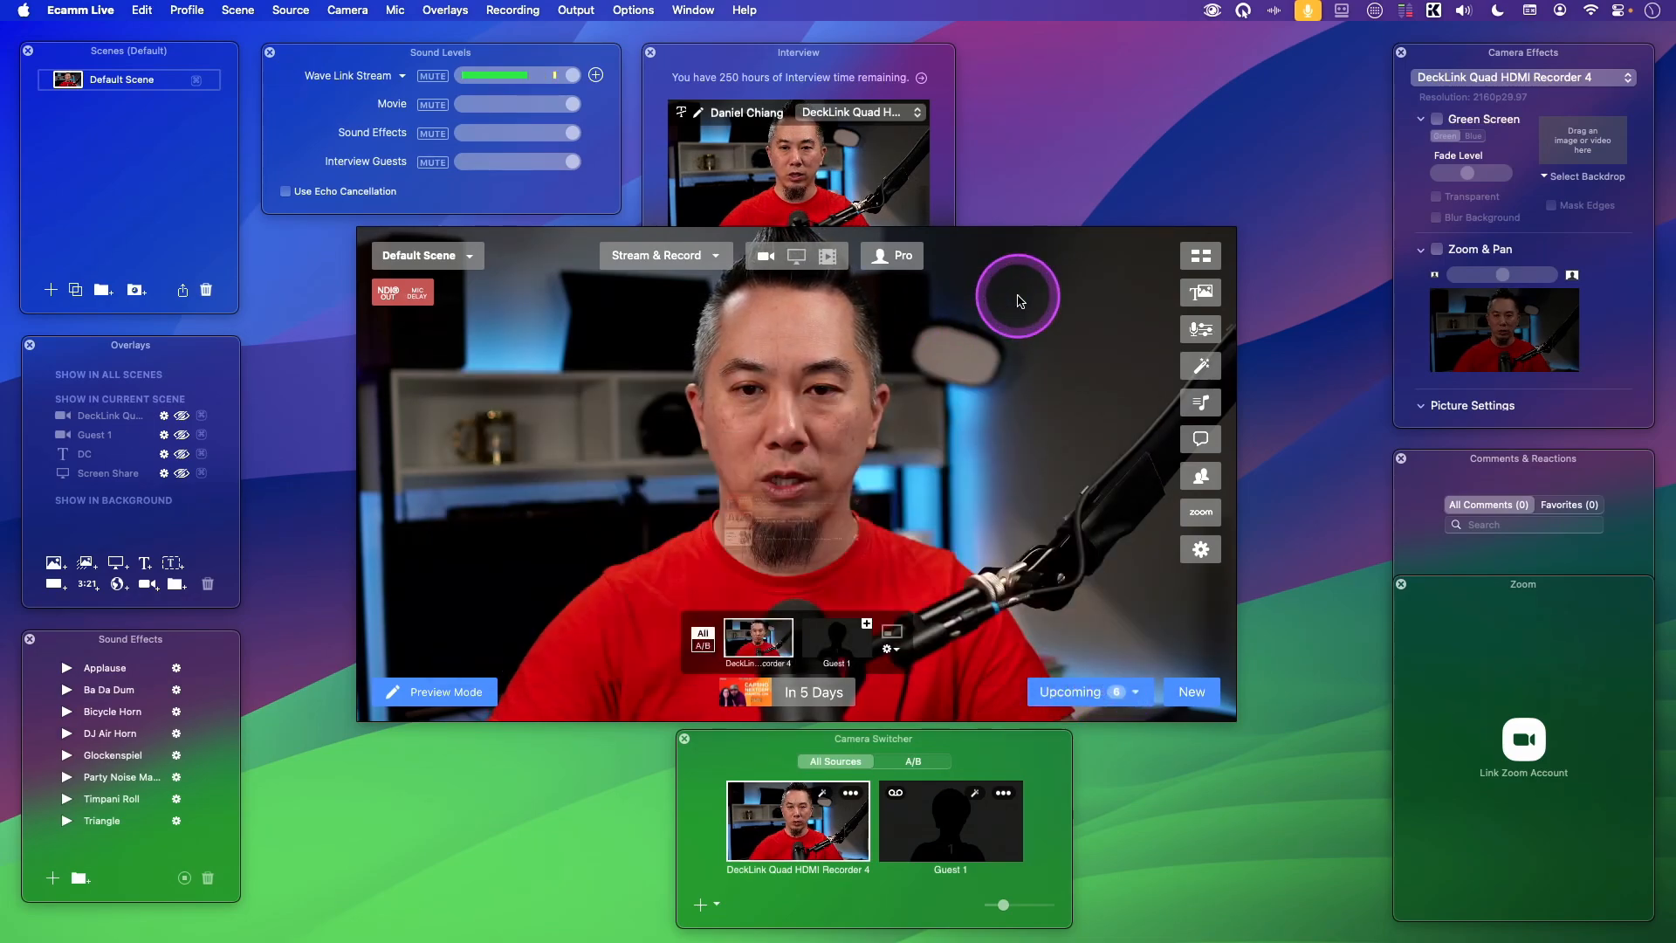
Start creating a new broadcast, remove its preselected destination, and move the dialog clear of the other windows.
{"action": "left_click", "coordinate": [1198, 691]}
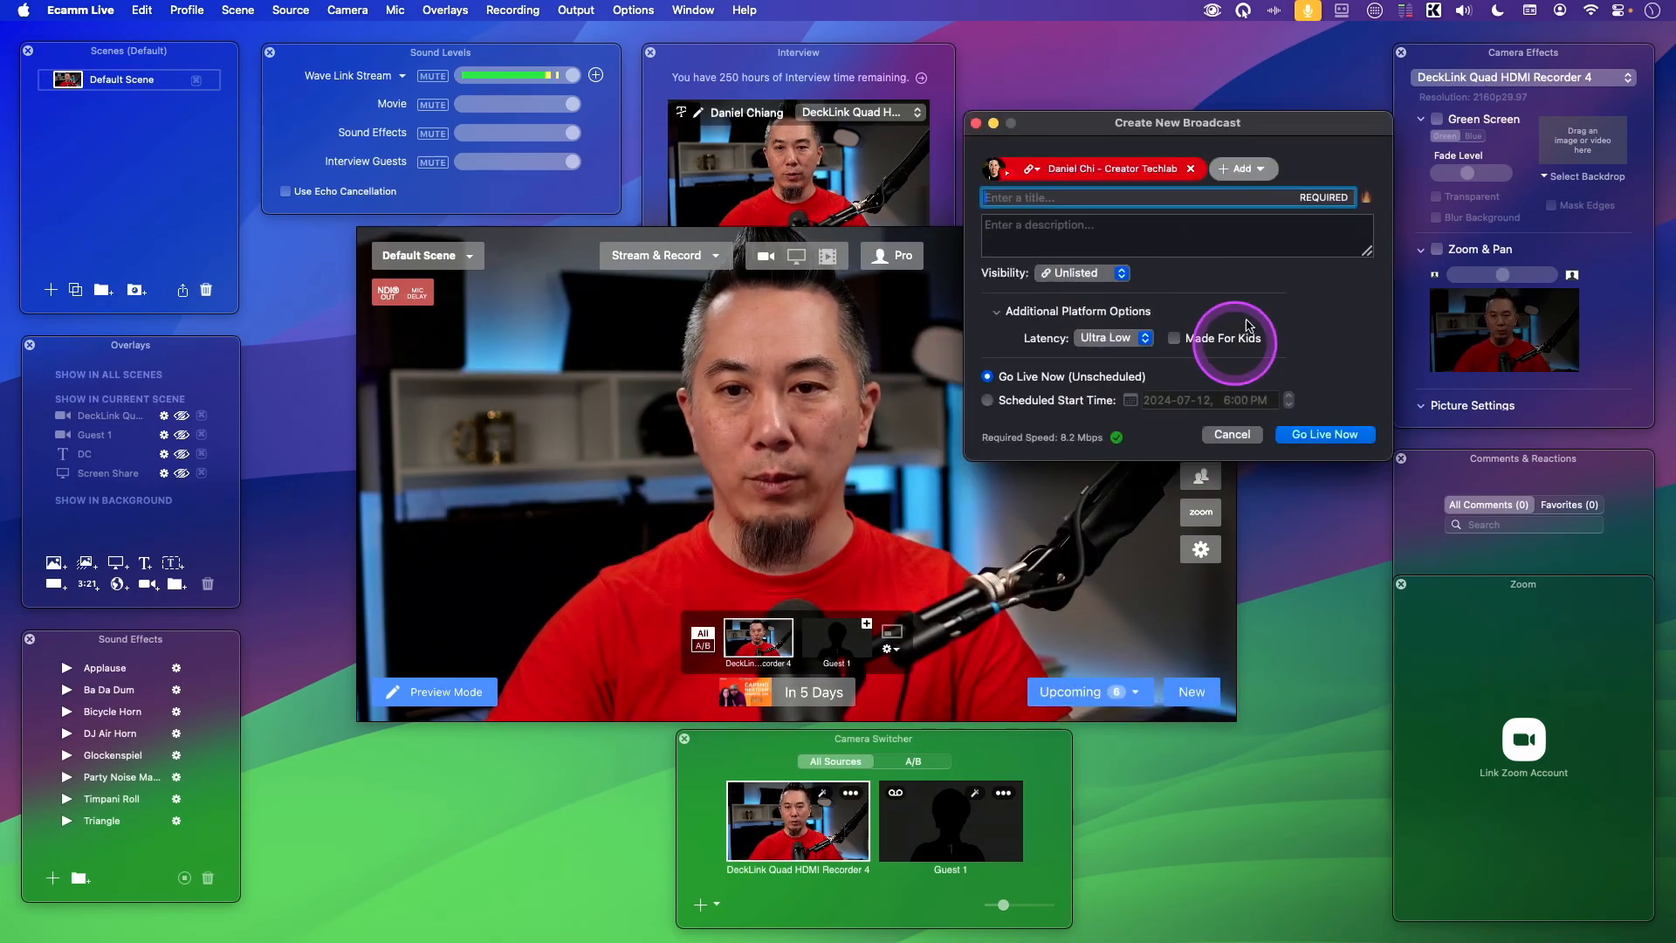
{"action": "left_click", "coordinate": [1192, 170]}
{"action": "left_click_drag", "start_coordinate": [1187, 124], "coordinate": [1233, 203]}
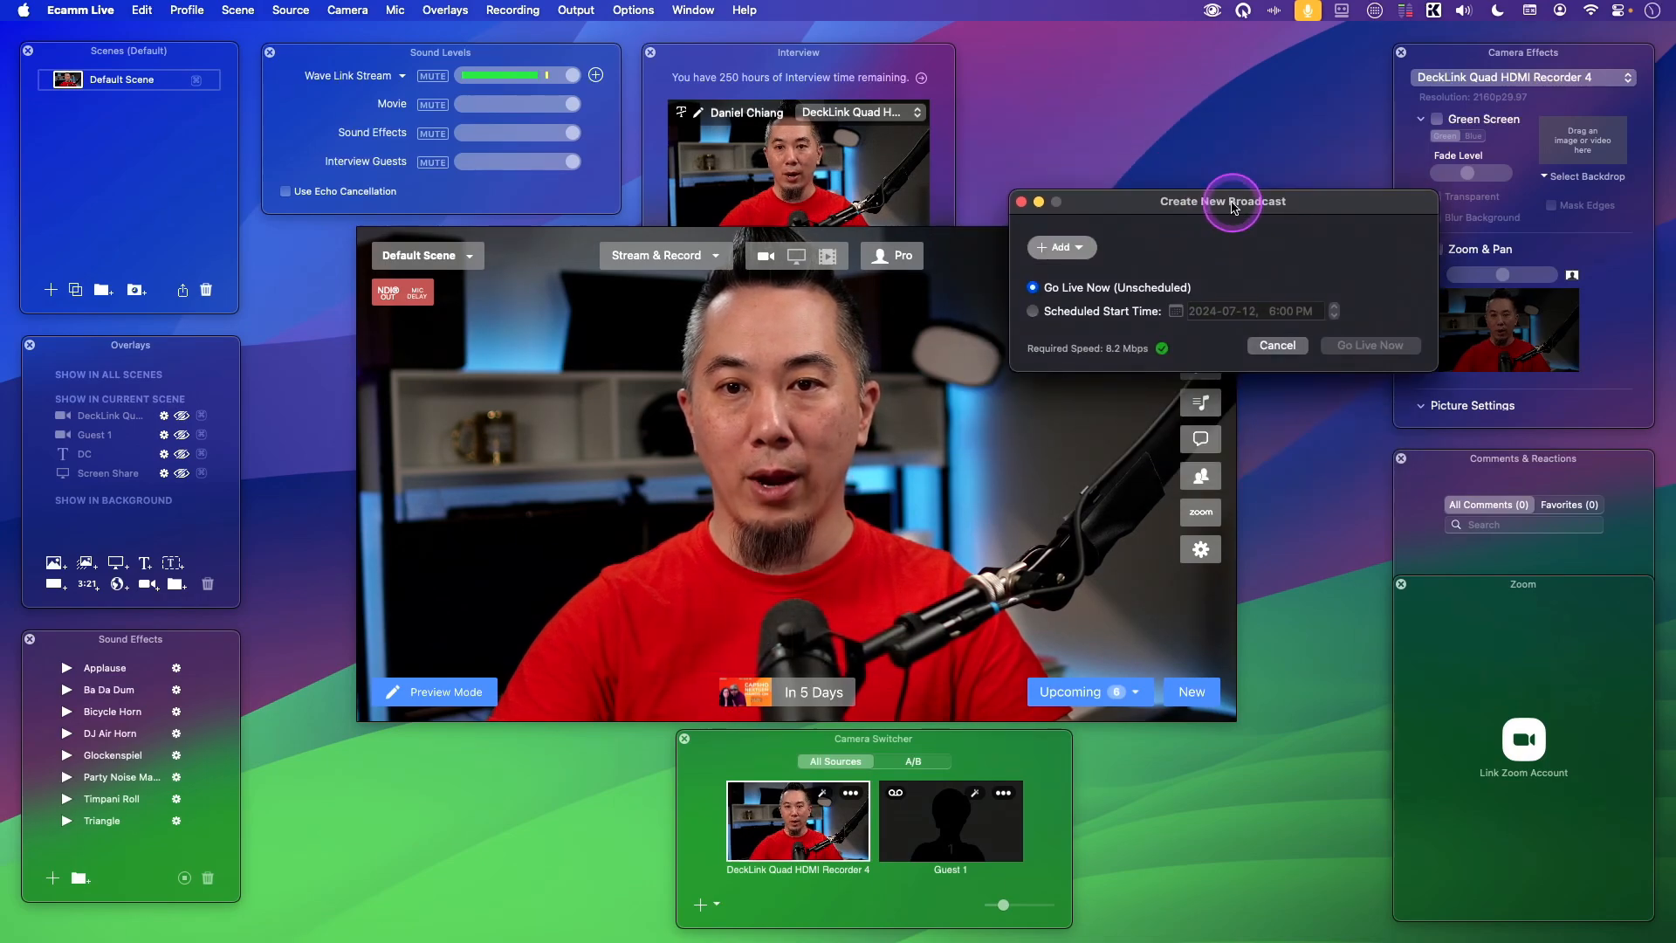
Try the scheduled start option, add the personal Creator Techlab YouTube channel as destination, and return to Go Live Now (Unscheduled).
{"action": "left_click", "coordinate": [1079, 316]}
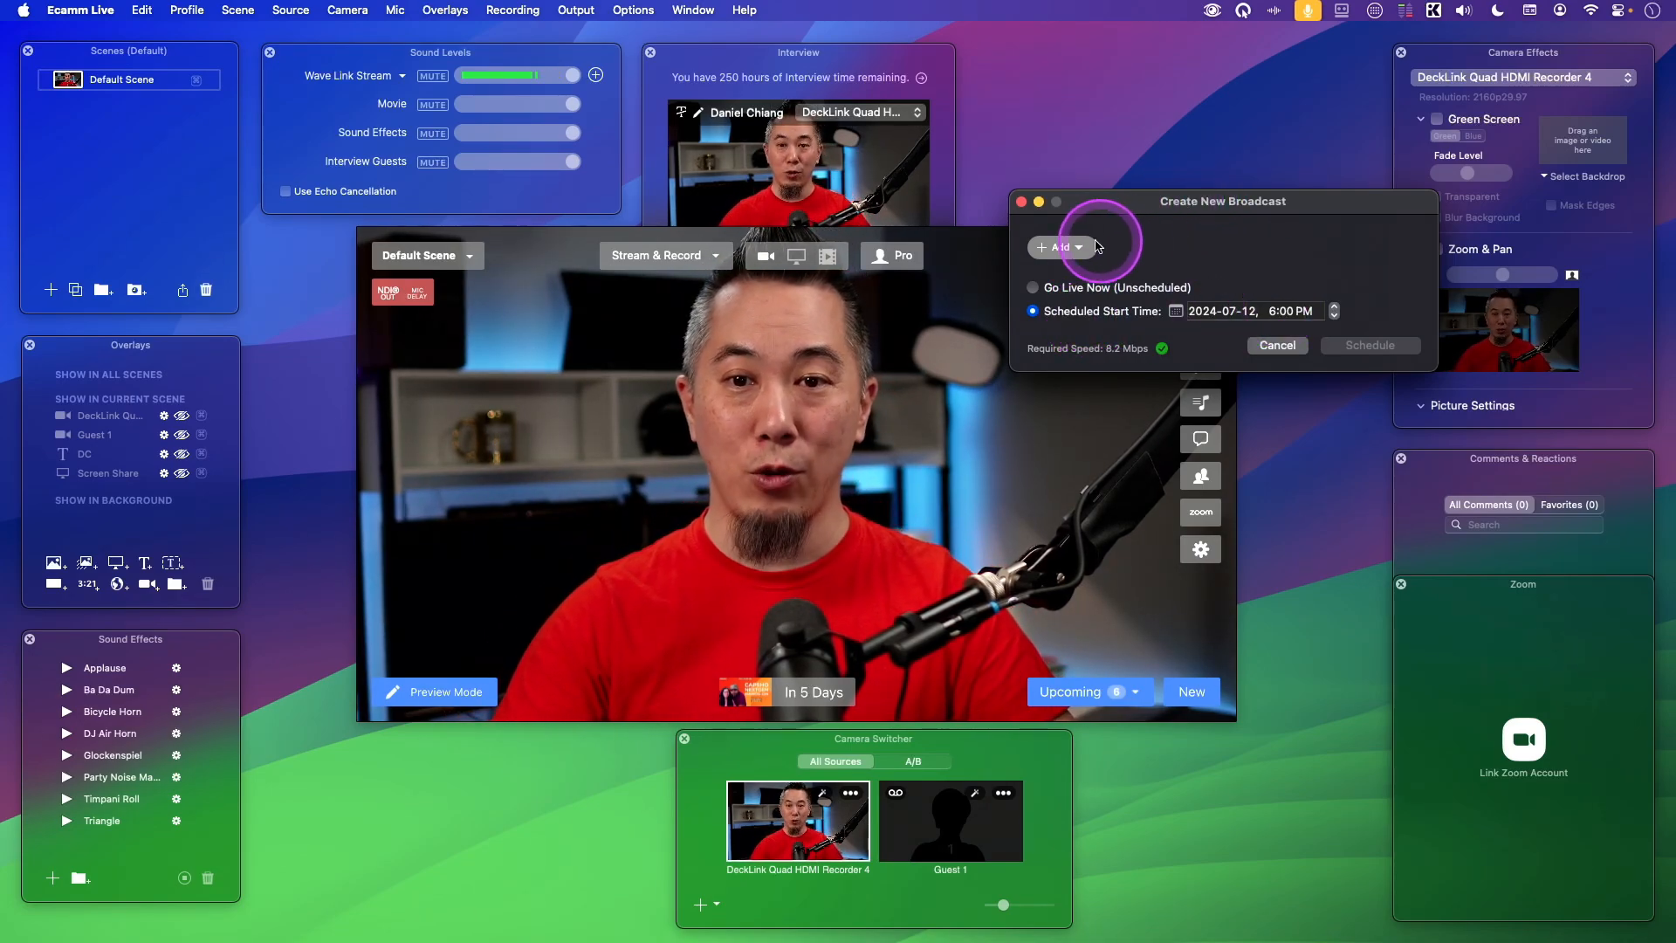
{"action": "left_click", "coordinate": [1061, 248]}
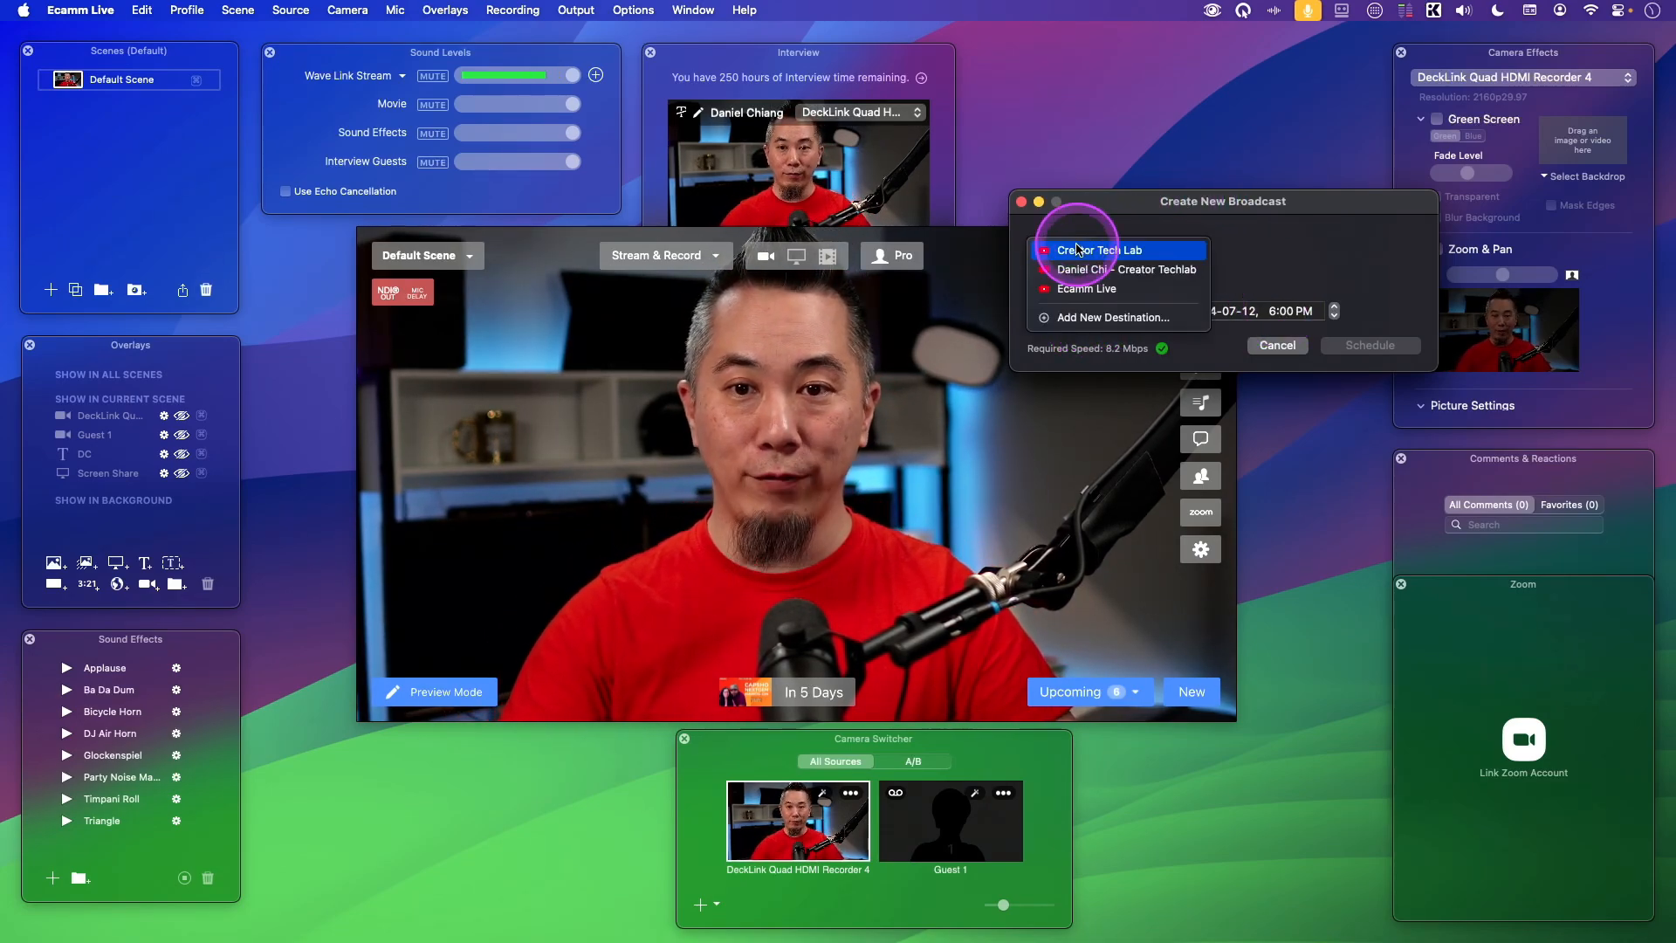
{"action": "left_click", "coordinate": [1157, 269]}
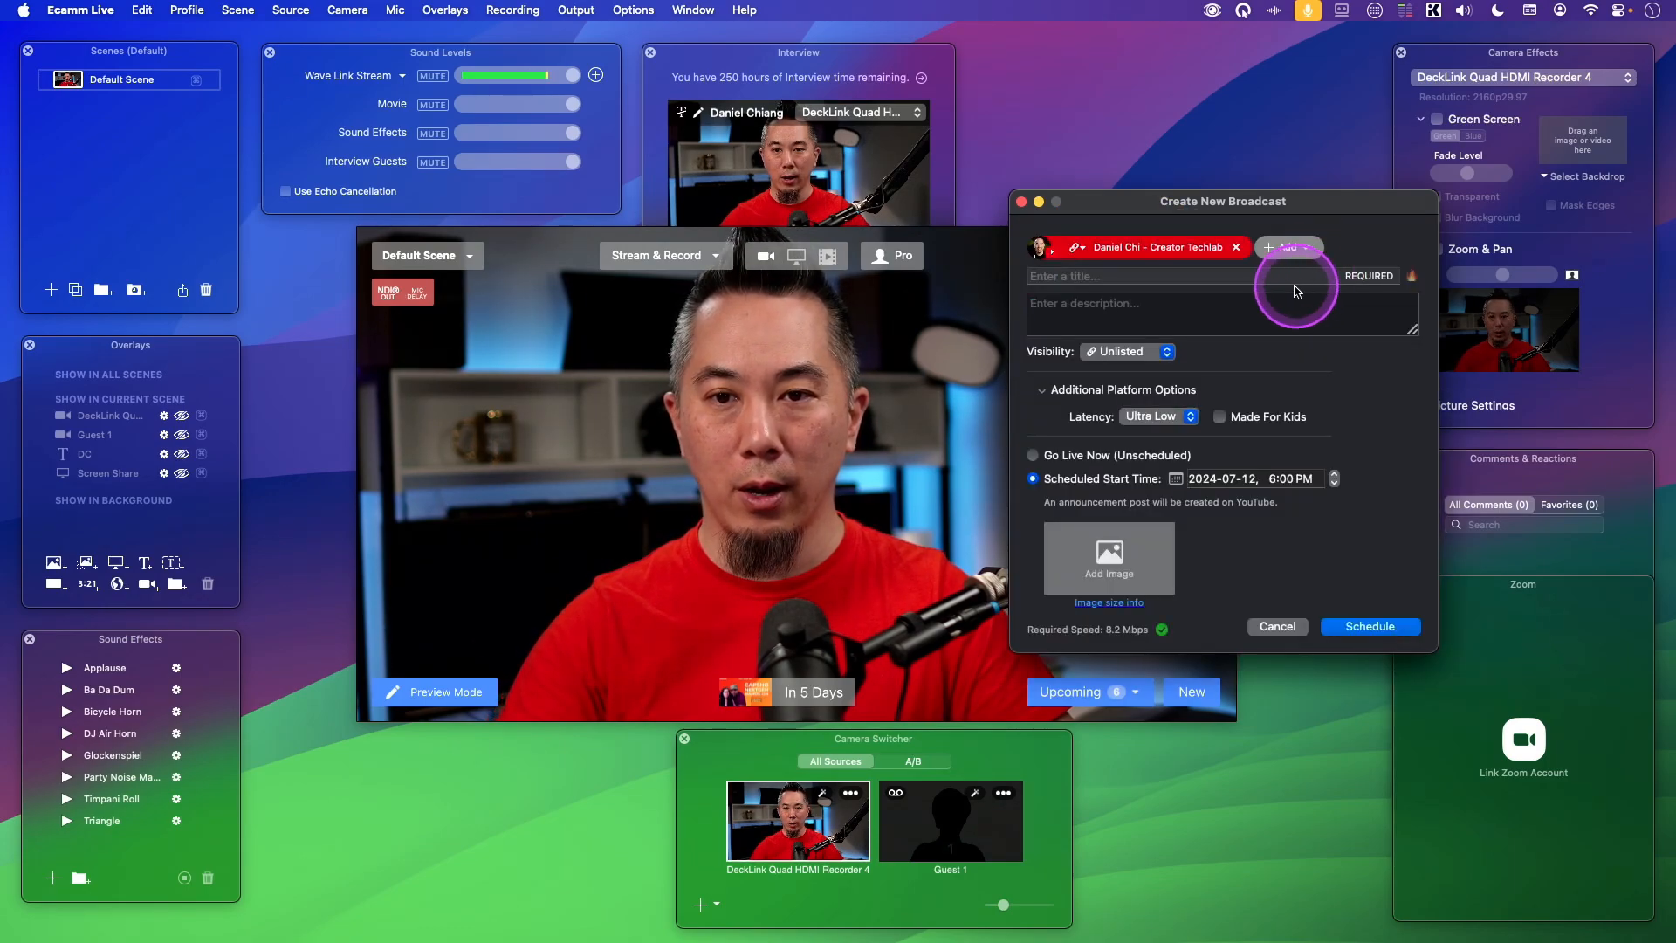
{"action": "left_click", "coordinate": [1081, 458]}
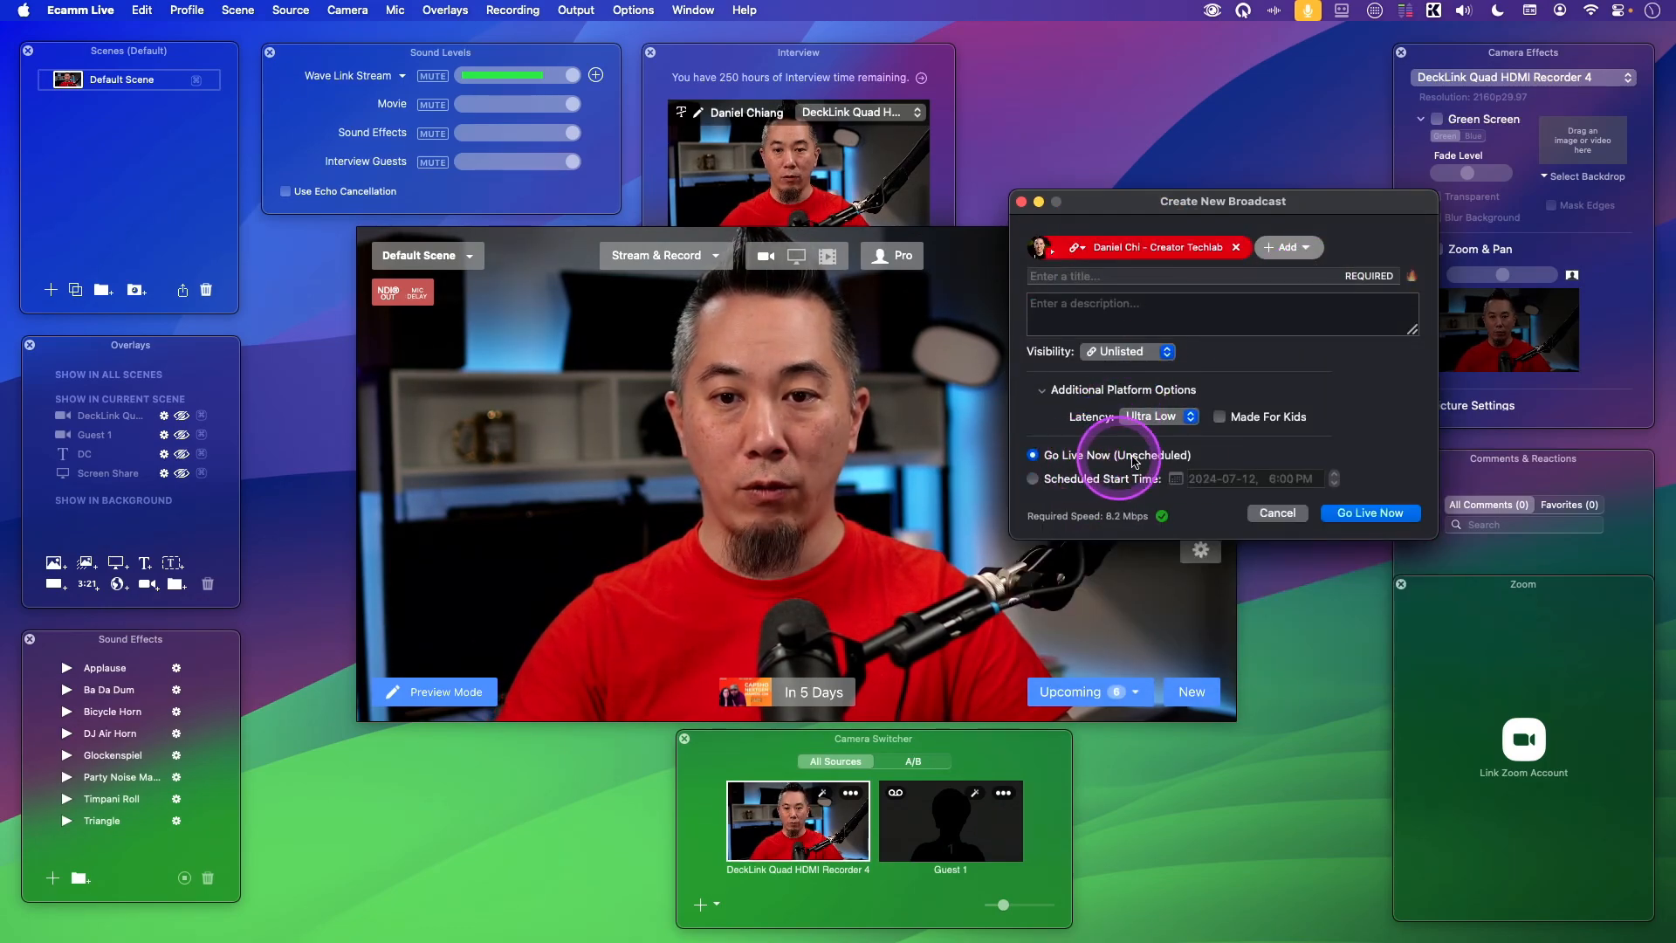
Title the broadcast "This is Ecamm Live", generate title suggestions twice, and pick "Capture & Connect: Unleashing the Magic with Ecamm Live!".
{"action": "left_click", "coordinate": [1155, 276]}
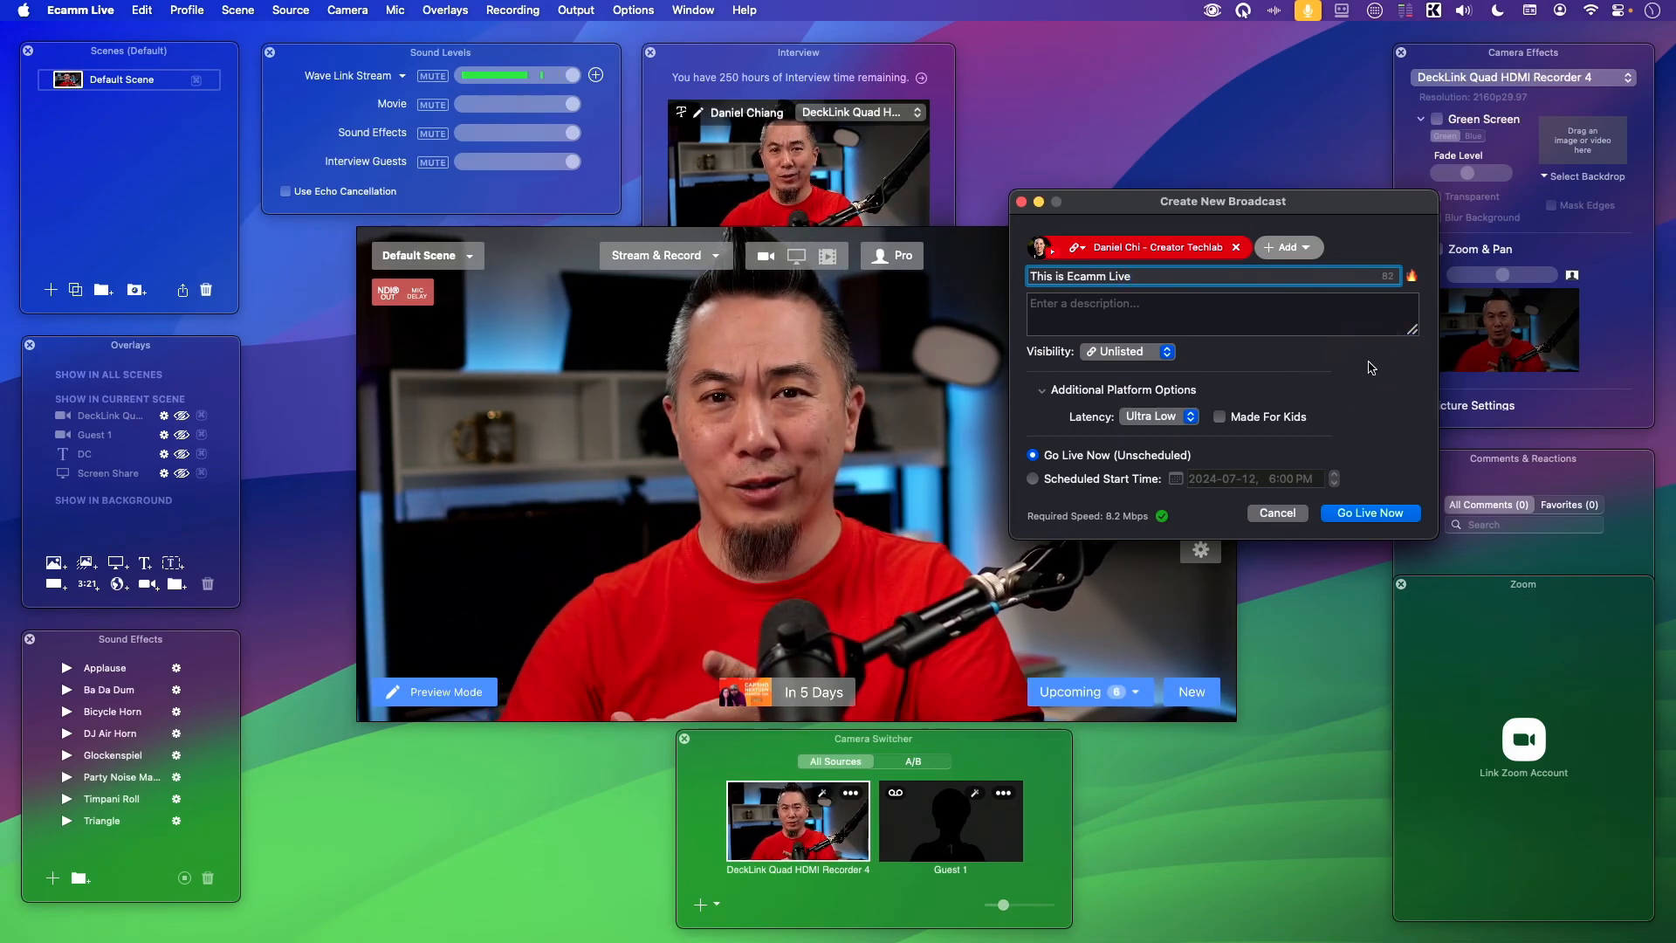
{"action": "left_click", "coordinate": [1400, 285]}
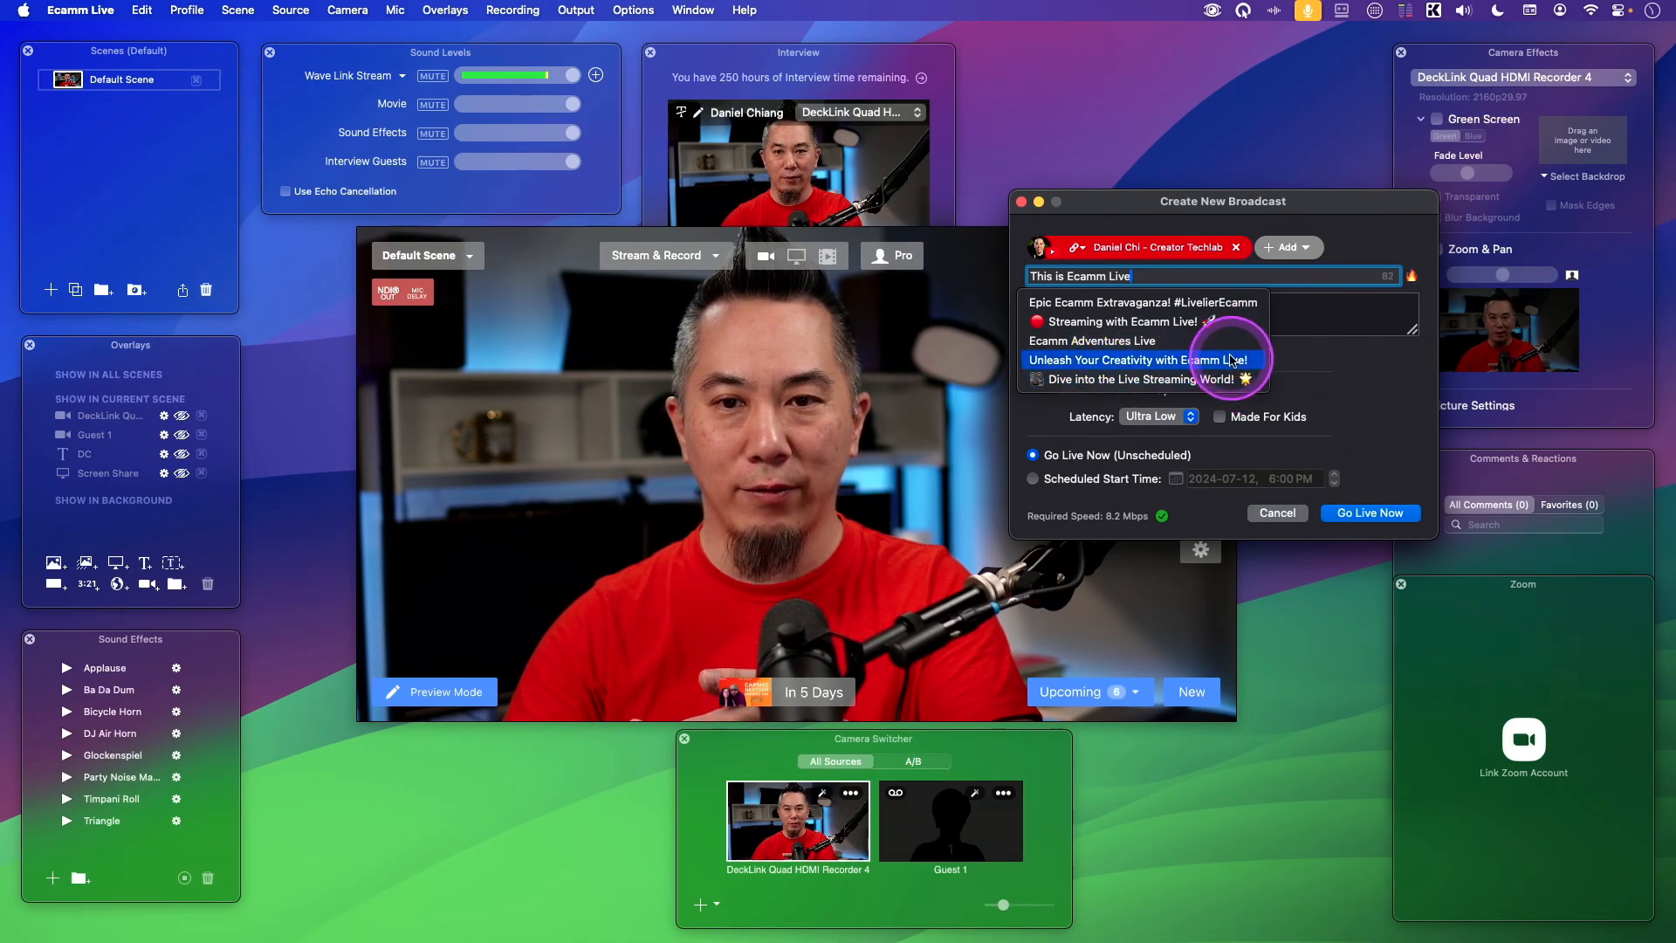
{"action": "left_click", "coordinate": [1424, 282]}
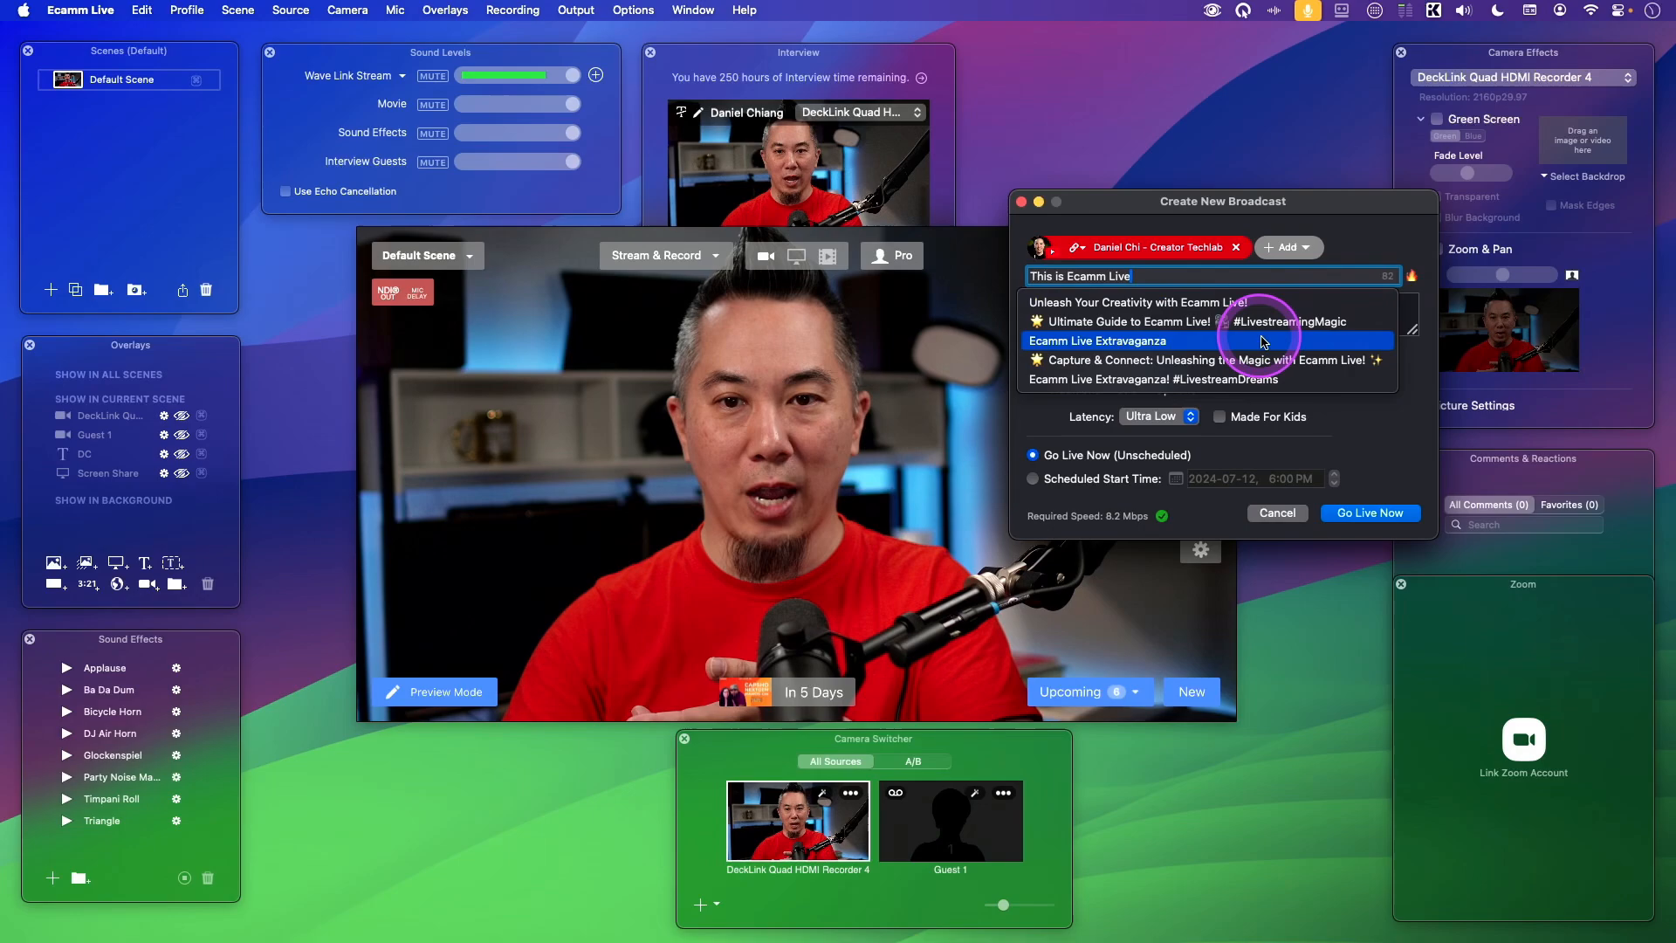
{"action": "left_click", "coordinate": [1276, 360]}
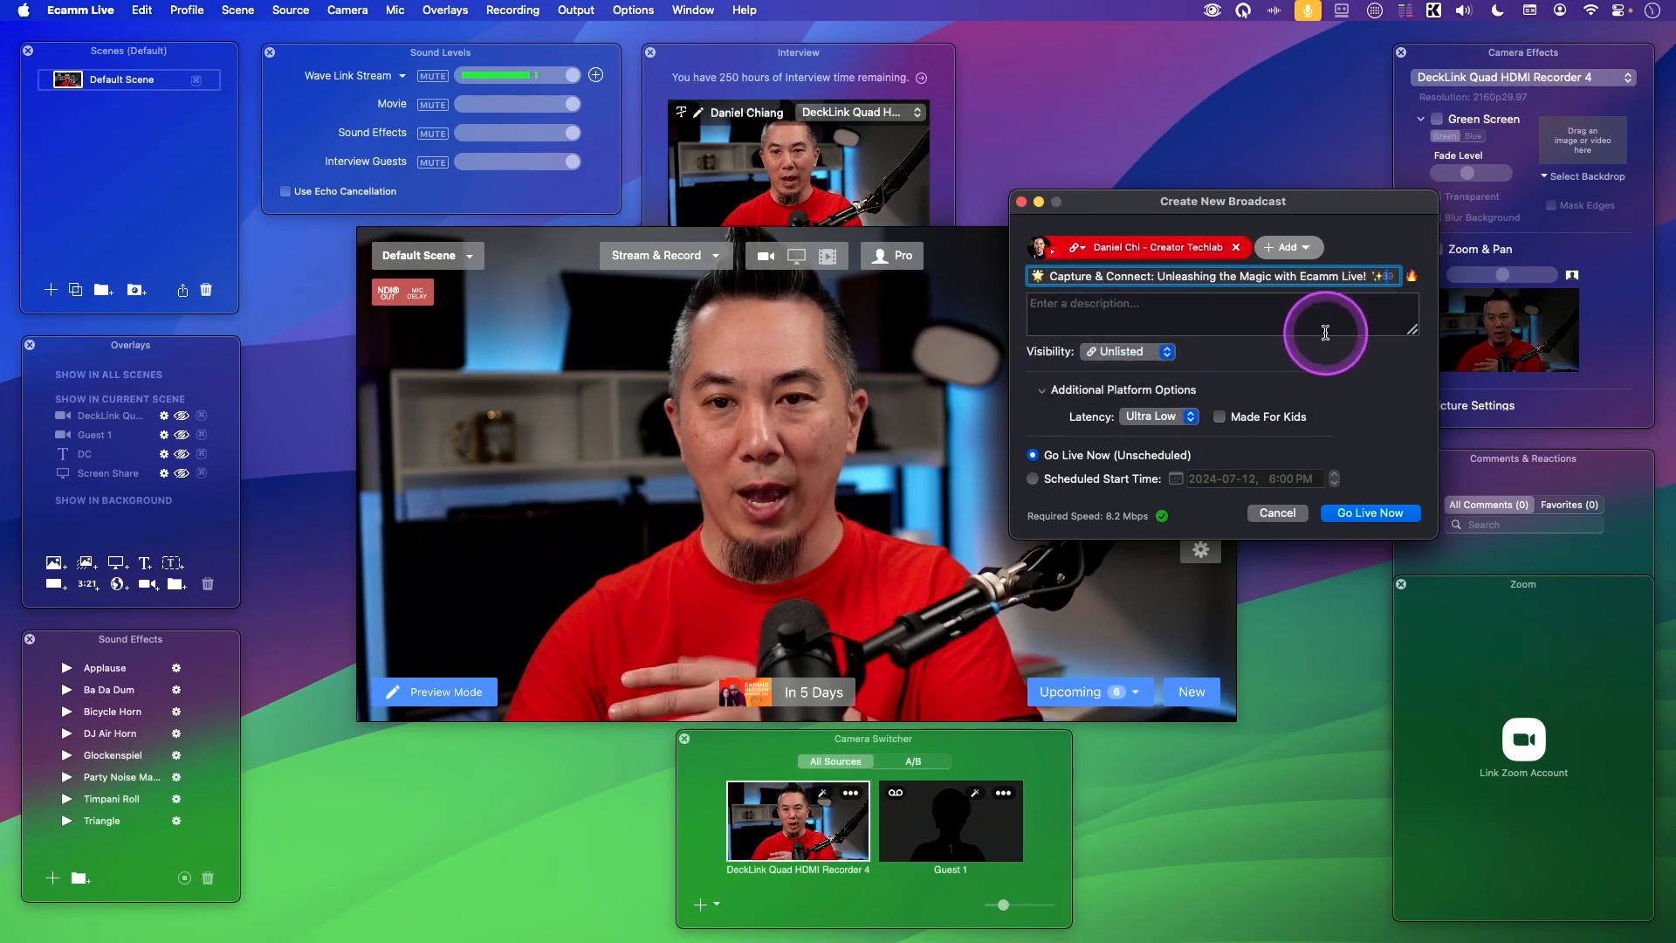
Look at the empty description field and examine the broadcast's visibility options without choosing another one.
{"action": "left_click", "coordinate": [1300, 307]}
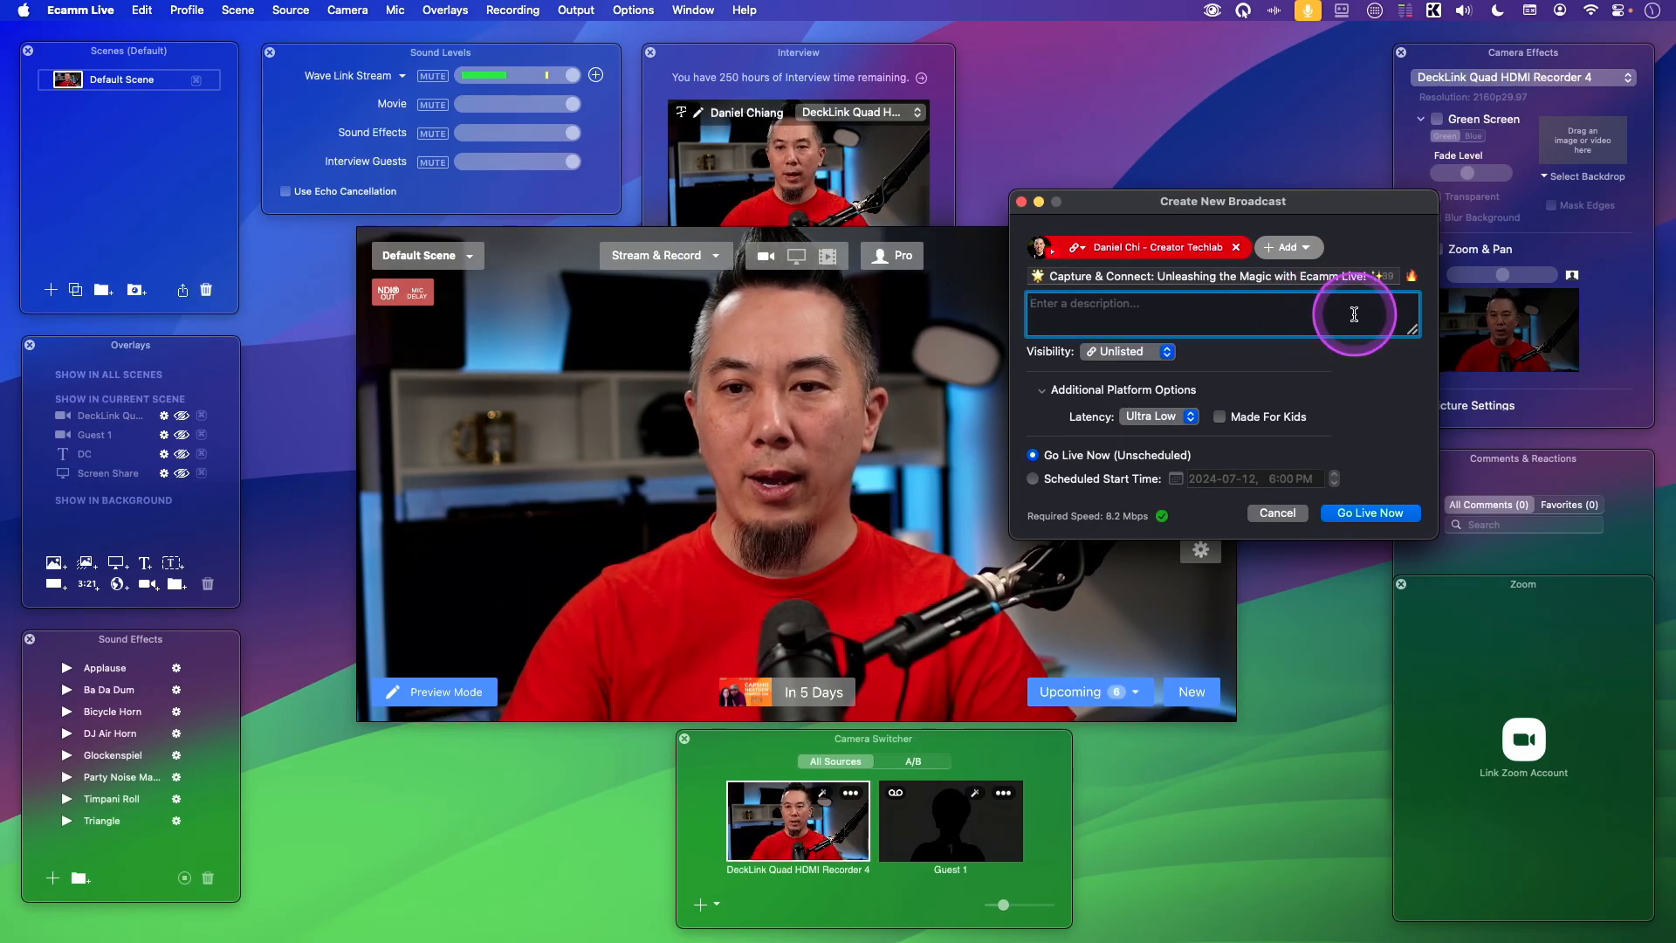
{"action": "left_click", "coordinate": [1136, 353]}
{"action": "left_click", "coordinate": [1300, 373]}
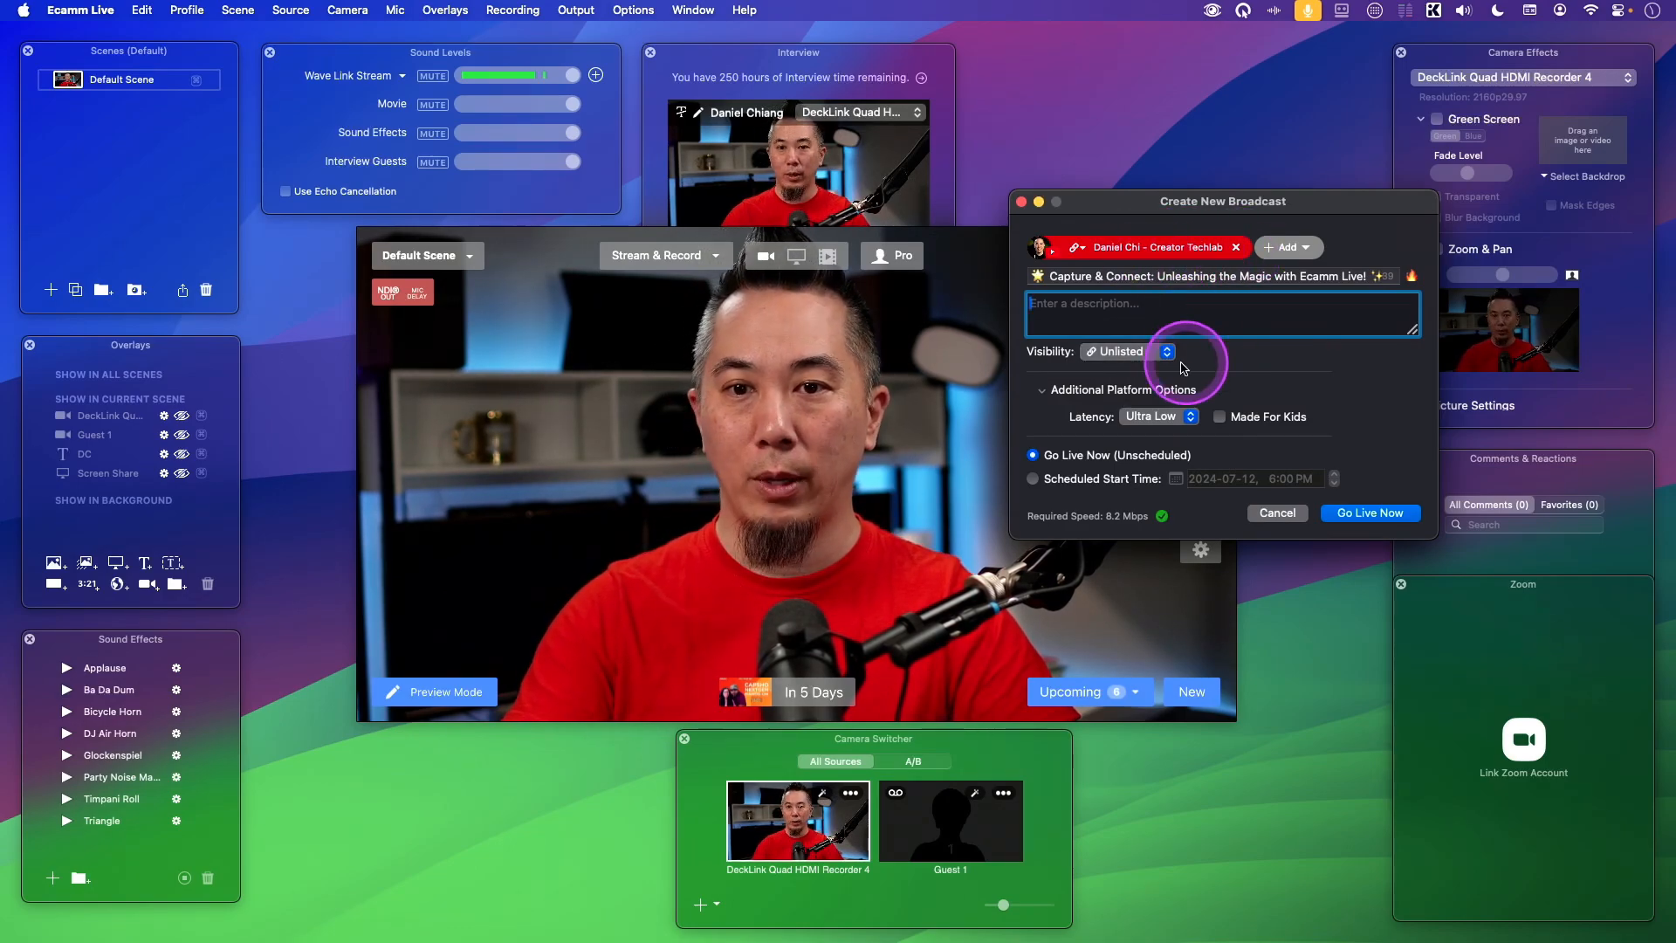
{"action": "left_click", "coordinate": [1133, 352]}
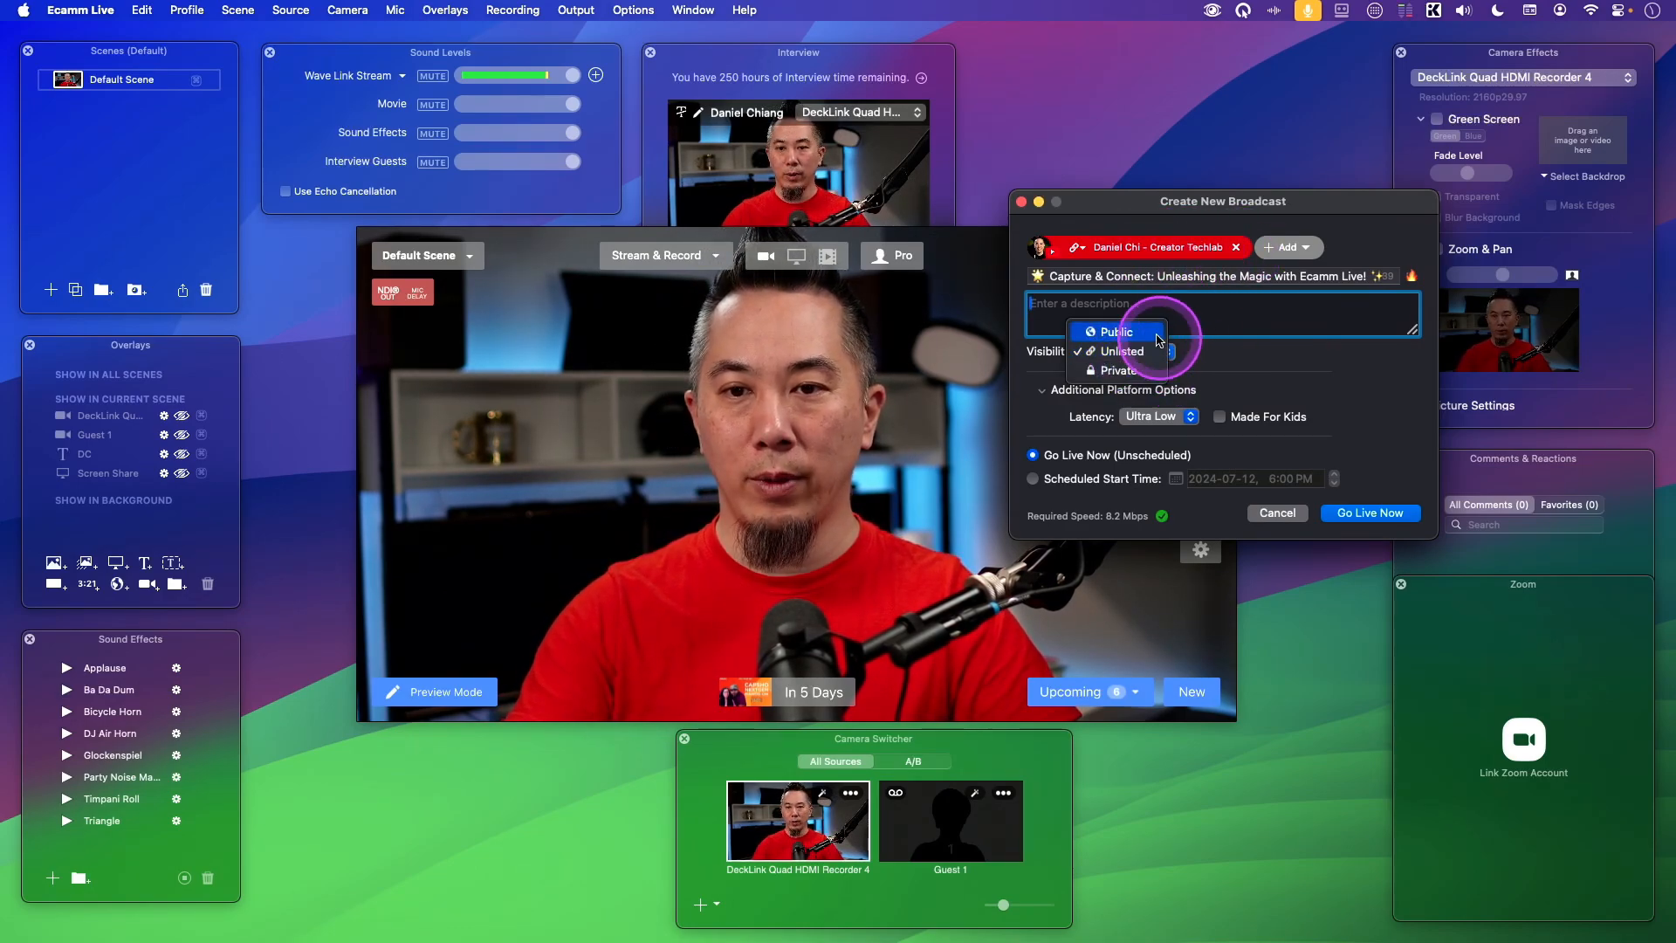
{"action": "left_click", "coordinate": [1243, 375]}
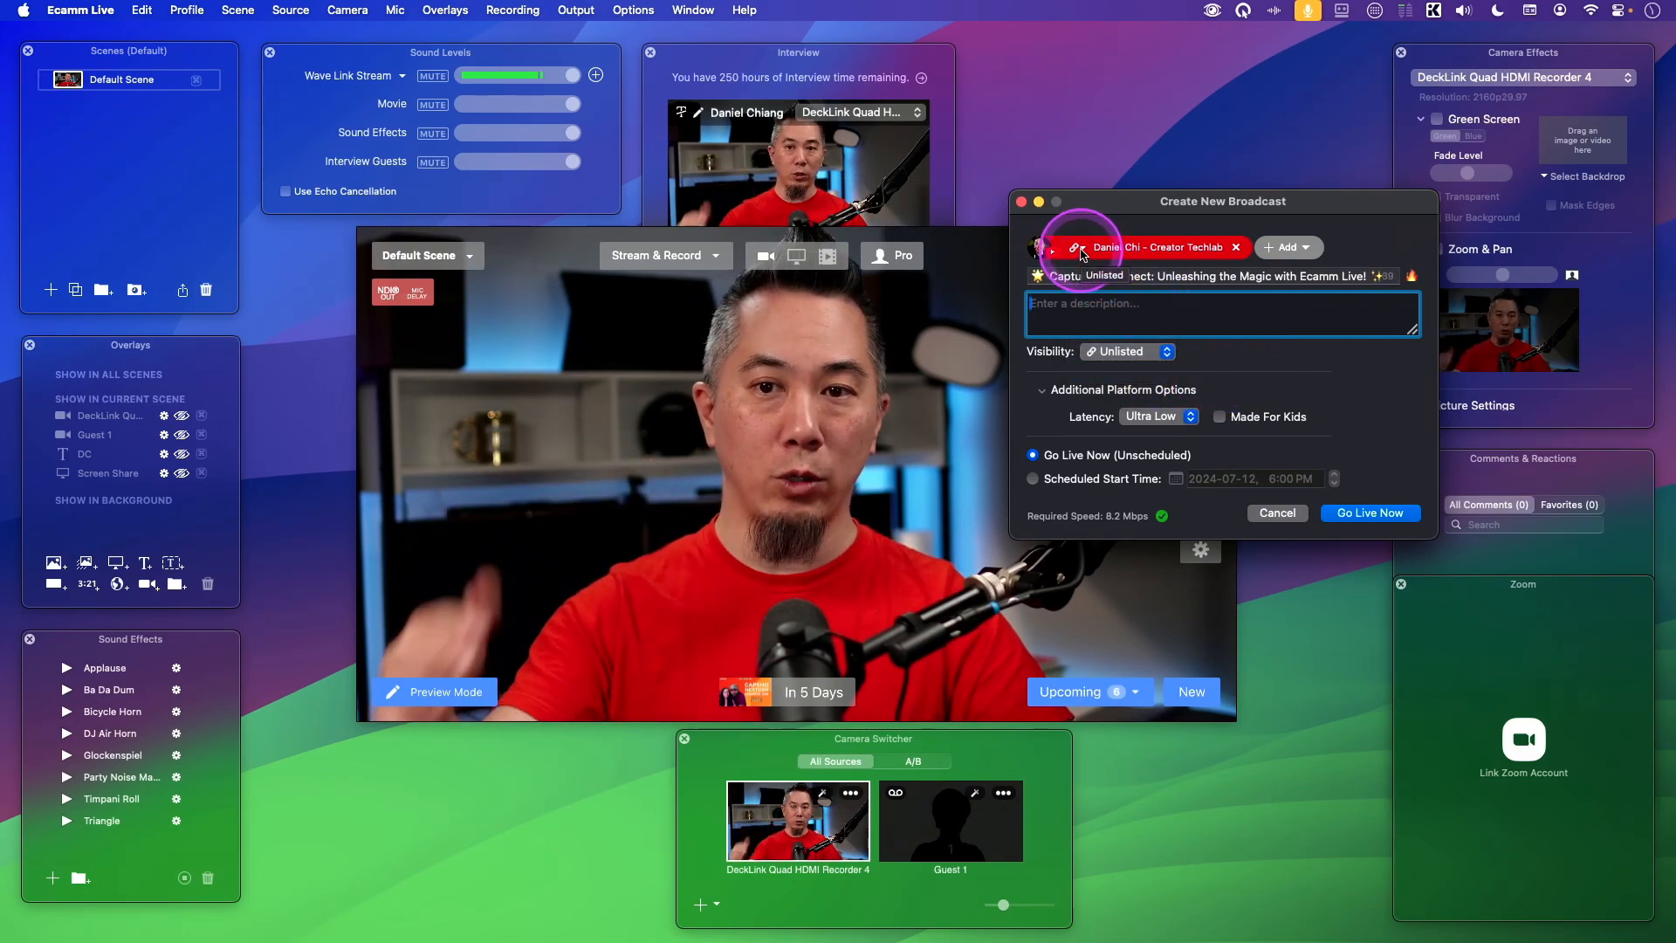
Add the Ecamm Live channel as a second destination and make only the Creator Techlab channel's broadcast Public.
{"action": "left_click", "coordinate": [1297, 248]}
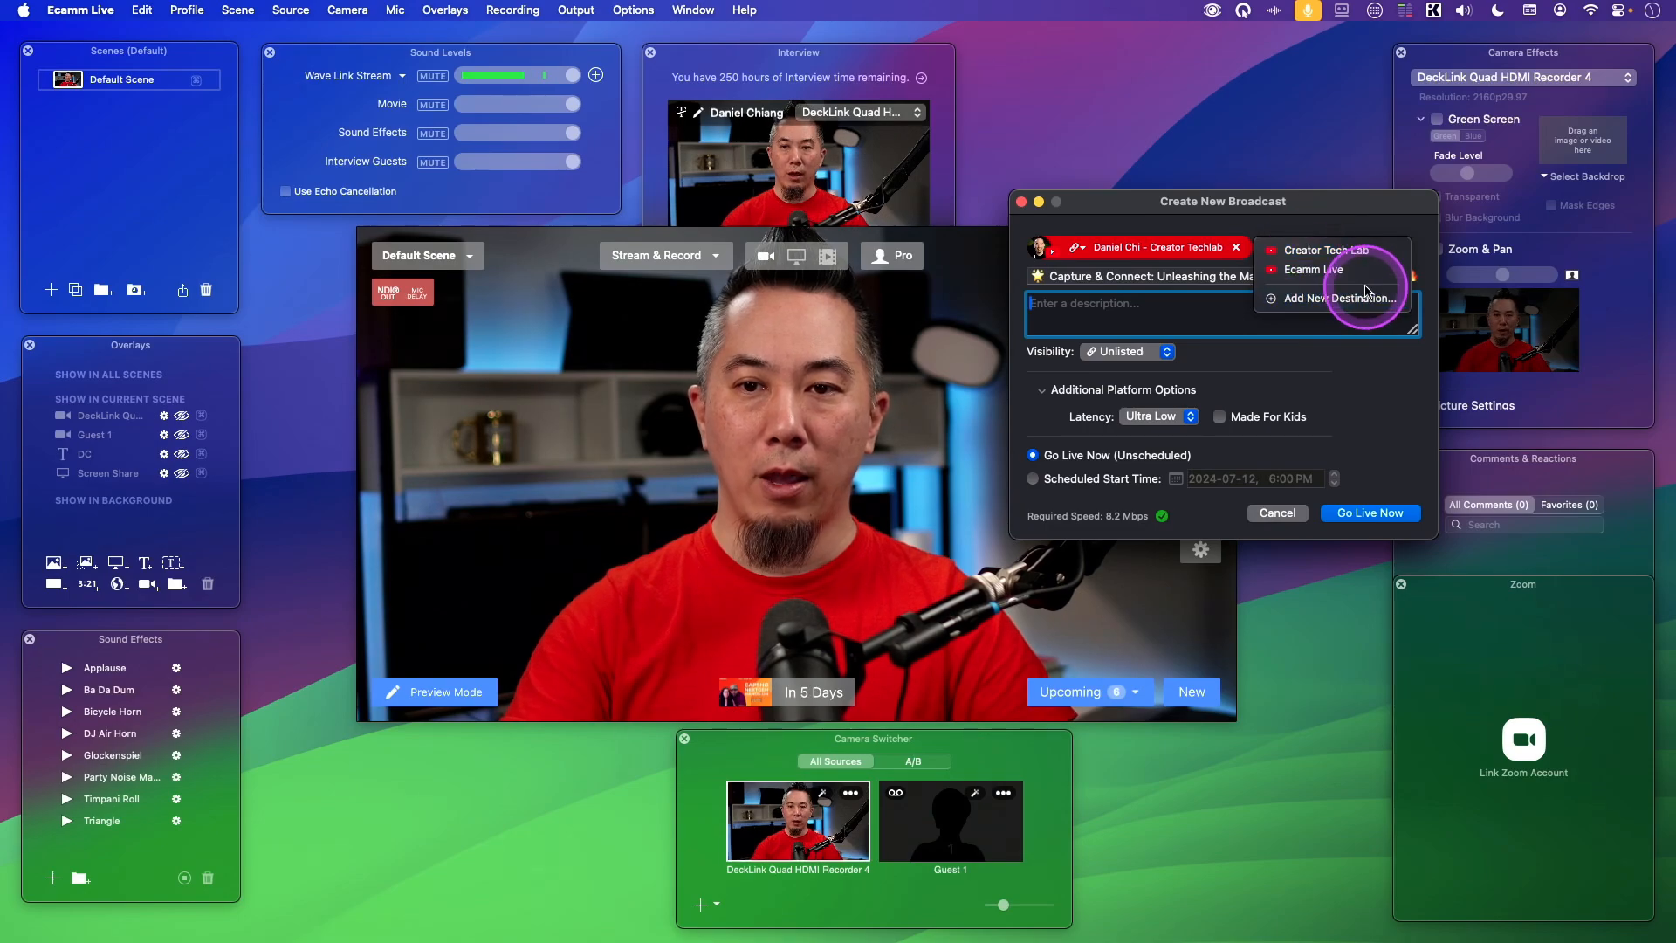
{"action": "left_click", "coordinate": [1317, 269]}
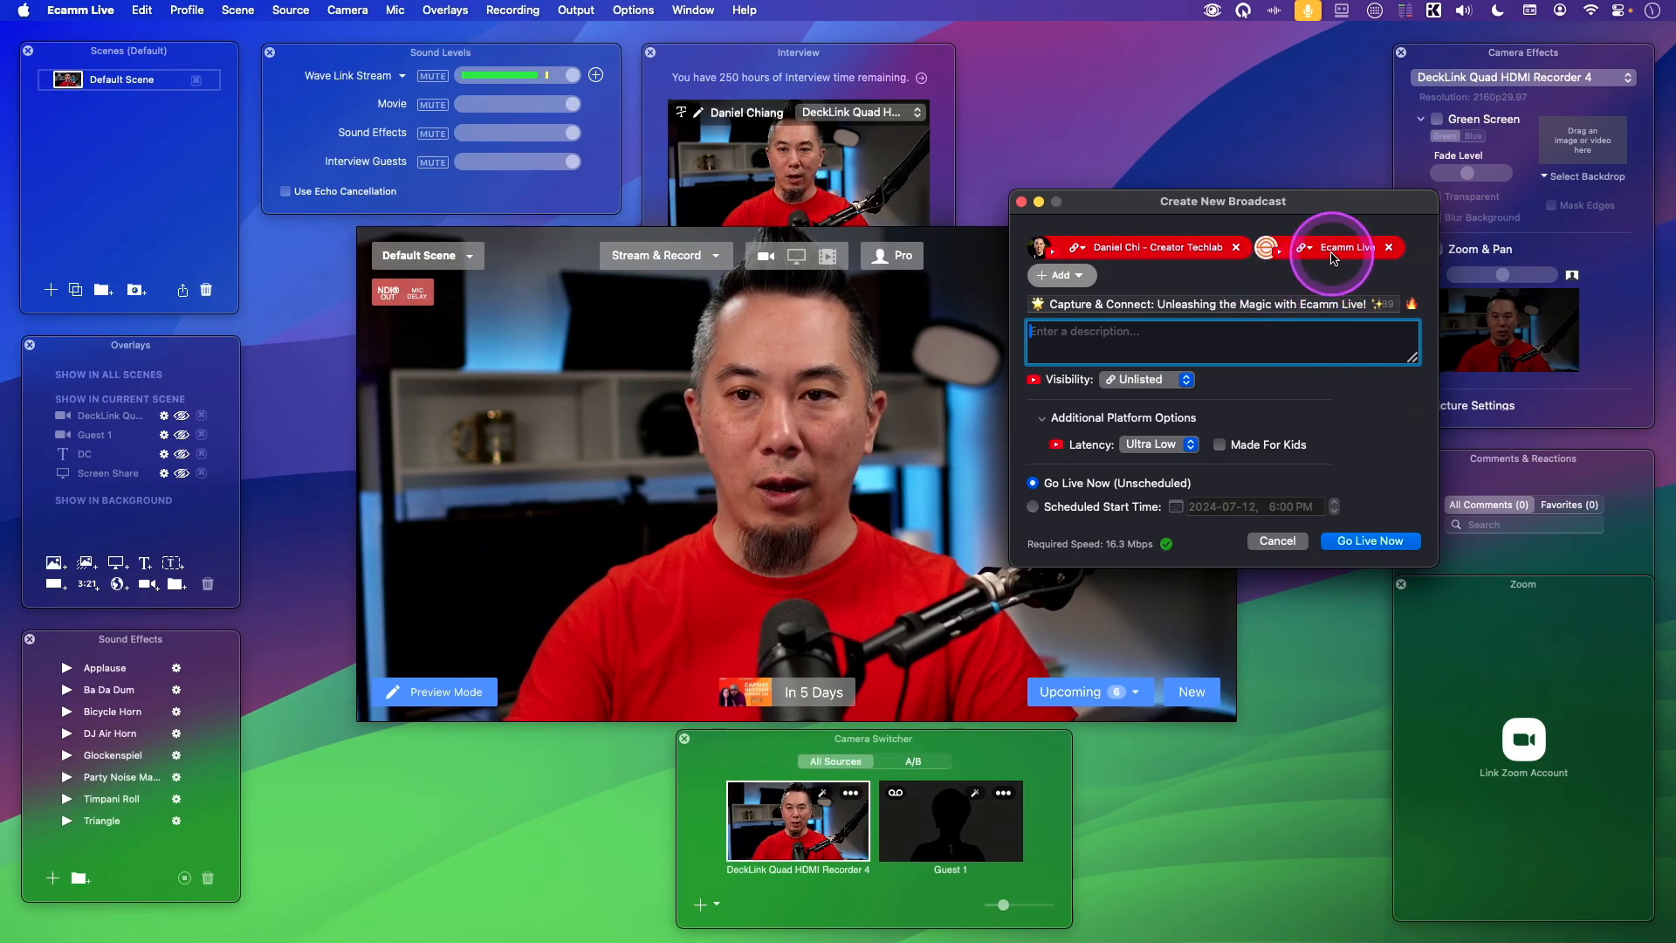
{"action": "left_click", "coordinate": [1079, 247]}
{"action": "left_click", "coordinate": [1082, 231]}
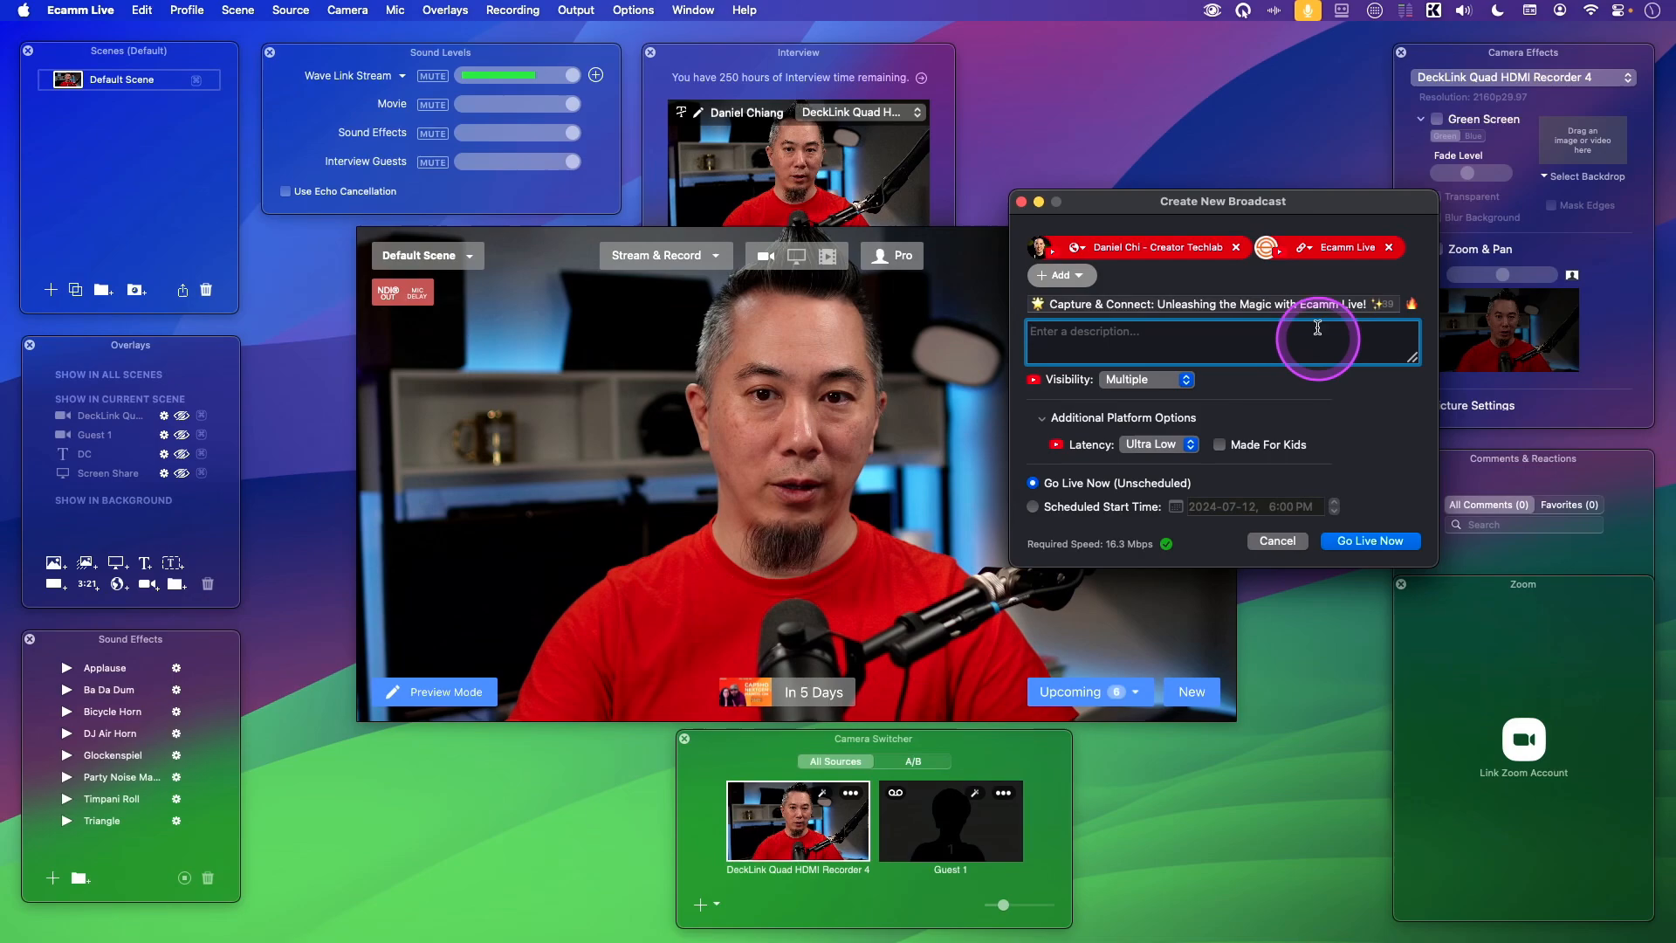
Set the shared visibility of both channels to Public, try Private, and return both to Public.
{"action": "left_click", "coordinate": [1180, 380]}
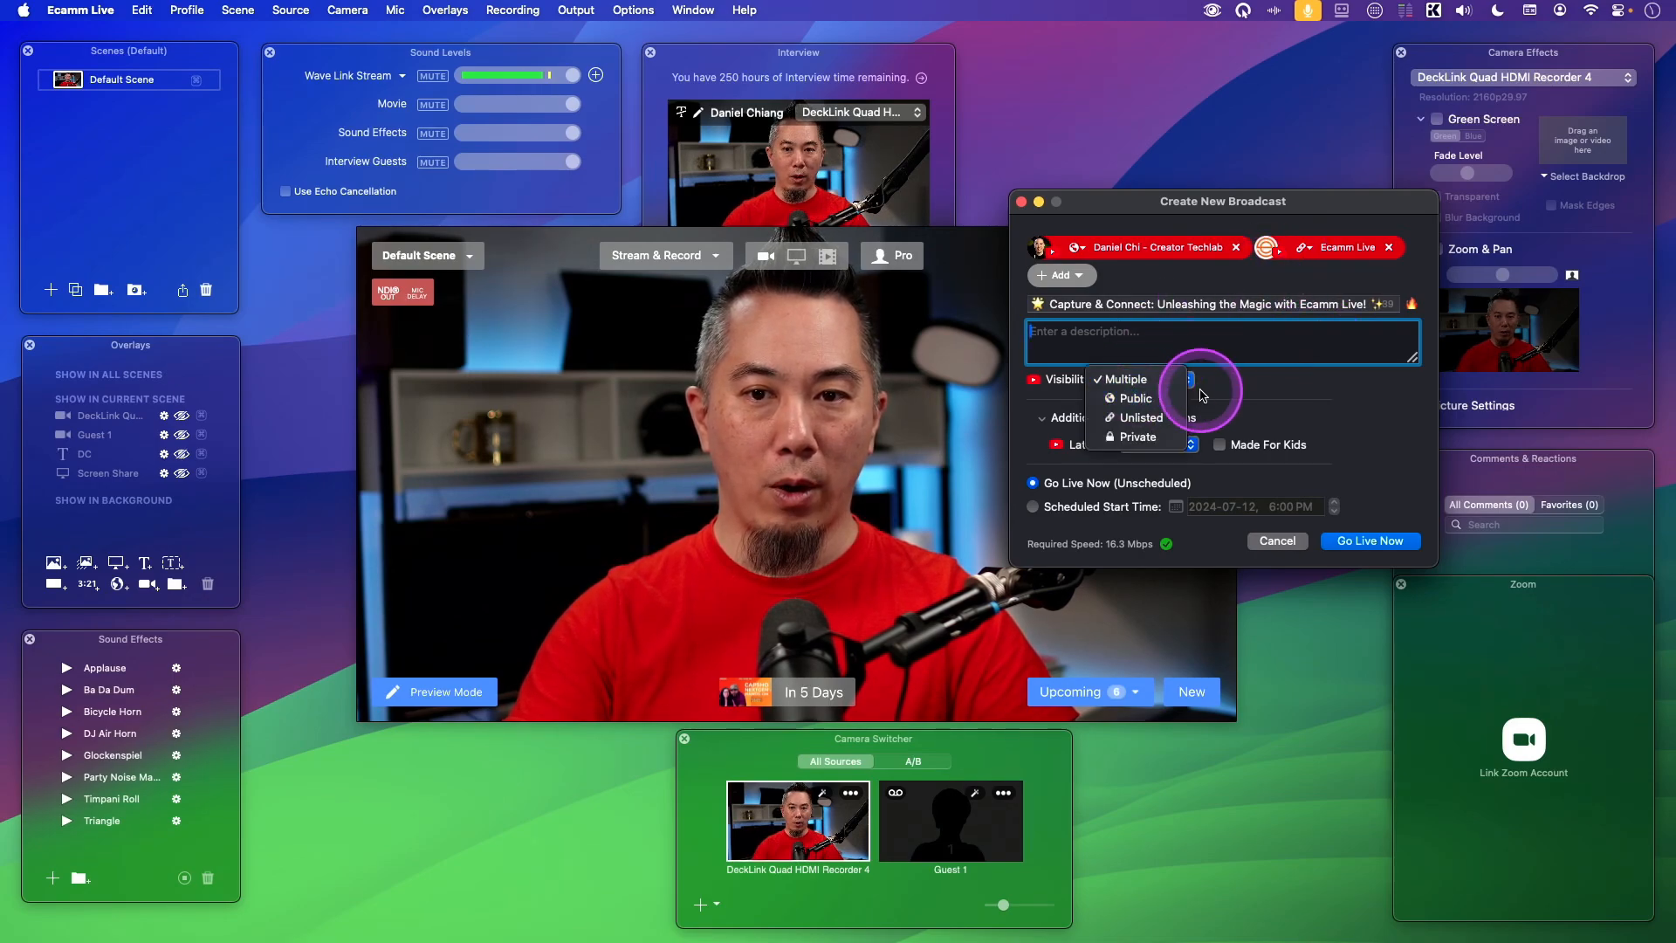
{"action": "left_click", "coordinate": [1149, 407]}
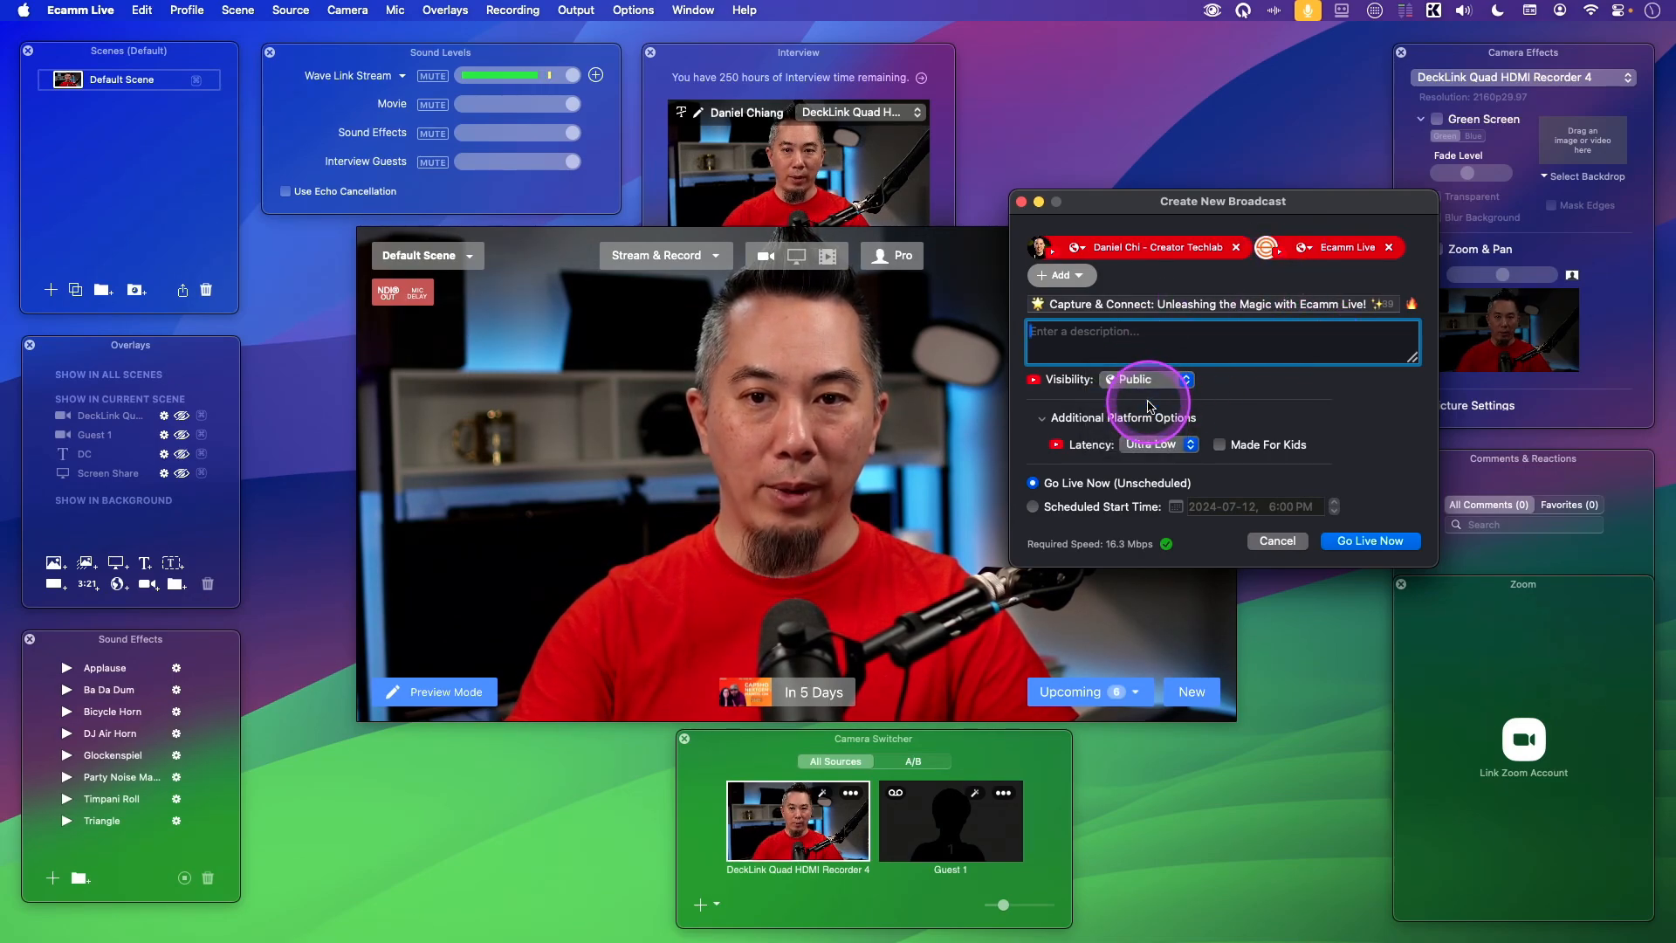
{"action": "left_click", "coordinate": [1141, 384]}
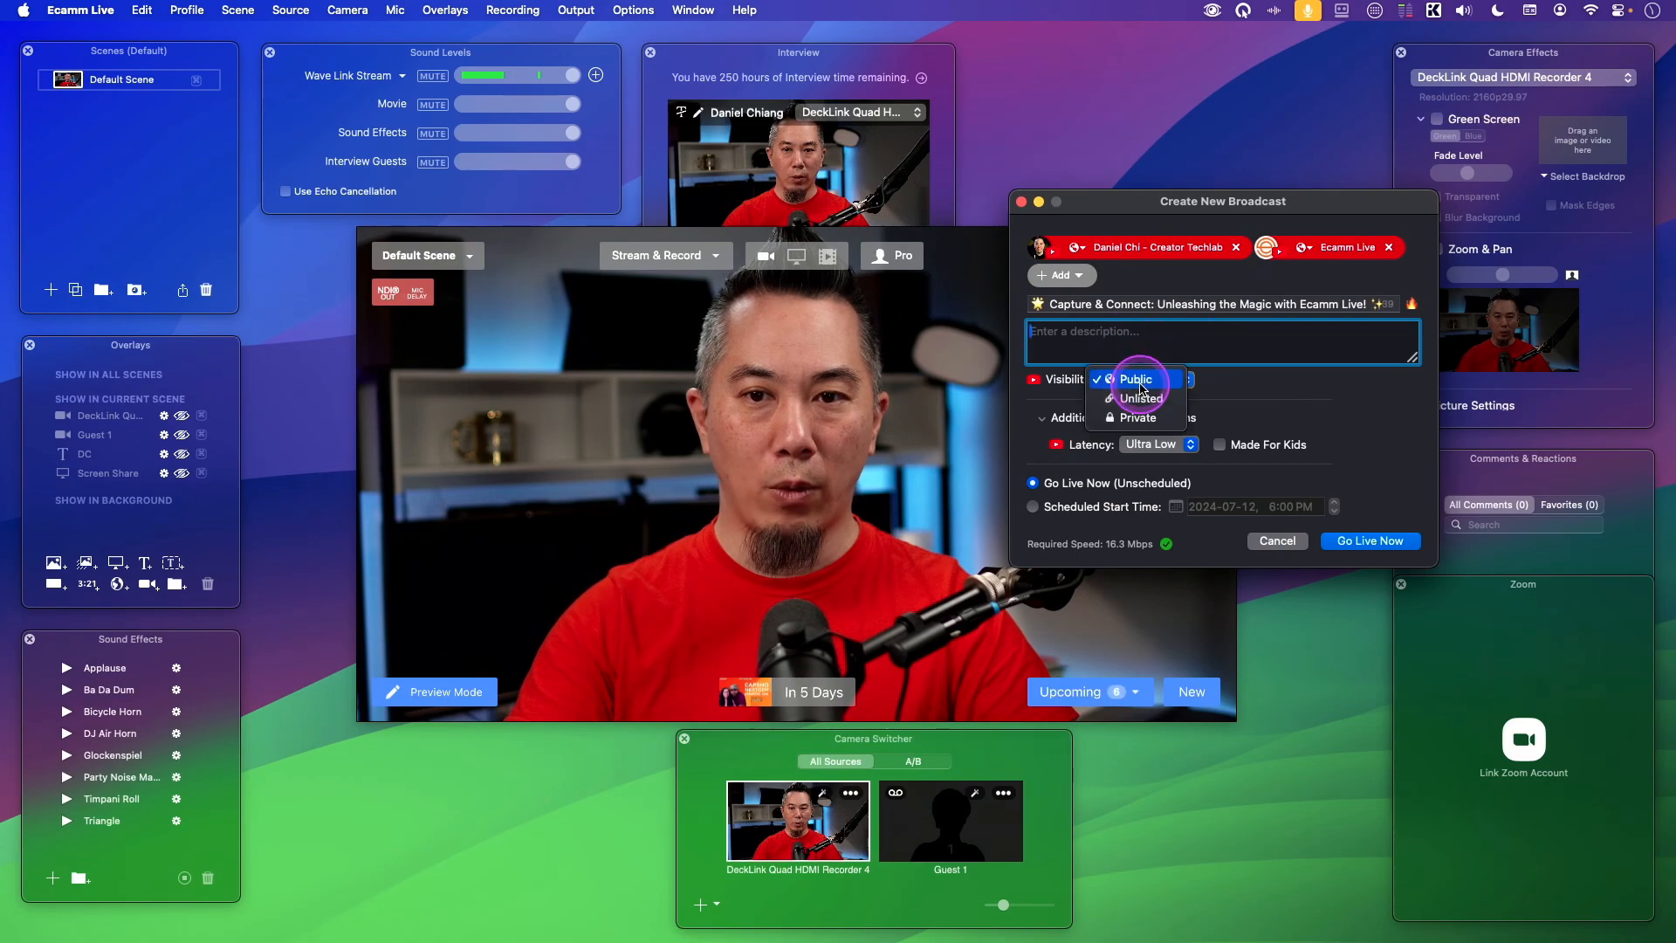
{"action": "left_click", "coordinate": [1138, 417]}
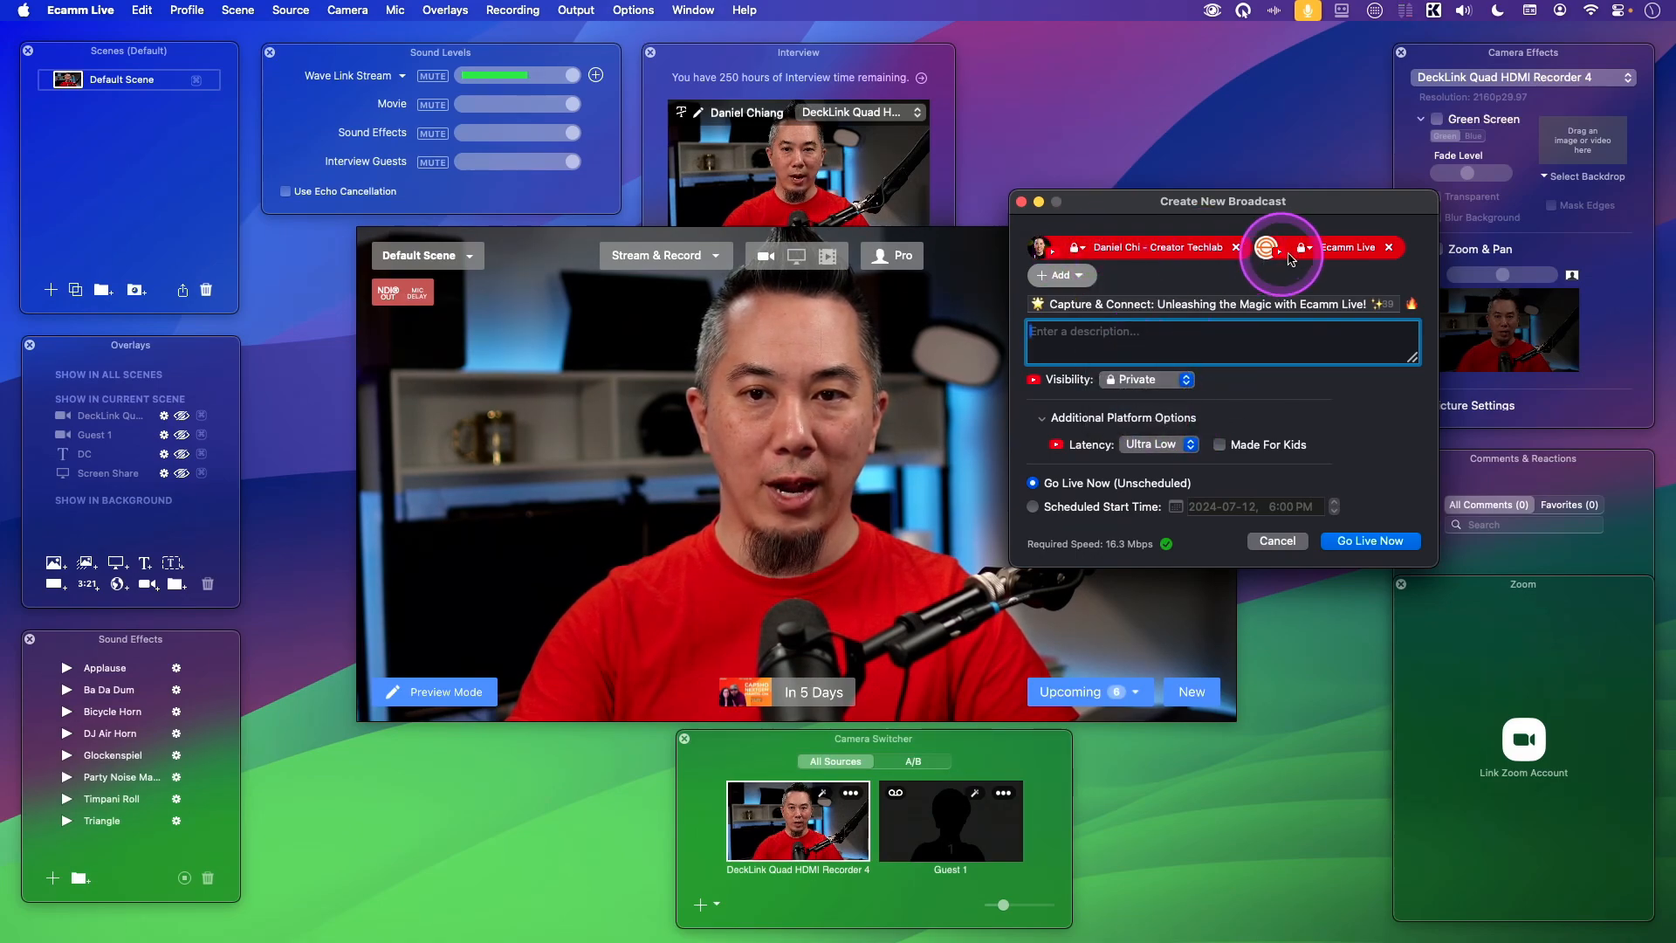
{"action": "left_click", "coordinate": [1184, 380]}
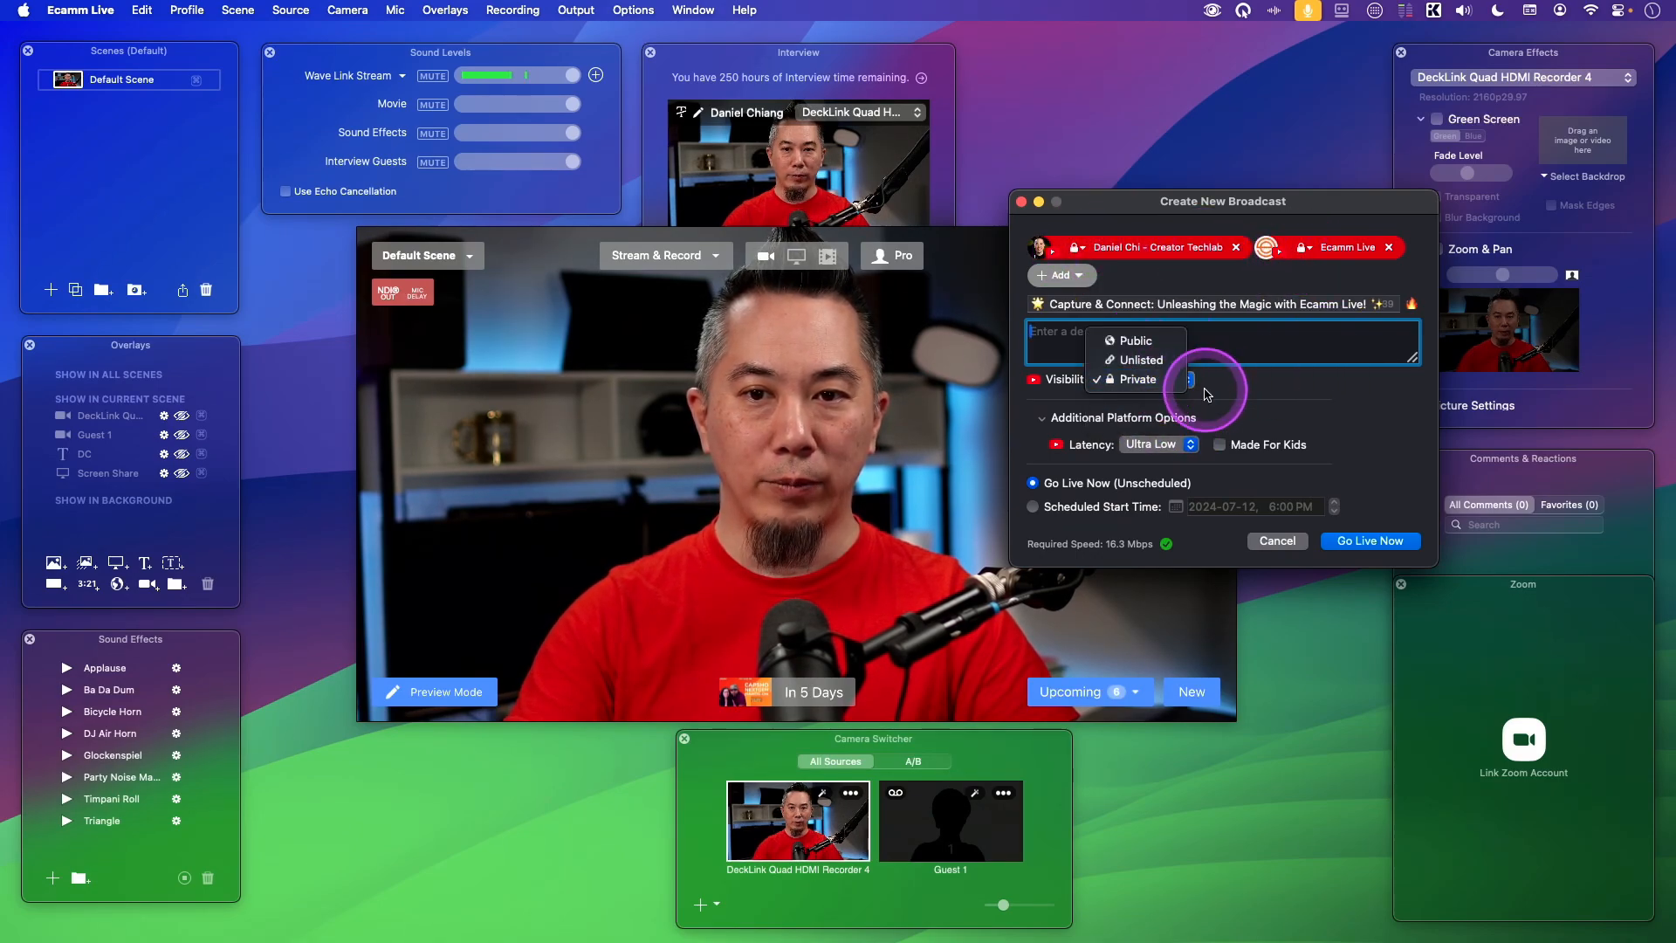
{"action": "left_click", "coordinate": [1149, 342]}
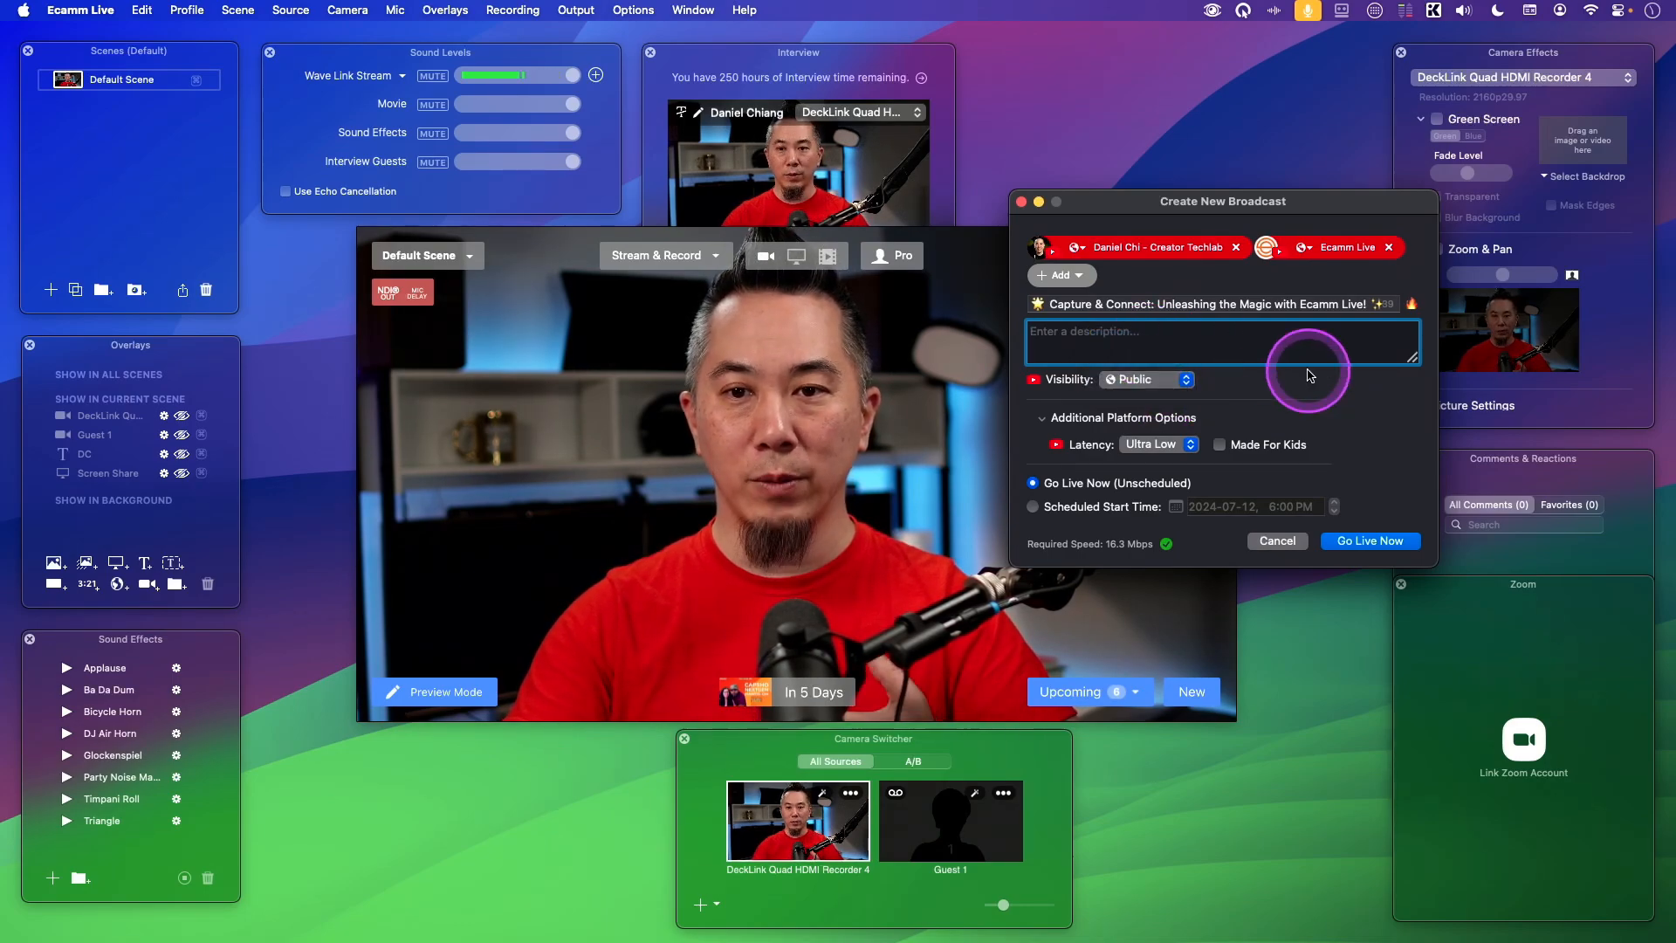
Point out the description field and examine the YouTube latency options without choosing another one.
{"action": "left_click", "coordinate": [1222, 342]}
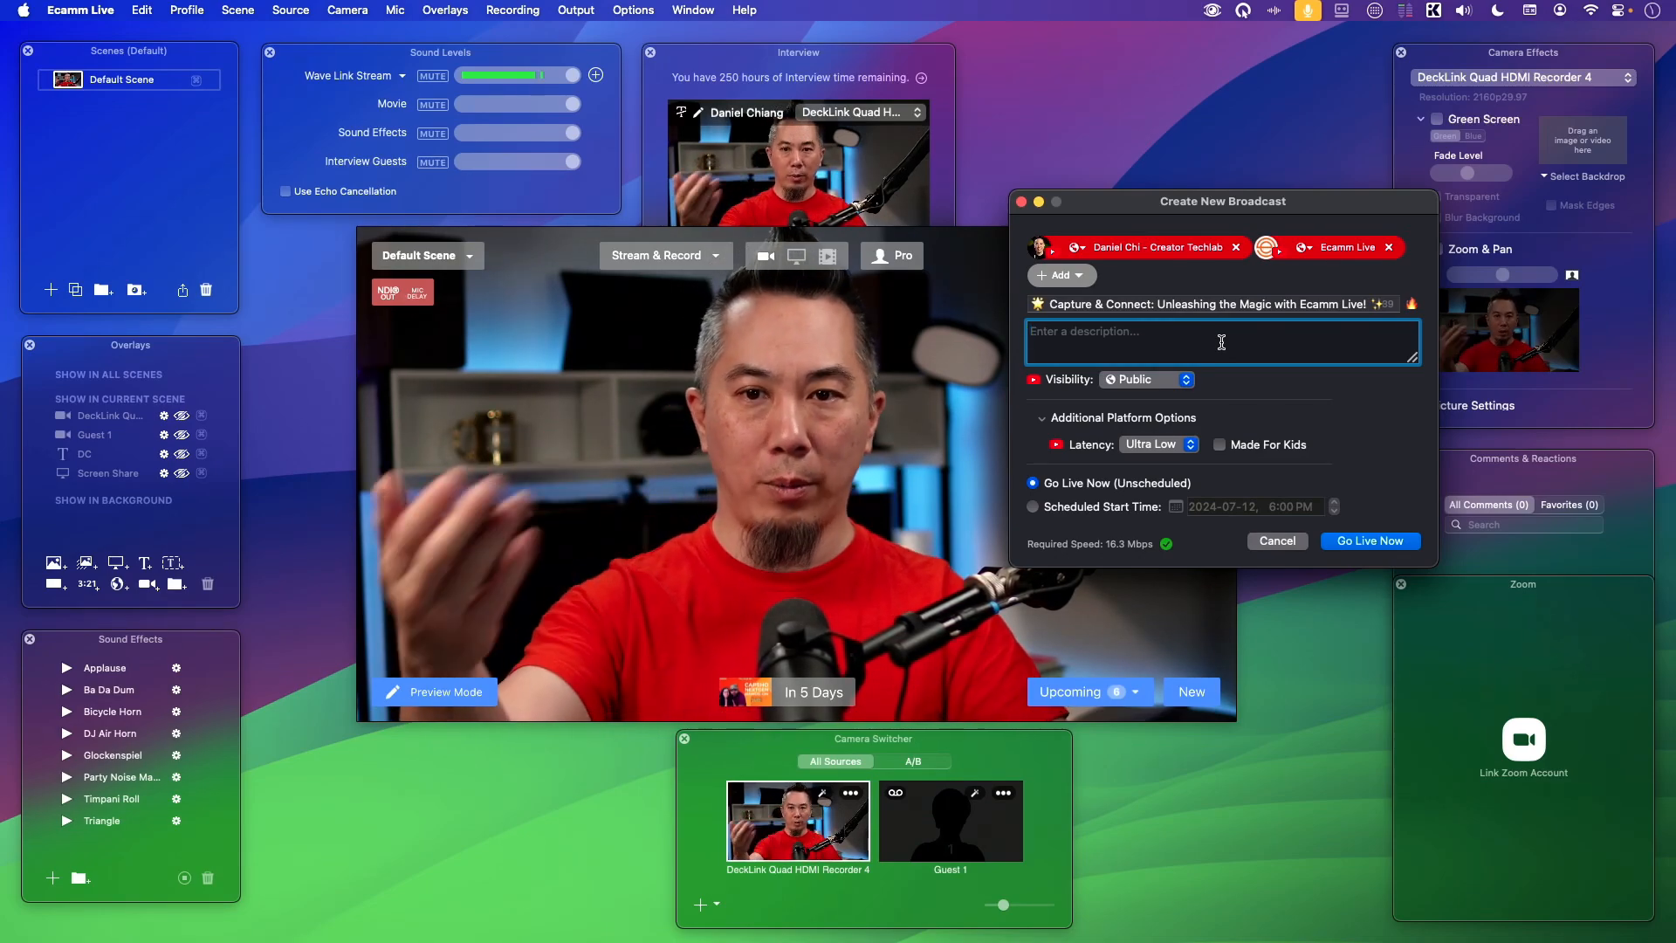
{"action": "left_click", "coordinate": [1217, 339]}
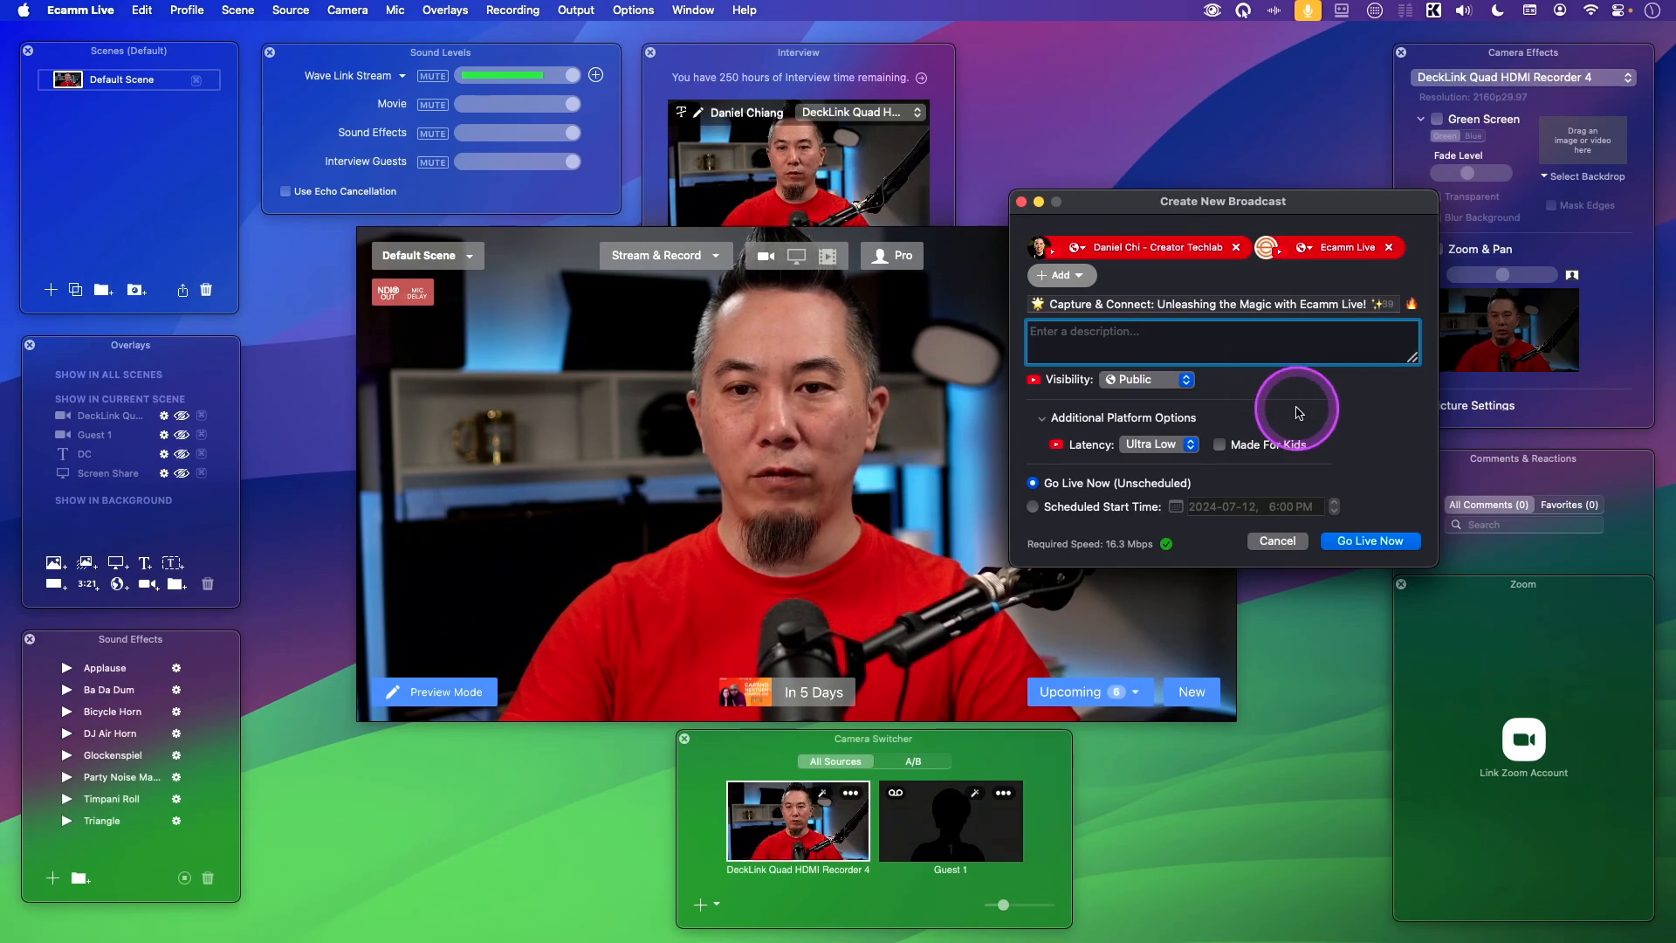
{"action": "left_click", "coordinate": [1161, 445]}
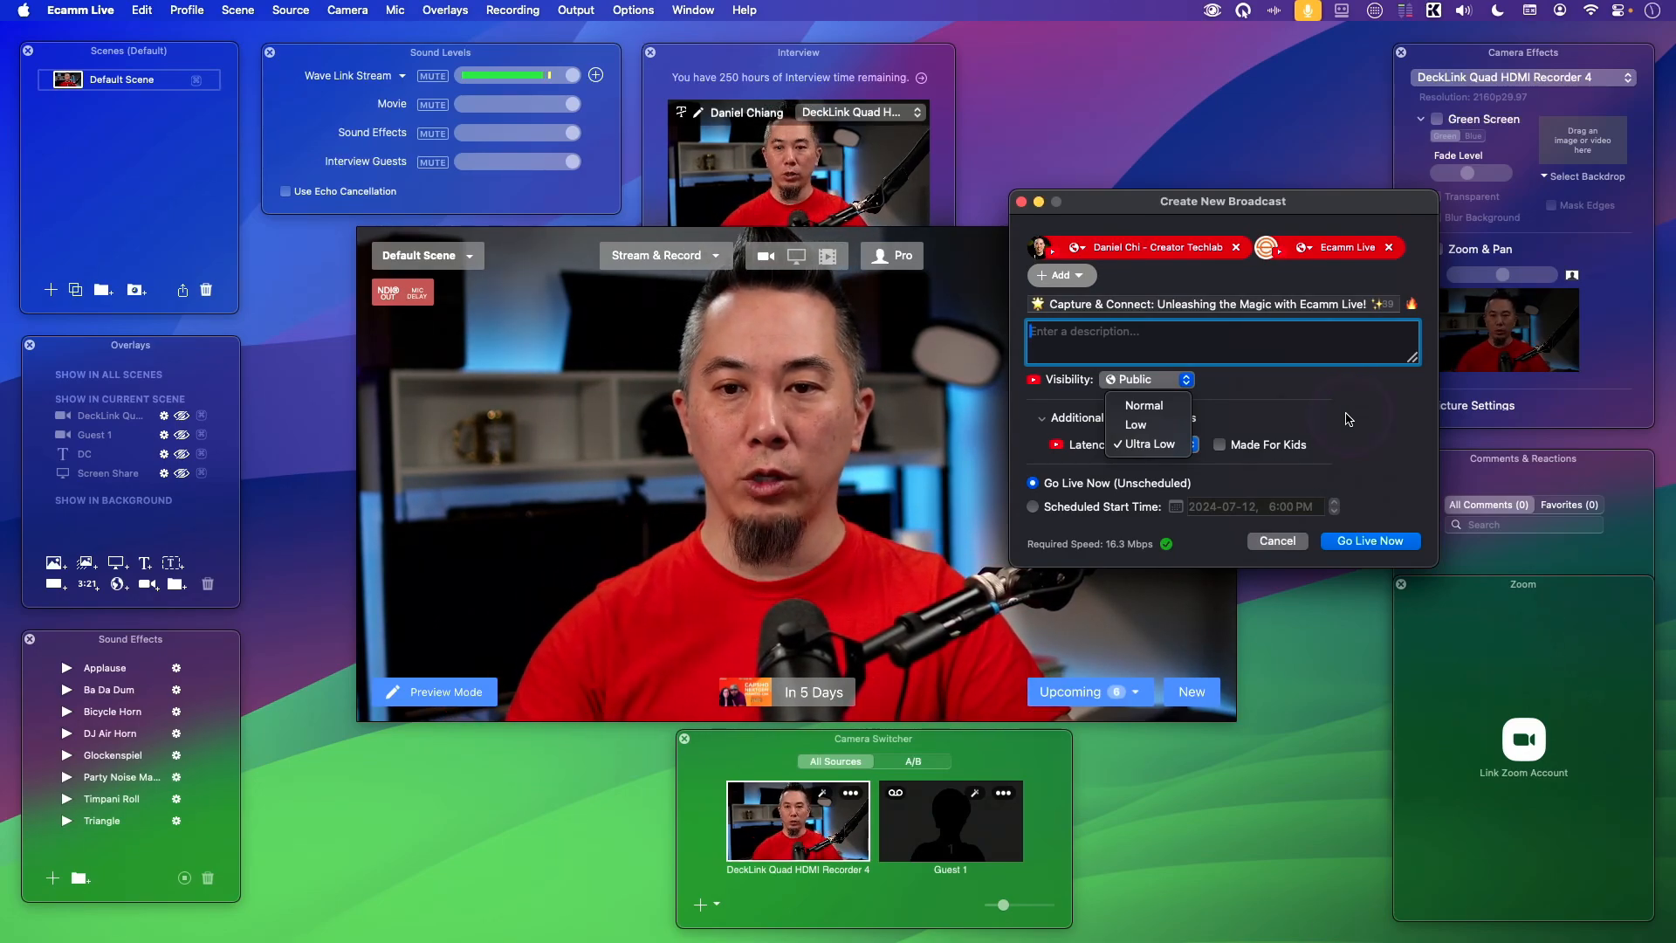
{"action": "left_click", "coordinate": [1309, 390]}
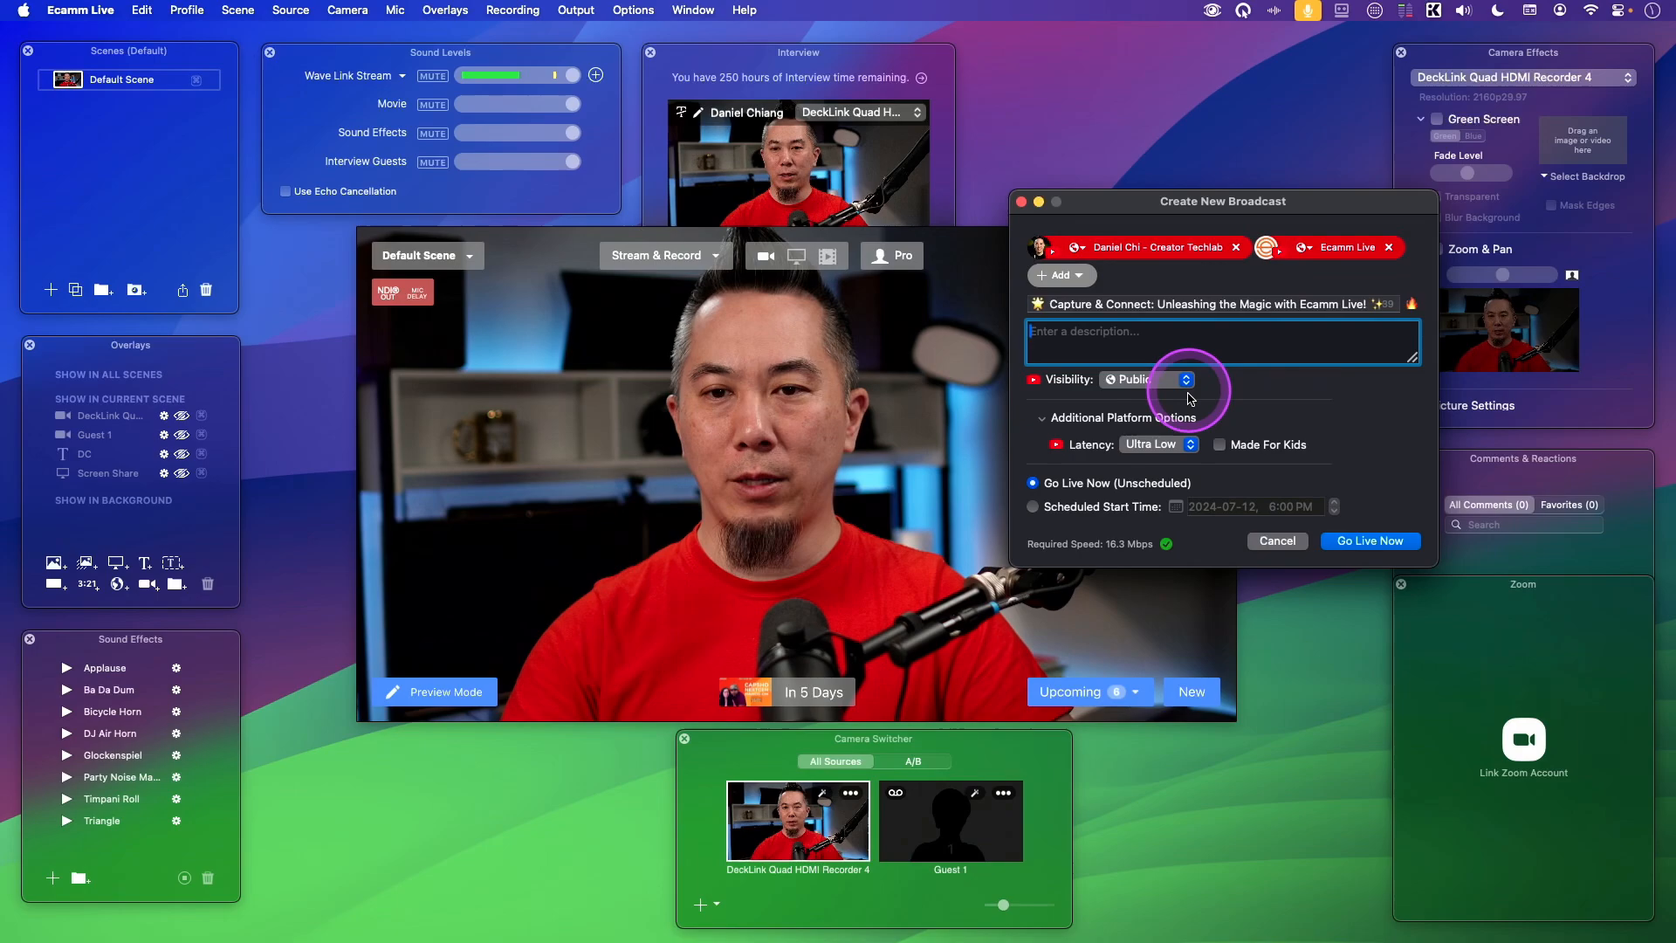
Try the Normal latency for the broadcast and set it back to Ultra Low.
{"action": "left_click", "coordinate": [1174, 445]}
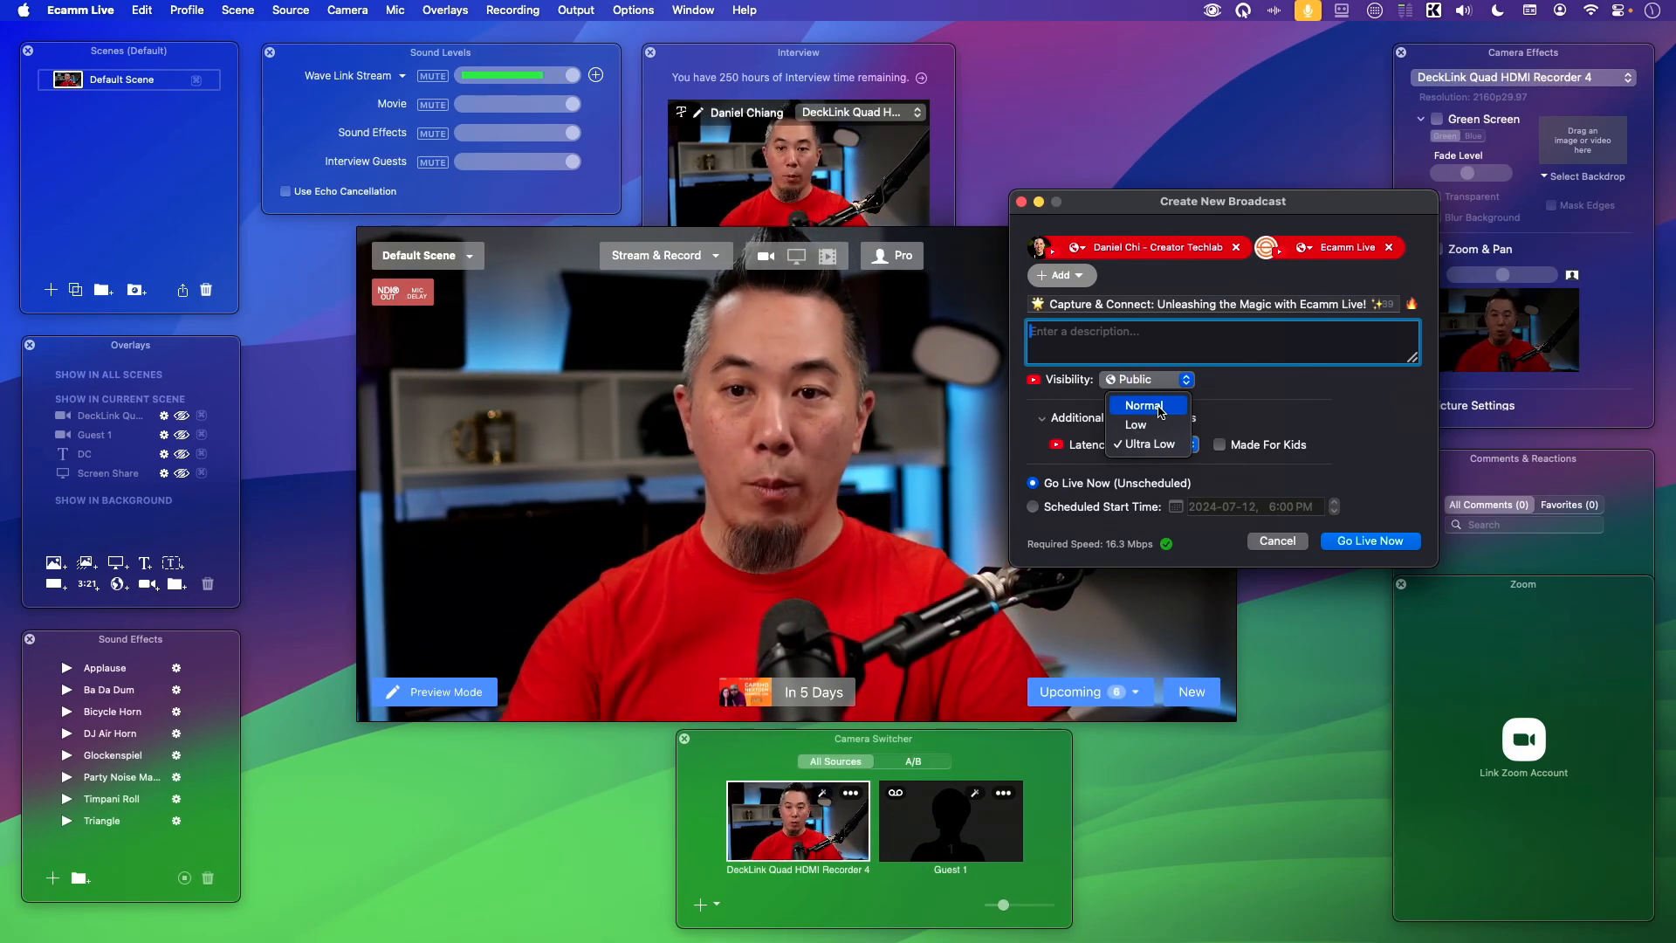
{"action": "left_click", "coordinate": [1161, 413]}
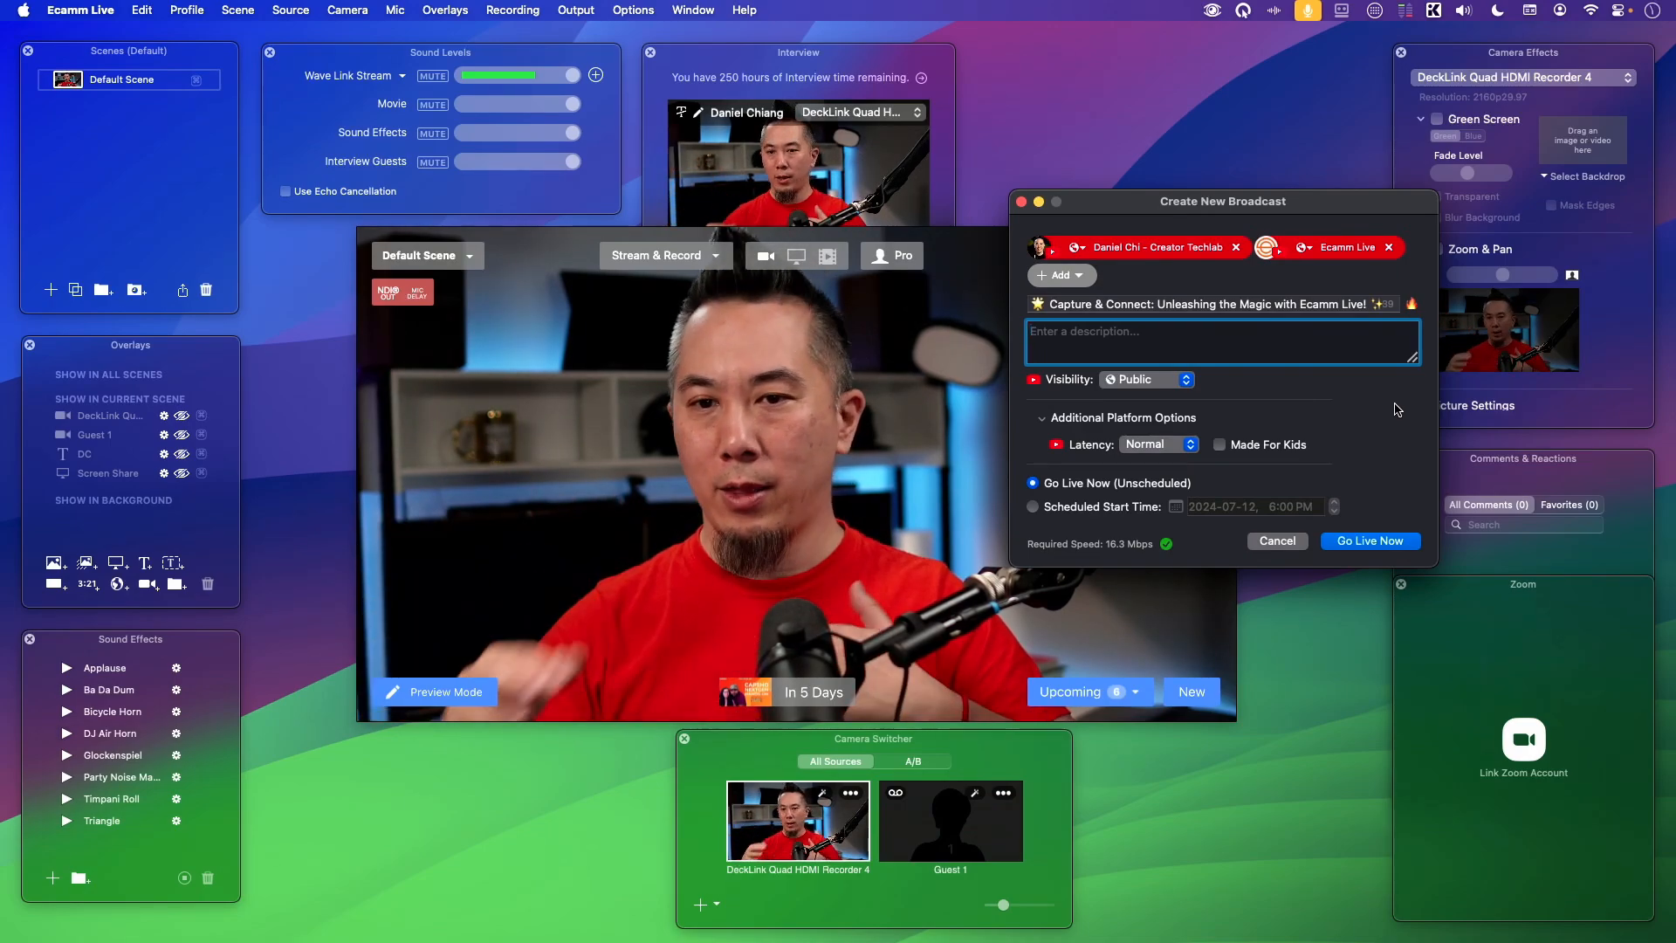
{"action": "left_click", "coordinate": [1183, 444]}
{"action": "left_click", "coordinate": [1194, 479]}
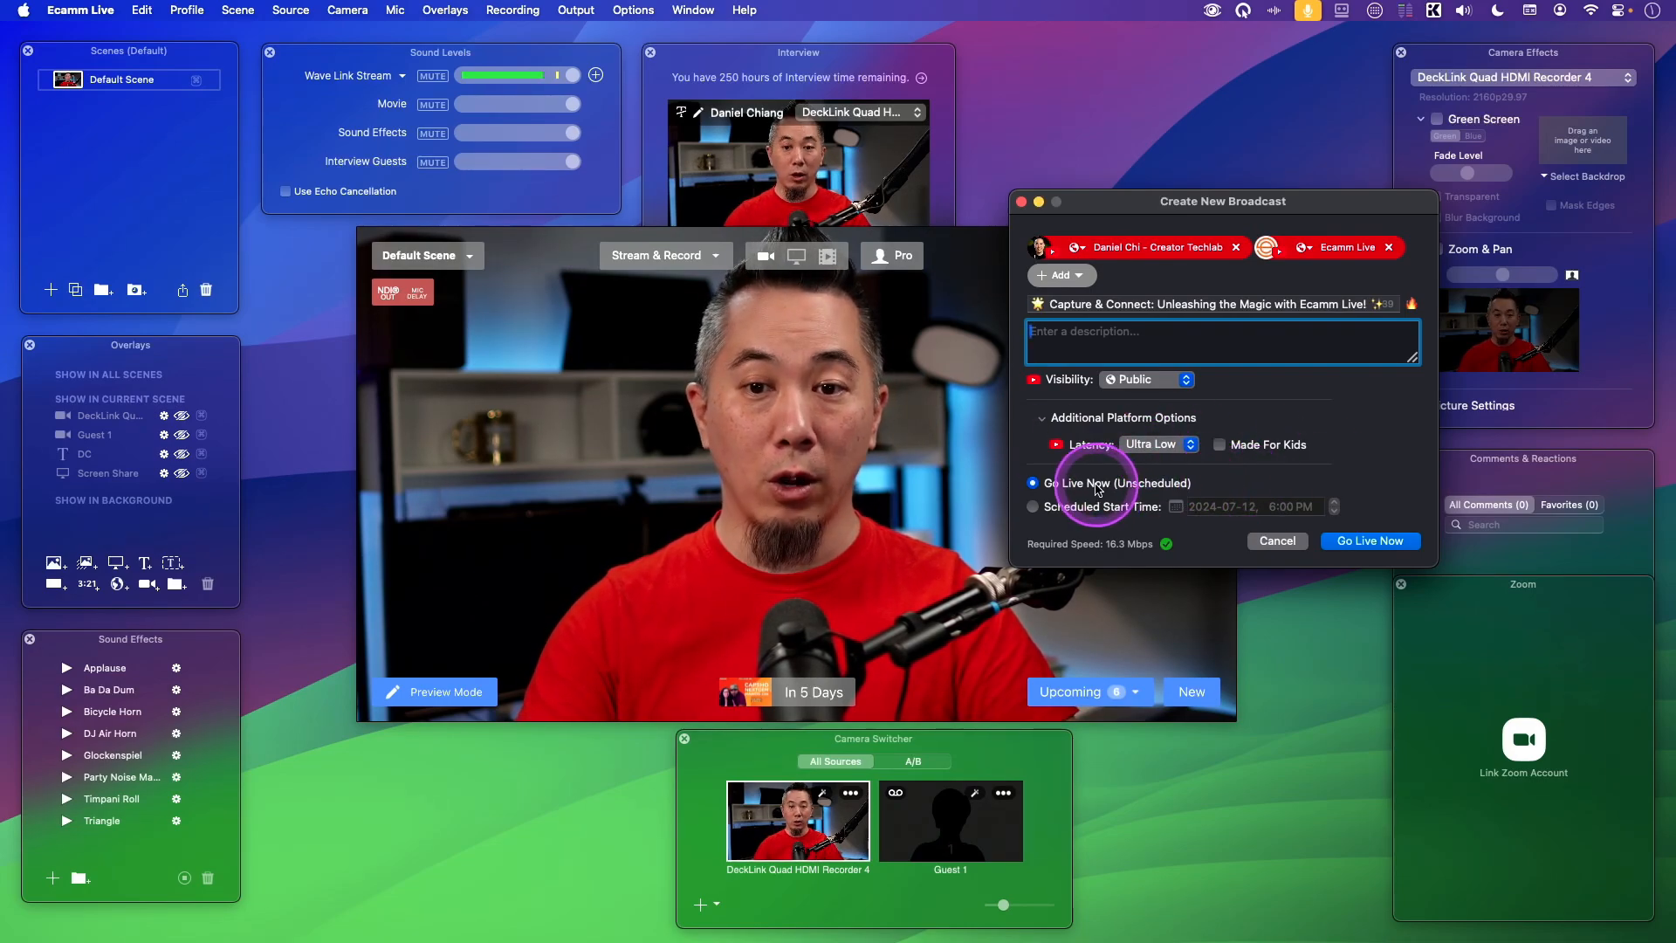
Schedule the broadcast's start for 2024-07-13 at 6:00 PM using the calendar.
{"action": "left_click", "coordinate": [1082, 508]}
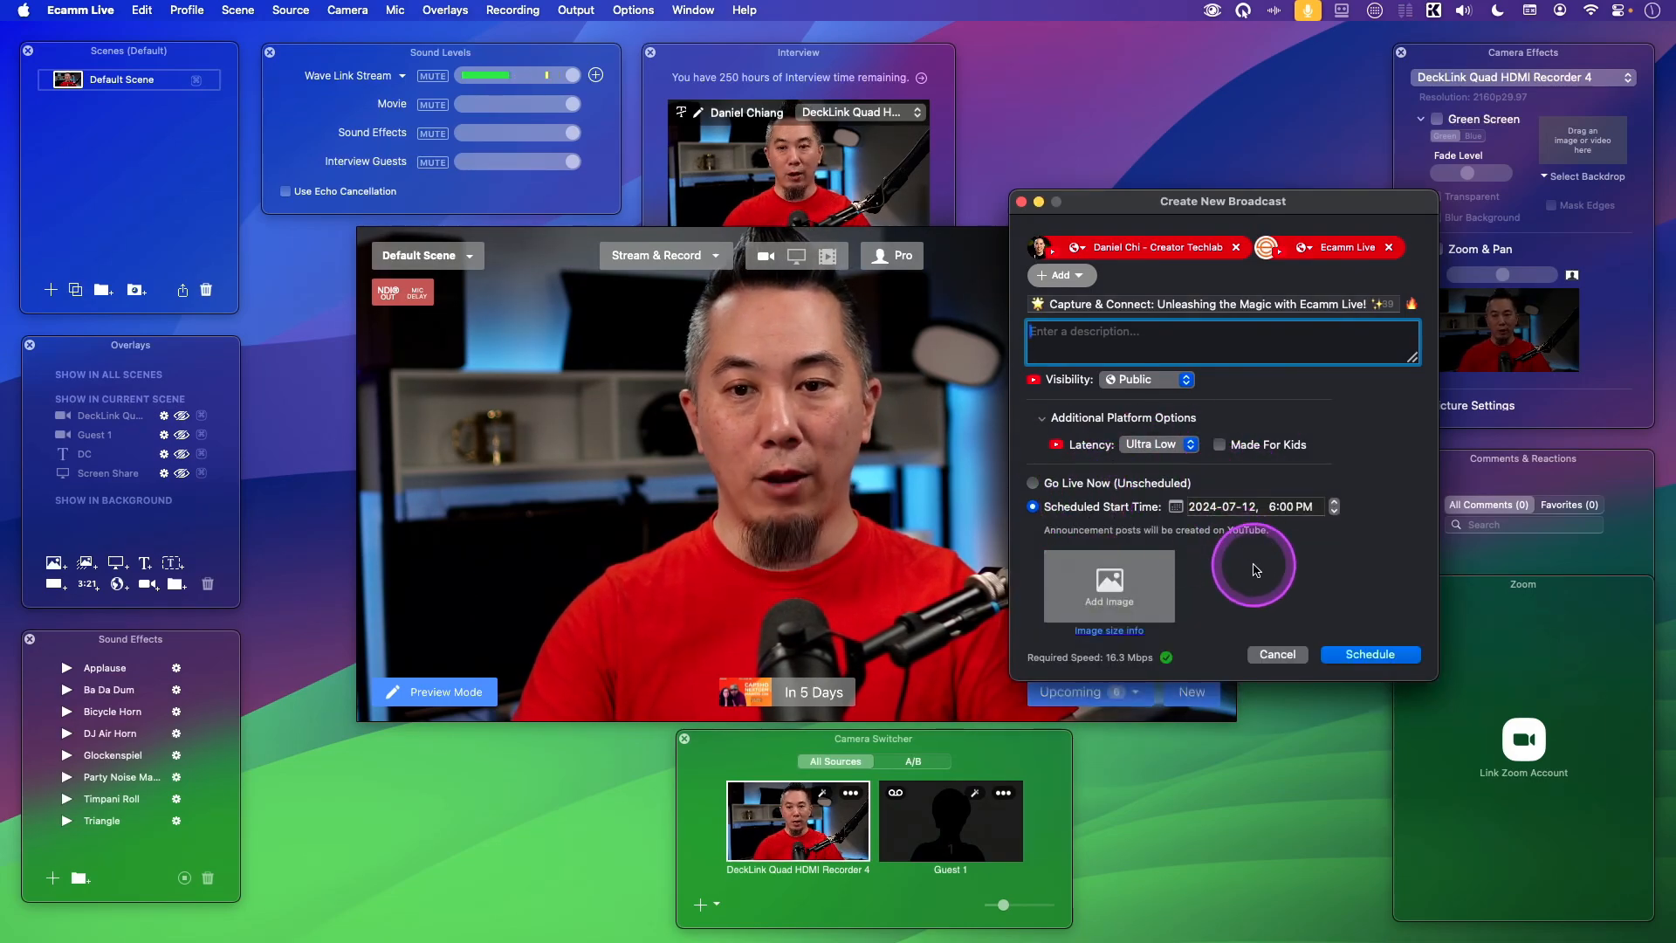
{"action": "left_click", "coordinate": [1233, 507]}
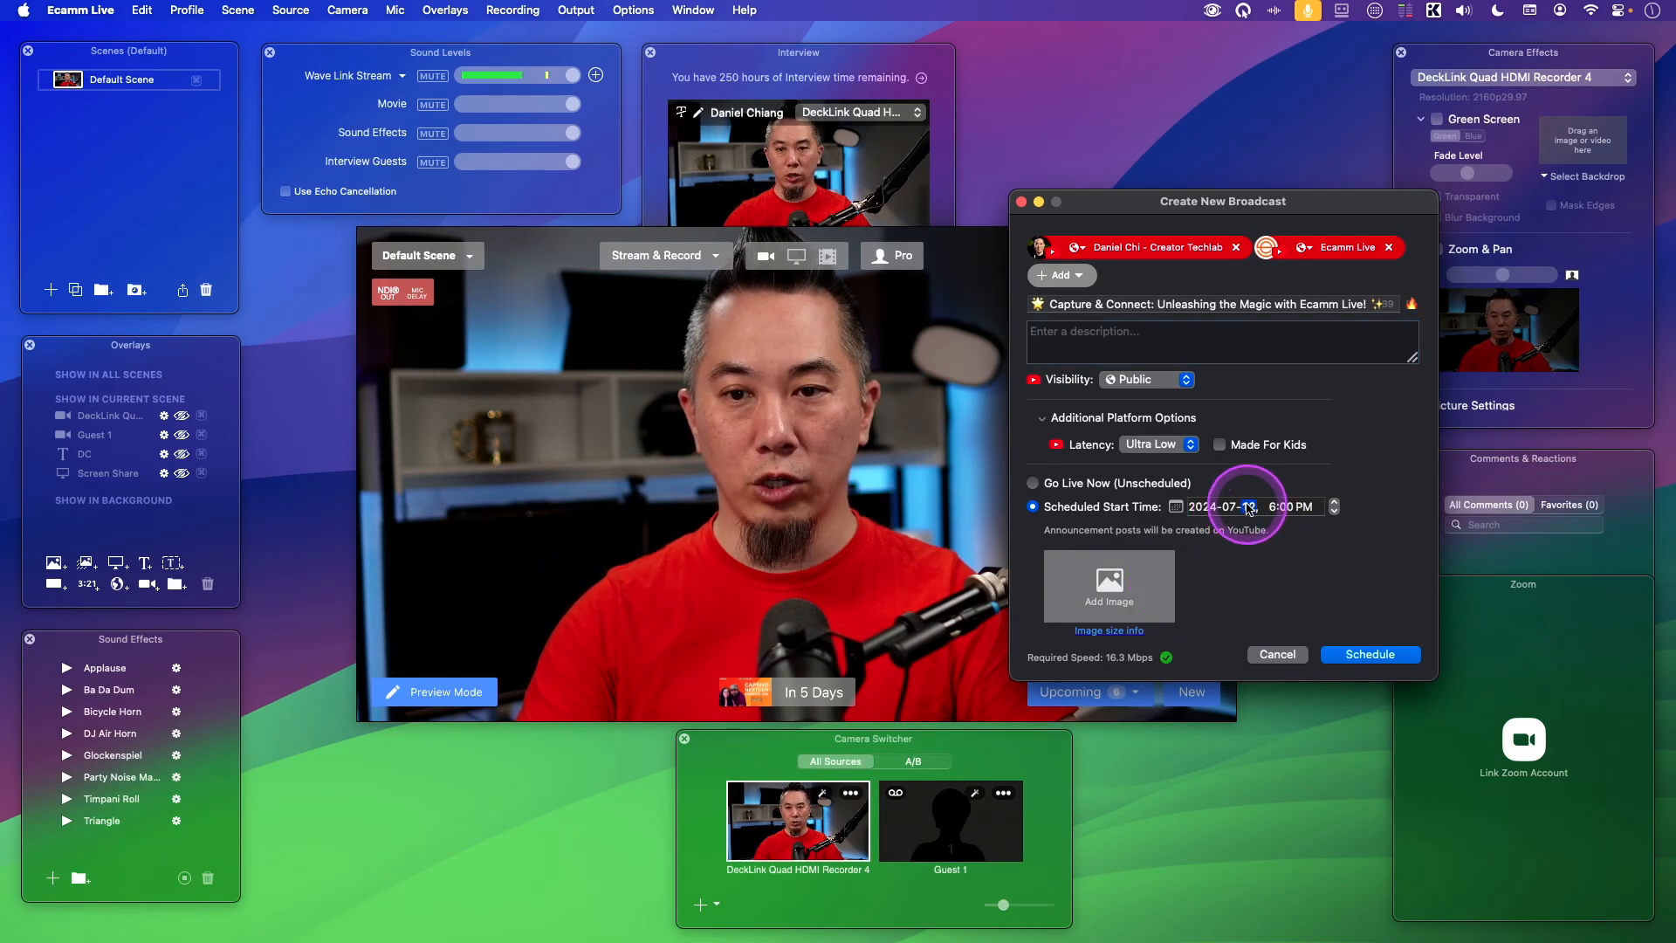
{"action": "left_click", "coordinate": [1176, 507]}
{"action": "left_click", "coordinate": [1138, 500]}
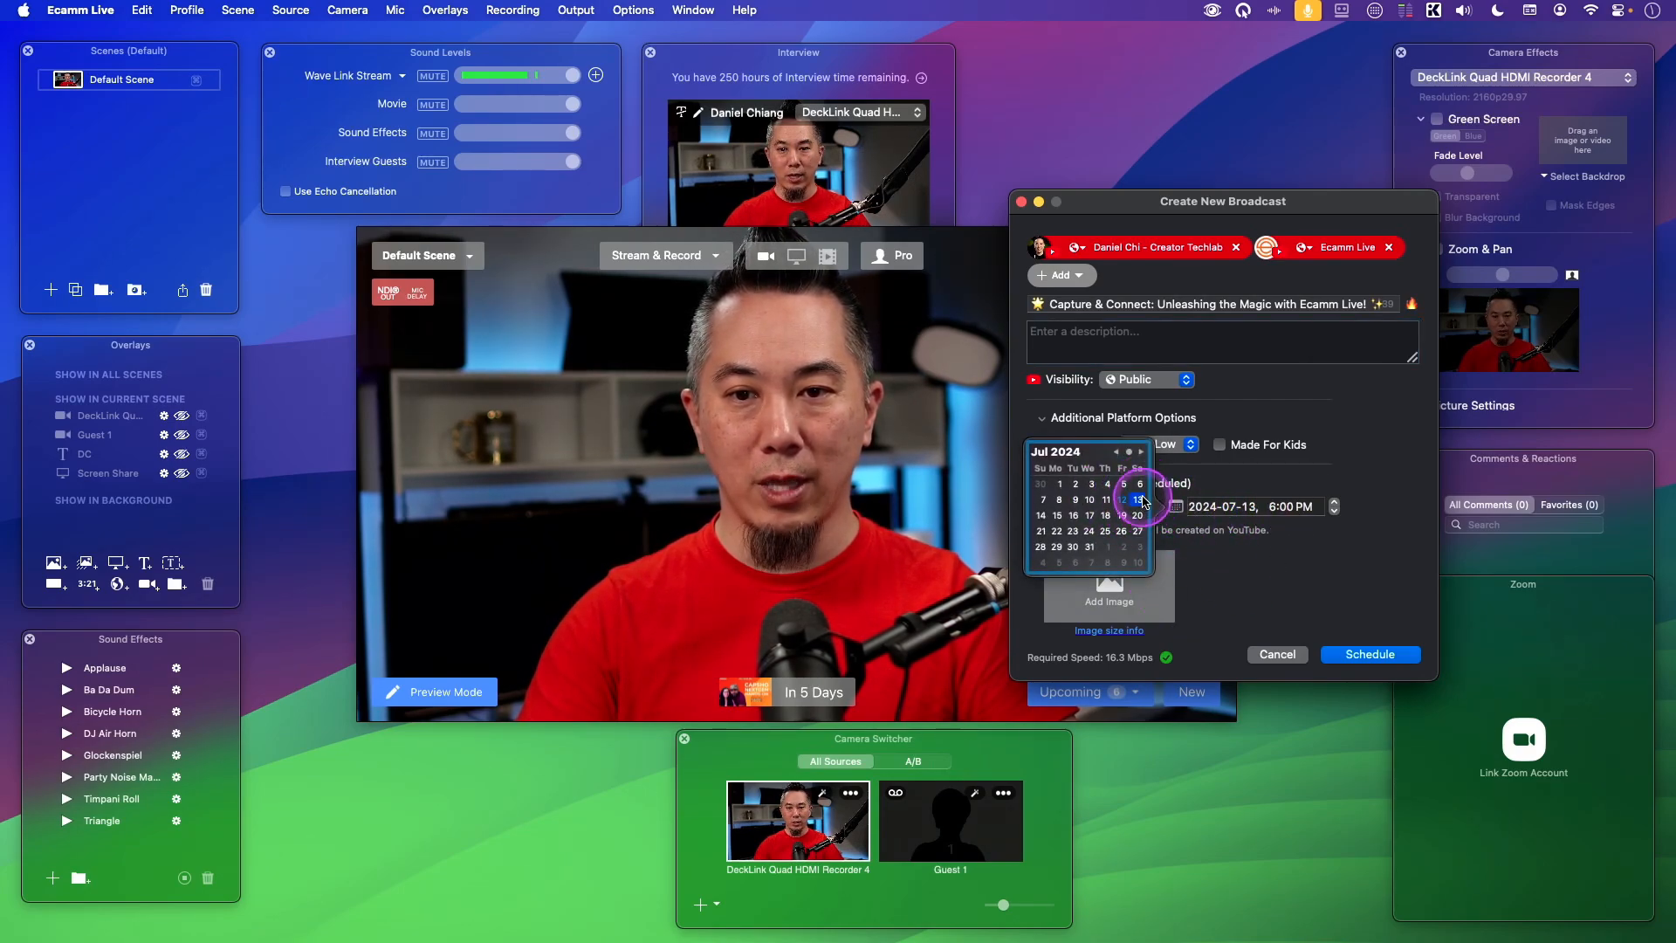
{"action": "left_click", "coordinate": [1299, 559]}
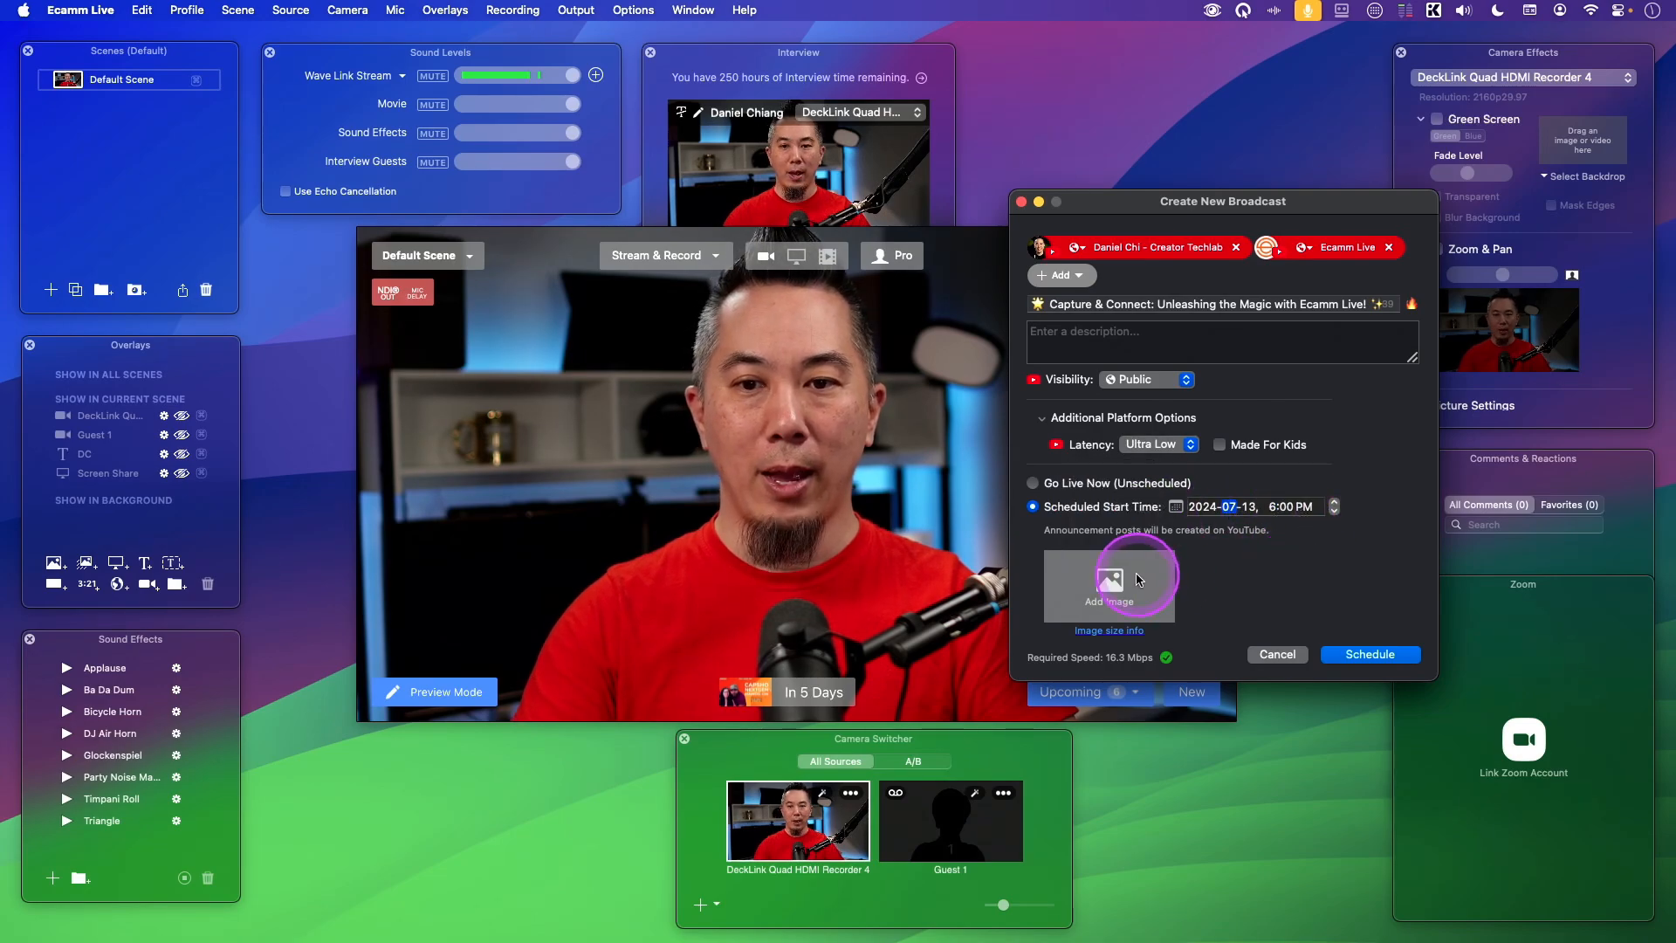
Preview image background.png from the Assets folder and add it as the new broadcast's image.
{"action": "left_click", "coordinate": [1118, 592]}
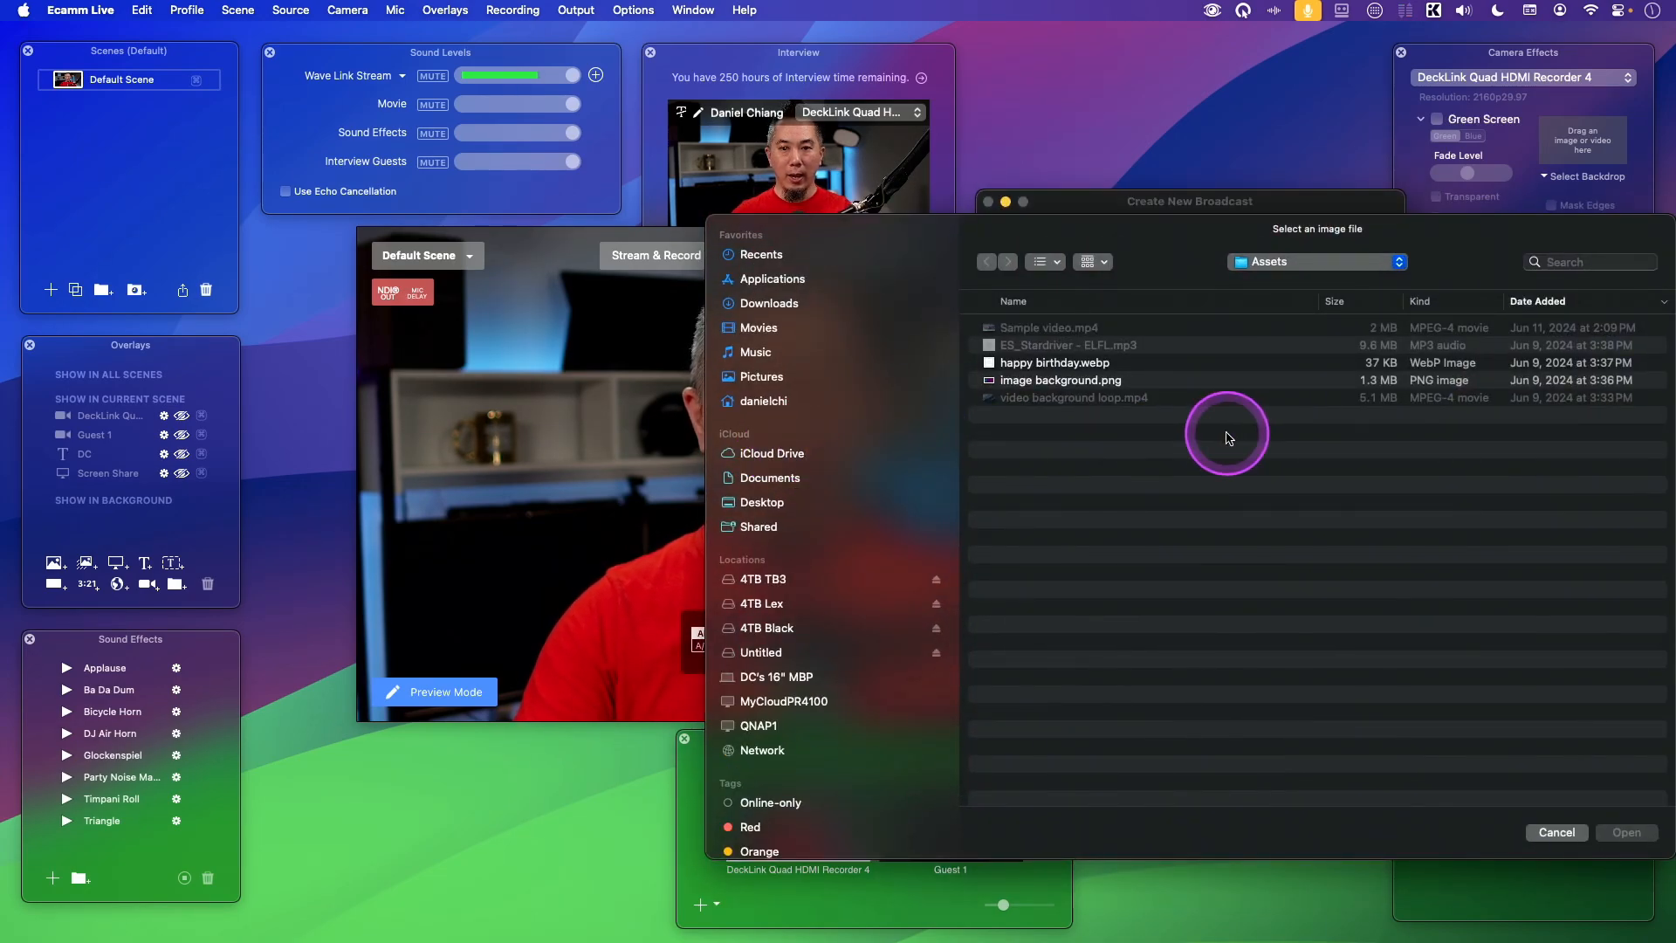
{"action": "left_click", "coordinate": [1167, 378]}
{"action": "key", "text": "space"}
{"action": "key", "text": "space"}
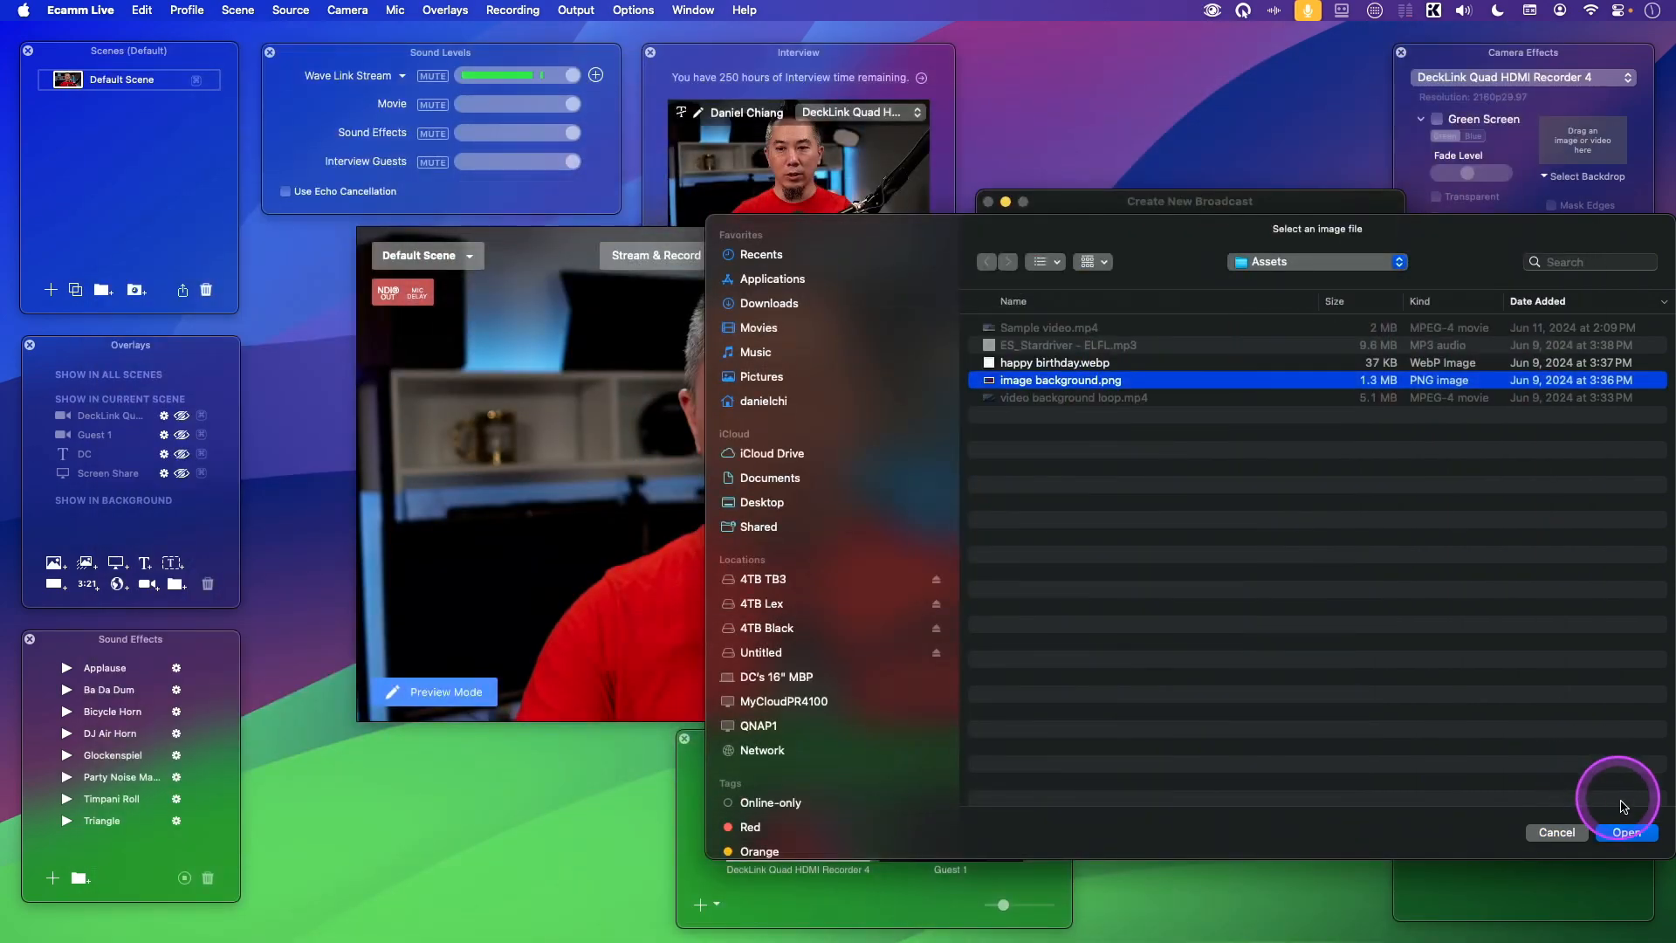
{"action": "left_click", "coordinate": [1627, 830]}
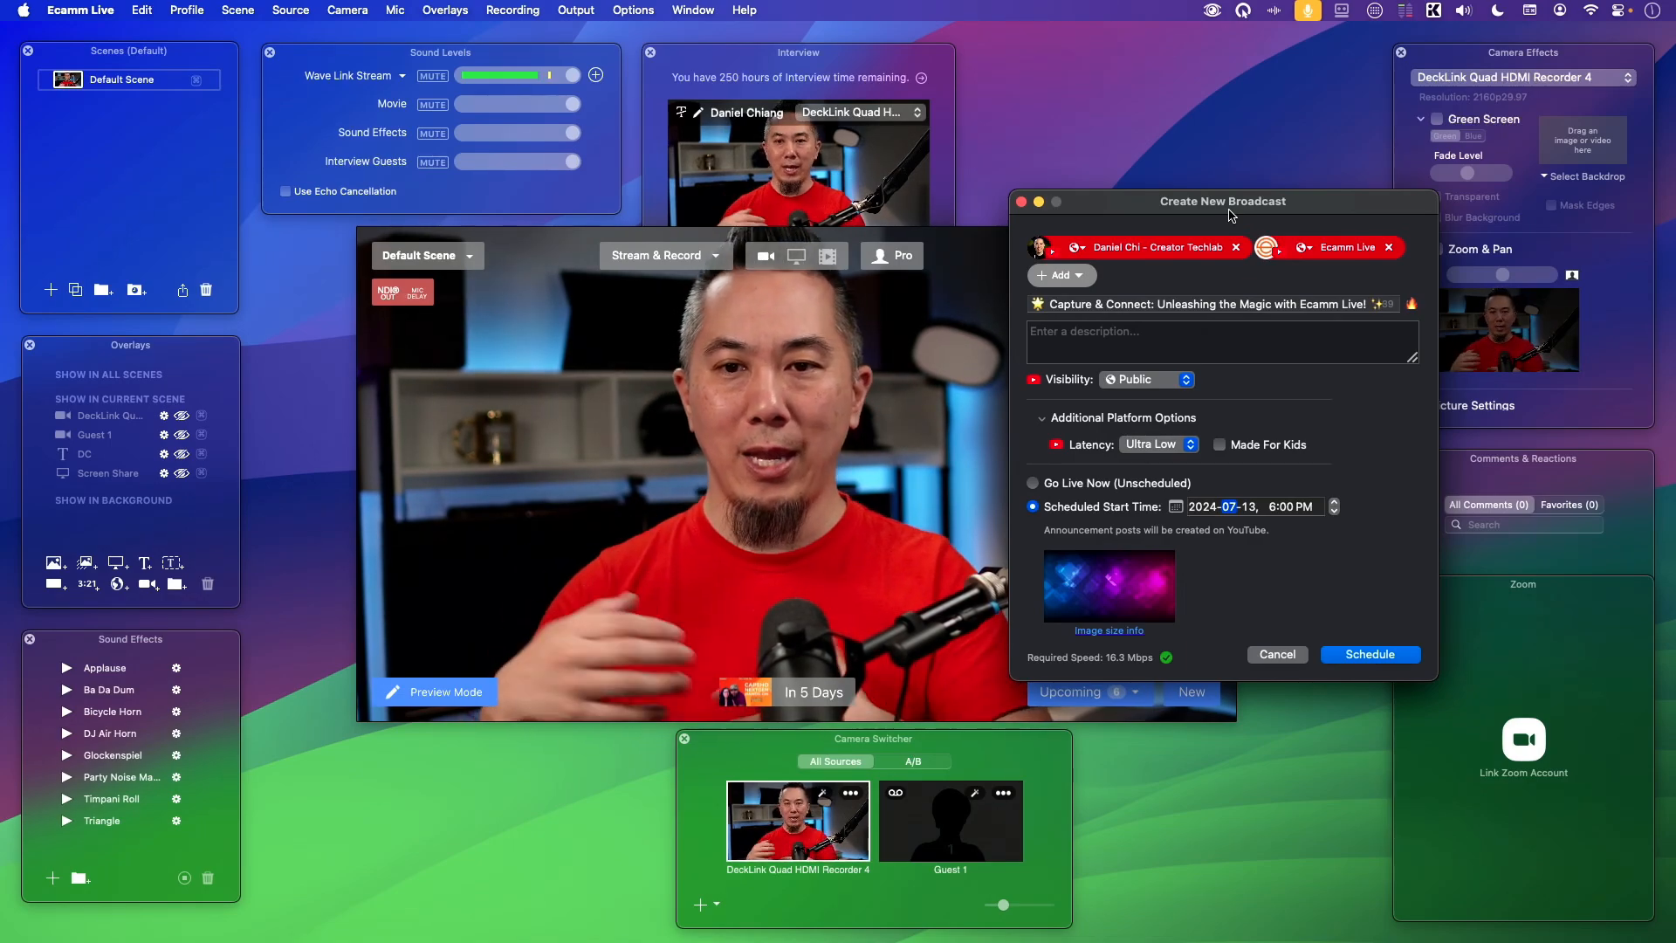
Move the Create New Broadcast window clear of the main window and view the list of upcoming broadcasts.
{"action": "left_click_drag", "start_coordinate": [1231, 214], "coordinate": [1384, 166]}
{"action": "mouse_move", "coordinate": [780, 679]}
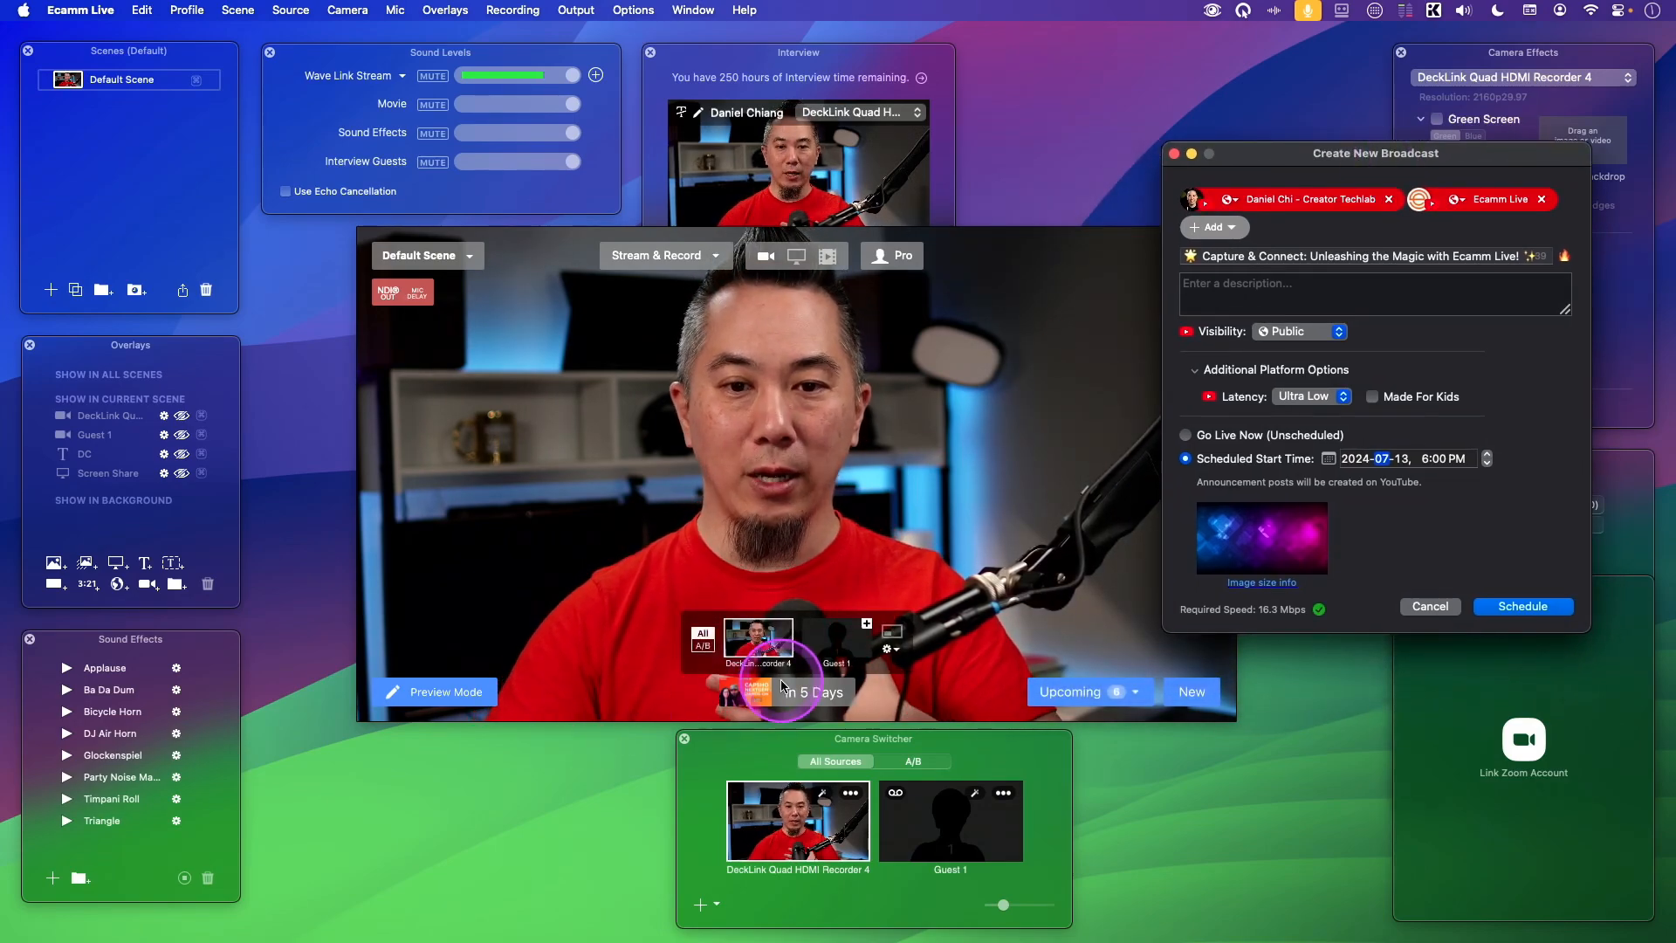
{"action": "left_click", "coordinate": [1069, 691]}
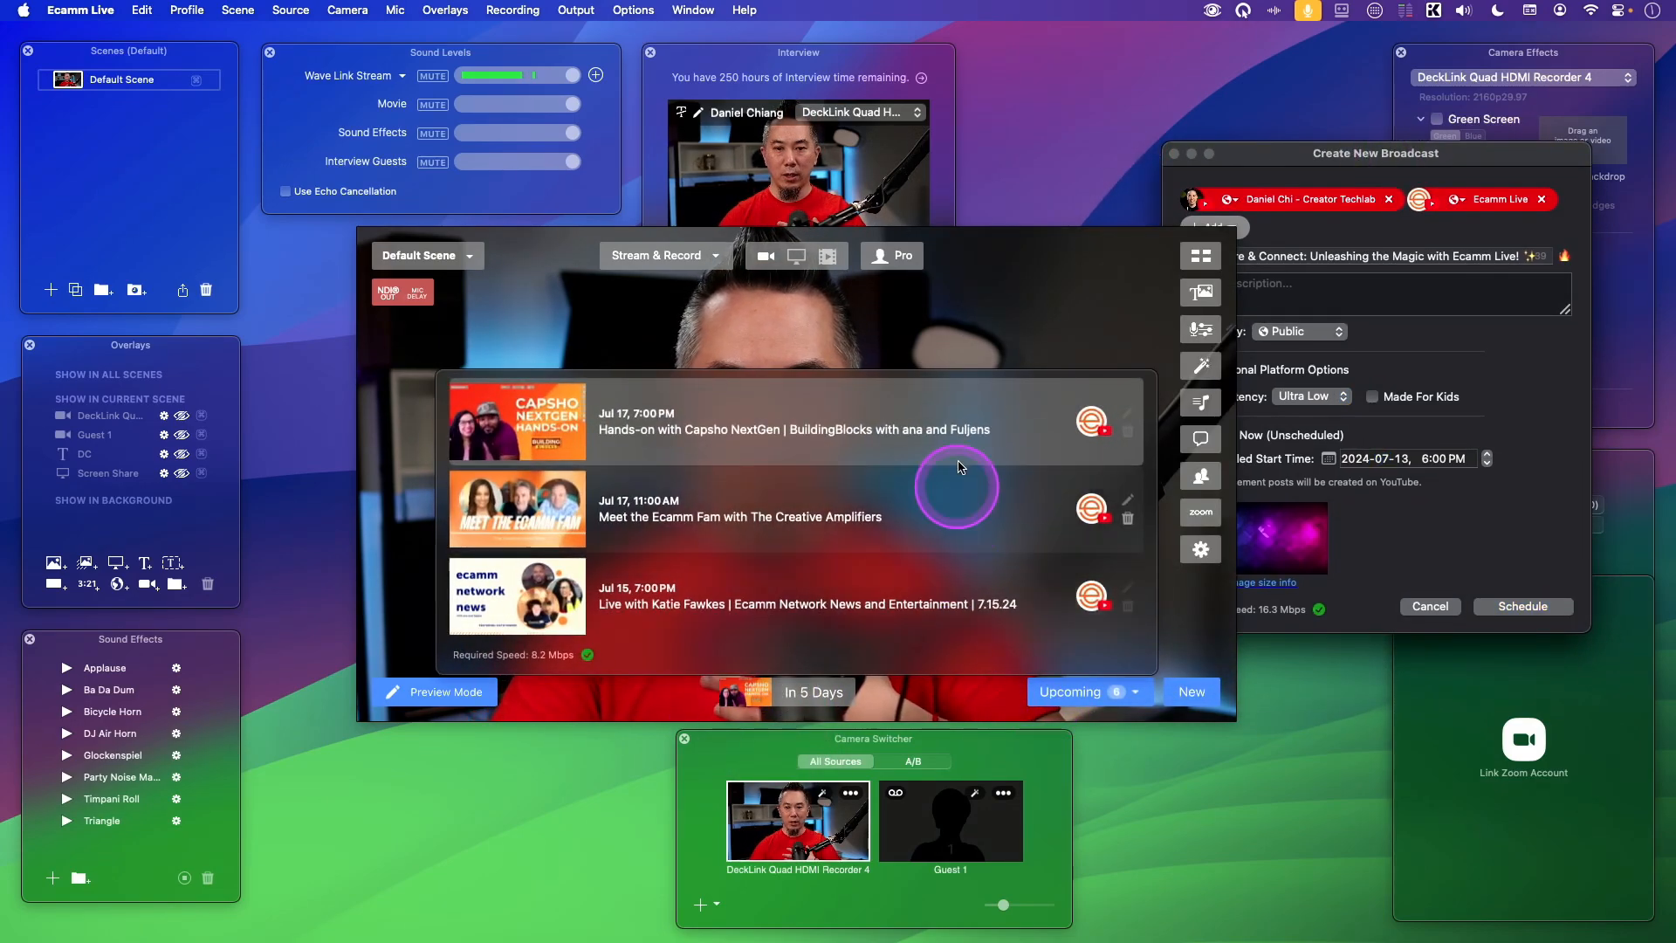
{"action": "left_click", "coordinate": [1034, 292]}
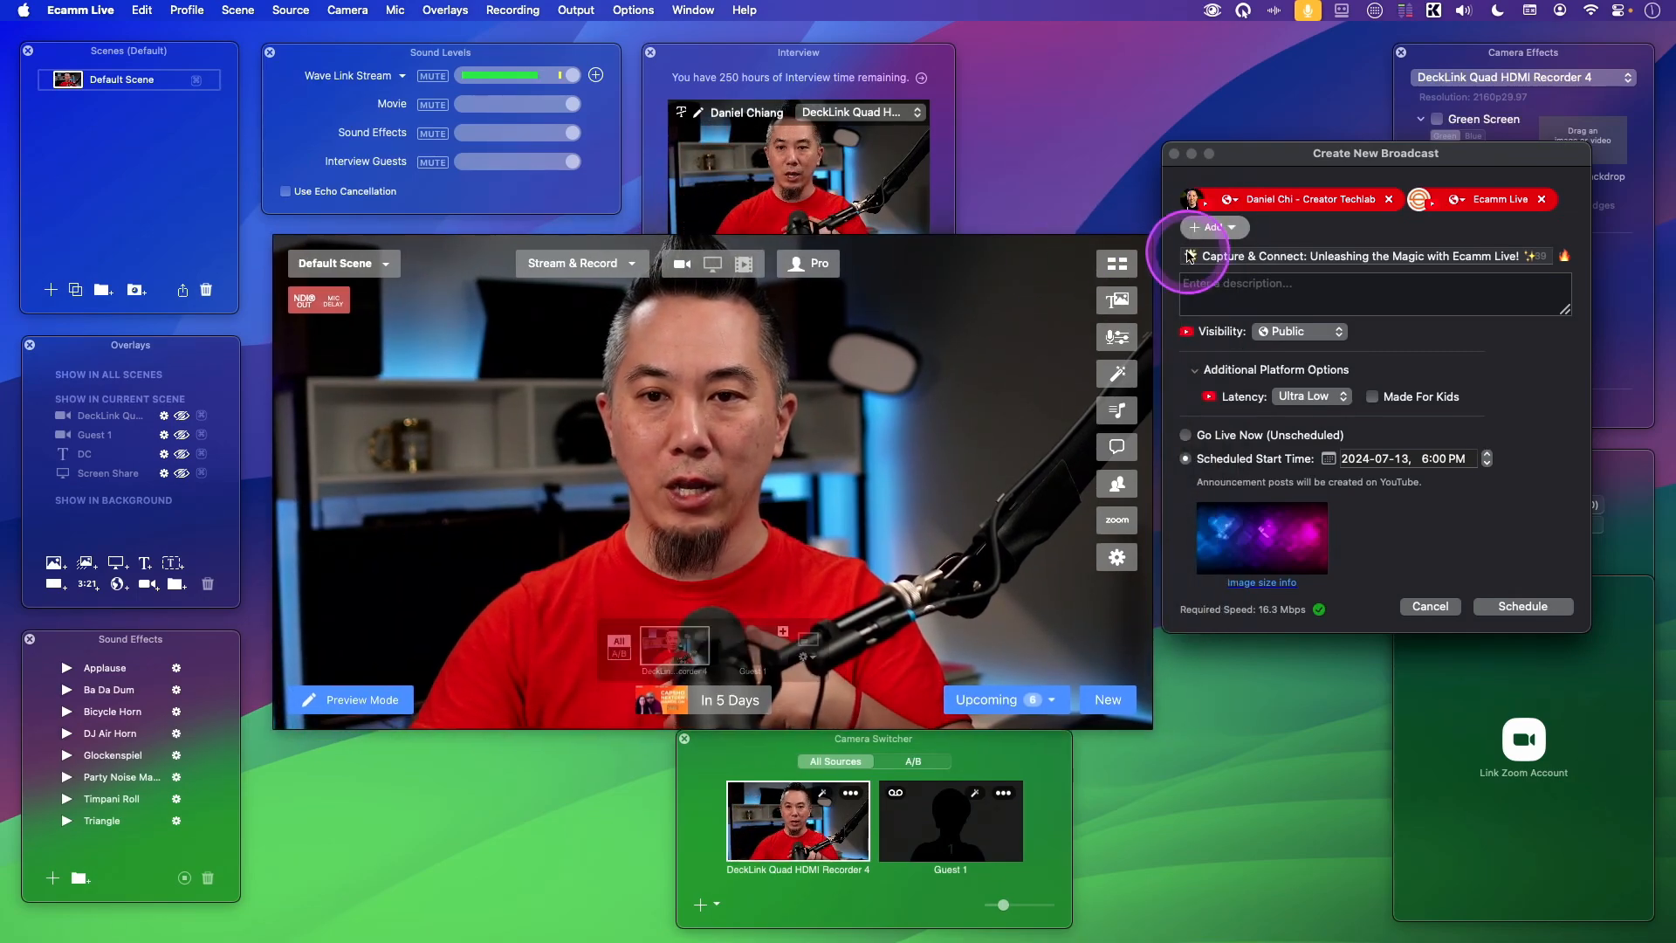
Examine the available streaming platforms and the custom RTMP destination form, and cancel without adding a destination.
{"action": "left_click", "coordinate": [1213, 227]}
{"action": "left_click", "coordinate": [1264, 260]}
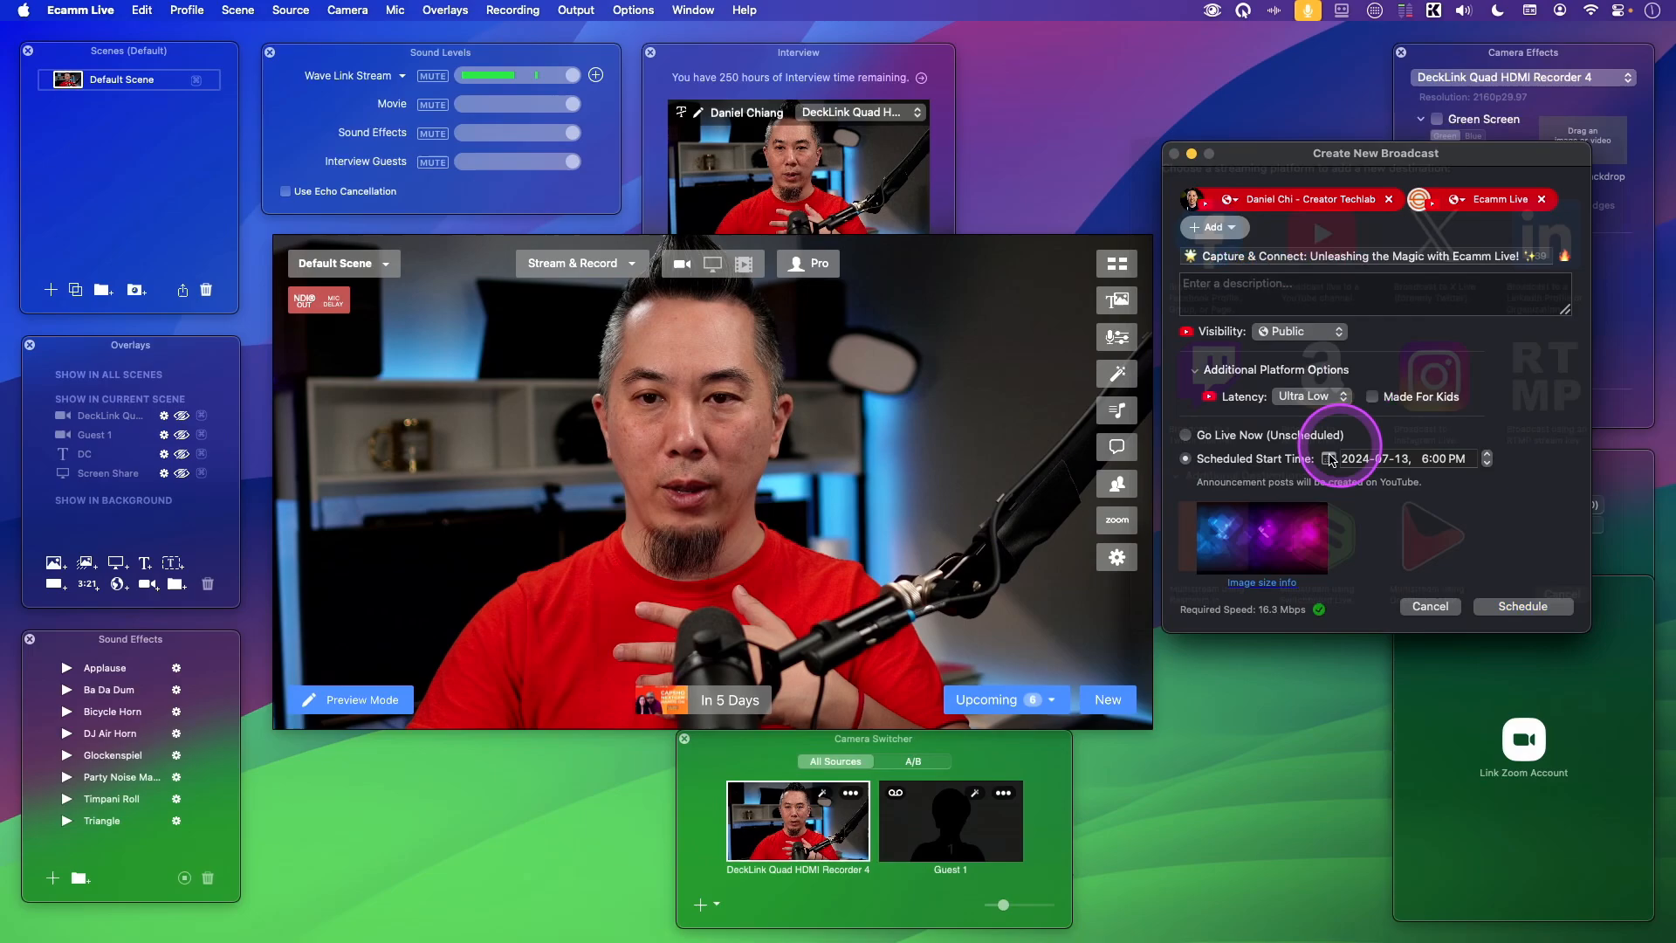
{"action": "left_click", "coordinate": [1539, 416]}
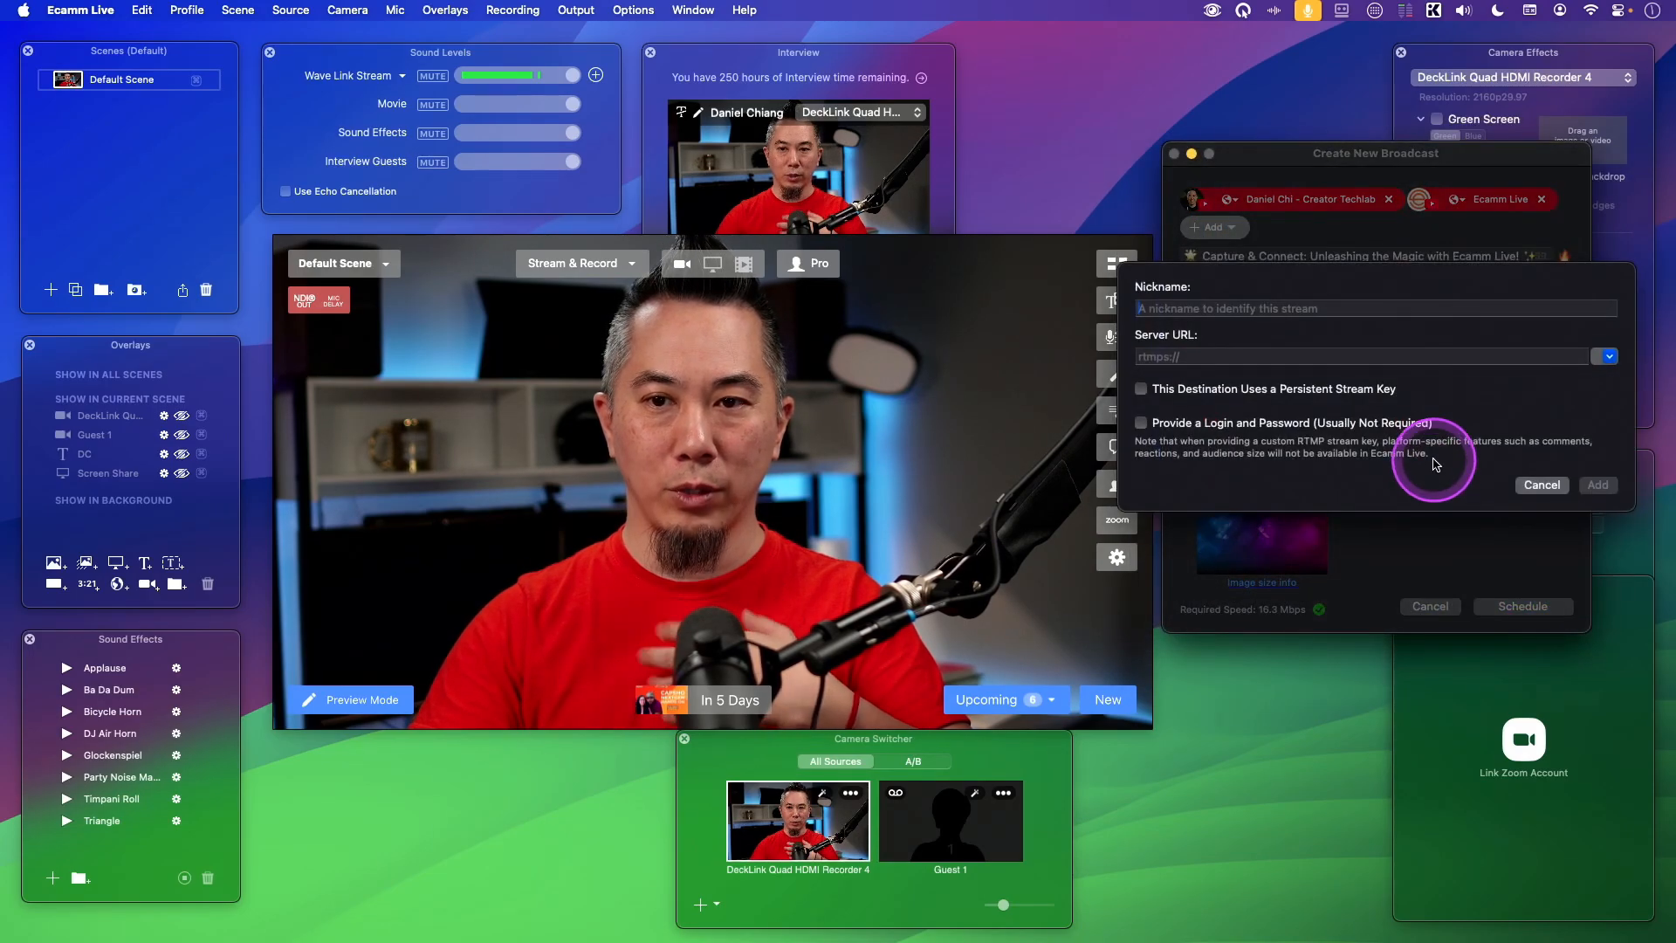
{"action": "left_click", "coordinate": [1538, 479]}
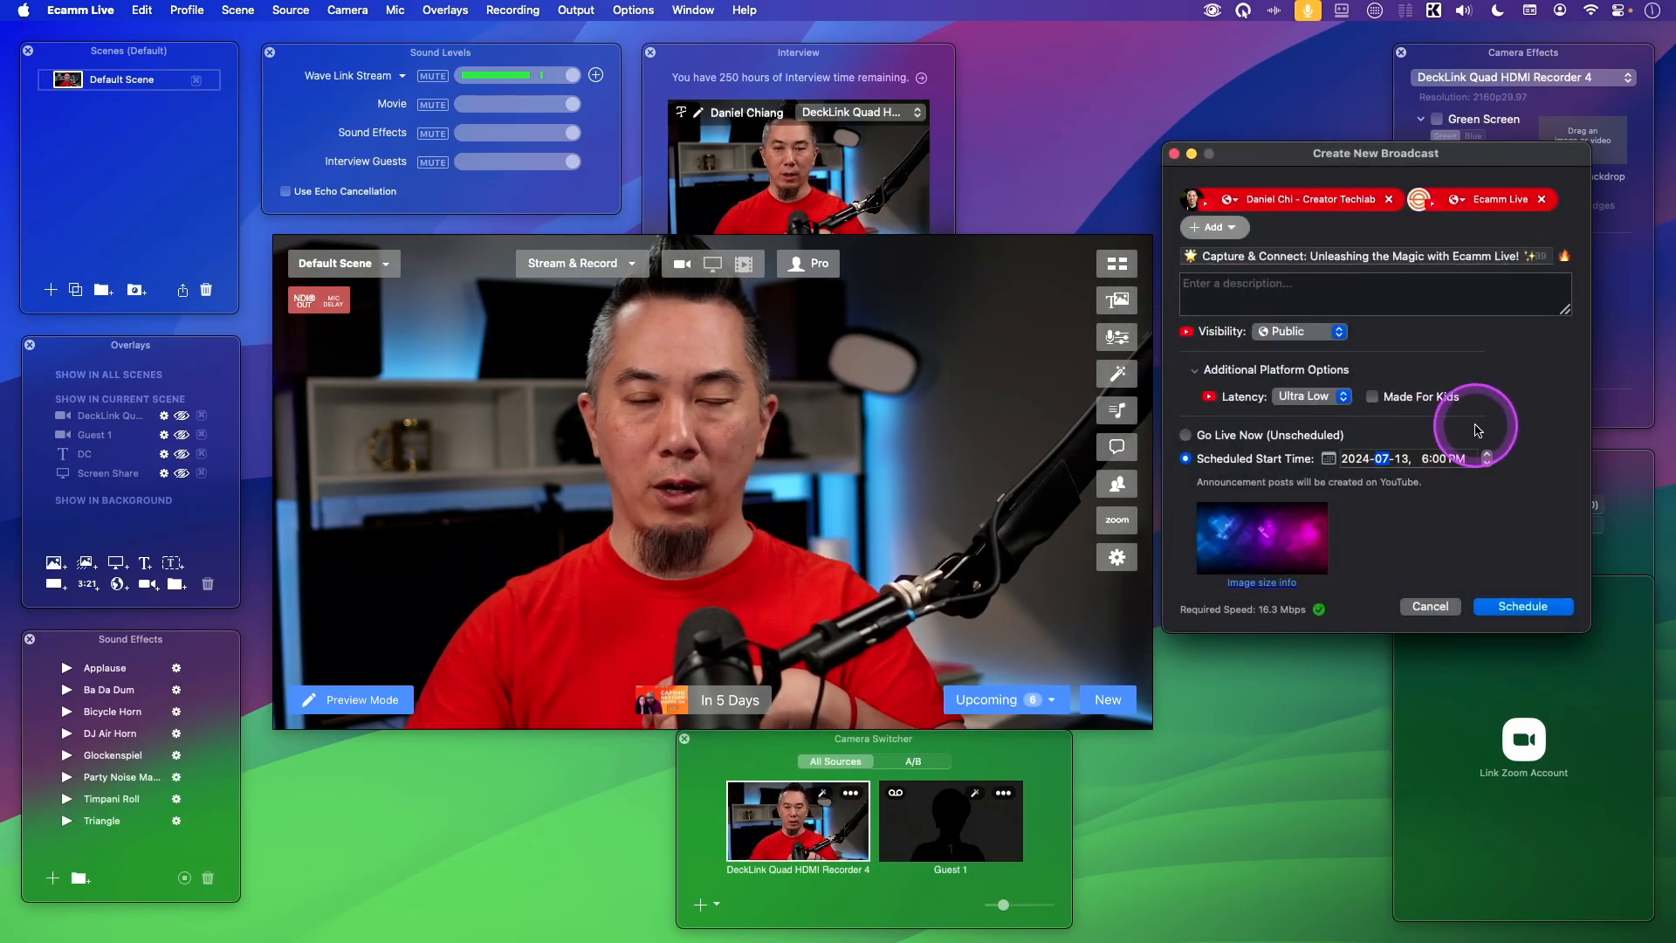
Cancel the new broadcast without scheduling it and move the main window back between the floating panels.
{"action": "left_click_drag", "start_coordinate": [1320, 166], "coordinate": [1328, 151]}
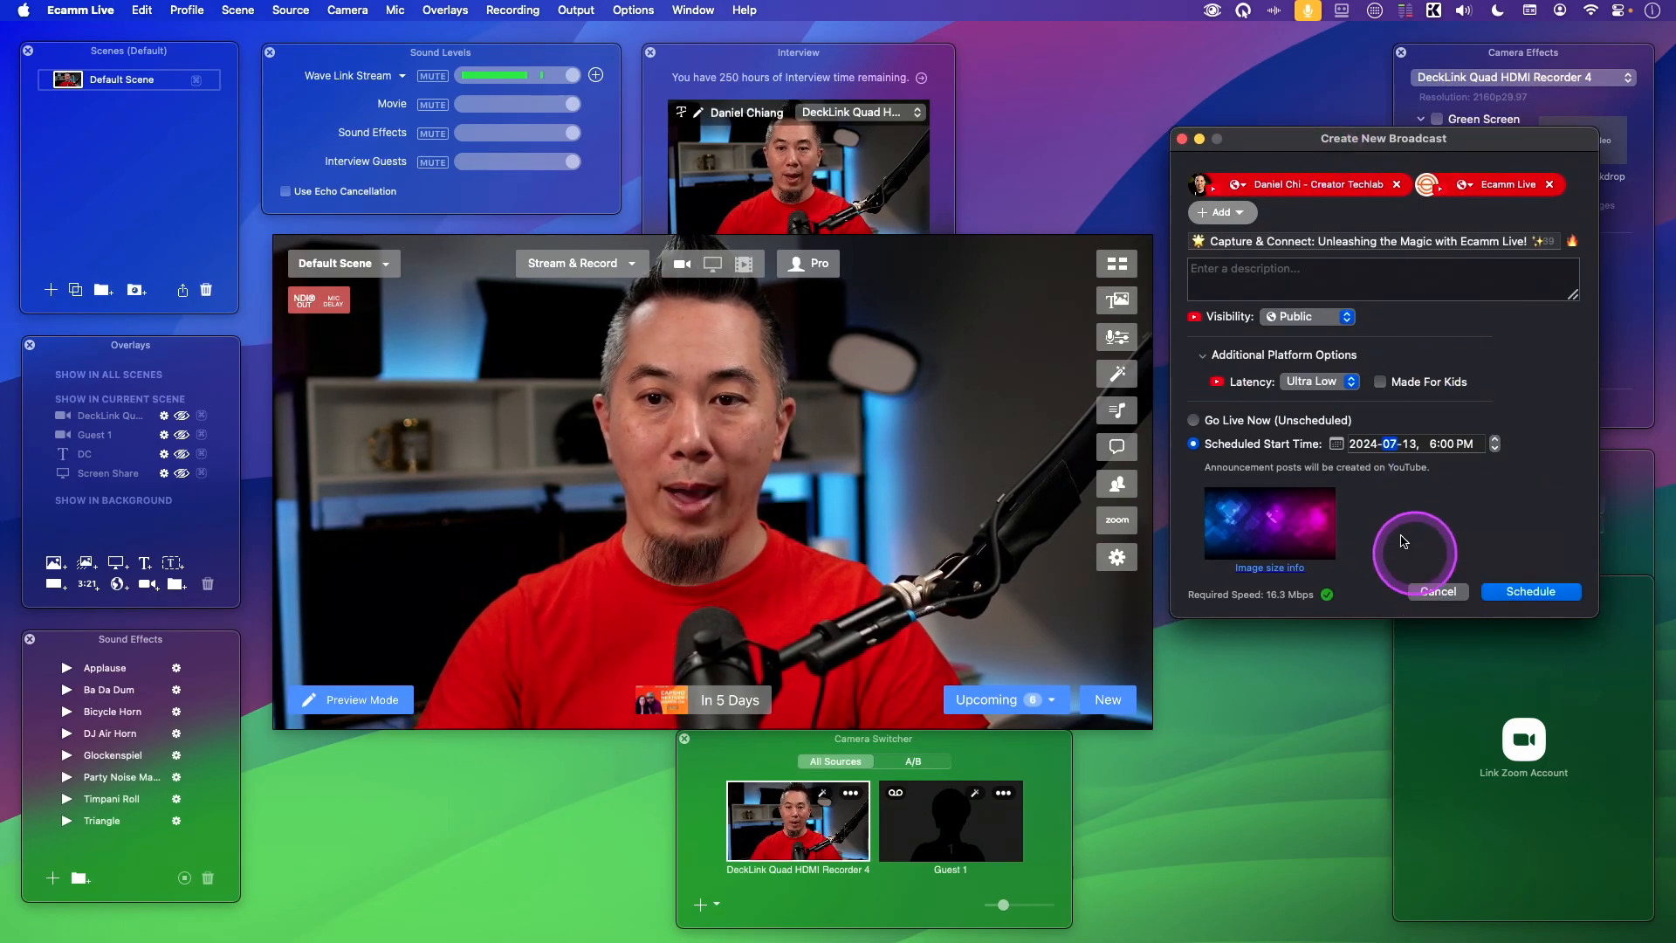
{"action": "left_click", "coordinate": [1240, 421]}
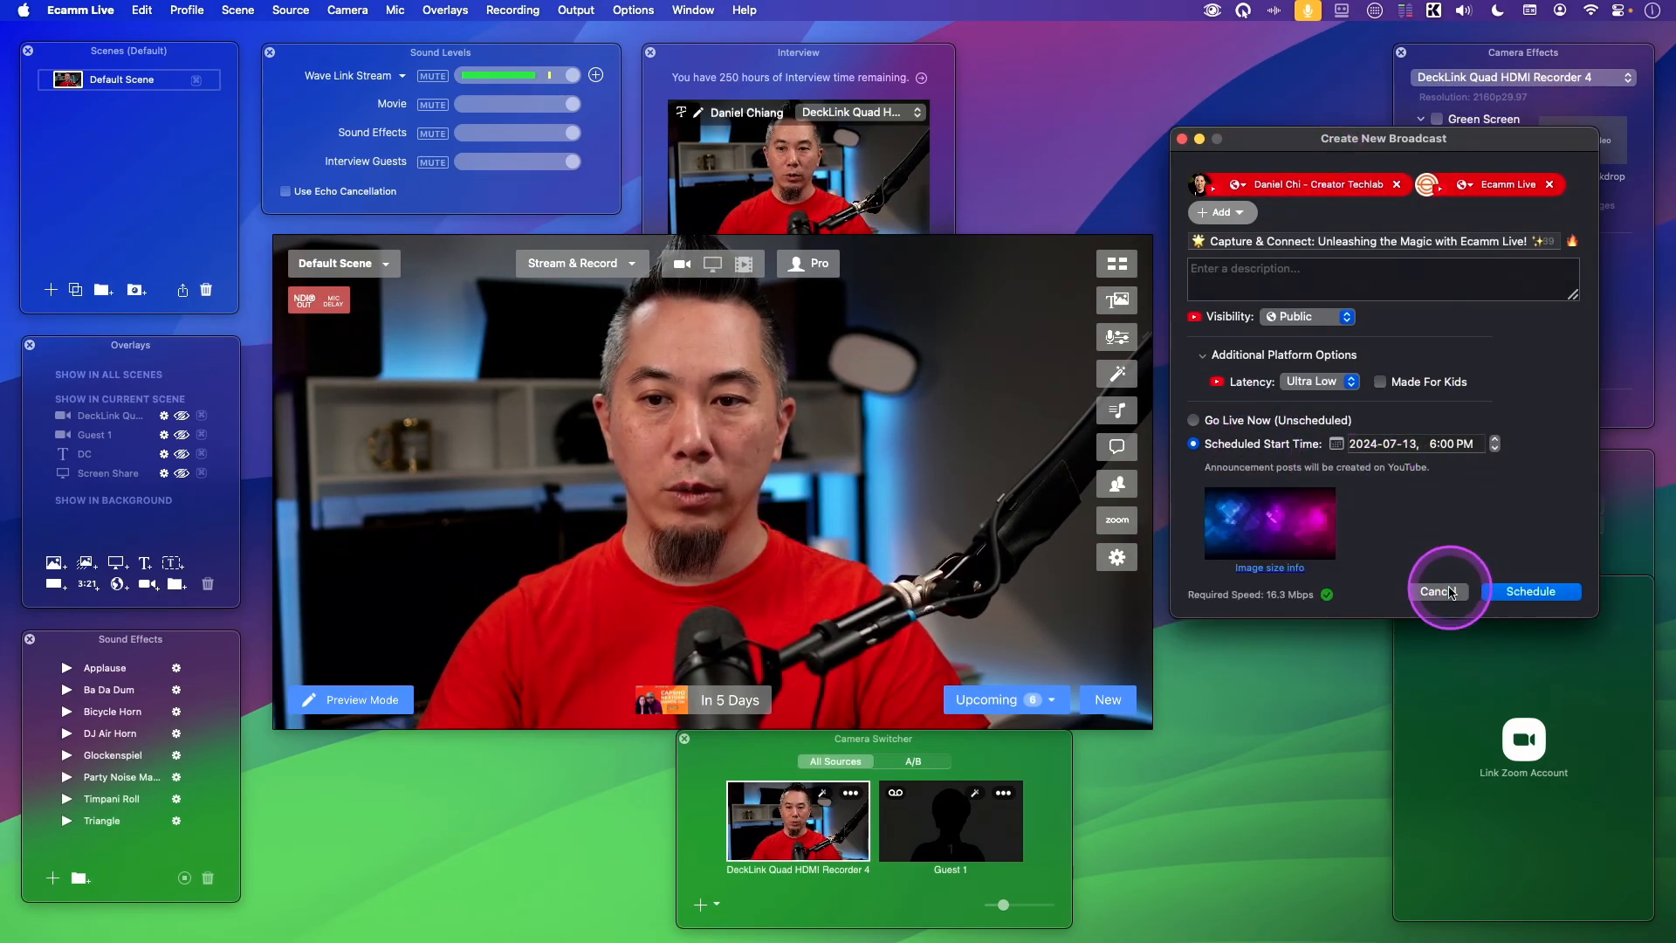
{"action": "left_click", "coordinate": [1439, 588]}
{"action": "left_click_drag", "start_coordinate": [1058, 353], "coordinate": [1059, 354]}
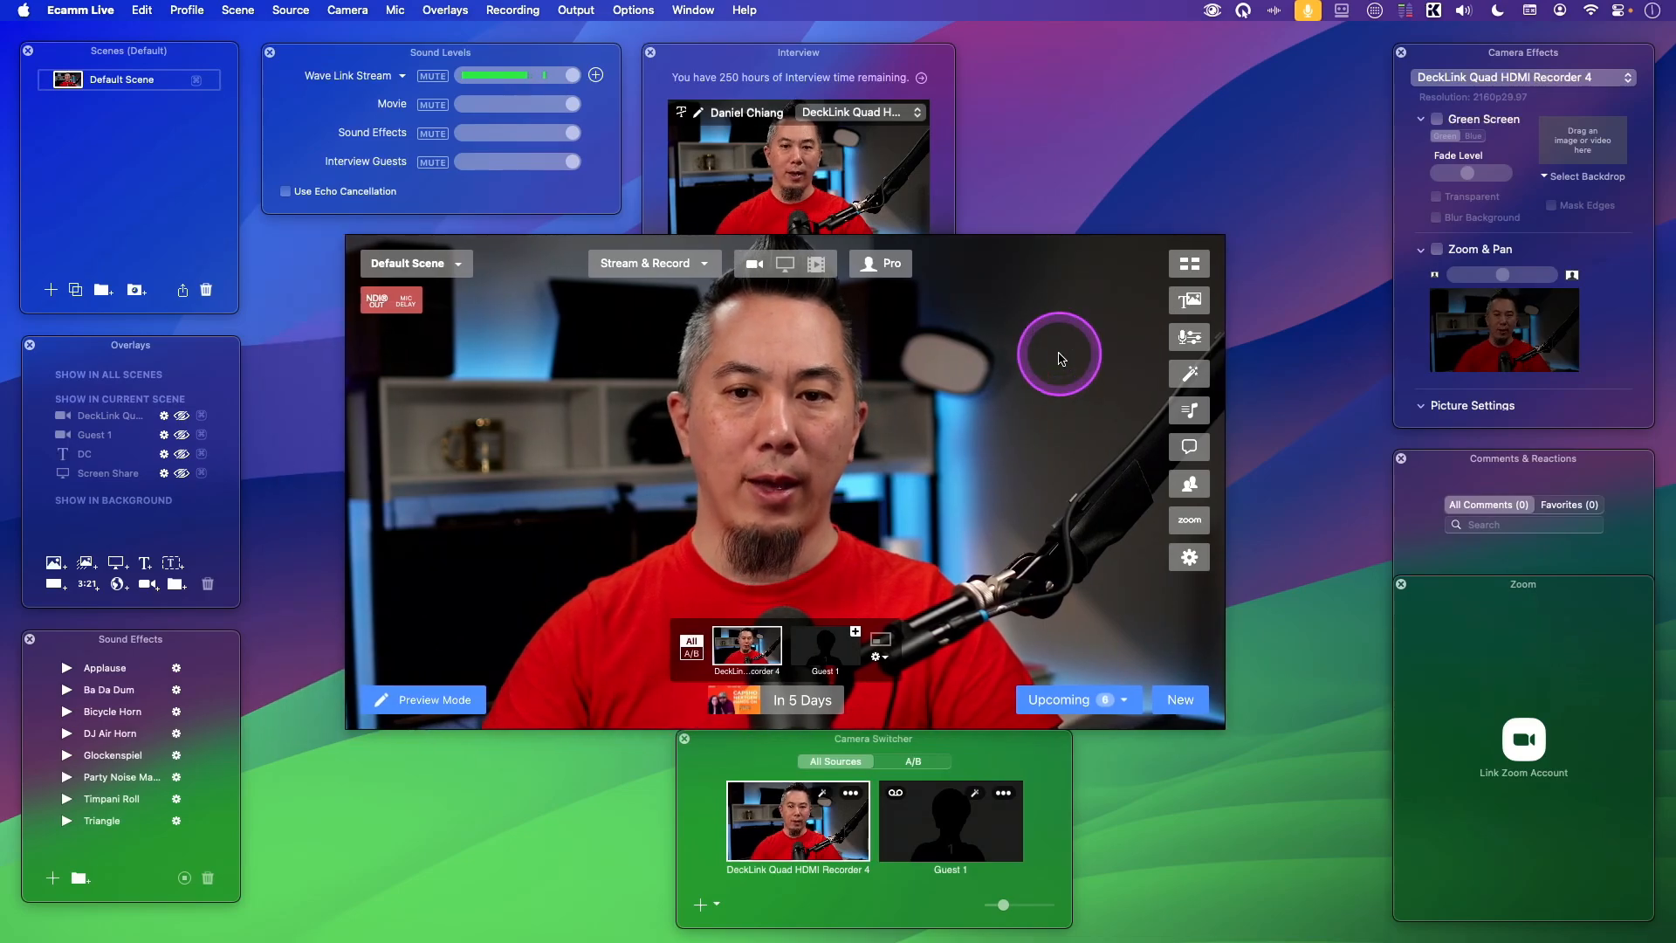